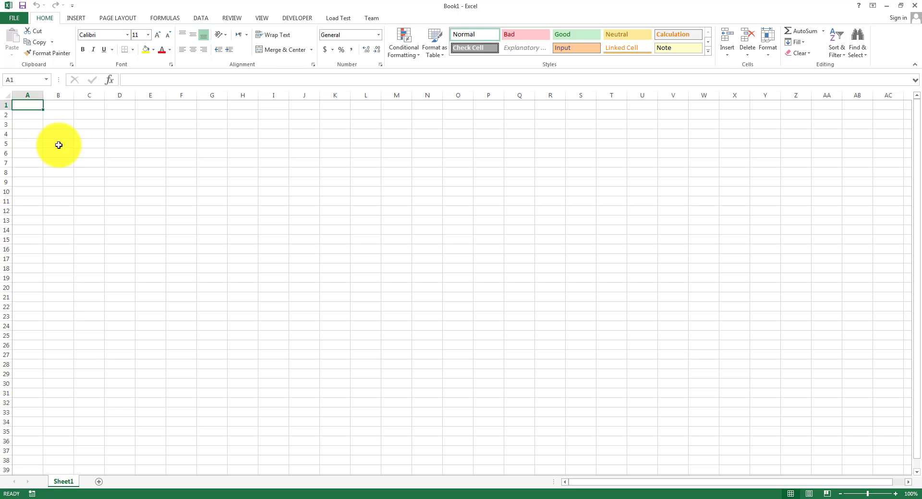
# Enter the column headers Roll No., Name and CGPA in cells A1 to C1.
pyautogui.click(56, 154)
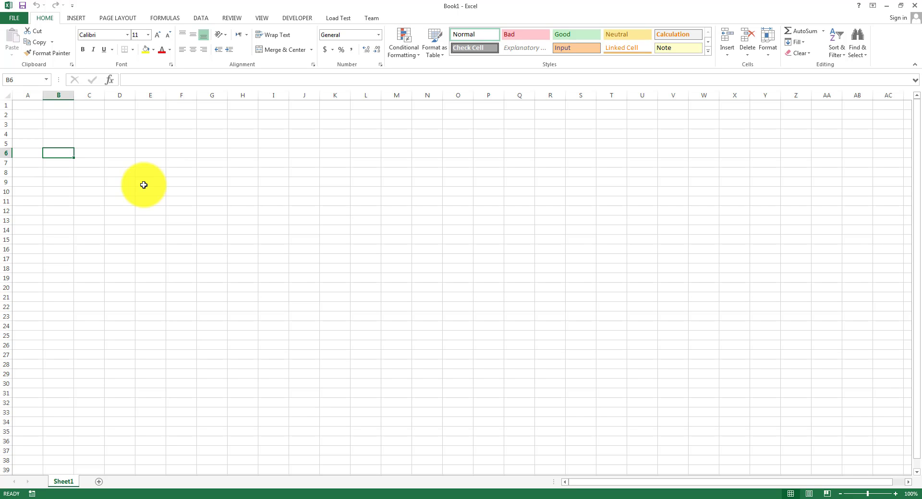
pyautogui.press('Up')
pyautogui.press('Up')
pyautogui.press('Up')
pyautogui.press('Up')
pyautogui.press('Up')
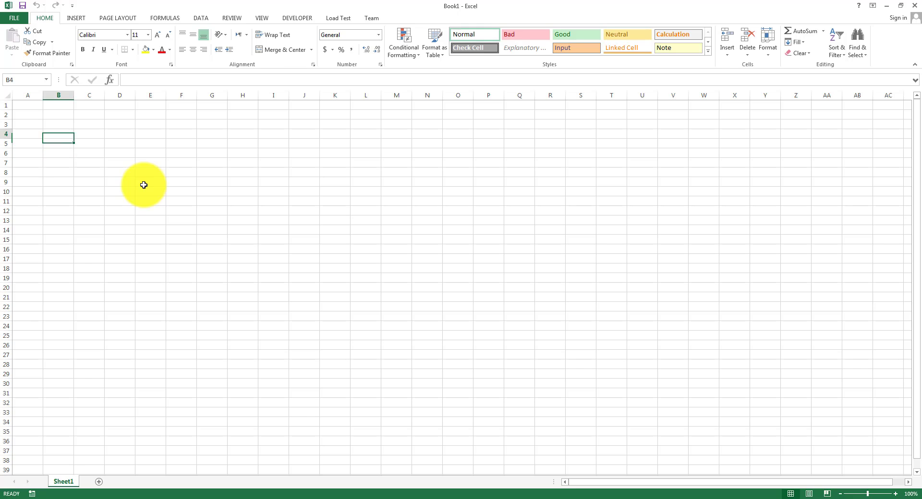
pyautogui.press('Left')
pyautogui.write('Rol')
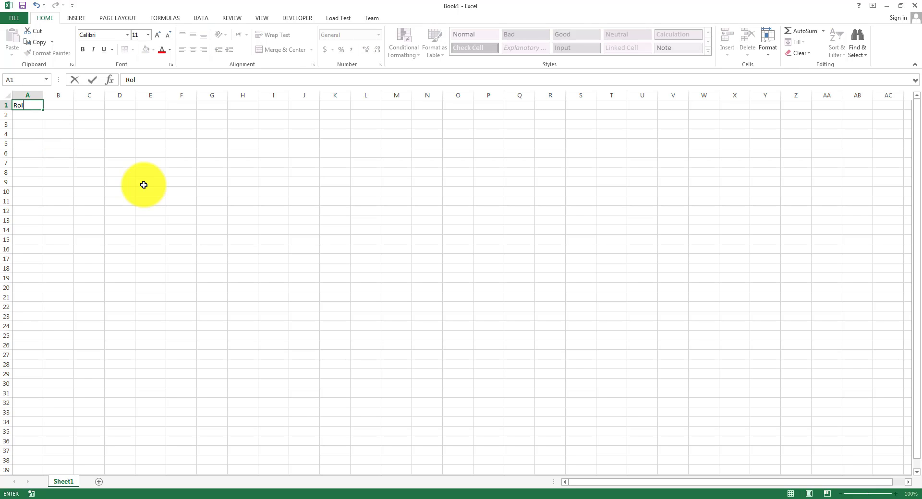
pyautogui.write('l No.')
pyautogui.press('Tab')
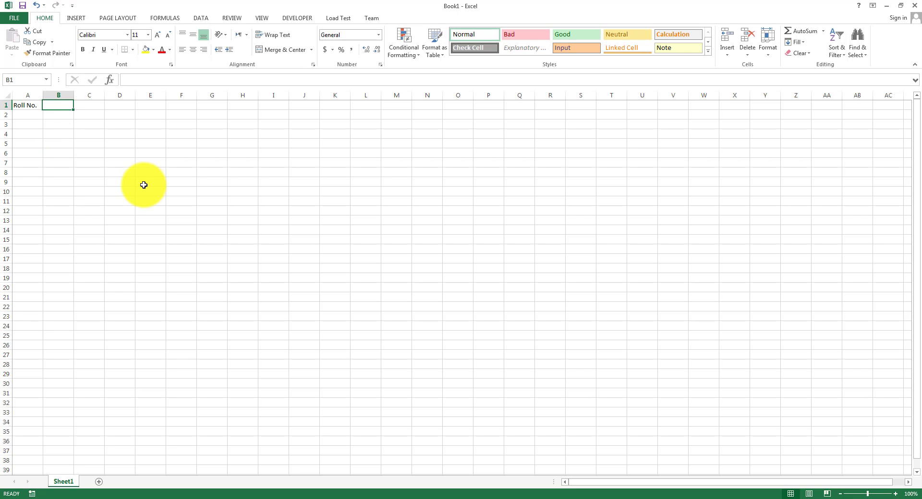
pyautogui.write('Name')
pyautogui.press('Tab')
pyautogui.write('CGPA')
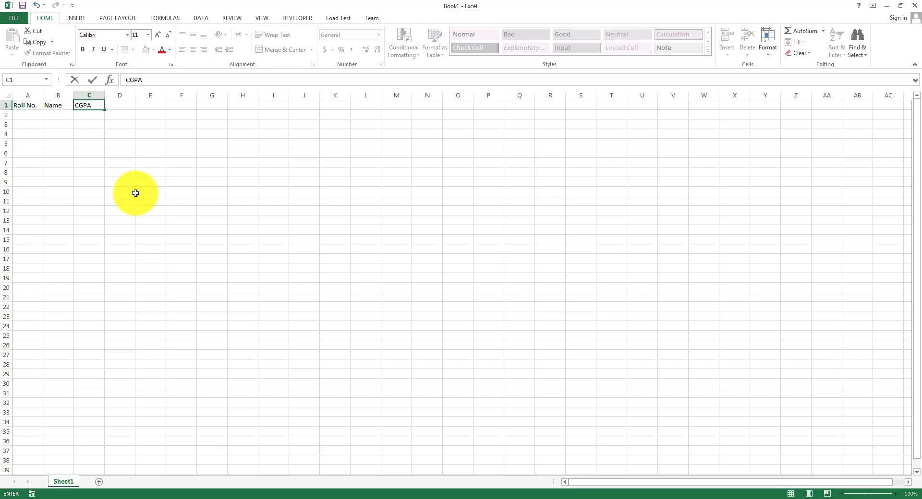
pyautogui.click(137, 192)
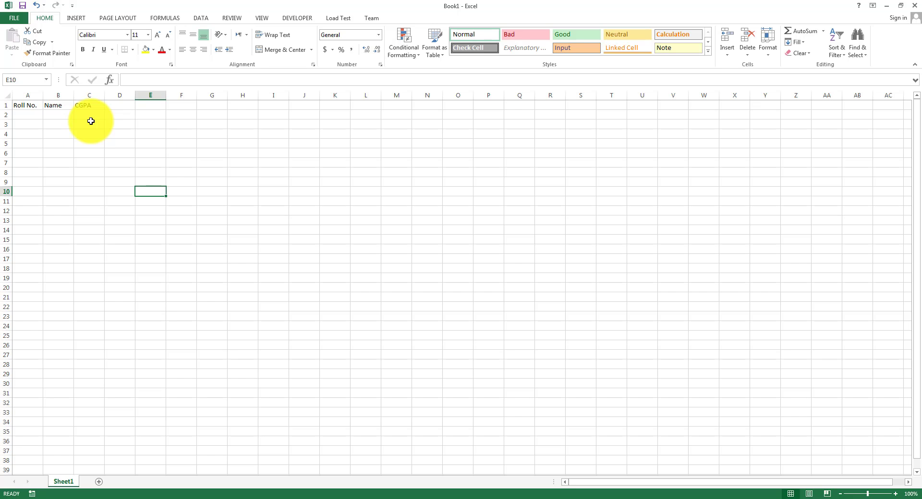
# Fill row 2 with roll number 1, name ABC and CGPA 3.2.
pyautogui.click(33, 116)
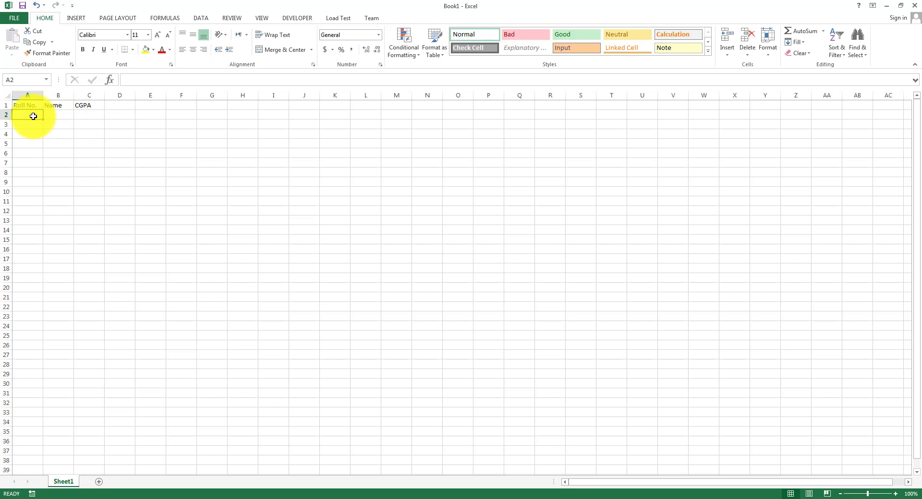
pyautogui.write('1')
pyautogui.press('Tab')
pyautogui.write('A')
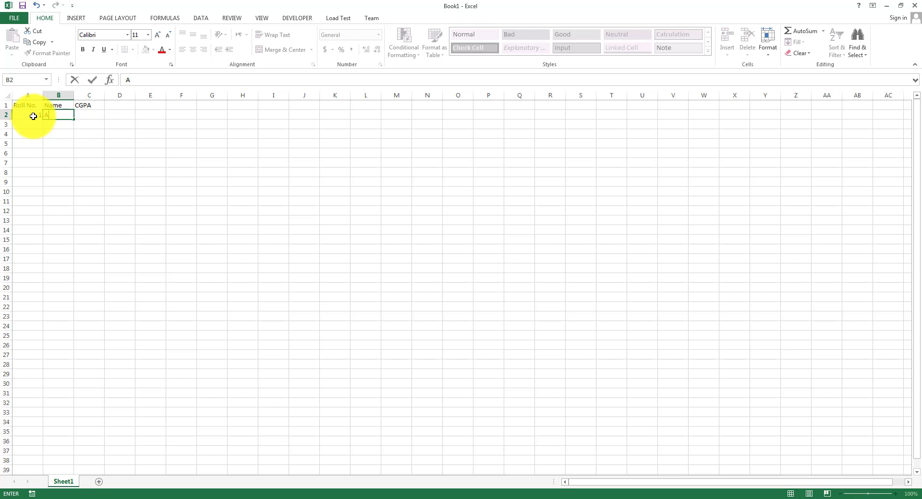
pyautogui.write('BC')
pyautogui.press('Tab')
pyautogui.write('3.2')
pyautogui.press('Return')
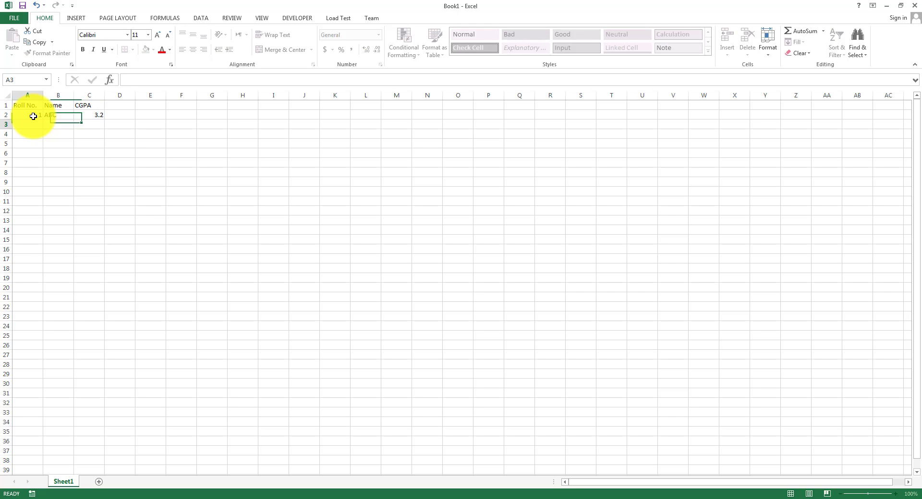
# Fill row 3 with roll number 2, name DEF and CGPA 3.5.
pyautogui.write('2')
pyautogui.press('Tab')
pyautogui.write('DEF')
pyautogui.press('Tab')
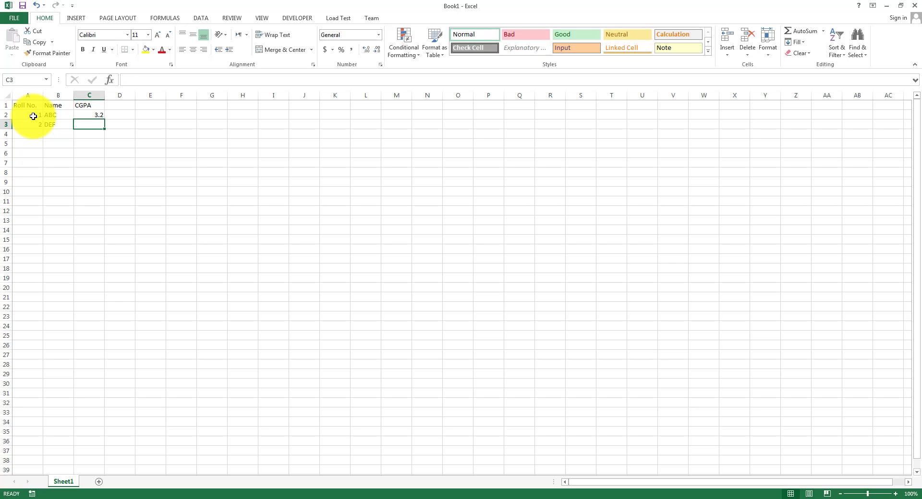
pyautogui.write('3.5')
pyautogui.press('Return')
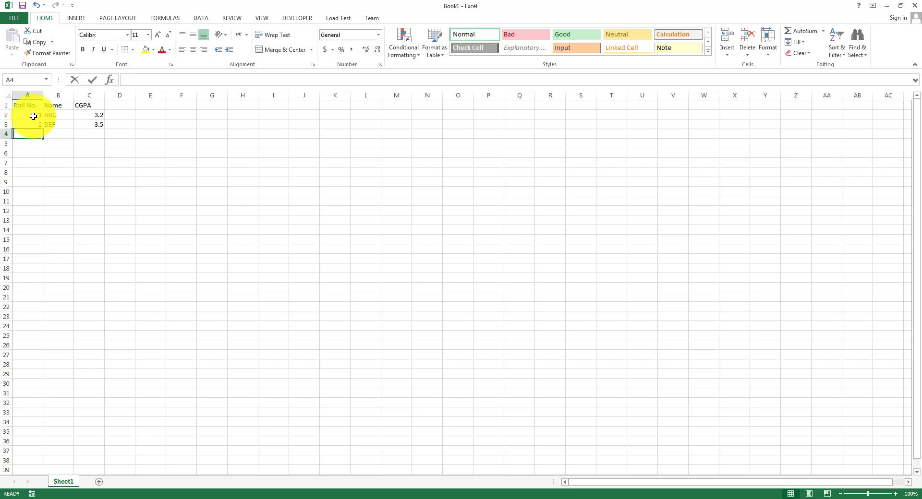
# Fill row 4 with roll number 3, name GHI and CGPA 3.4.
pyautogui.write('3')
pyautogui.press('Tab')
pyautogui.write('GHI')
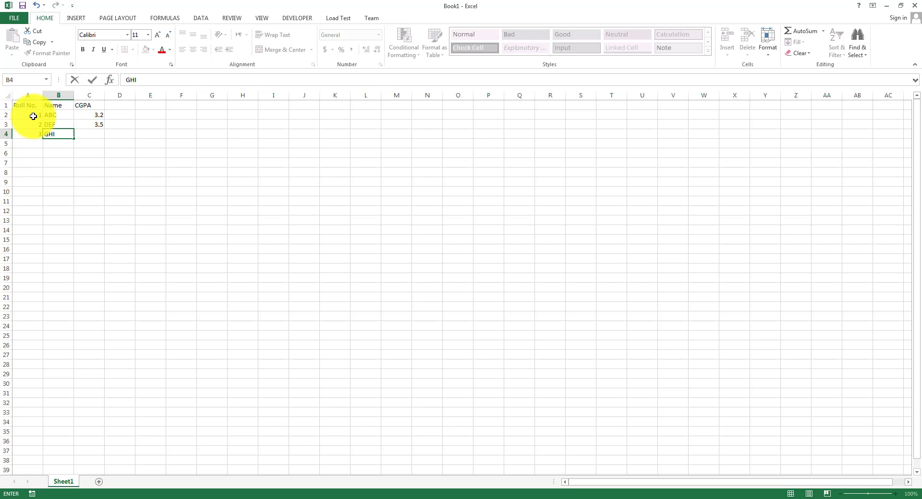
pyautogui.press('Tab')
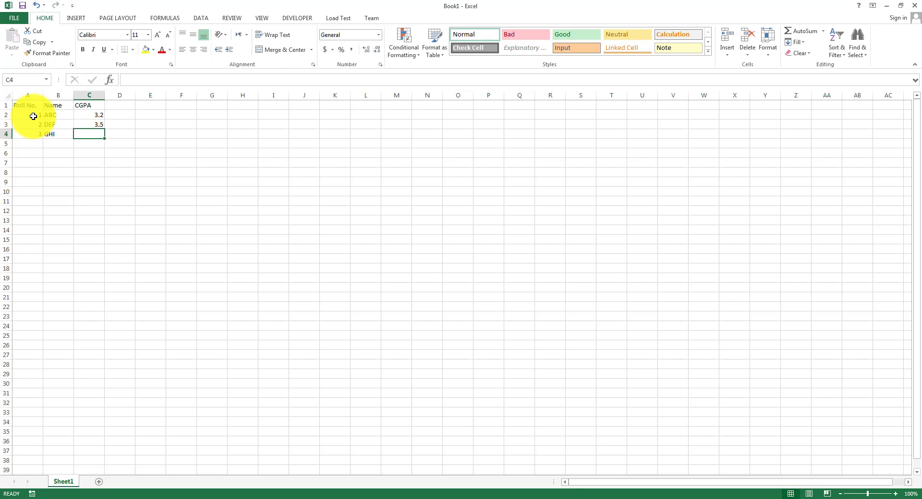
pyautogui.write('3.')
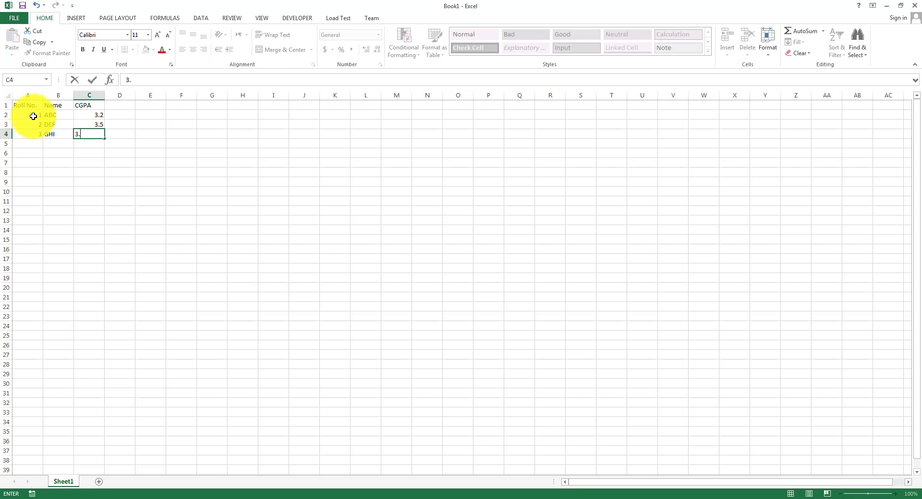
pyautogui.write('4')
pyautogui.press('Return')
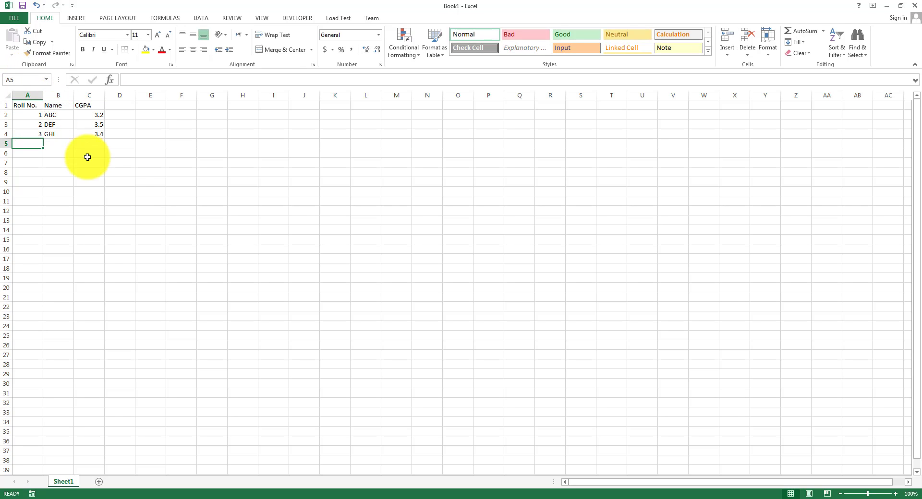
# Switch to PowerPoint, highlight the "Working with Sheets" bullet on the General slide, and return to the Excel workbook.
pyautogui.click(376, 497)
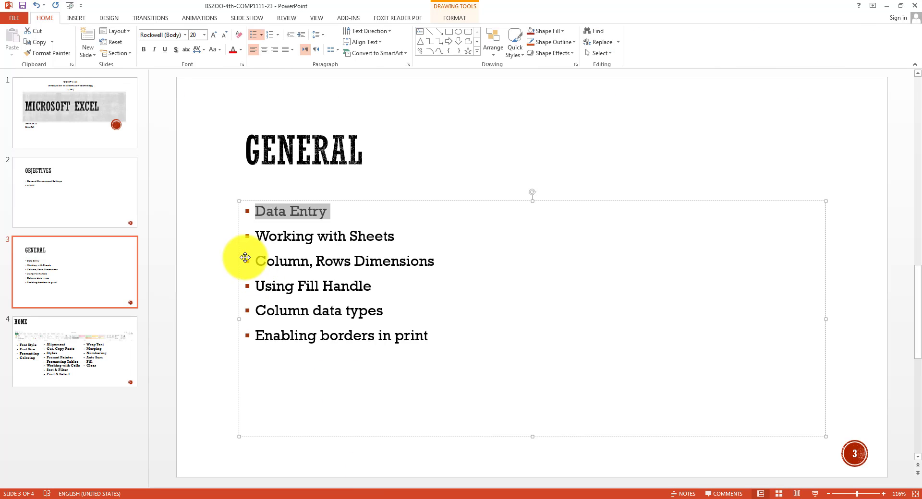
pyautogui.click(252, 236)
pyautogui.keyDown('shift'); pyautogui.click(417, 233); pyautogui.keyUp('shift')
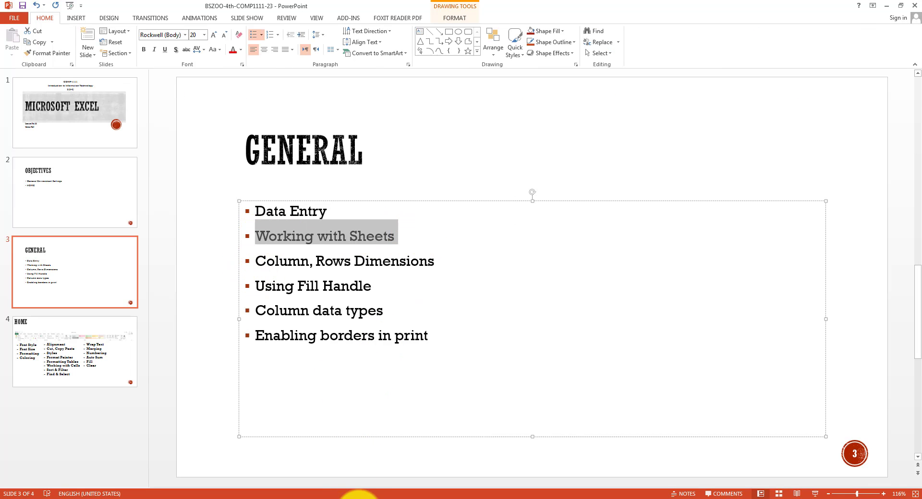
pyautogui.click(361, 495)
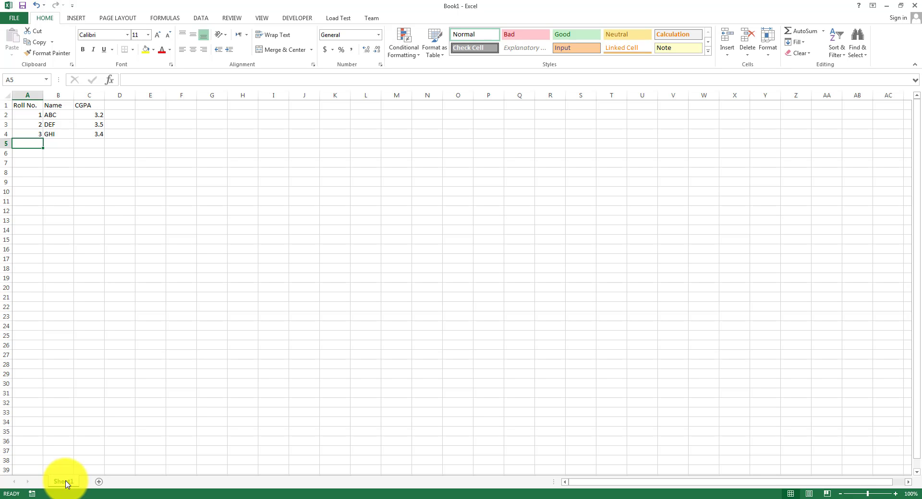
# Add a new worksheet and enter the headers Roll No. and Lib. No. in cells A1 and B1.
pyautogui.click(99, 482)
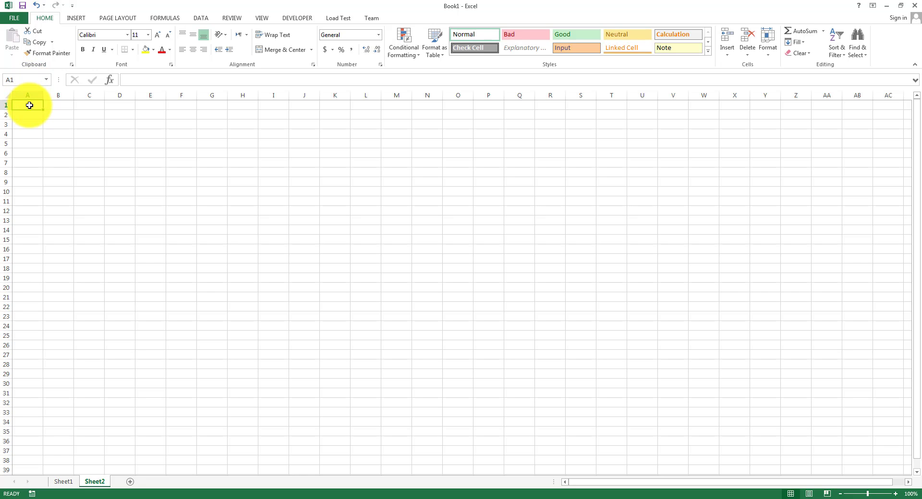
pyautogui.write('Roll No.')
pyautogui.press('Tab')
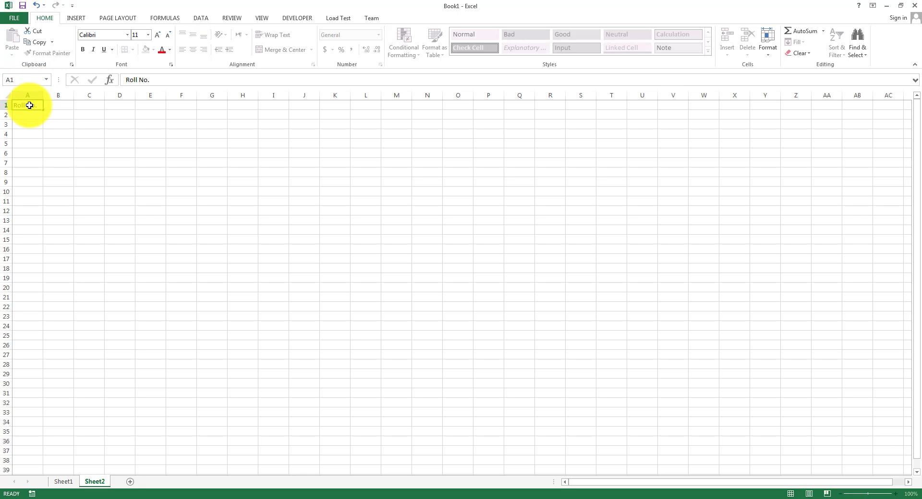
pyautogui.write('Lib. No.')
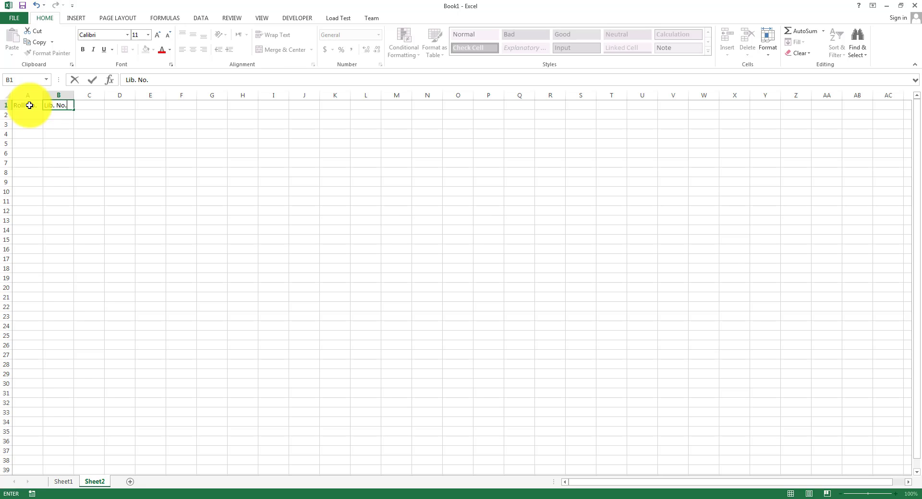
pyautogui.press('Tab')
# Enter the header Issued Books in cell C1 of Sheet2.
pyautogui.write('Books')
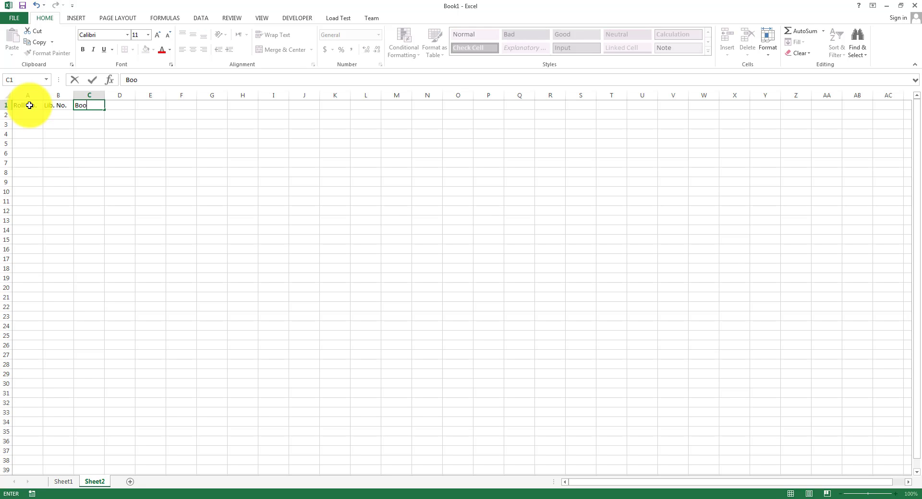
pyautogui.press('BackSpace')
pyautogui.press('BackSpace')
pyautogui.press('BackSpace')
pyautogui.press('BackSpace')
pyautogui.press('BackSpace')
pyautogui.write('Issu')
pyautogui.press('BackSpace')
pyautogui.press('BackSpace')
pyautogui.press('BackSpace')
pyautogui.press('BackSpace')
pyautogui.write('Iss')
pyautogui.write('e')
pyautogui.write('ued Book')
pyautogui.write('s')
pyautogui.press('Return')
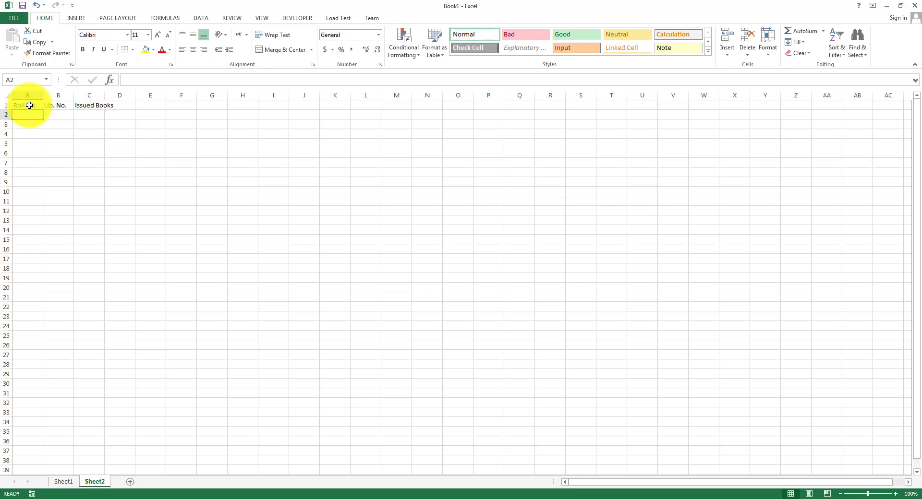
# Fill row 2 of Sheet2 with roll number 1, the student's library number and 2 issued books.
pyautogui.write('1')
pyautogui.press('Tab')
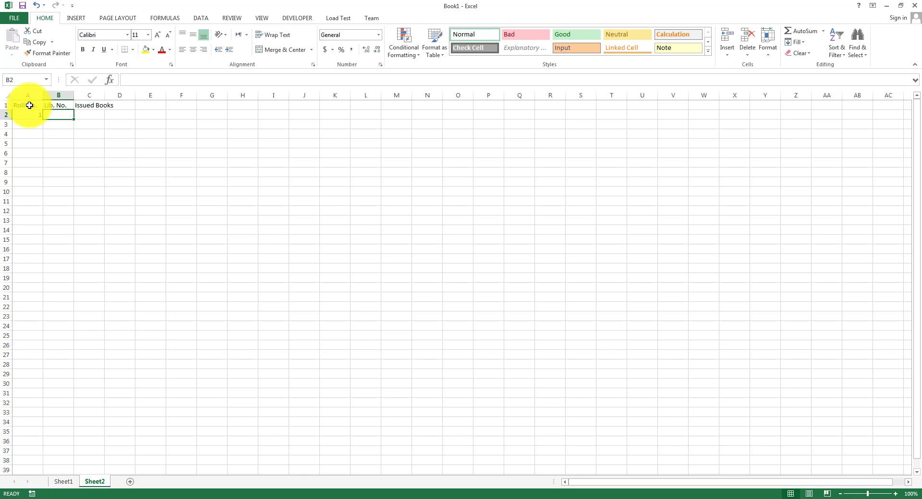
pyautogui.write('10520')
pyautogui.press('Tab')
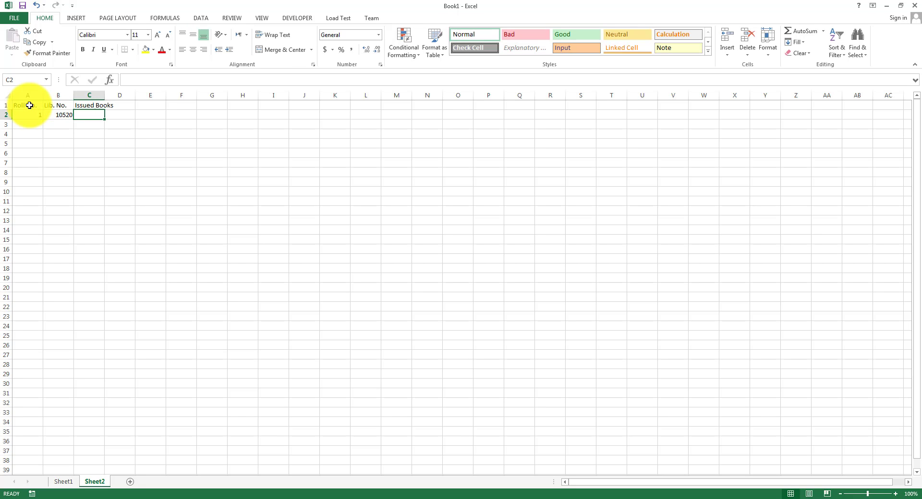
pyautogui.write('2')
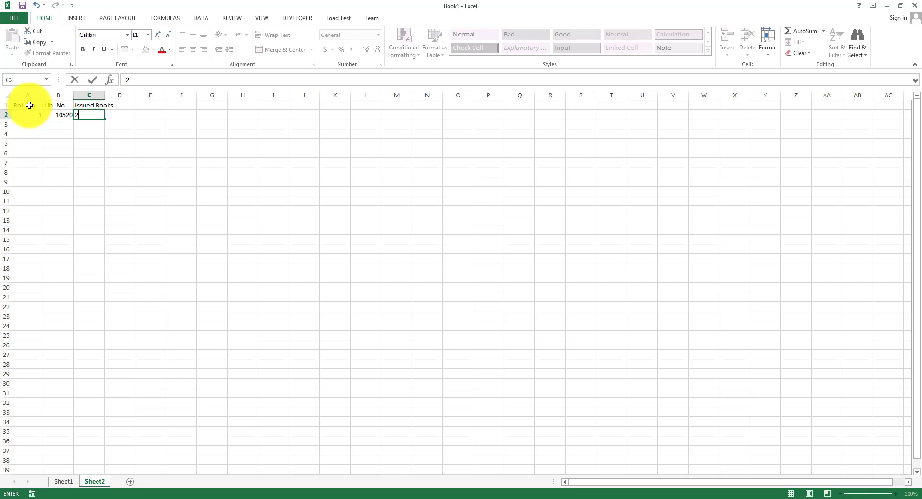
pyautogui.press('Return')
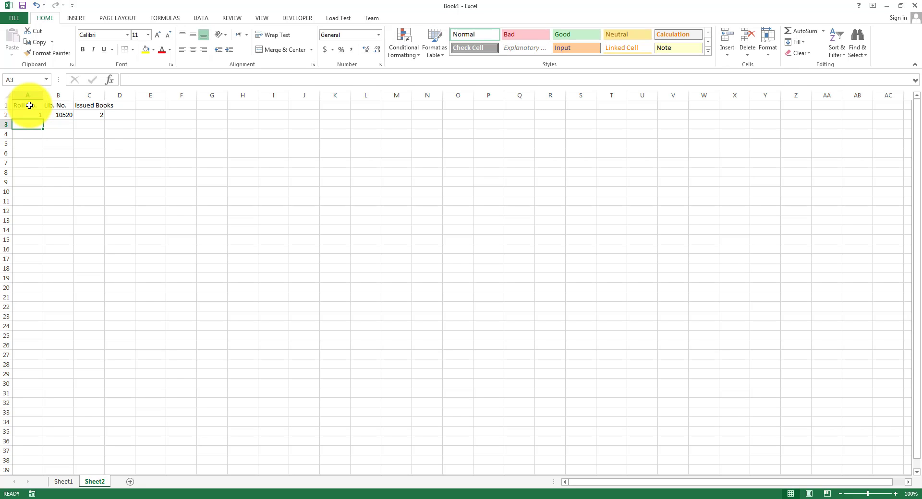
# Fill row 3 of Sheet2 with roll number 2, the student's library number and 0 issued books.
pyautogui.write('2')
pyautogui.press('Tab')
pyautogui.write('105')
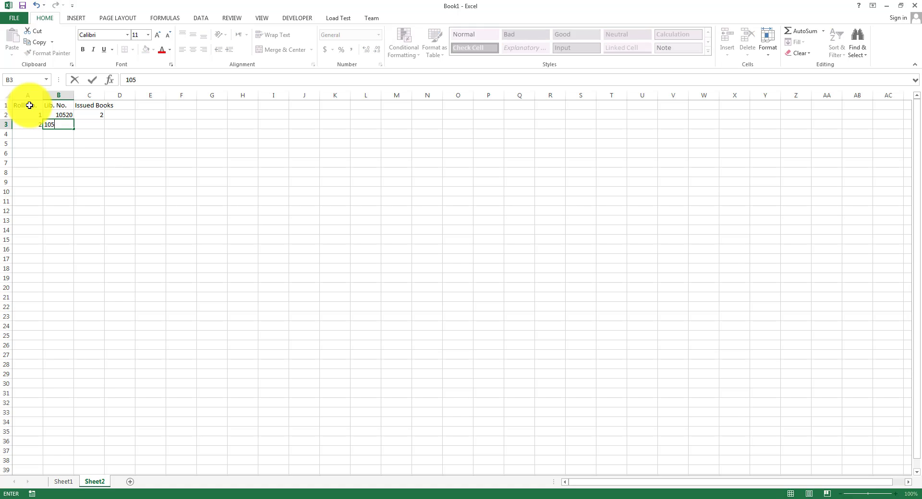
pyautogui.write('789')
pyautogui.press('Tab')
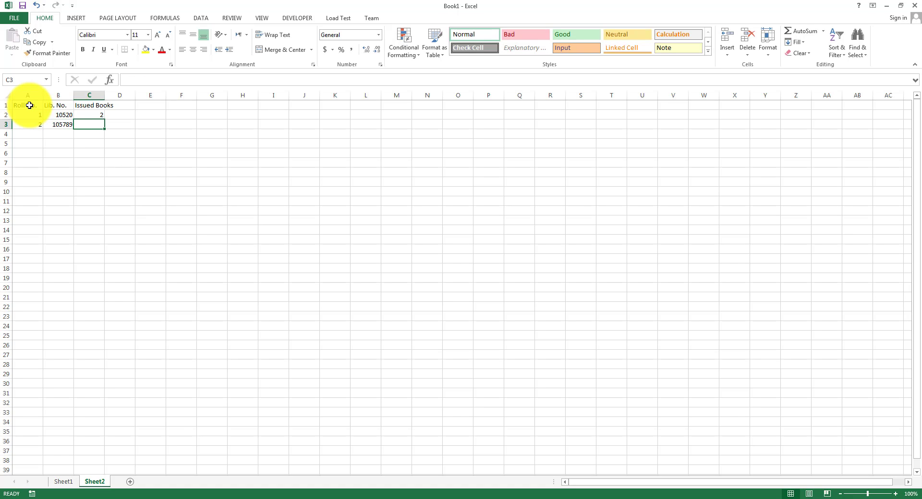
pyautogui.write('0')
pyautogui.press('Return')
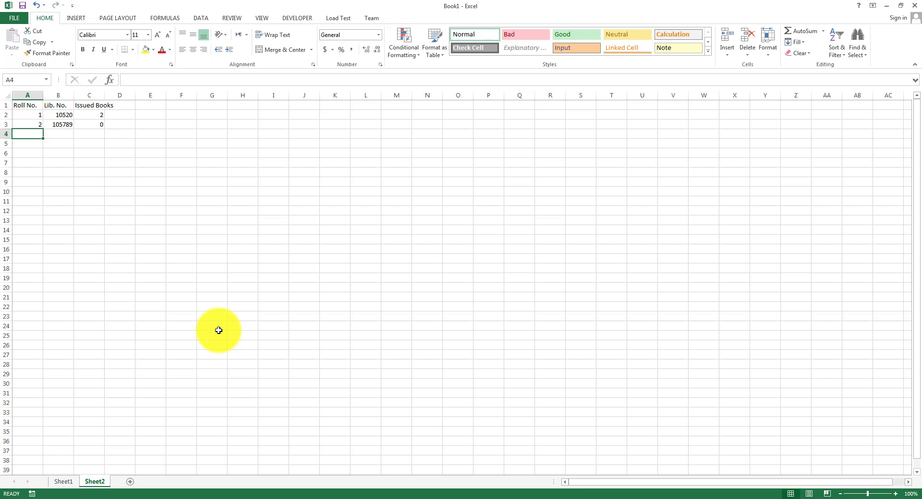
# Switch back and forth between Sheet1 and Sheet2 to compare their tables, finishing on Sheet1.
pyautogui.click(75, 482)
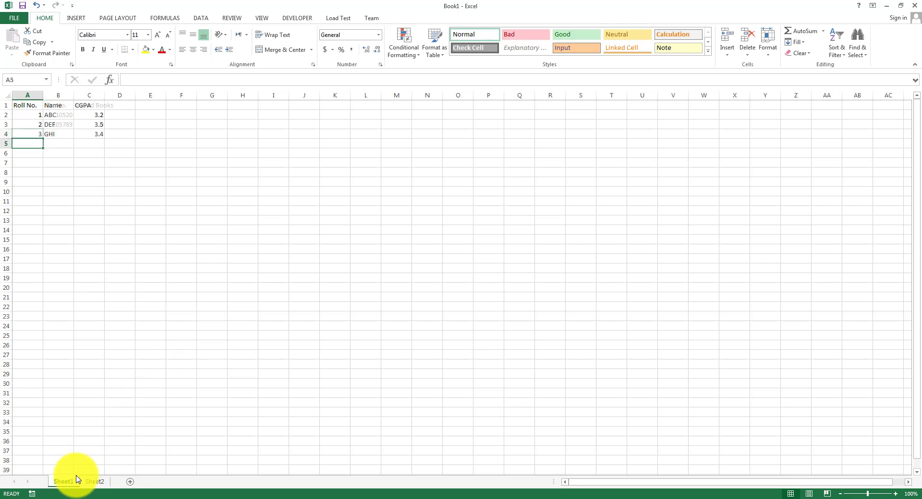
pyautogui.click(61, 481)
pyautogui.click(92, 482)
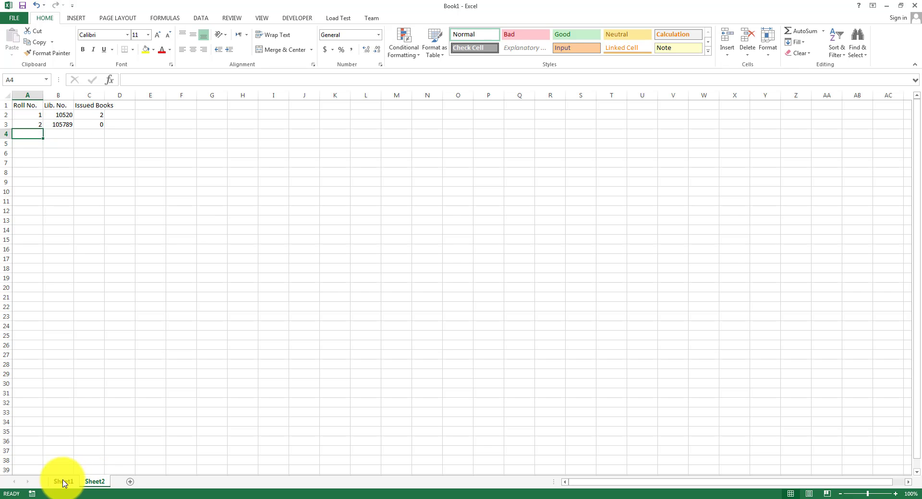
pyautogui.click(62, 481)
pyautogui.click(106, 482)
pyautogui.click(62, 481)
pyautogui.click(95, 482)
pyautogui.click(62, 481)
pyautogui.click(95, 481)
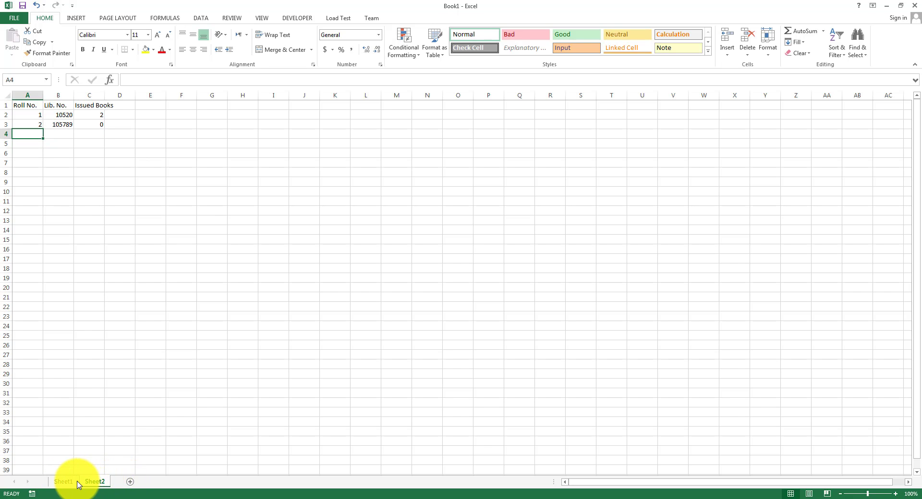
pyautogui.click(61, 484)
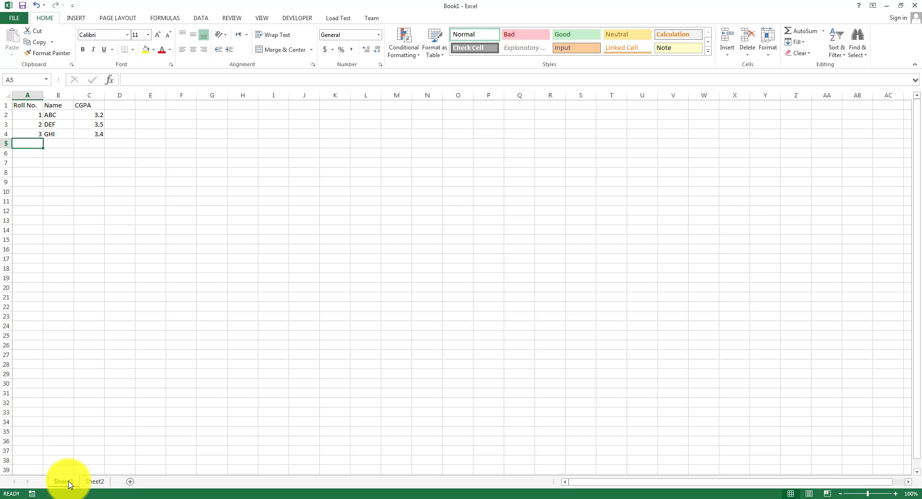
pyautogui.rightClick(69, 484)
pyautogui.click(69, 484)
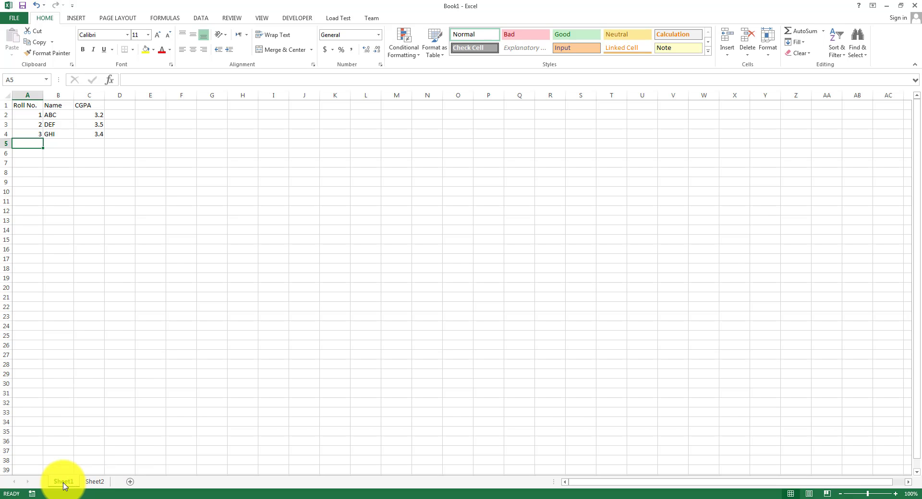
# Rename Sheet1 as CGPA List.
pyautogui.doubleClick(68, 484)
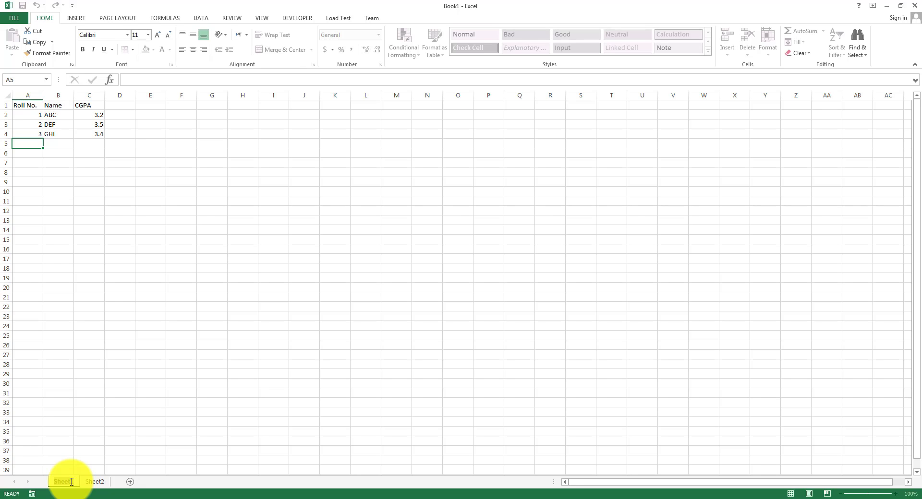
pyautogui.write('CGPA List')
pyautogui.press('Return')
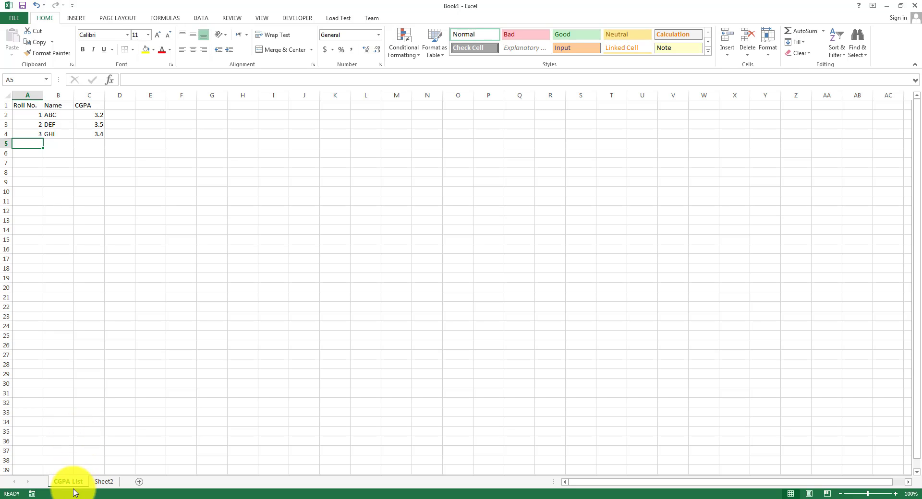
# Rename Sheet2 as Library Record.
pyautogui.click(98, 482)
pyautogui.doubleClick(104, 483)
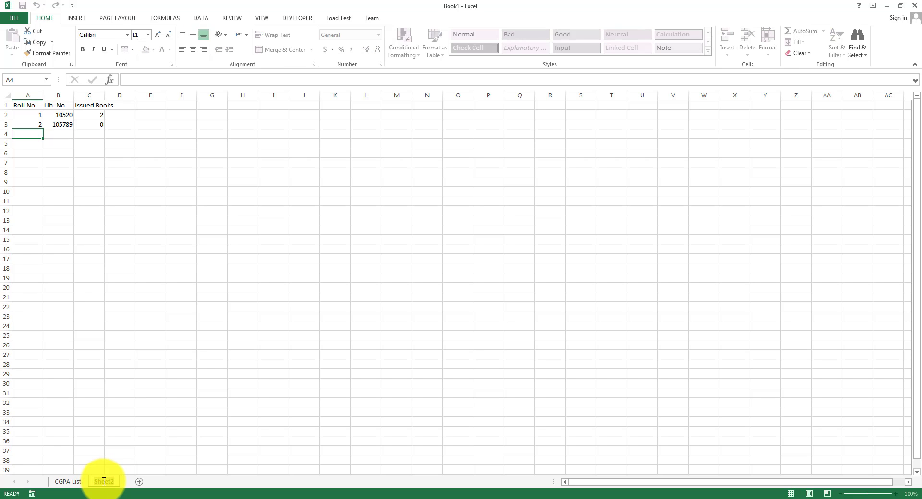
pyautogui.write('Library Record')
pyautogui.press('Return')
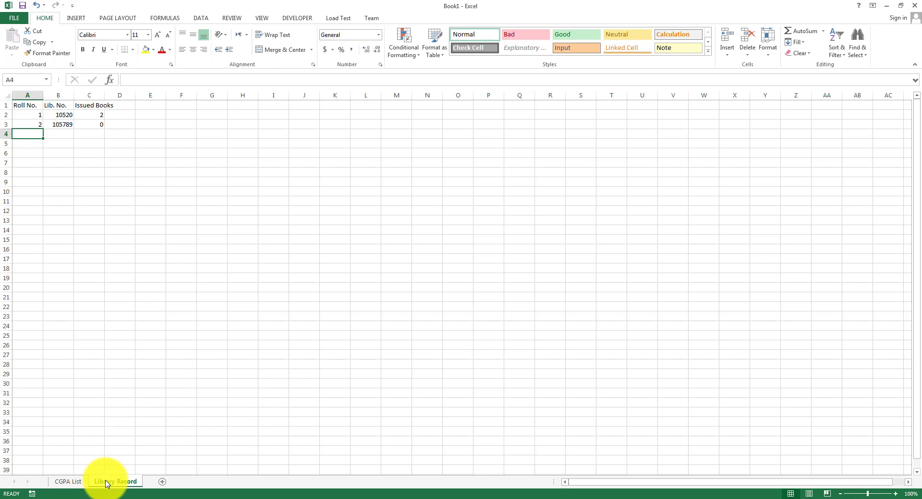
# View the CGPA List sheet briefly, then reorder the sheets so that Library Record comes before CGPA List.
pyautogui.click(75, 483)
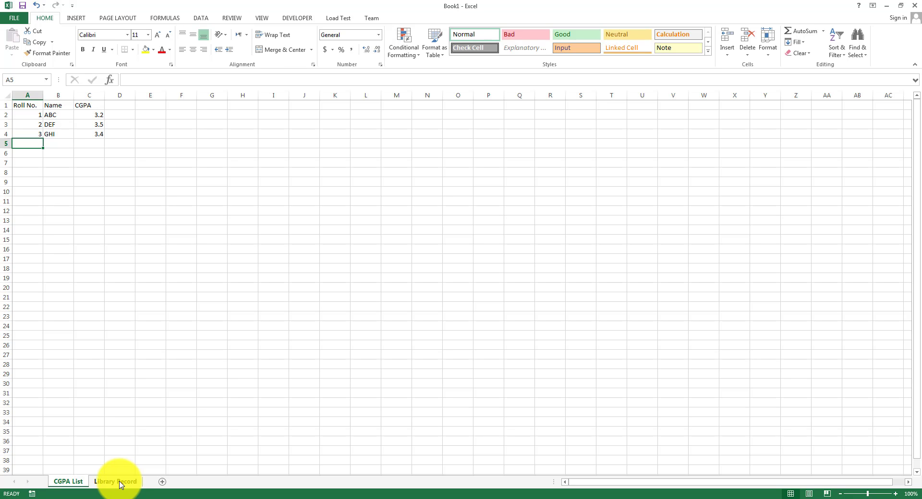
pyautogui.click(121, 482)
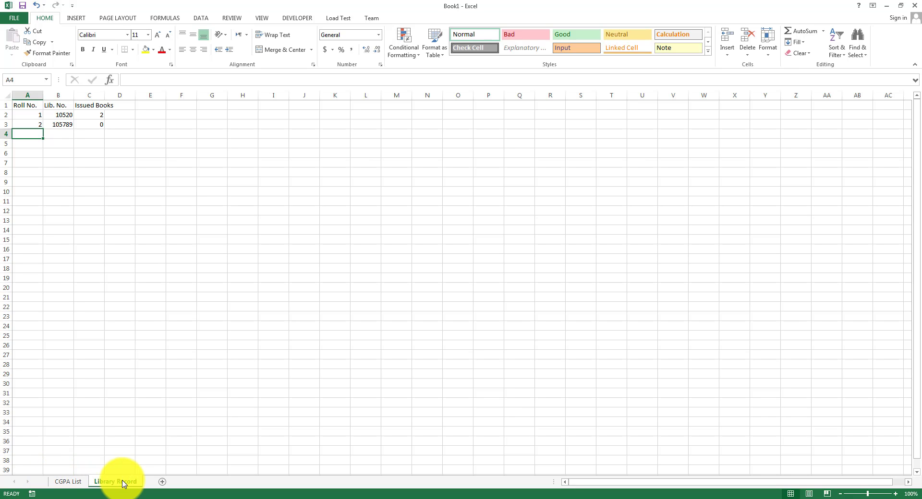
pyautogui.moveTo(123, 484); pyautogui.dragTo(52, 478)
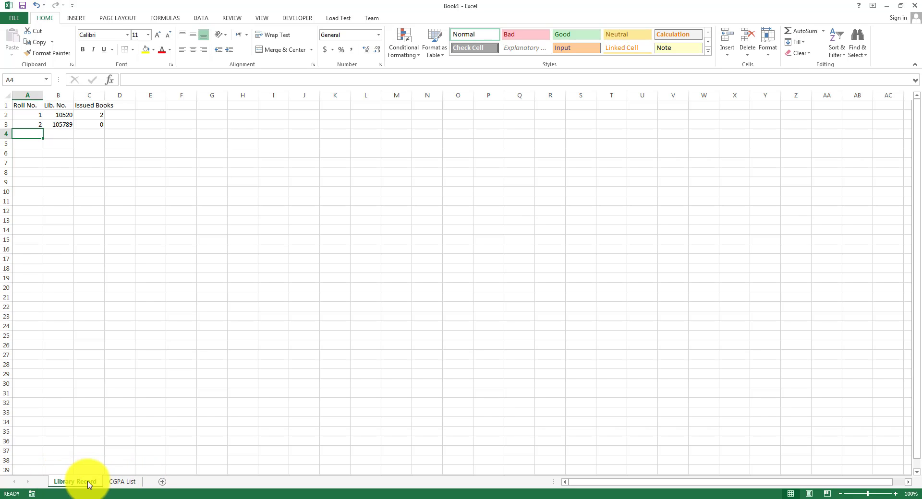
# Create a copy of the CGPA List sheet in Book1, placed directly before the original.
pyautogui.click(126, 482)
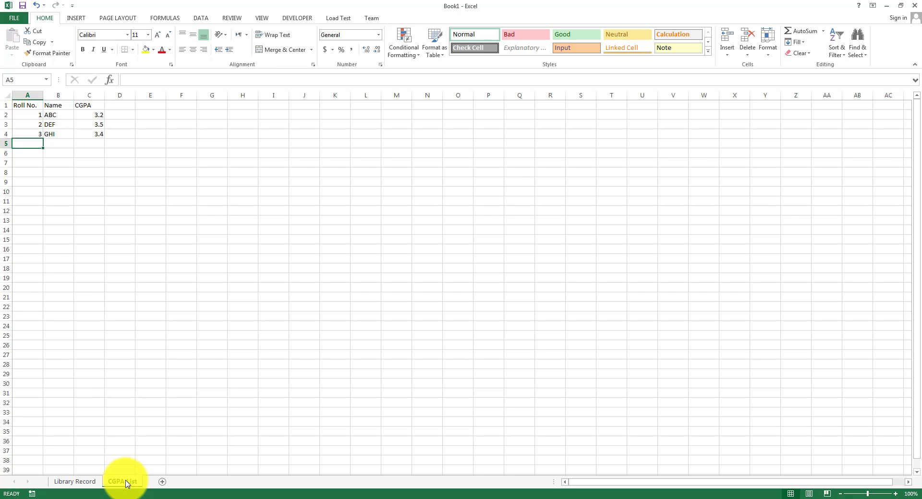
pyautogui.rightClick(126, 482)
pyautogui.click(153, 403)
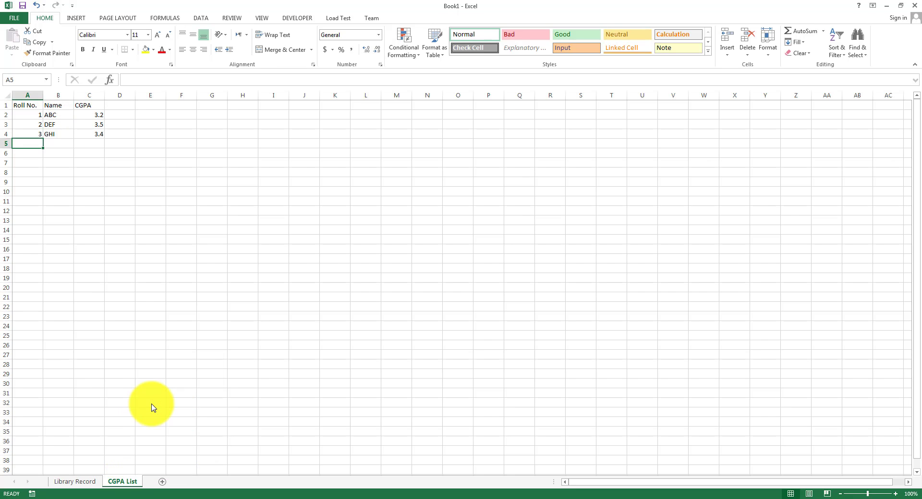
pyautogui.click(107, 393)
pyautogui.click(115, 438)
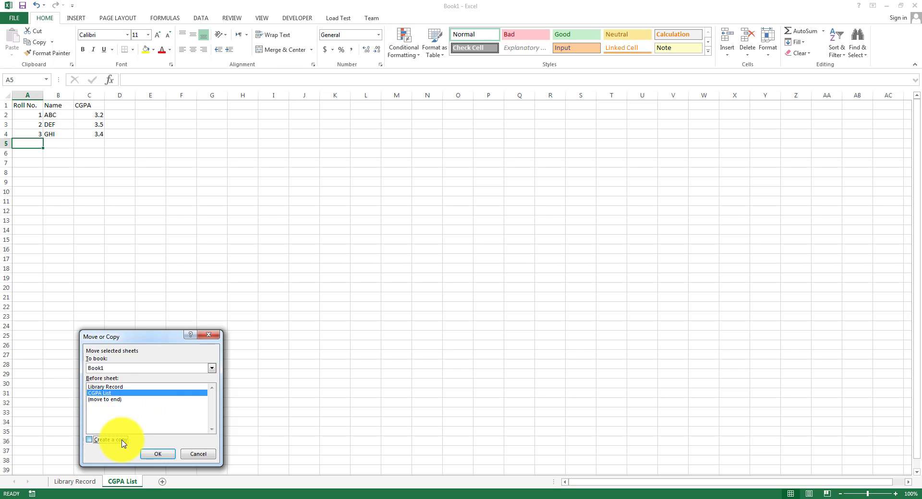
pyautogui.click(166, 454)
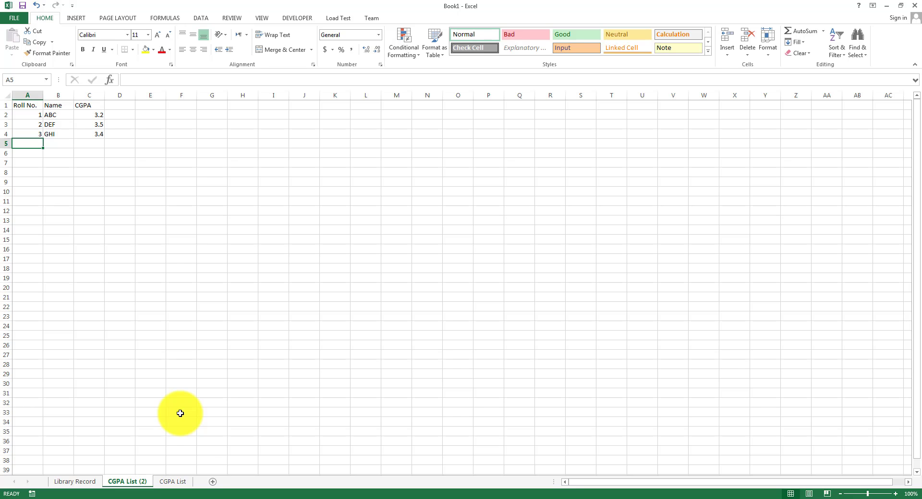
# Delete the duplicate sheet CGPA List (2) and confirm the deletion.
pyautogui.rightClick(129, 483)
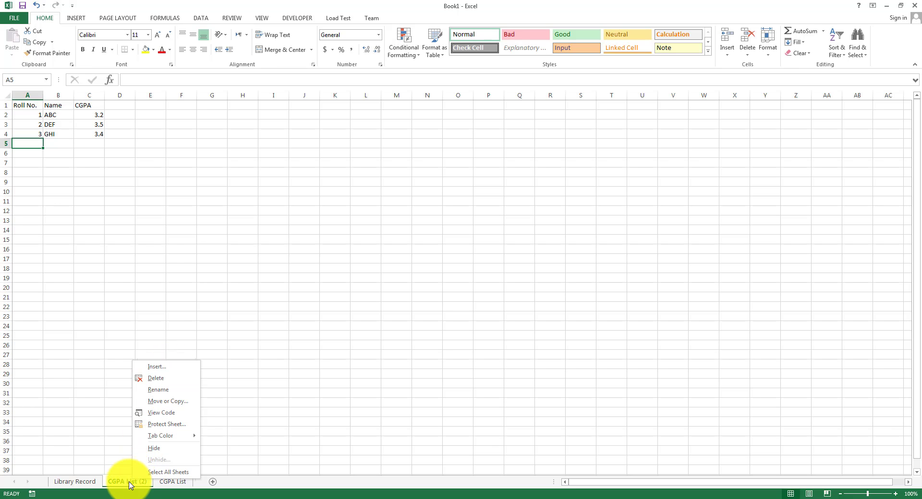
pyautogui.click(129, 485)
pyautogui.rightClick(129, 484)
pyautogui.click(161, 380)
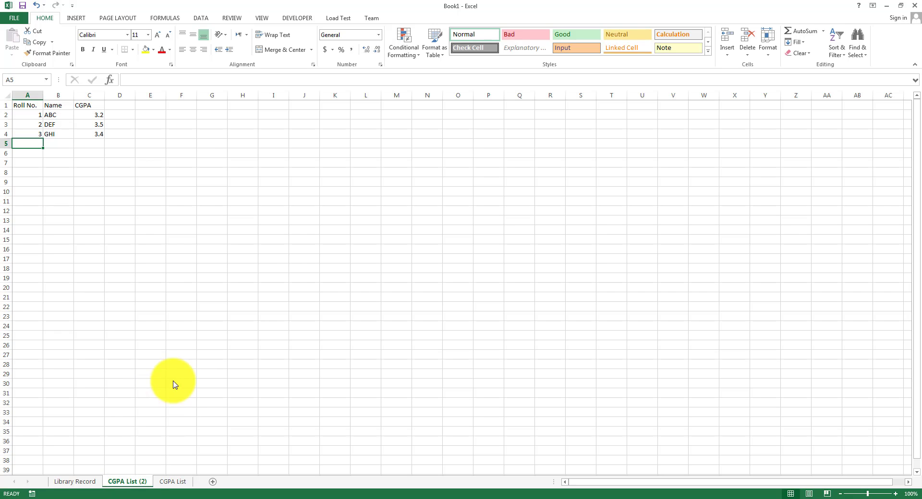
pyautogui.click(438, 278)
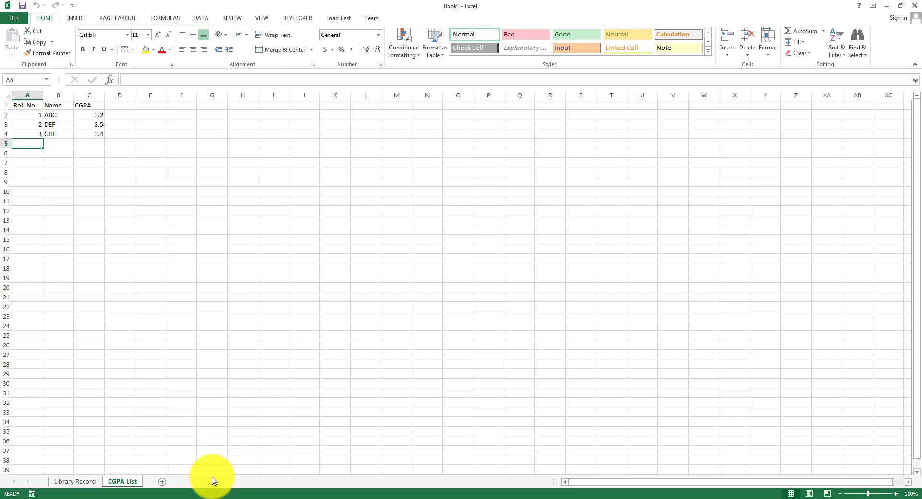
# Review the Protect Sheet options for the CGPA List sheet and close the dialog without applying protection.
pyautogui.rightClick(127, 481)
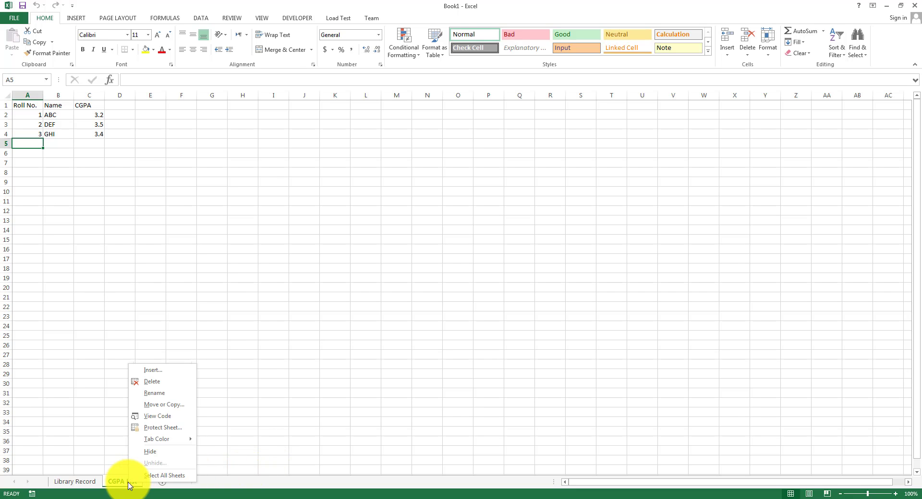
pyautogui.click(161, 428)
pyautogui.scroll(-3, 163, 435)
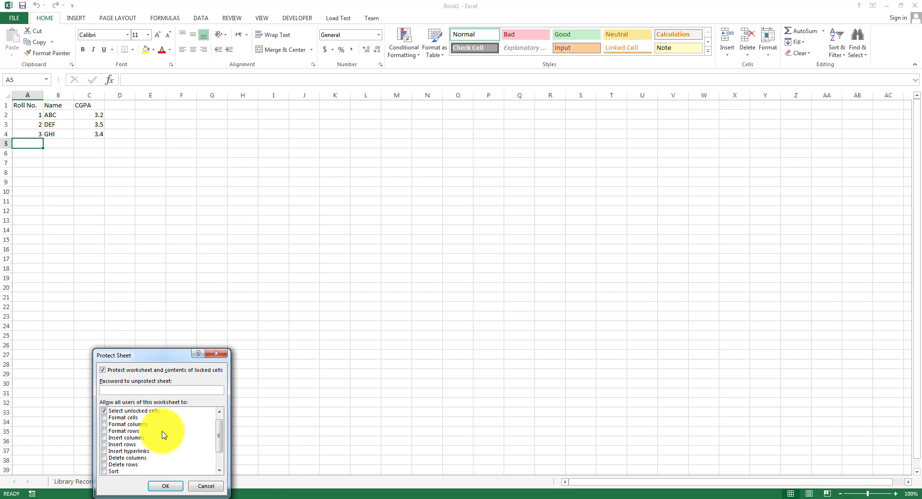
pyautogui.scroll(3, 163, 435)
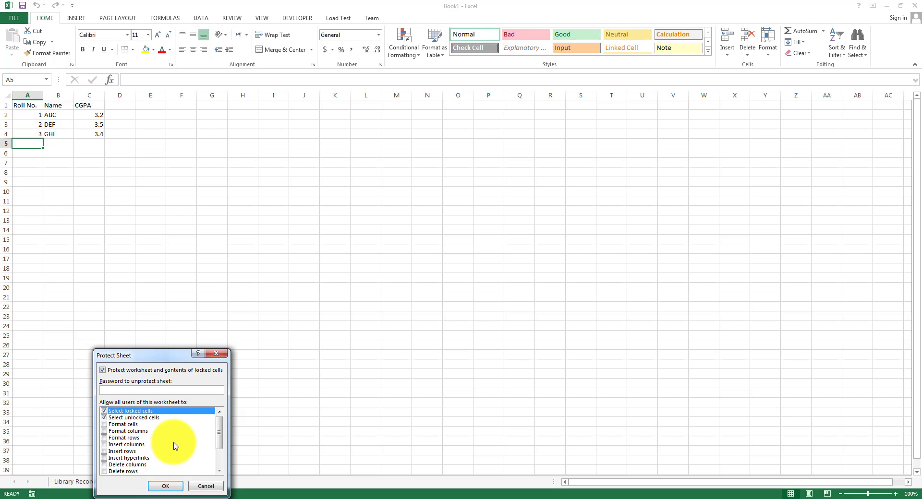
pyautogui.click(219, 357)
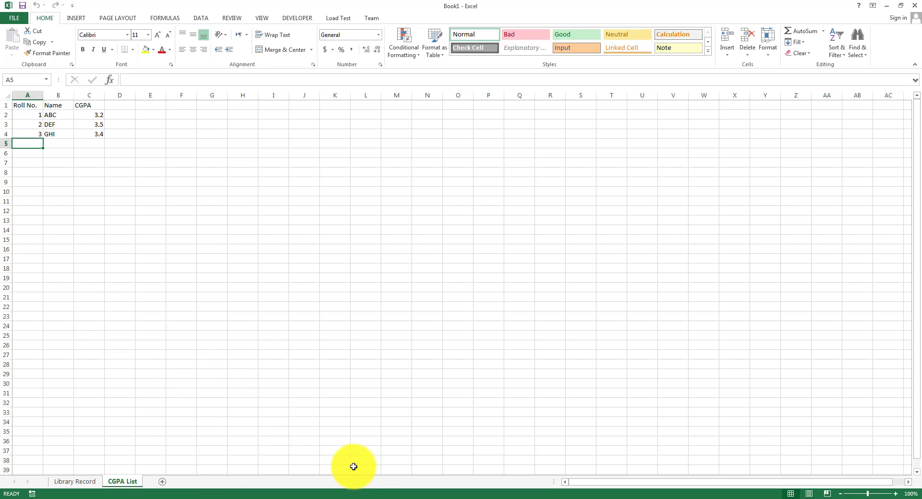
# Switch to PowerPoint, highlight the bullet Column, Rows Dimensions on the General slide, and return to the Excel workbook.
pyautogui.hotkey('alt', 'Tab')
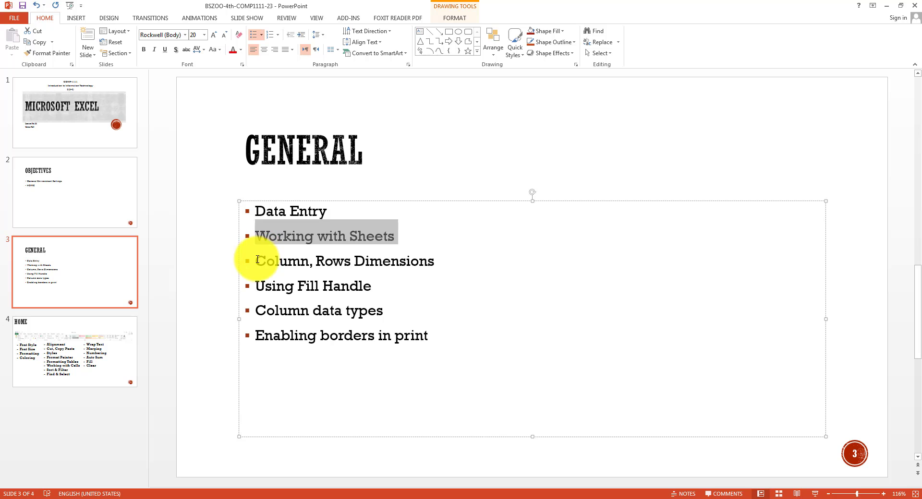
pyautogui.moveTo(248, 260); pyautogui.dragTo(380, 261)
pyautogui.hotkey('alt', 'Tab')
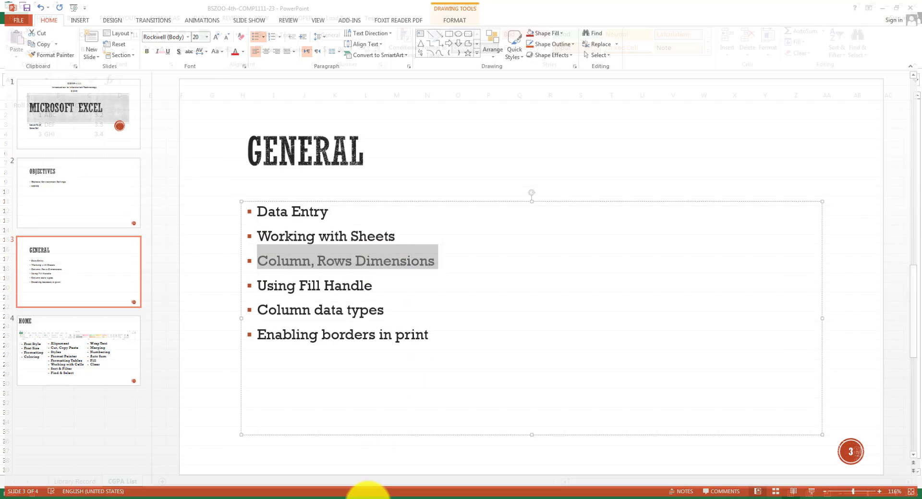
# Widen column C of the Library Record sheet to about twice its width so the Issued Books header fits.
pyautogui.click(75, 481)
pyautogui.click(84, 104)
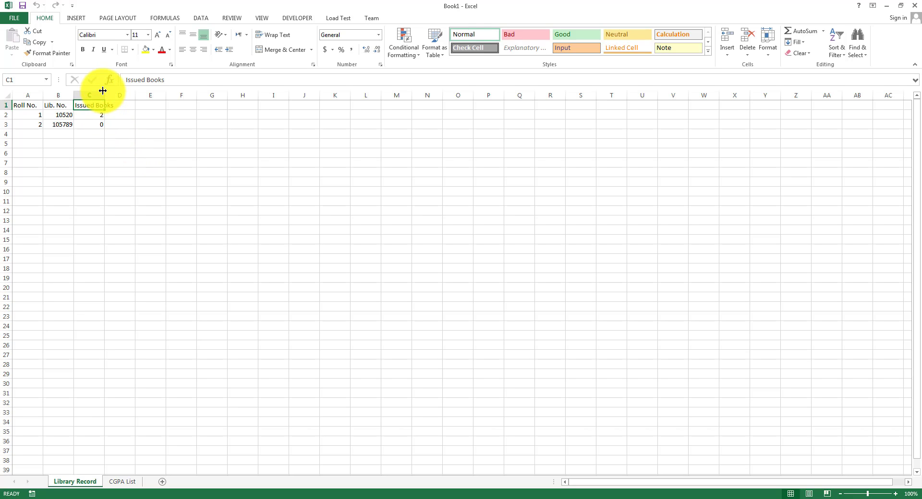
pyautogui.moveTo(104, 95); pyautogui.dragTo(104, 95)
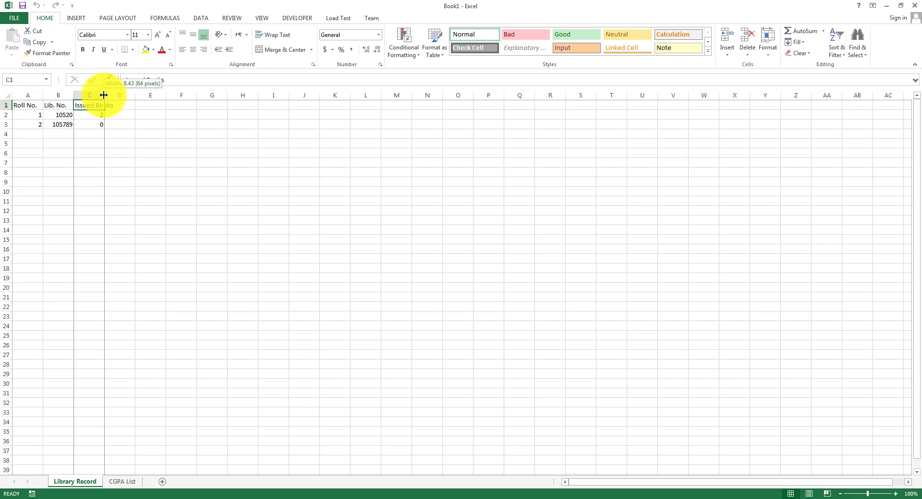
pyautogui.moveTo(104, 95); pyautogui.dragTo(119, 95)
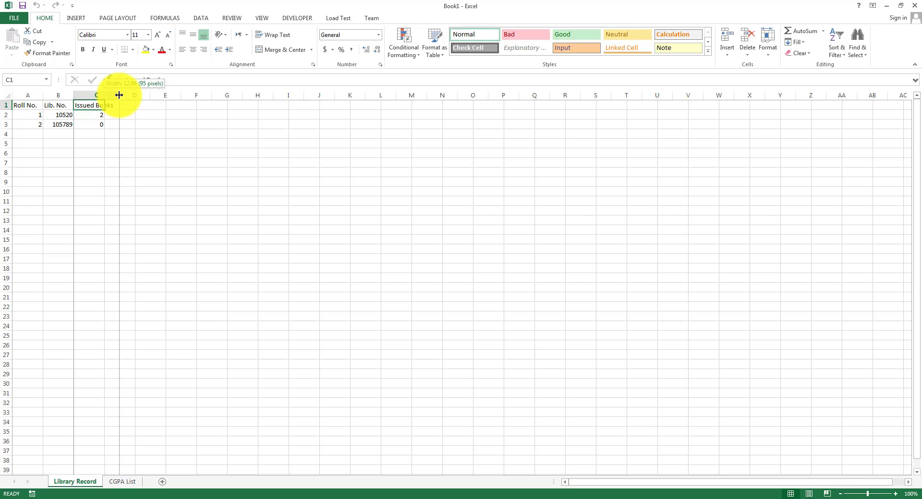
pyautogui.moveTo(118, 95); pyautogui.dragTo(135, 95)
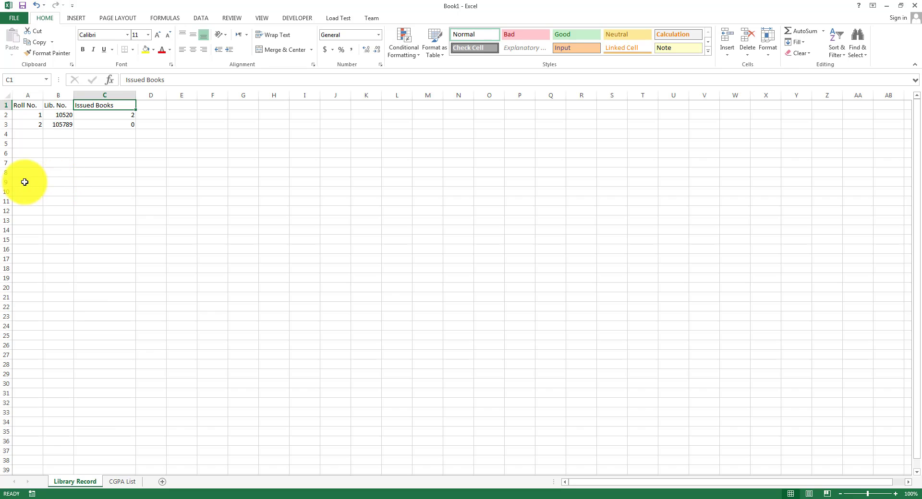
# Increase the height of row 3 in the Library Record sheet to about three and a half times that of its neighbours.
pyautogui.click(28, 115)
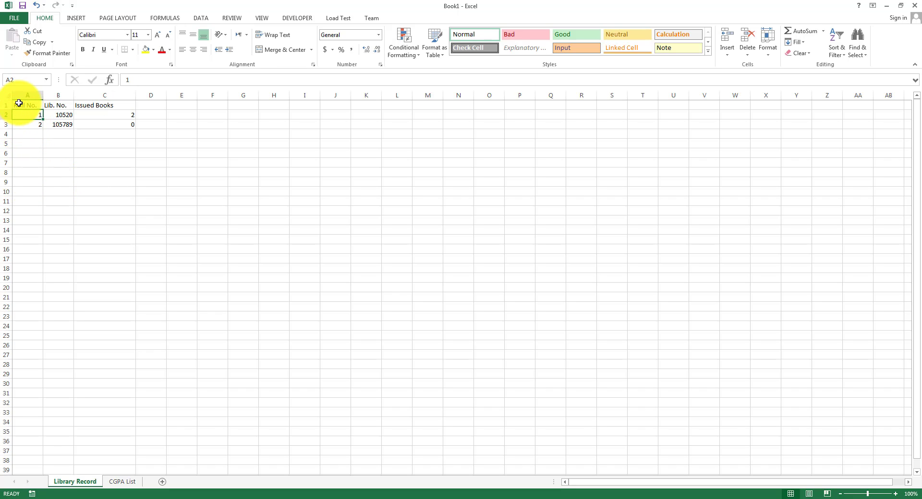
pyautogui.click(32, 152)
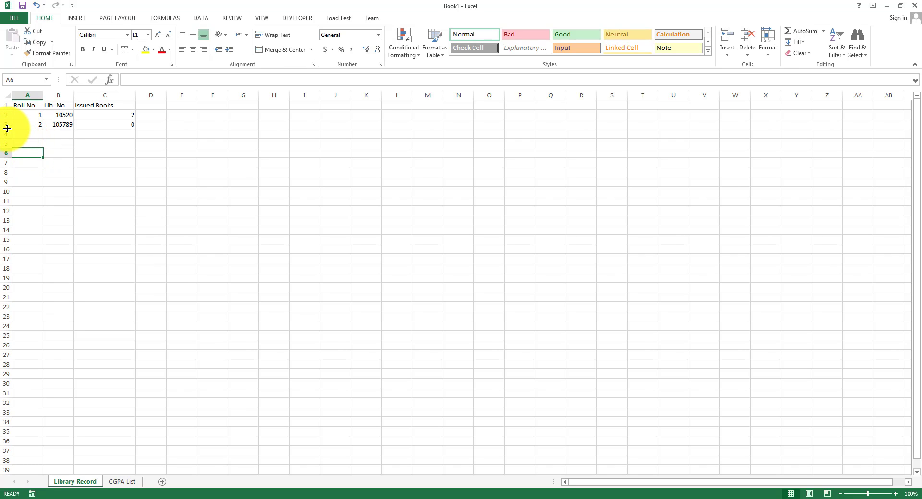
pyautogui.moveTo(7, 128); pyautogui.dragTo(7, 129)
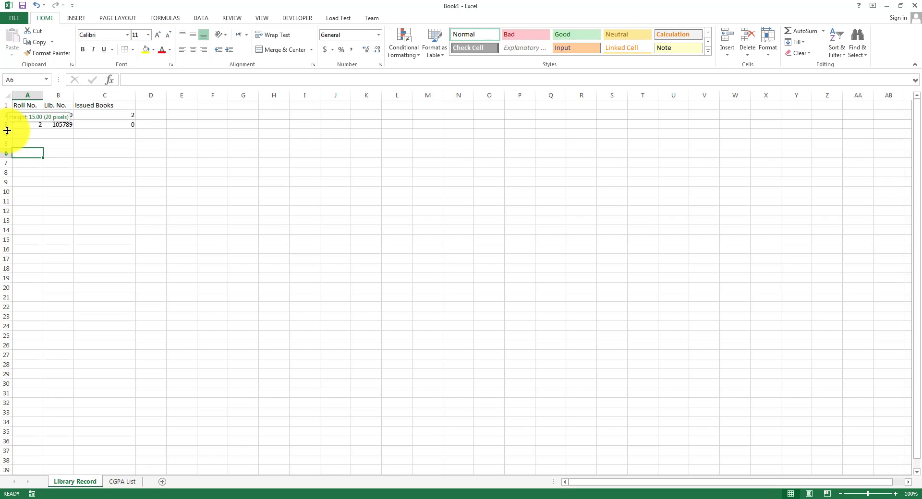
pyautogui.moveTo(8, 130); pyautogui.dragTo(7, 153)
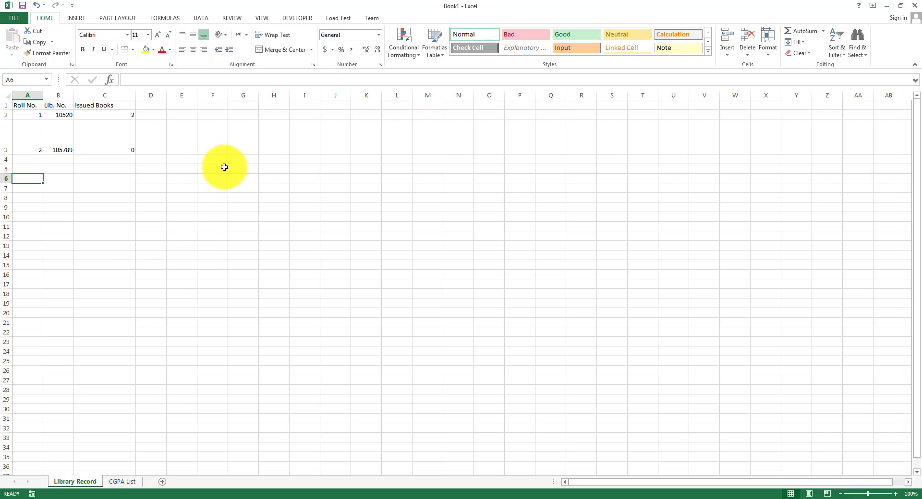
# Set the width of column H in the Library Record sheet to 25.
pyautogui.click(278, 95)
pyautogui.rightClick(278, 98)
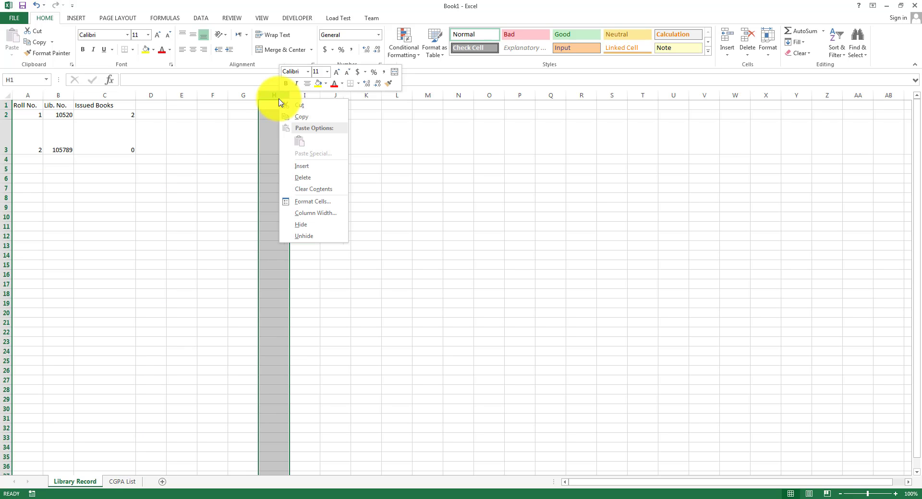
pyautogui.click(303, 214)
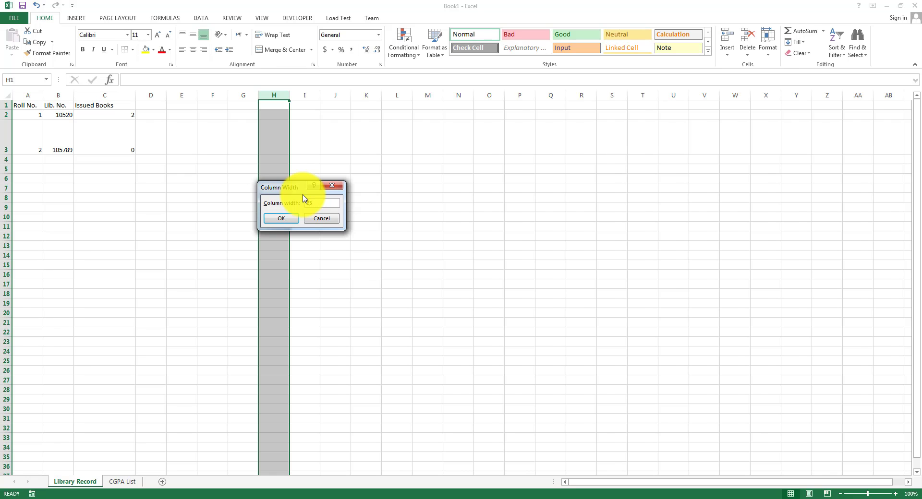
pyautogui.press('Return')
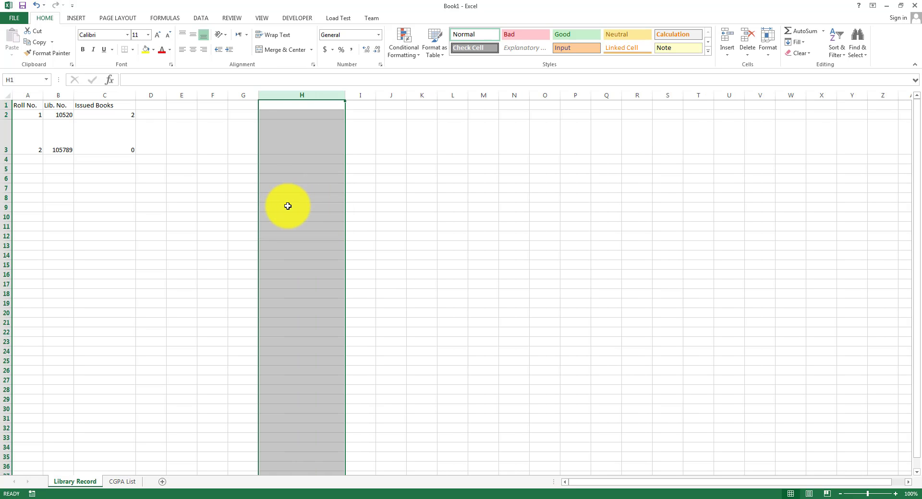
pyautogui.click(183, 234)
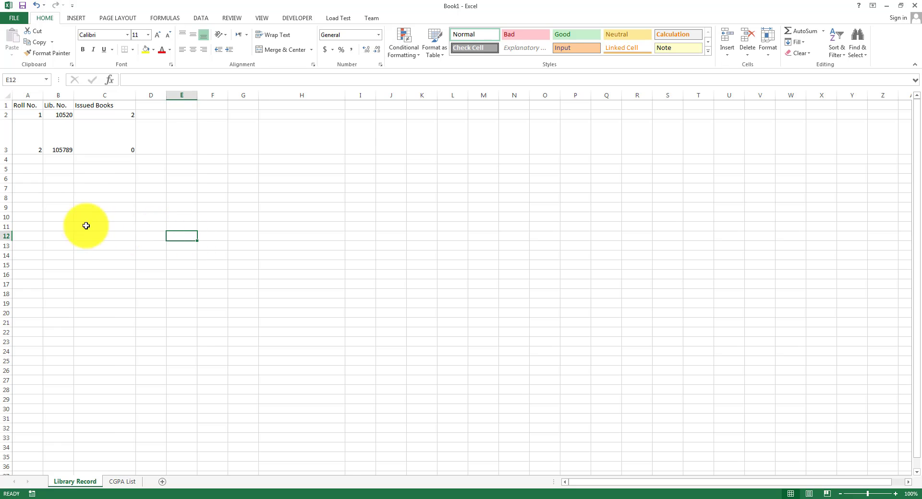
# Set the height of row 10 in the Library Record sheet to 50.
pyautogui.rightClick(4, 218)
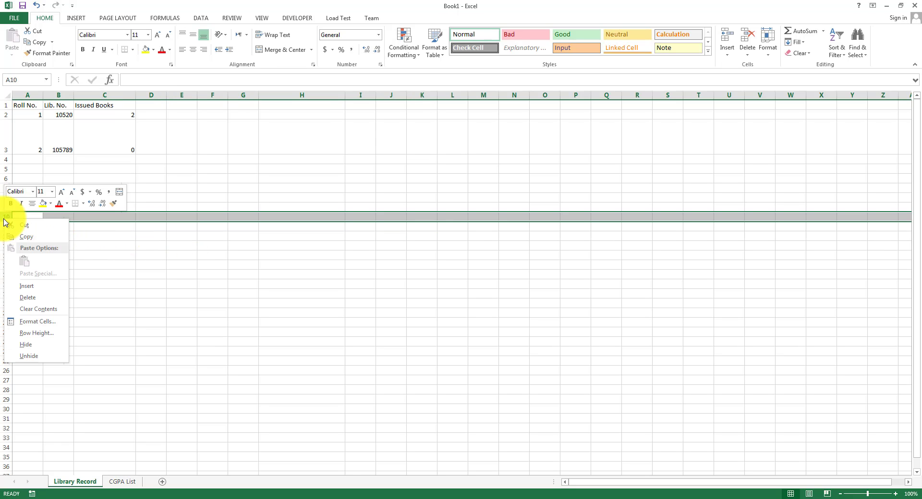
pyautogui.click(35, 333)
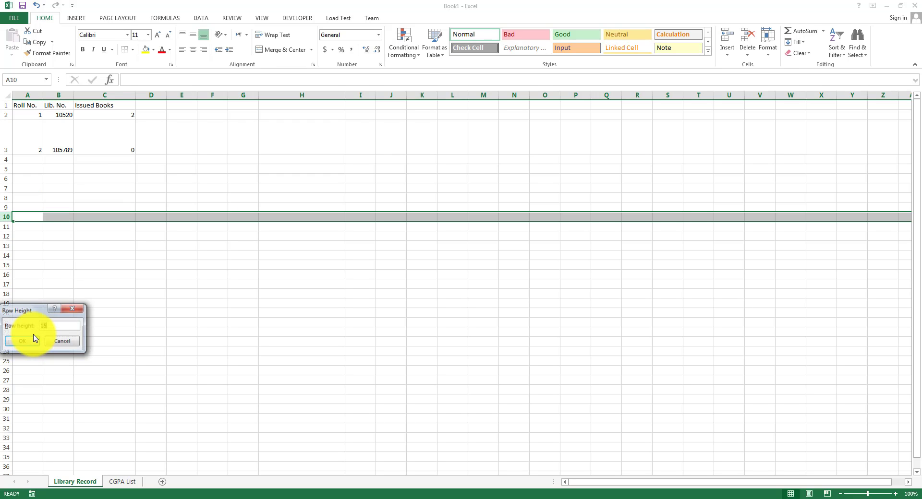
pyautogui.moveTo(35, 312); pyautogui.dragTo(338, 248)
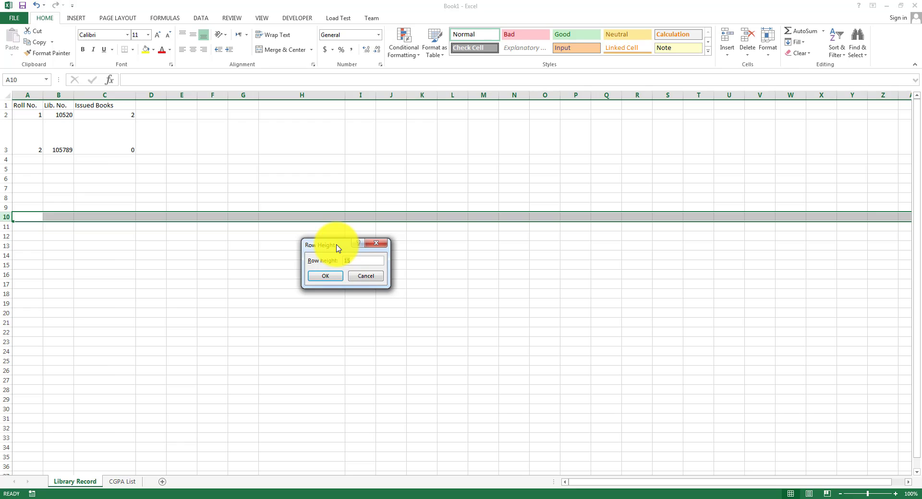
pyautogui.write('50')
pyautogui.press('Return')
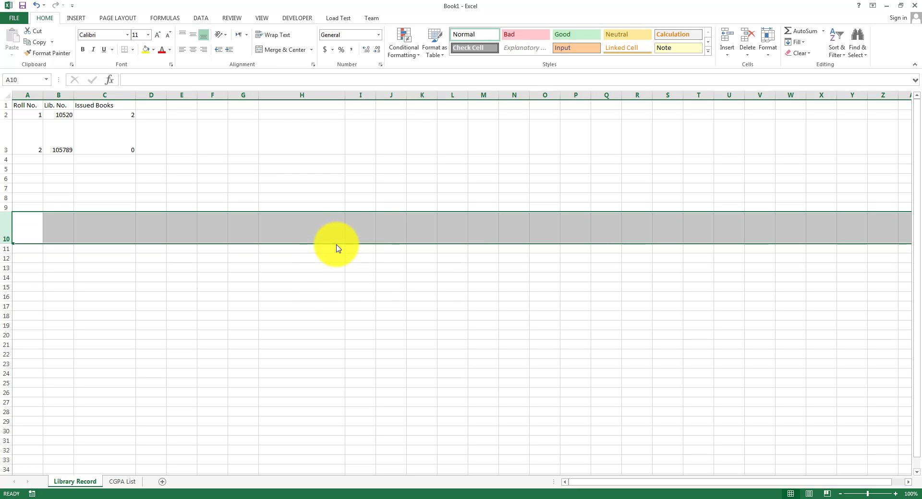
pyautogui.click(300, 290)
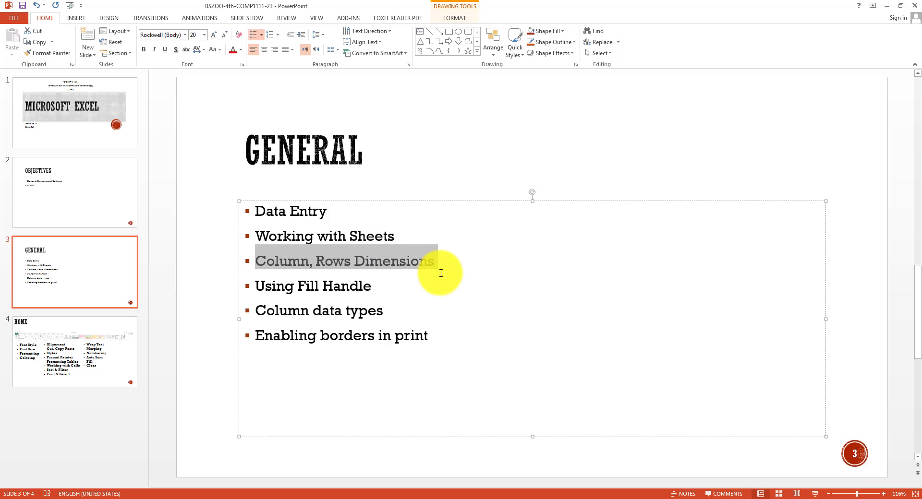
# Switch to PowerPoint, add the bullet Hide/Unhide below Column, Rows Dimensions on the General slide, and save the presentation.
pyautogui.click(448, 263)
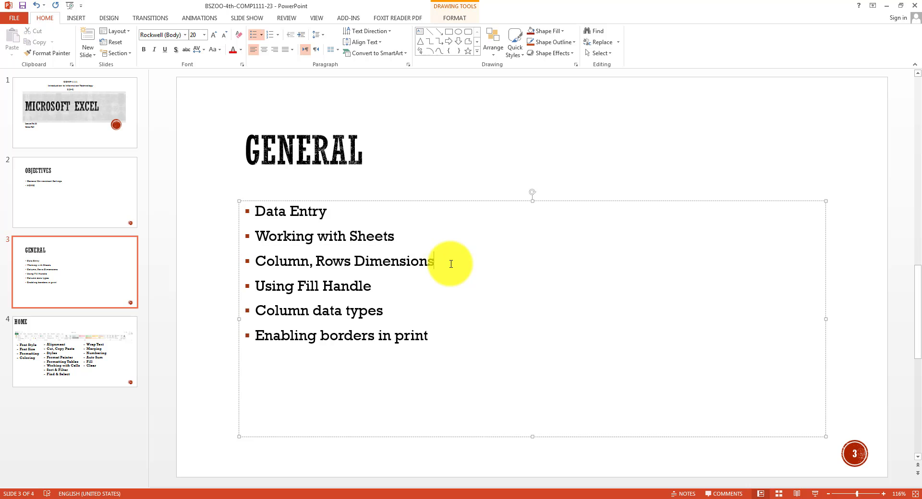
pyautogui.press('Return')
pyautogui.write('Hide/')
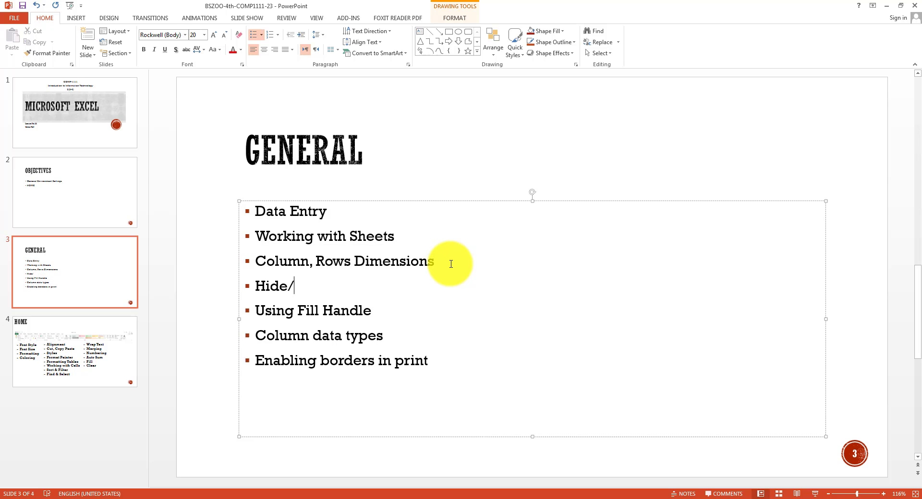
pyautogui.write('Unhide')
pyautogui.hotkey('ctrl', 's')
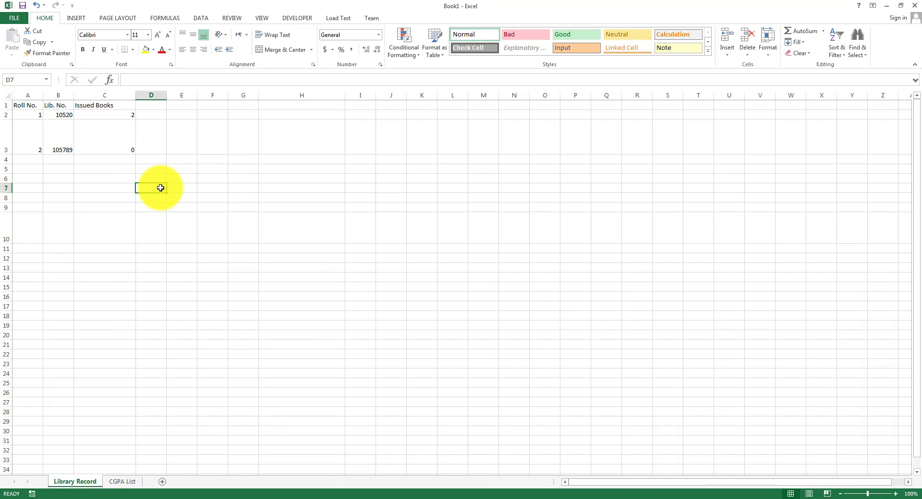
# Return to the Excel workbook and hide column C, Issued Books, in the Library Record sheet.
pyautogui.click(84, 94)
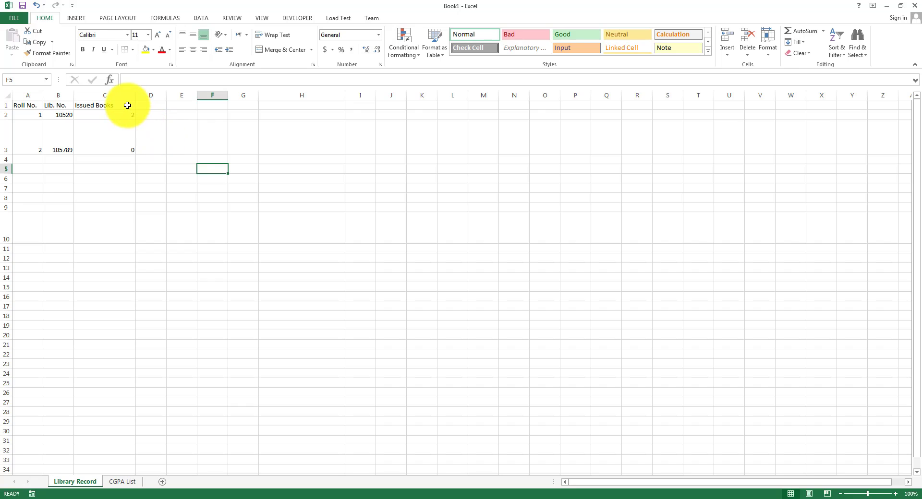
pyautogui.click(123, 94)
pyautogui.rightClick(124, 94)
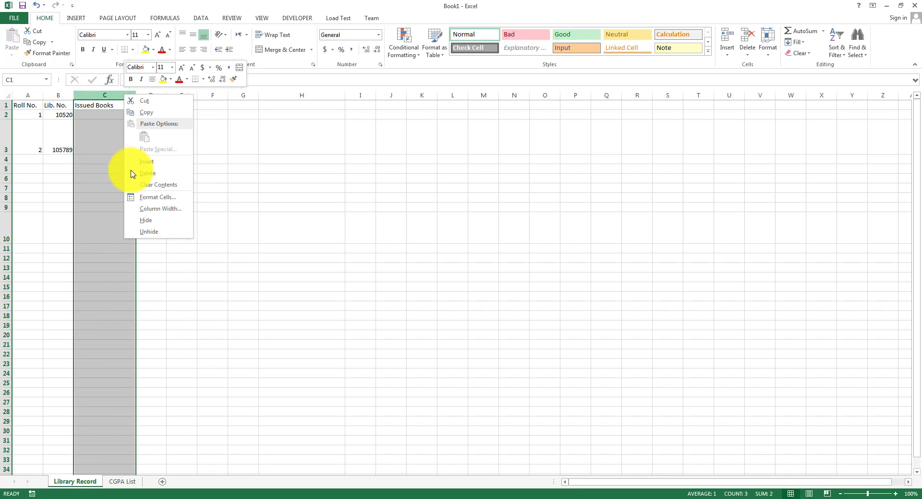
pyautogui.click(154, 222)
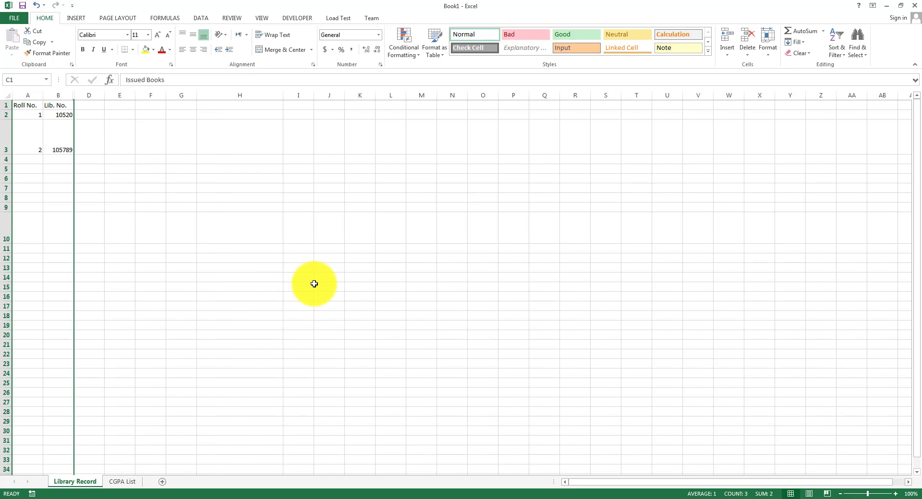
pyautogui.click(314, 284)
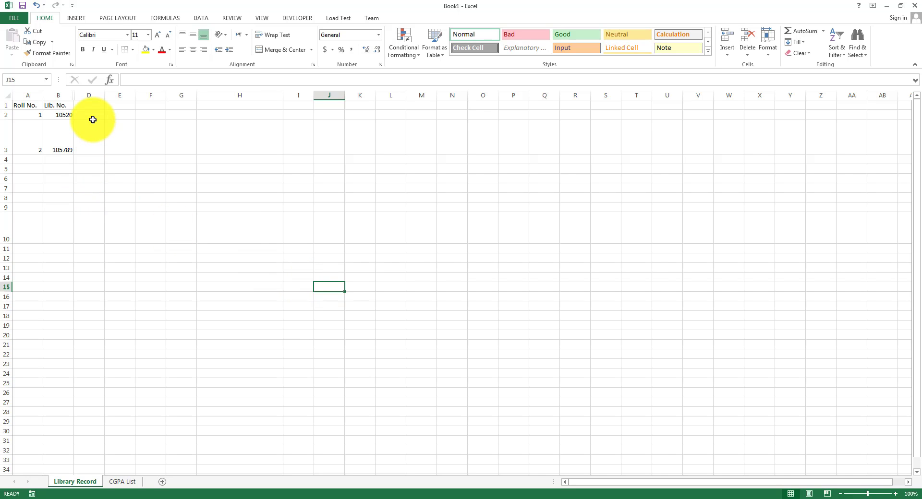
# Examine the column headings of the Library Record sheet up close, comparing A, B and D around the hidden column.
pyautogui.scroll(12, 92, 120)
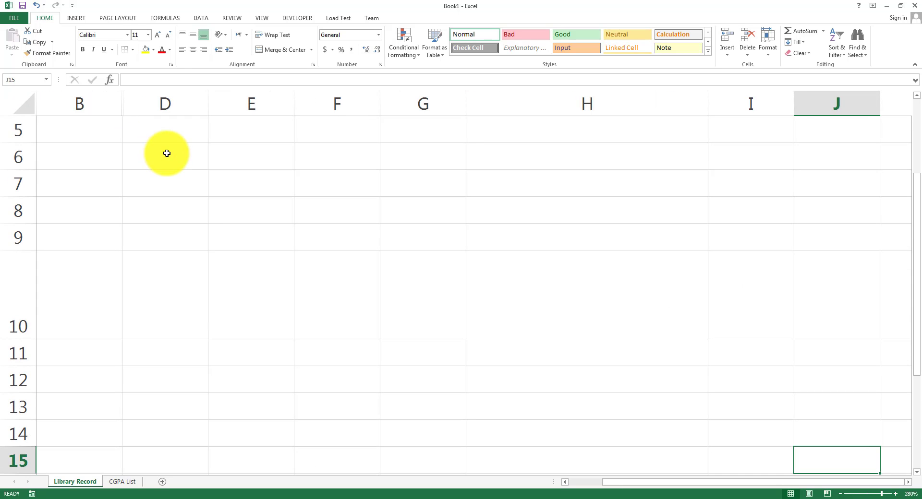
pyautogui.scroll(-1, 177, 156)
pyautogui.click(110, 161)
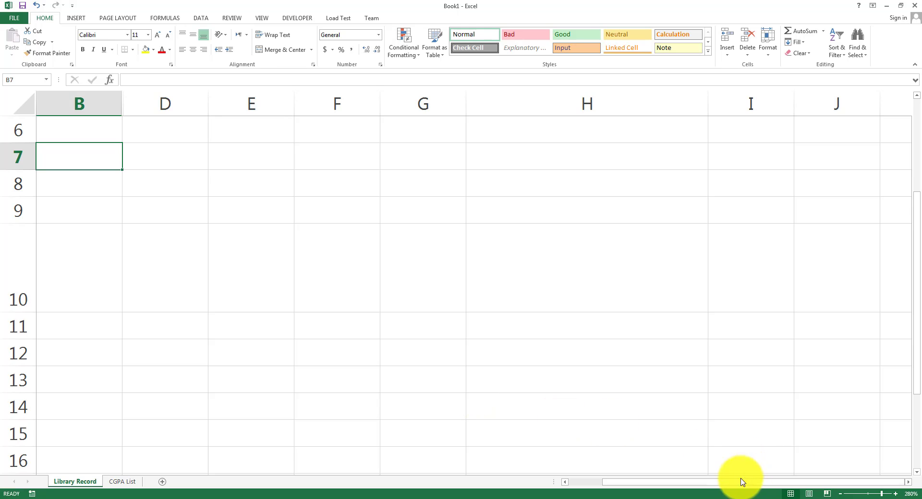
pyautogui.moveTo(742, 481); pyautogui.dragTo(529, 483)
pyautogui.scroll(2, 86, 128)
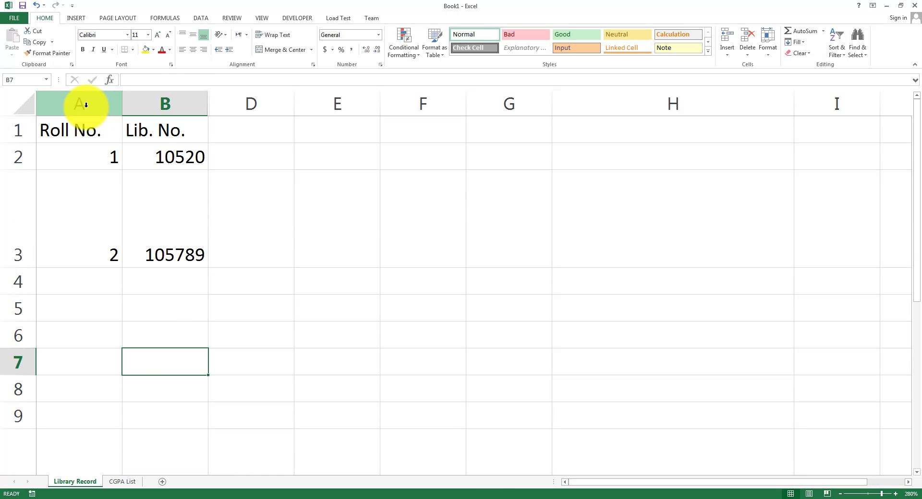
pyautogui.click(86, 105)
pyautogui.click(152, 103)
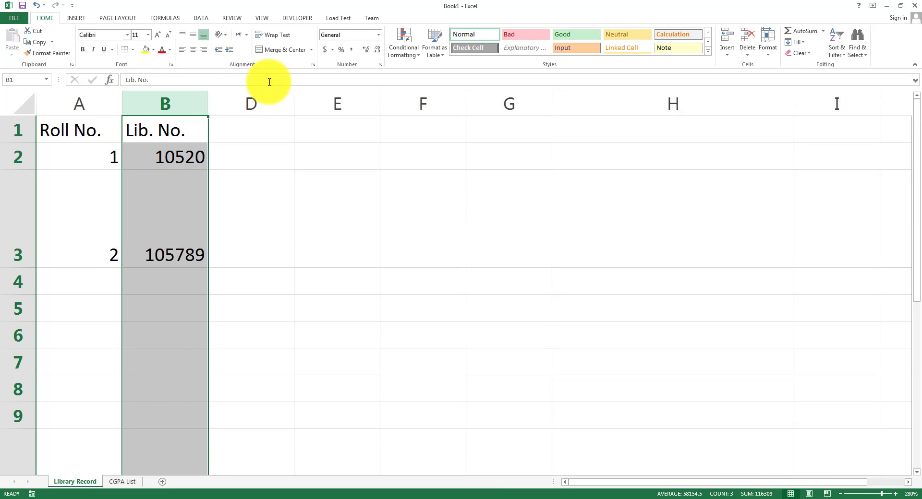
pyautogui.click(282, 95)
pyautogui.click(273, 166)
pyautogui.click(370, 215)
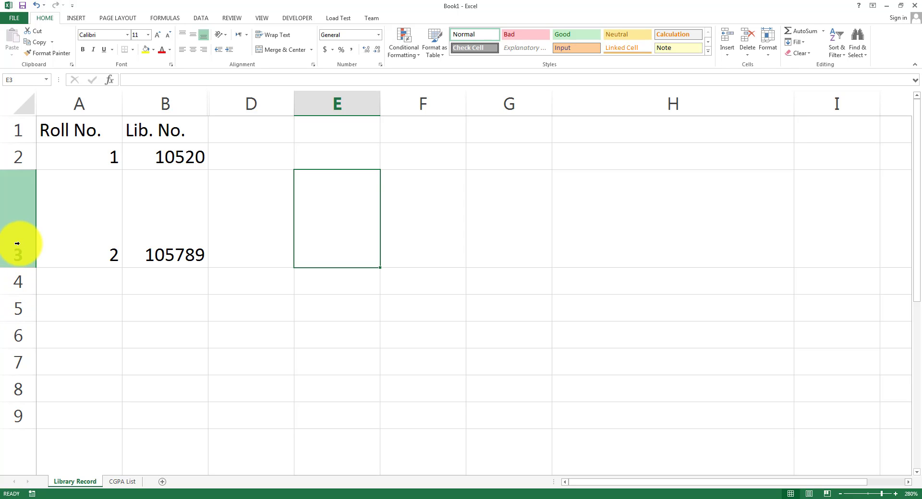
# Hide row 3, the DEF record, in the CGPA List sheet.
pyautogui.click(122, 482)
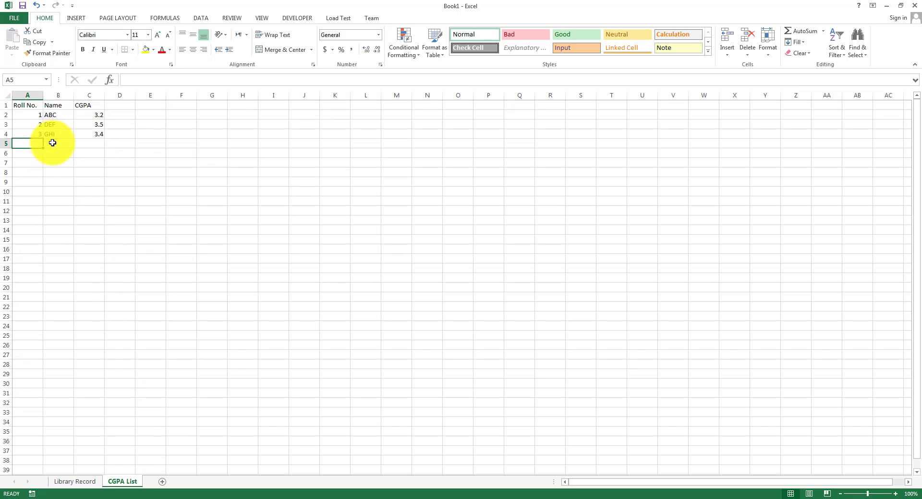
pyautogui.click(2, 124)
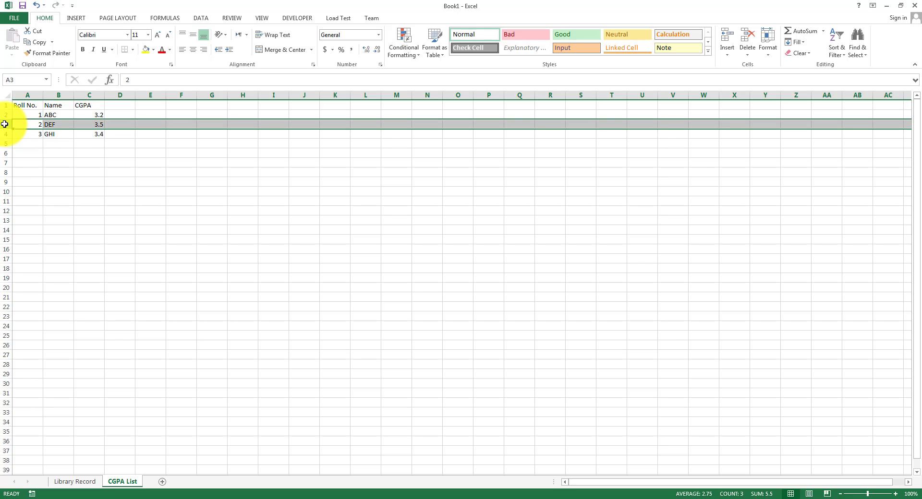
pyautogui.keyDown('ctrl'); pyautogui.scroll(12, 19, 158); pyautogui.keyUp('ctrl')
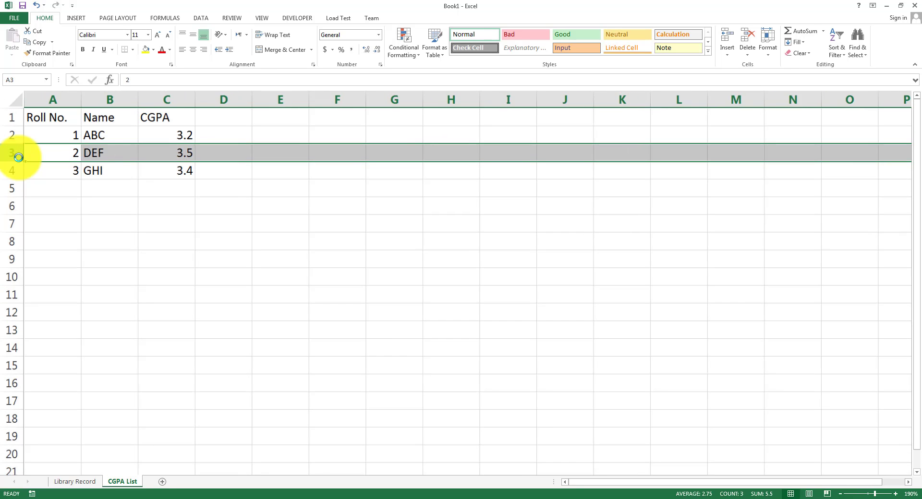
pyautogui.rightClick(13, 180)
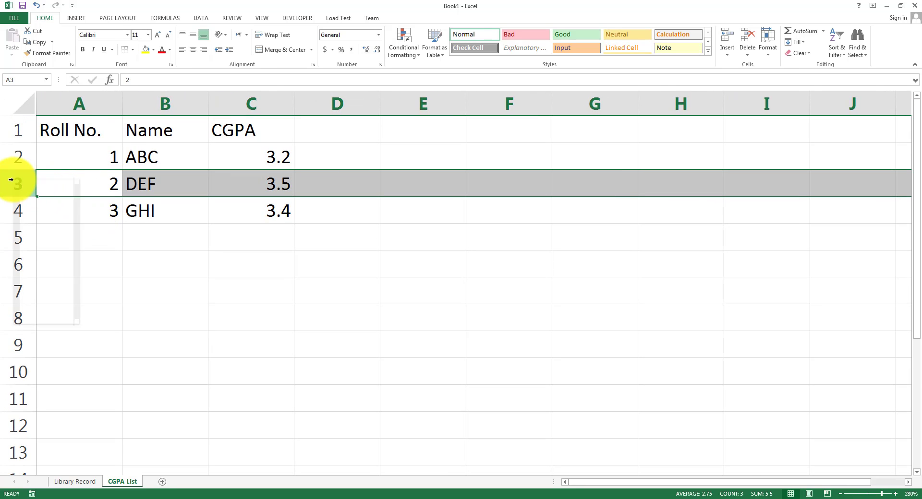
pyautogui.click(46, 305)
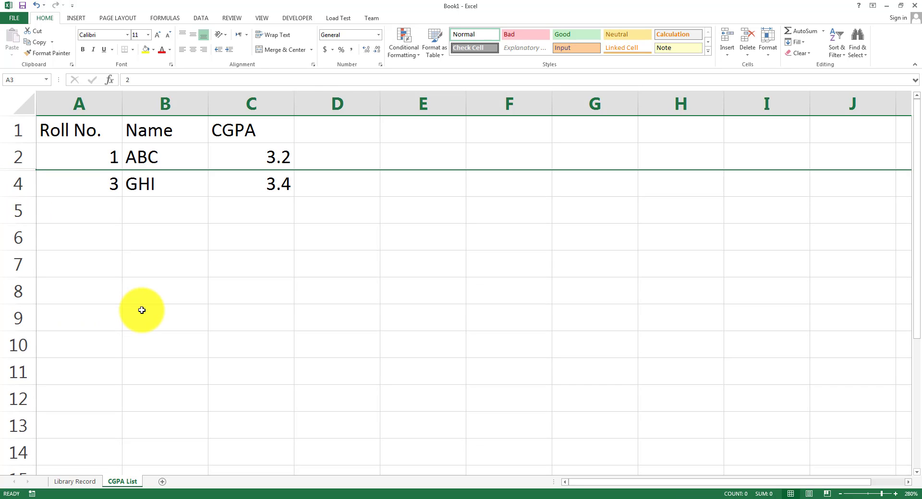
pyautogui.scroll(4, 66, 209)
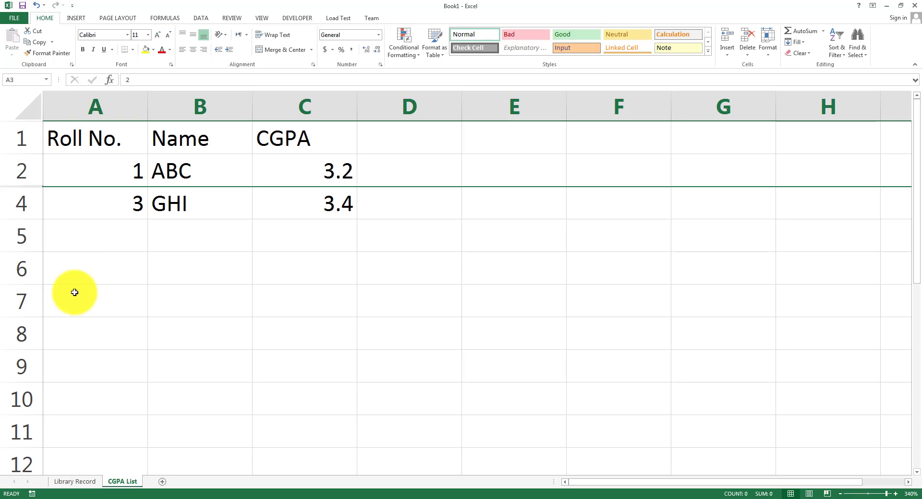
# Unhide column C between columns B and D in the Library Record sheet.
pyautogui.click(72, 481)
pyautogui.click(231, 331)
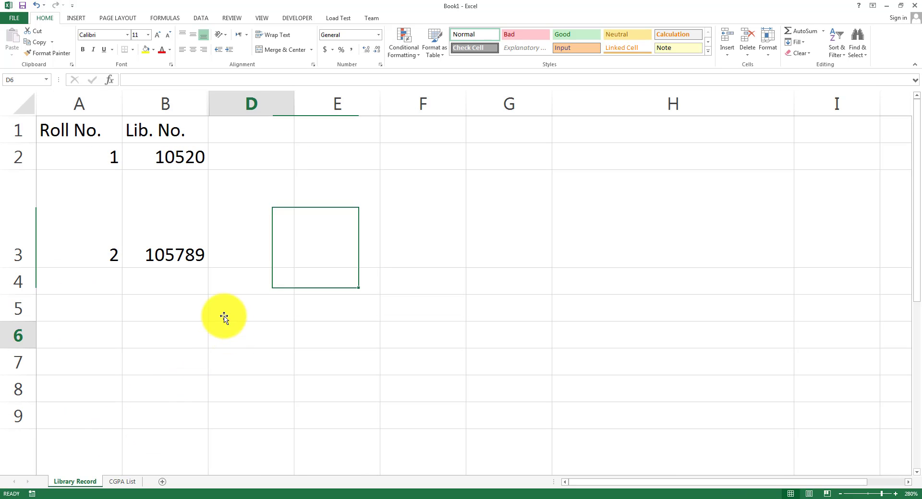
pyautogui.moveTo(174, 97); pyautogui.dragTo(237, 101)
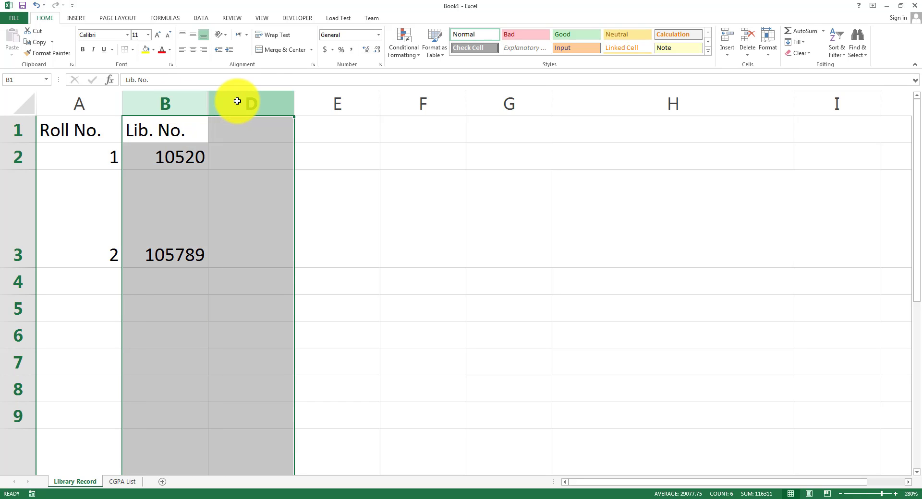
pyautogui.rightClick(237, 100)
pyautogui.click(264, 239)
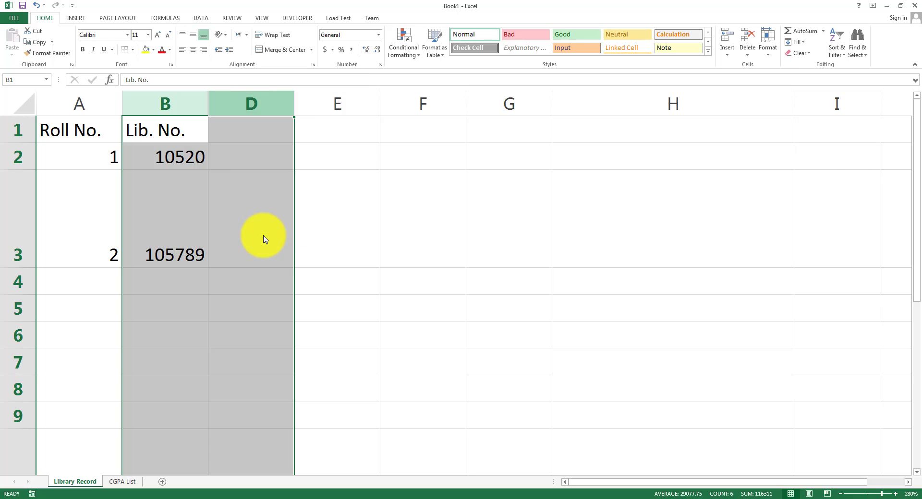
pyautogui.click(261, 327)
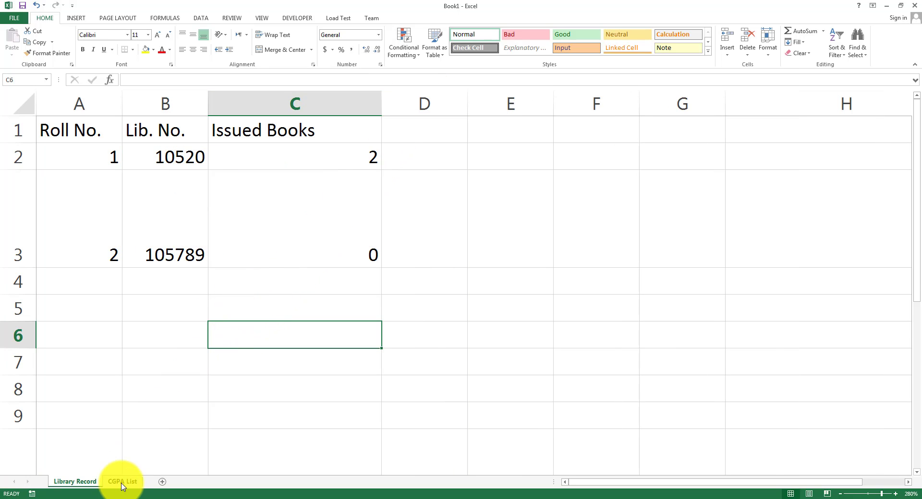
# Unhide row 3 between rows 2 and 4 in the CGPA List sheet.
pyautogui.click(121, 484)
pyautogui.moveTo(15, 171); pyautogui.dragTo(19, 208)
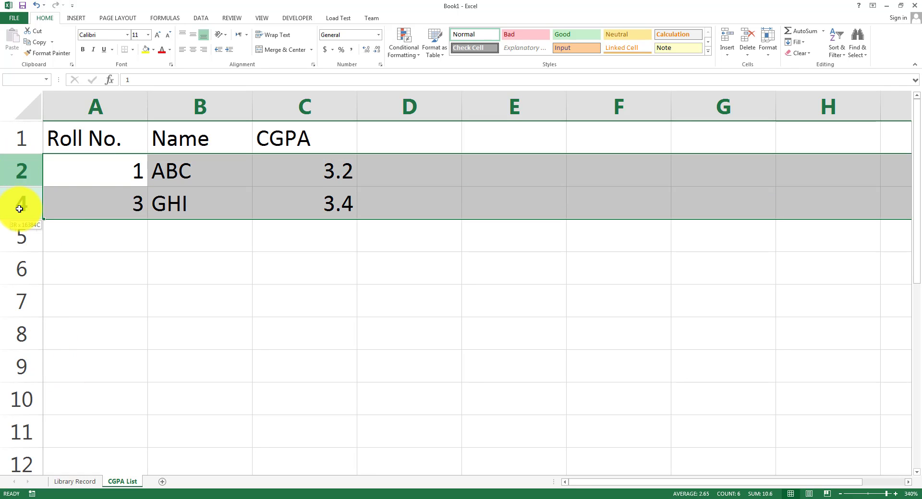
pyautogui.rightClick(19, 209)
pyautogui.click(49, 340)
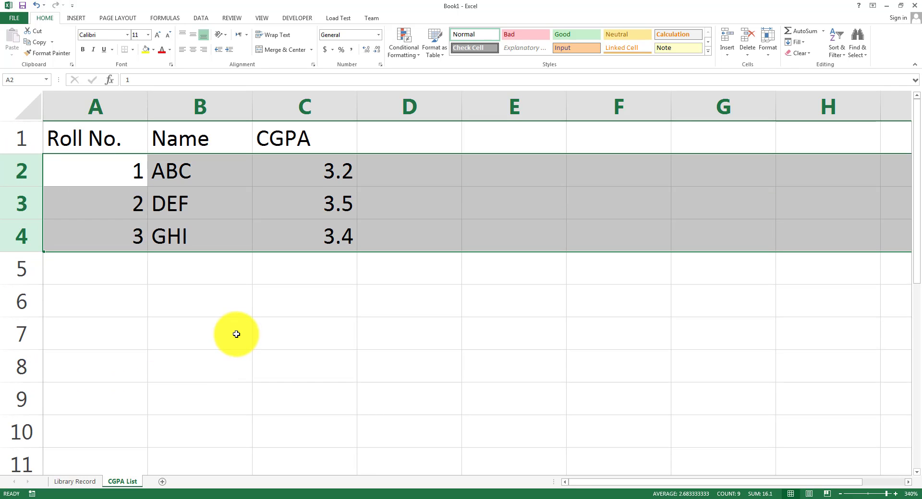
pyautogui.click(236, 334)
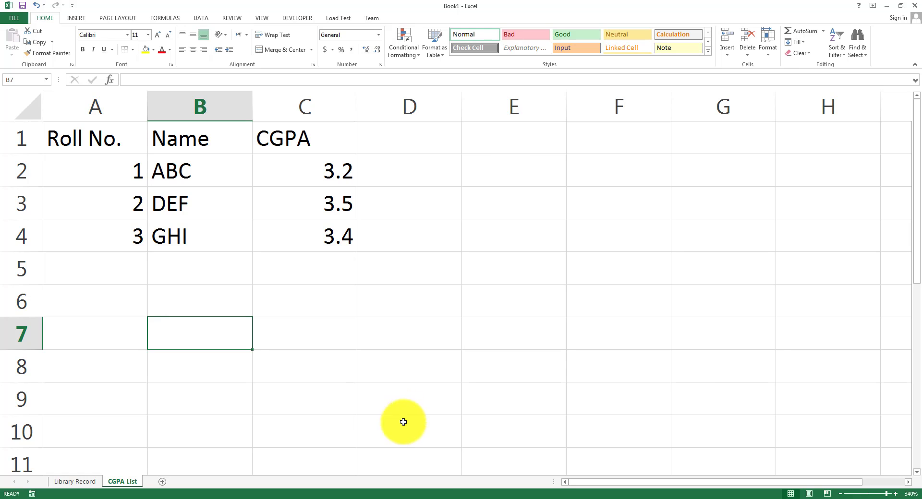
# Switch to PowerPoint, highlight the bullet Using Fill Handle on the General slide, and return to the Excel workbook.
pyautogui.click(431, 498)
pyautogui.click(431, 497)
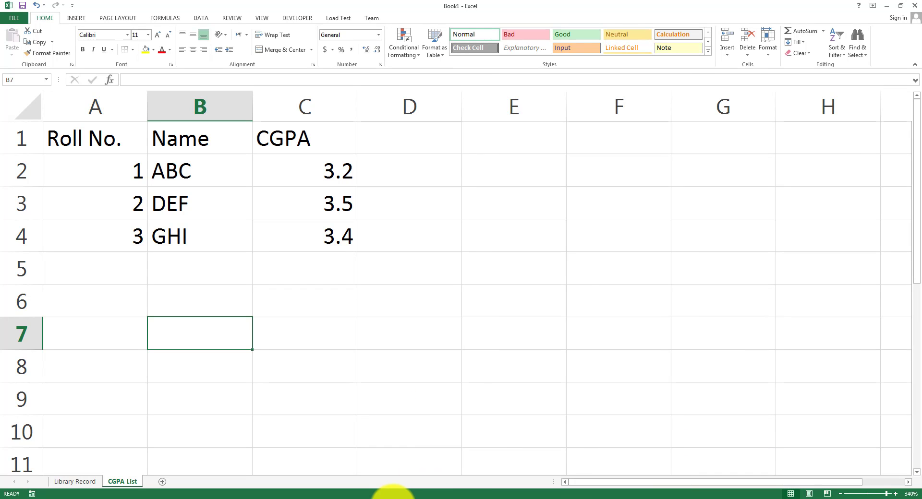
pyautogui.click(373, 497)
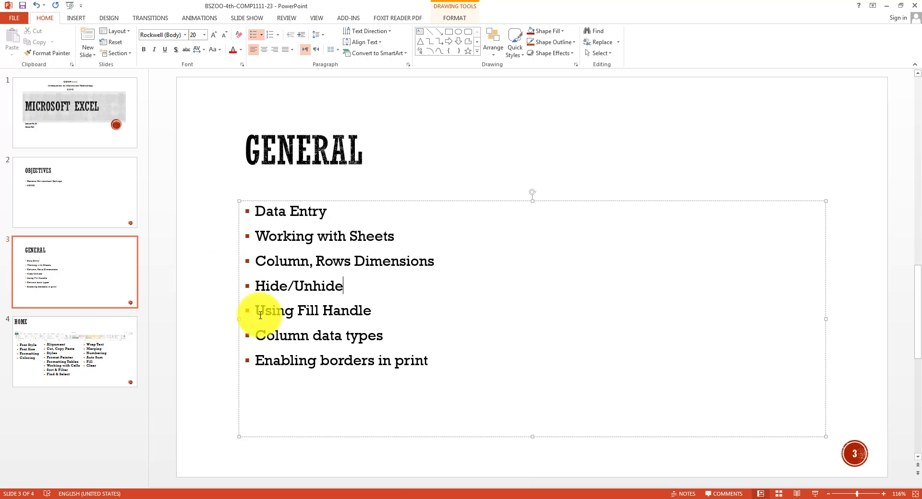
pyautogui.moveTo(256, 311); pyautogui.dragTo(393, 313)
pyautogui.click(464, 497)
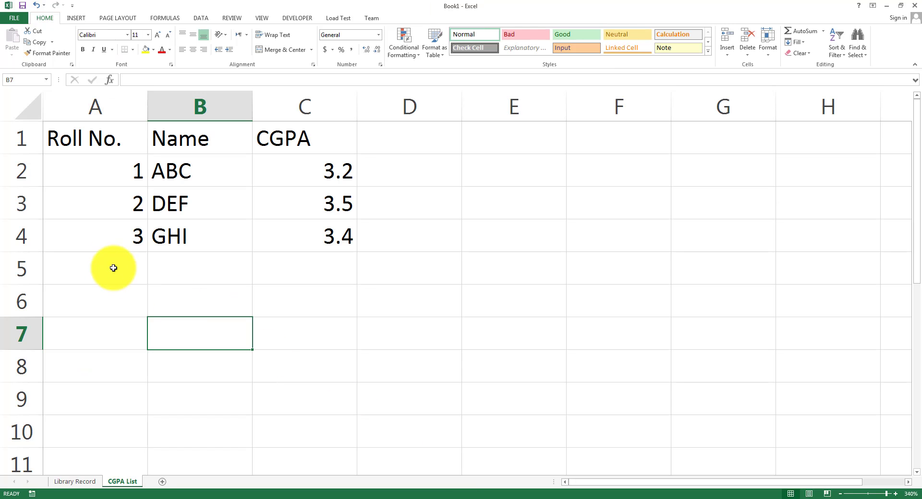
# Continue the Roll No. column of the CGPA List sheet with 4 in A5 and 5 in A6.
pyautogui.click(113, 267)
pyautogui.click(120, 231)
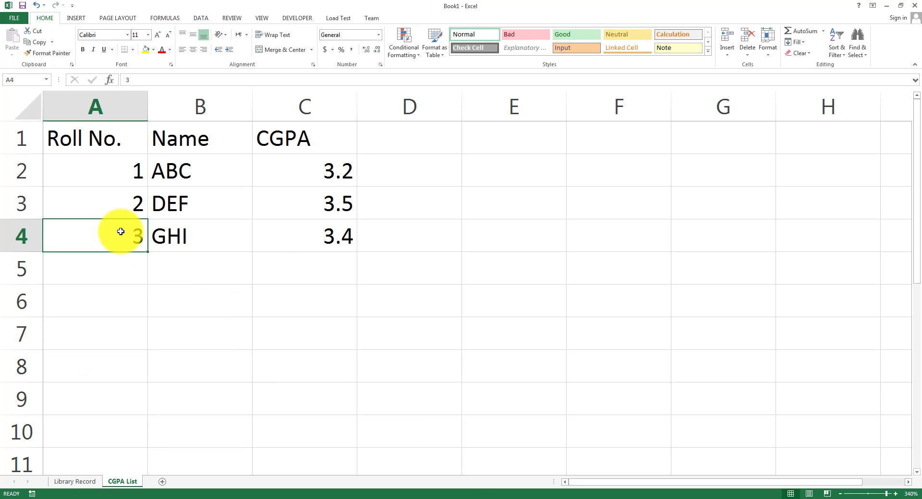
pyautogui.click(140, 270)
pyautogui.write("4'")
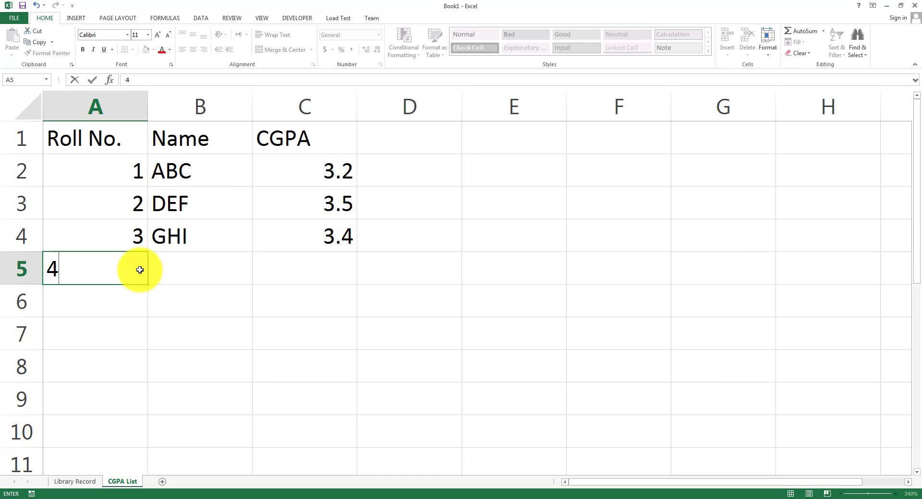
pyautogui.press('Return')
pyautogui.press('Up')
pyautogui.press('Up')
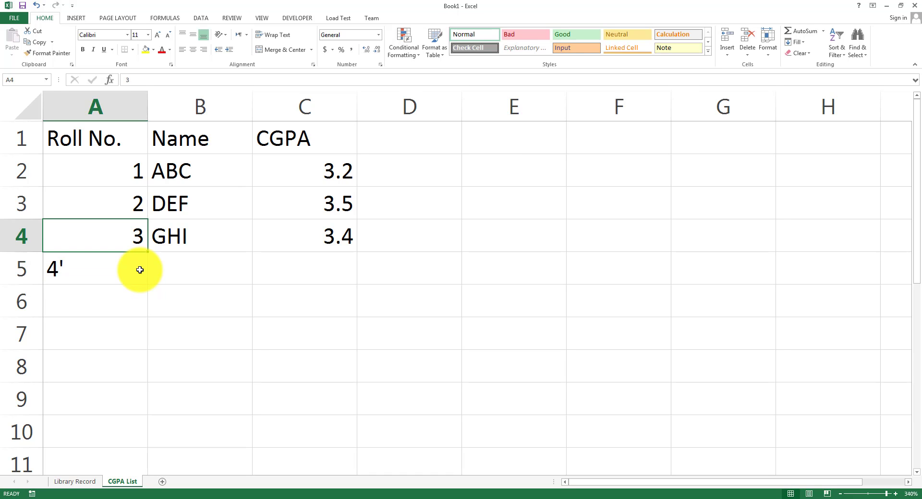
pyautogui.press('Down')
pyautogui.write('4')
pyautogui.press('Return')
pyautogui.write('5')
pyautogui.press('Return')
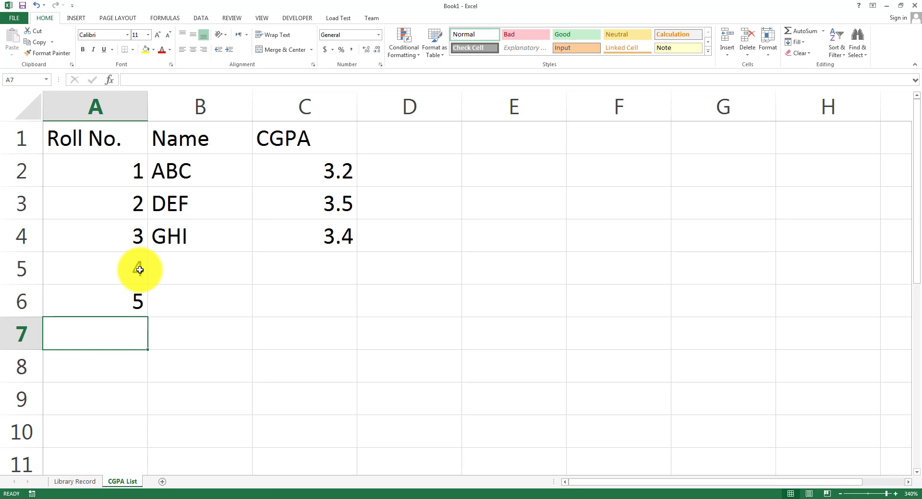
# Switch to PowerPoint, make the words Fill Handle bold on the General slide, and return to the Excel workbook.
pyautogui.click(371, 497)
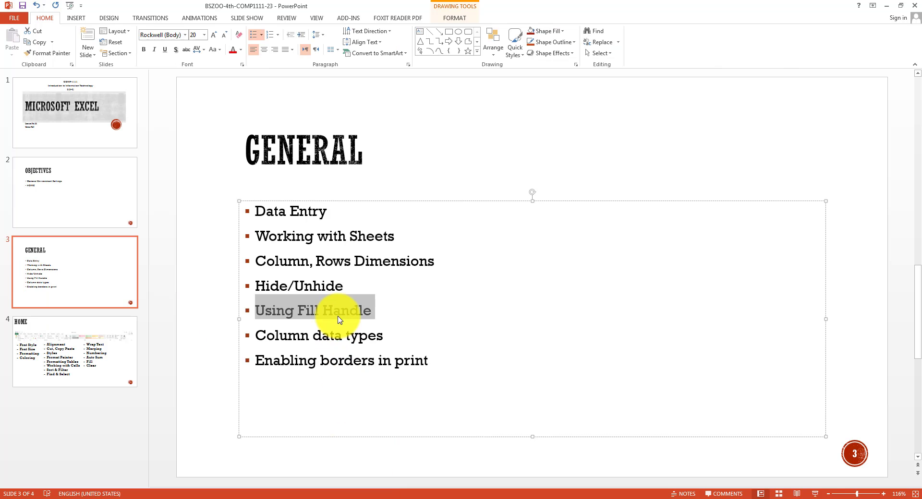
pyautogui.moveTo(298, 311); pyautogui.dragTo(374, 316)
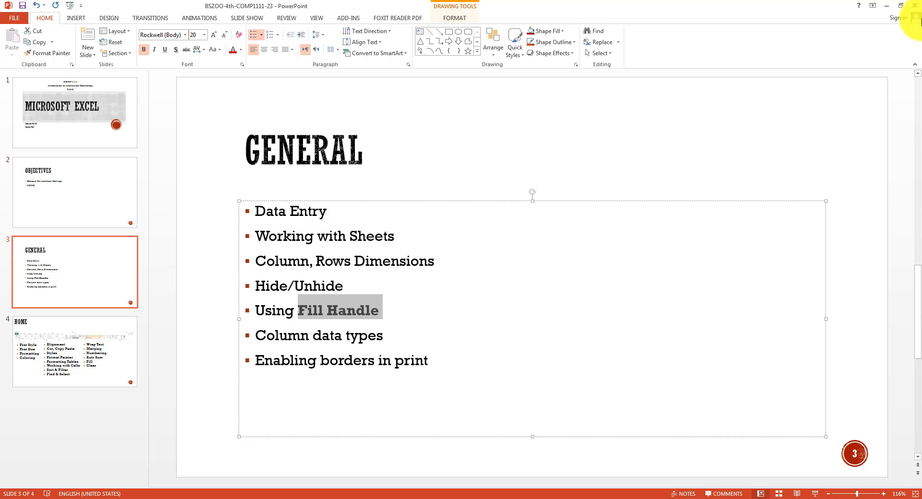
pyautogui.click(887, 5)
# Extend the roll number series from A6 down to A16 with the fill handle, reaching 15.
pyautogui.click(151, 305)
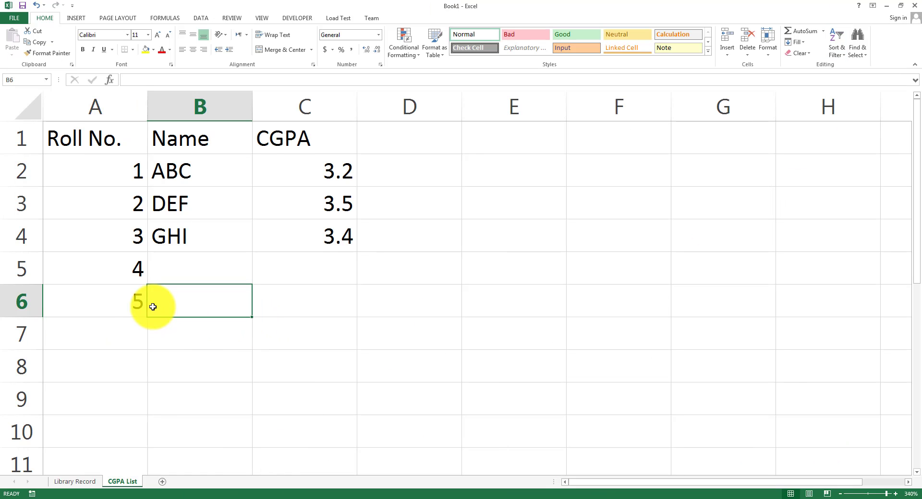
pyautogui.click(141, 306)
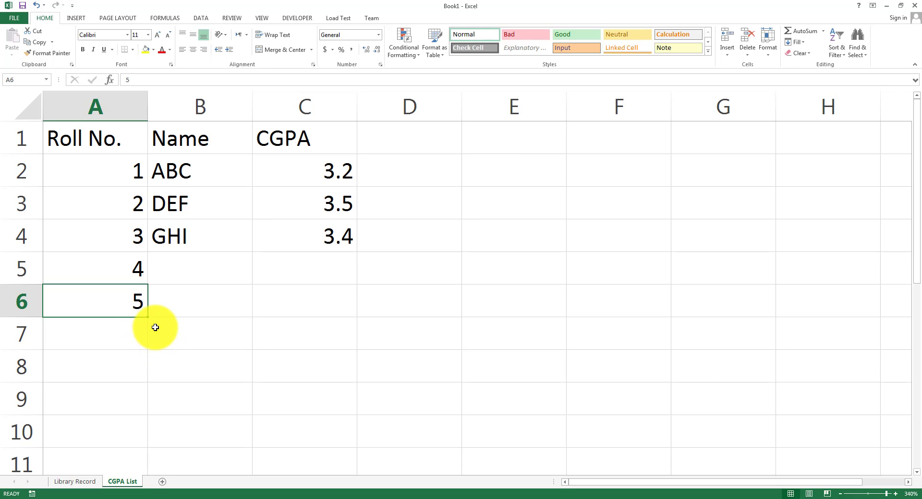
pyautogui.scroll(4, 154, 329)
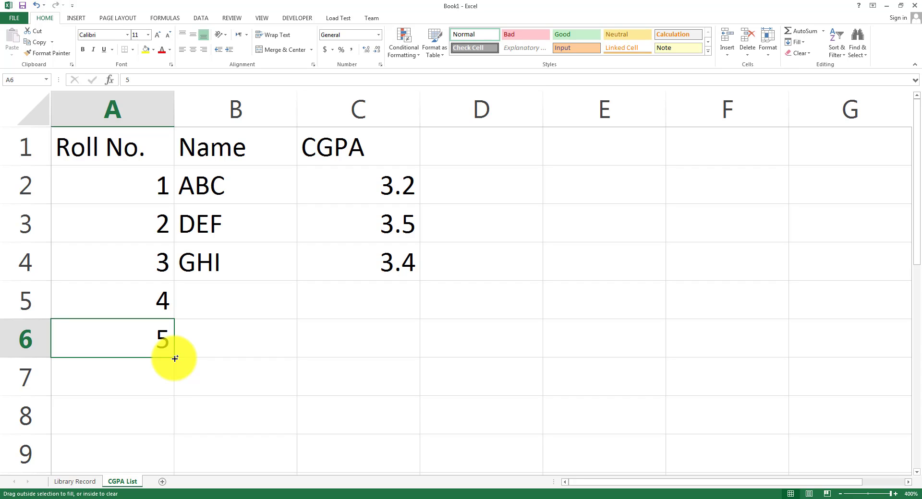
pyautogui.moveTo(174, 358); pyautogui.dragTo(173, 434)
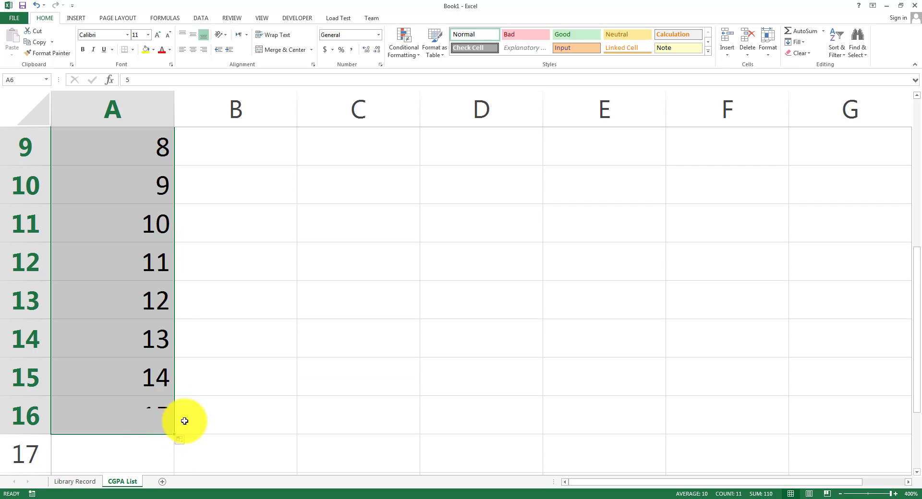
pyautogui.scroll(3, 197, 354)
pyautogui.scroll(-4, 152, 337)
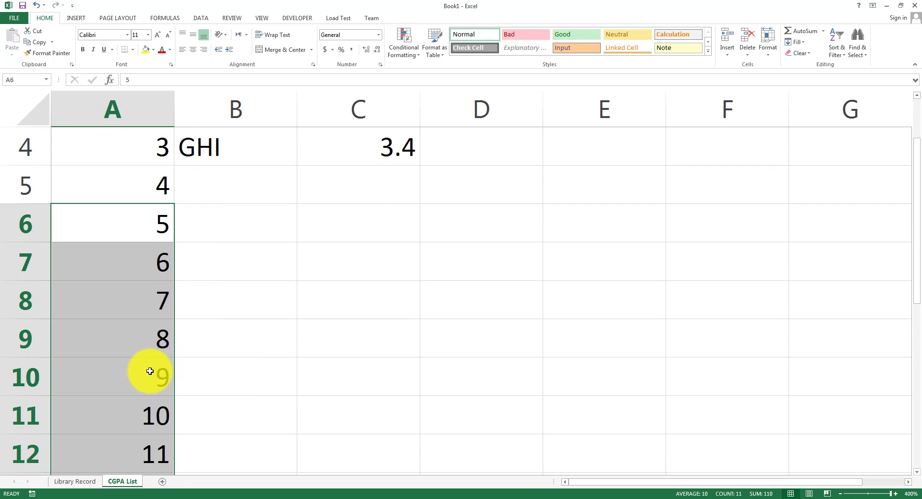
pyautogui.scroll(4, 165, 263)
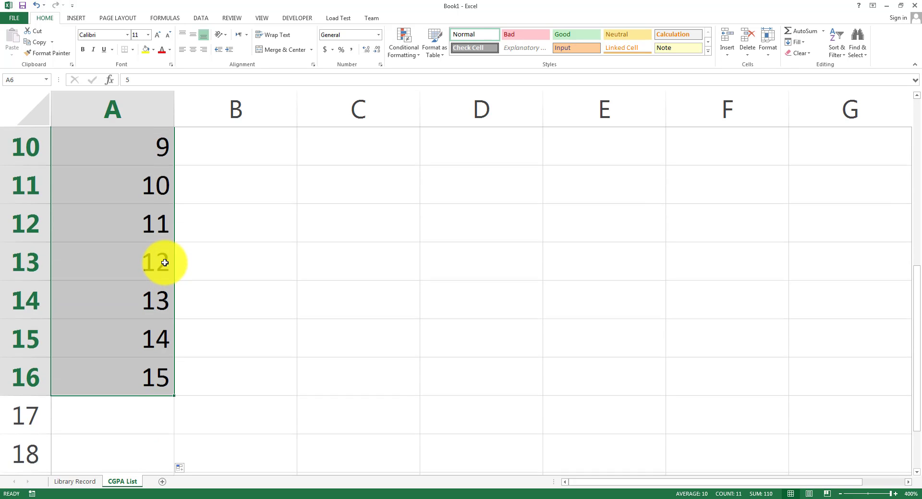
# Enter A in cell E2, copy it across to K2 with the fill handle, and view the auto fill options.
pyautogui.click(613, 180)
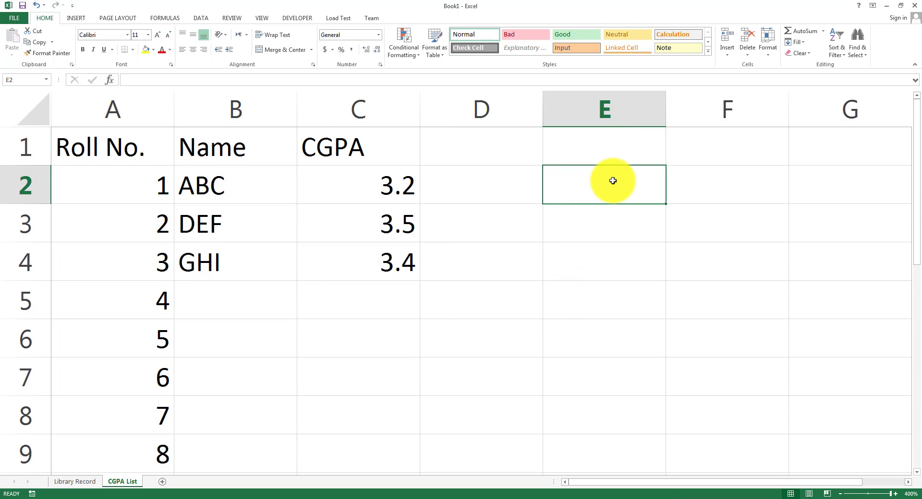
pyautogui.write('a')
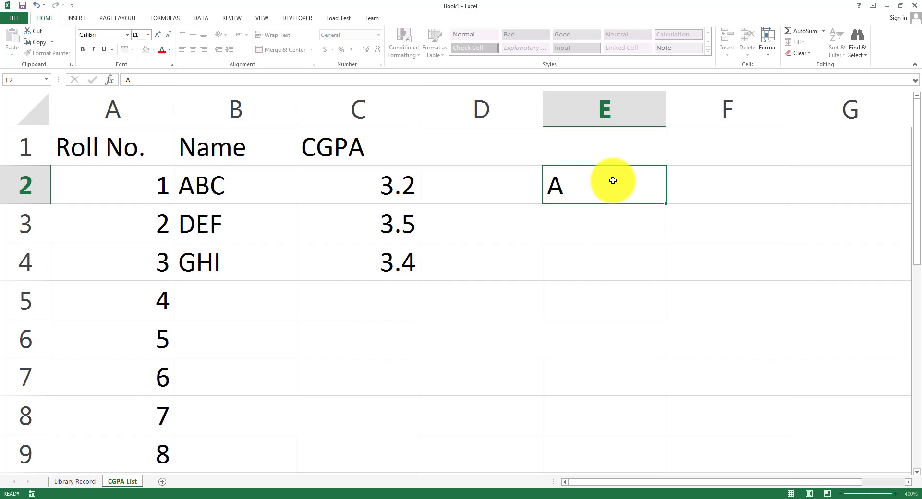
pyautogui.press('Return')
pyautogui.press('capslock')
pyautogui.click(613, 181)
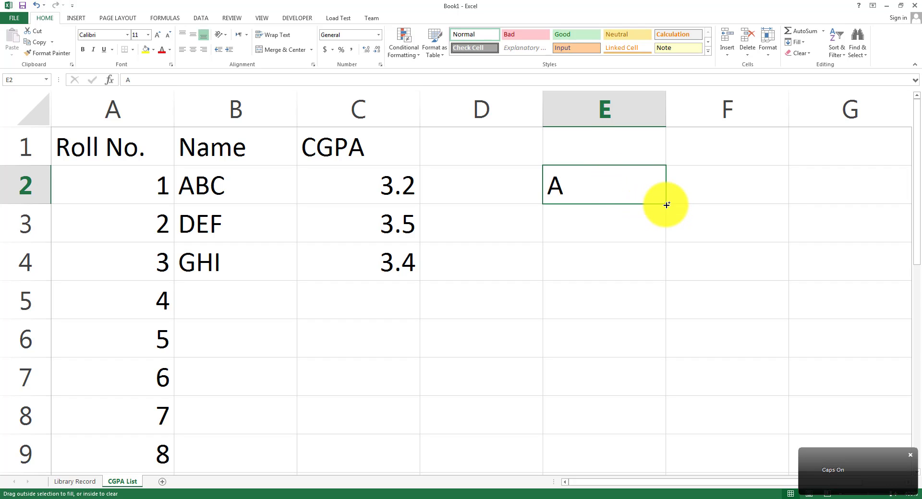
pyautogui.moveTo(667, 205); pyautogui.dragTo(718, 236)
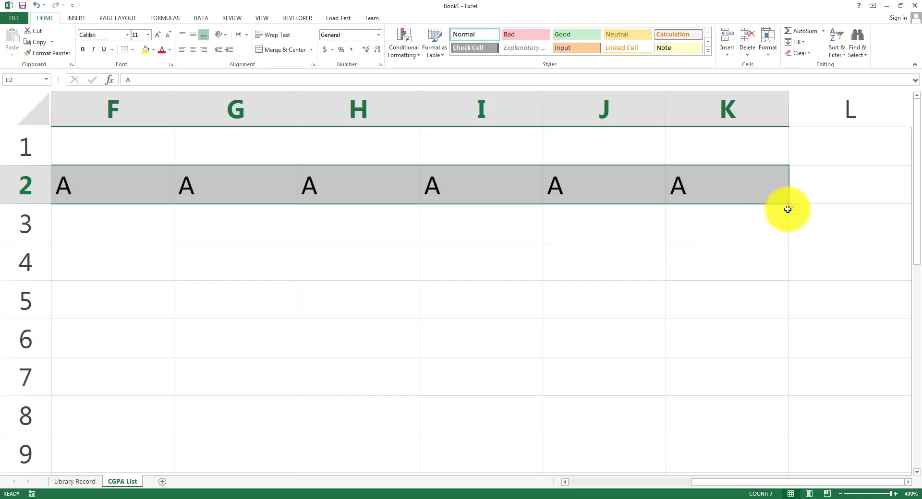
pyautogui.click(805, 210)
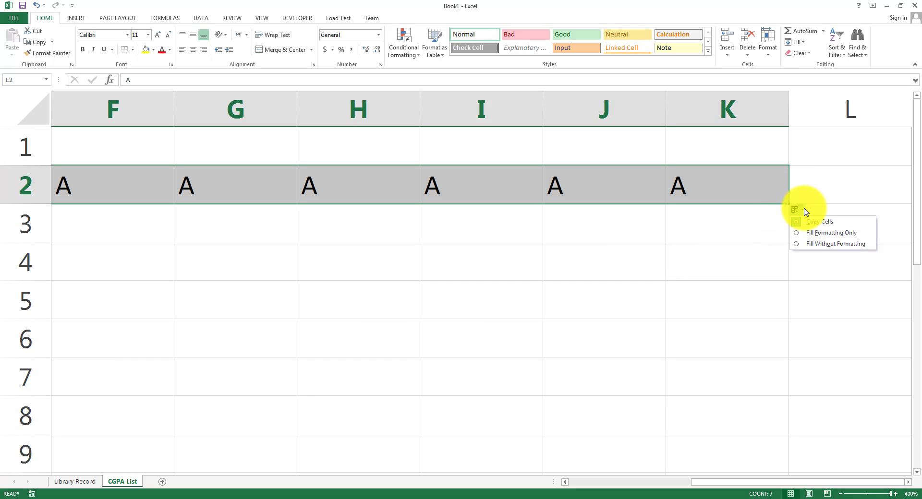
pyautogui.click(678, 210)
pyautogui.click(678, 187)
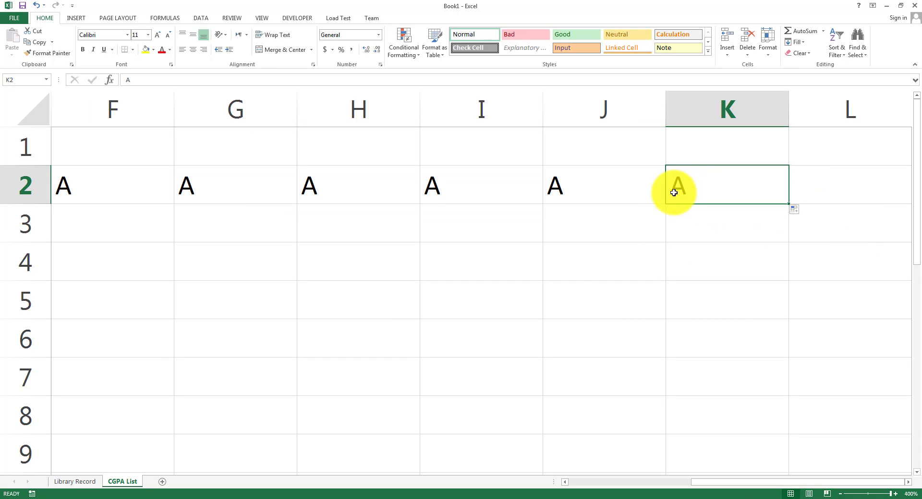
# Clear the copied A entries from row 2, starting at cell E2.
pyautogui.click(619, 484)
pyautogui.click(590, 167)
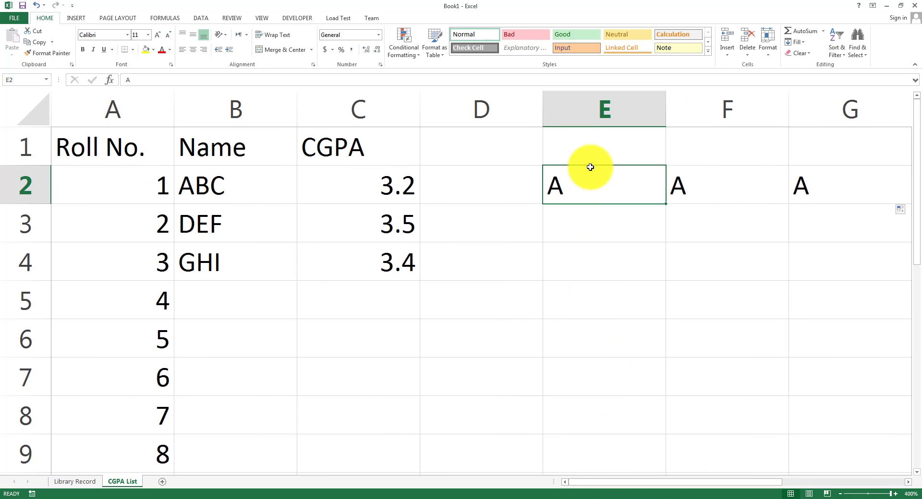
pyautogui.moveTo(590, 167); pyautogui.dragTo(691, 192)
pyautogui.press('Delete')
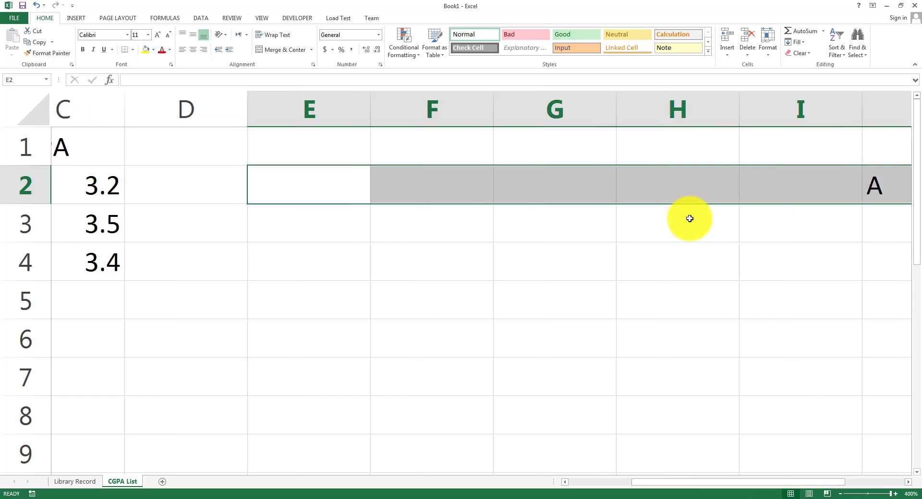
# Enter 1 in cell E3 and copy it down to E14 with the fill handle.
pyautogui.click(615, 483)
pyautogui.scroll(-2, 288, 375)
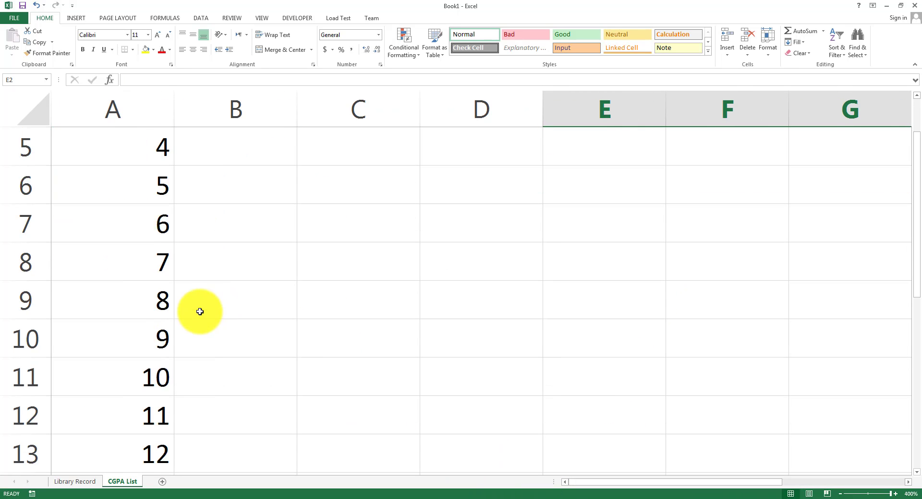
pyautogui.scroll(-4, 132, 376)
pyautogui.scroll(5, 383, 302)
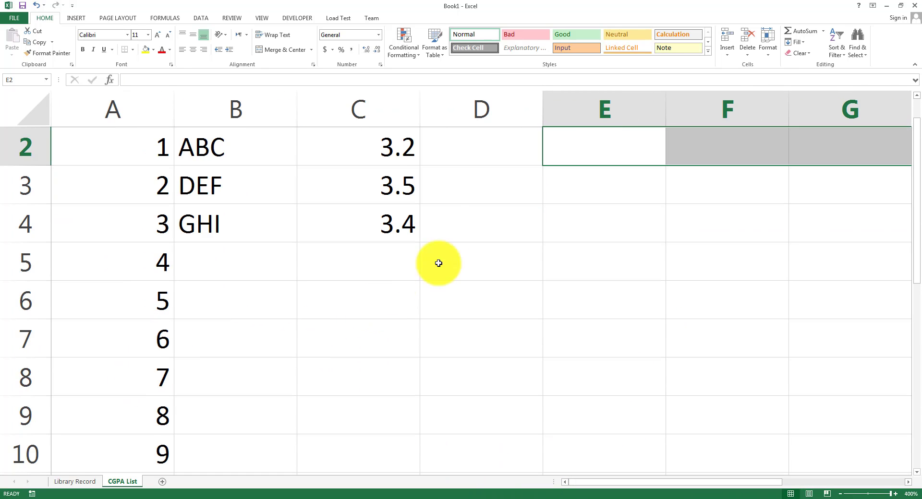
pyautogui.click(597, 186)
pyautogui.write('1')
pyautogui.click(609, 309)
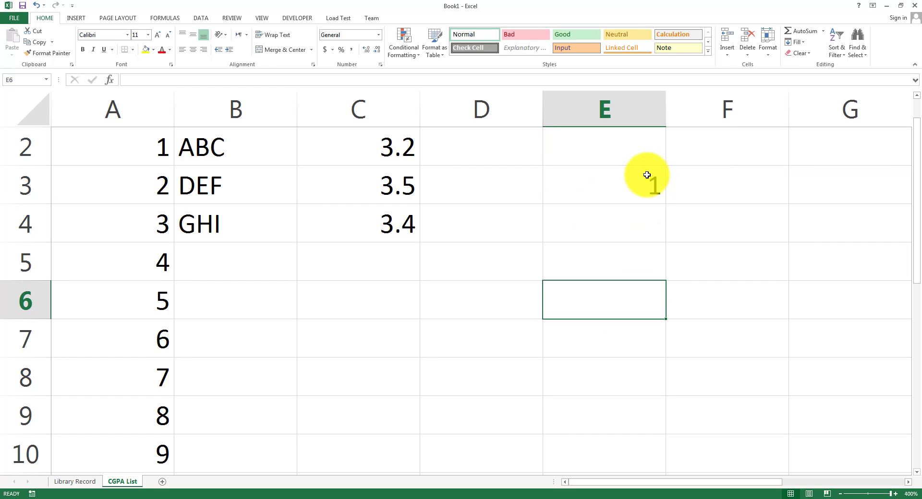
pyautogui.click(647, 175)
pyautogui.moveTo(668, 205); pyautogui.dragTo(654, 428)
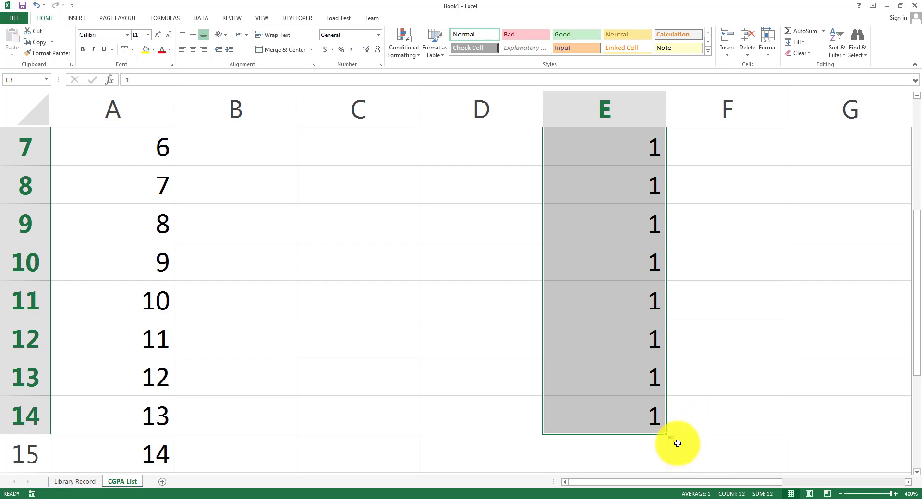
# Switch the filled range E3:E14 to Fill Series, and set it back to Copy Cells.
pyautogui.click(678, 441)
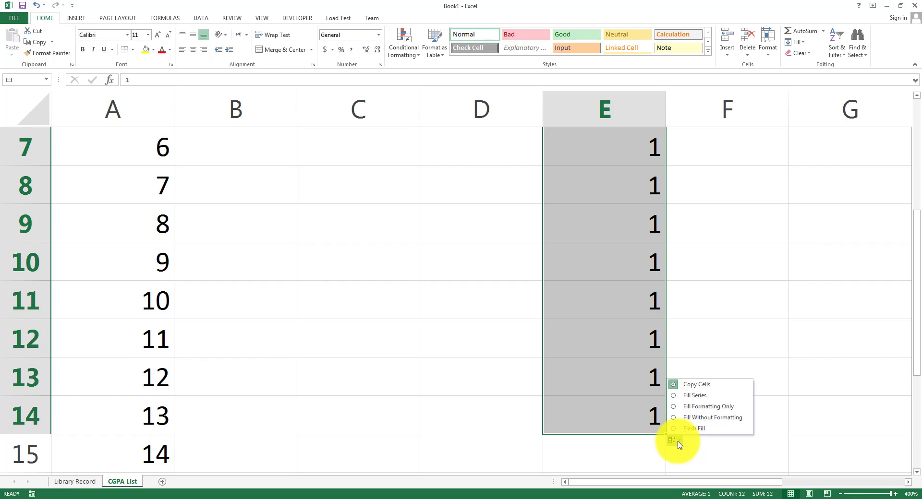
pyautogui.click(694, 395)
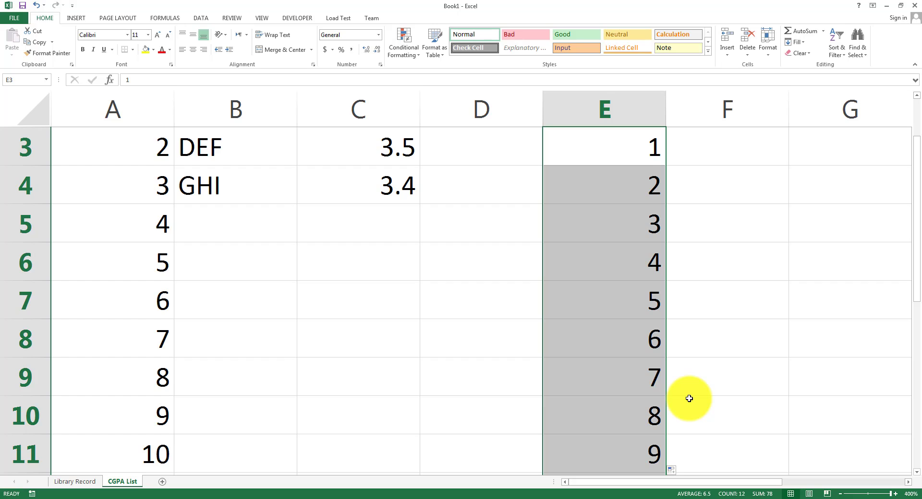
pyautogui.scroll(-2, 689, 398)
pyautogui.click(676, 367)
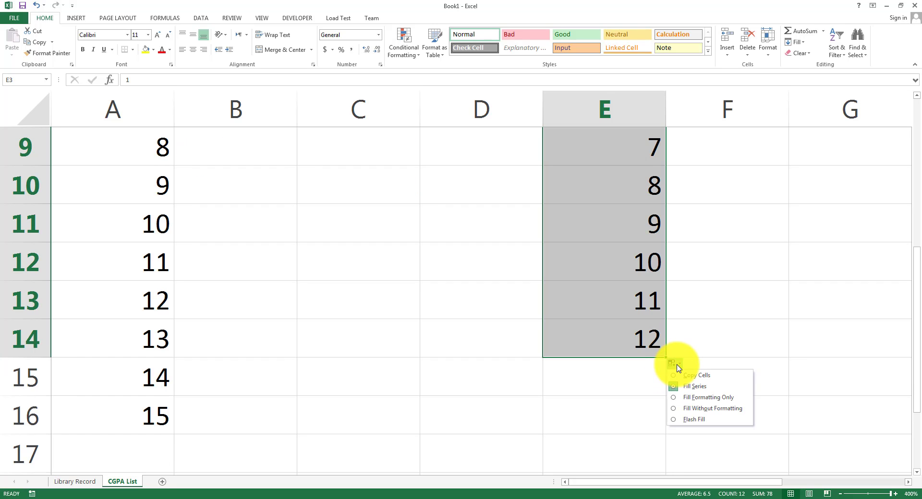
pyautogui.click(691, 376)
pyautogui.scroll(1, 684, 382)
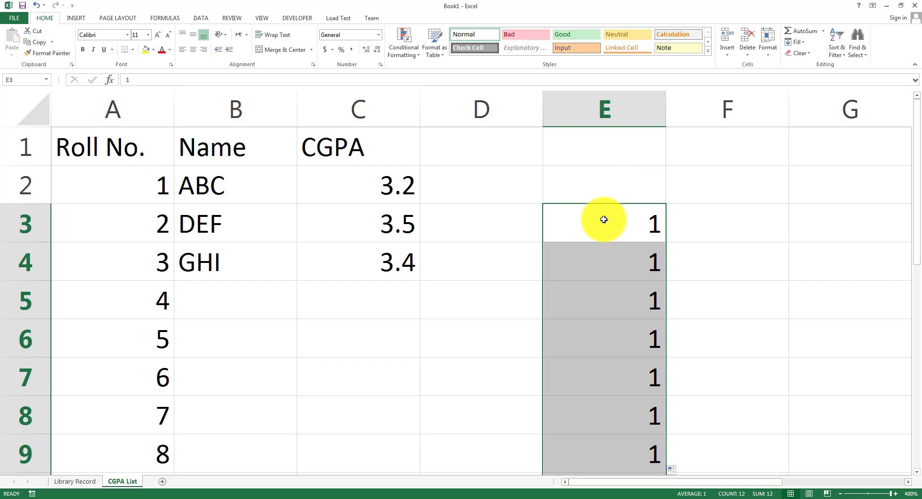
# Copy the name GHI from B4 down to B8 with the fill handle.
pyautogui.click(260, 268)
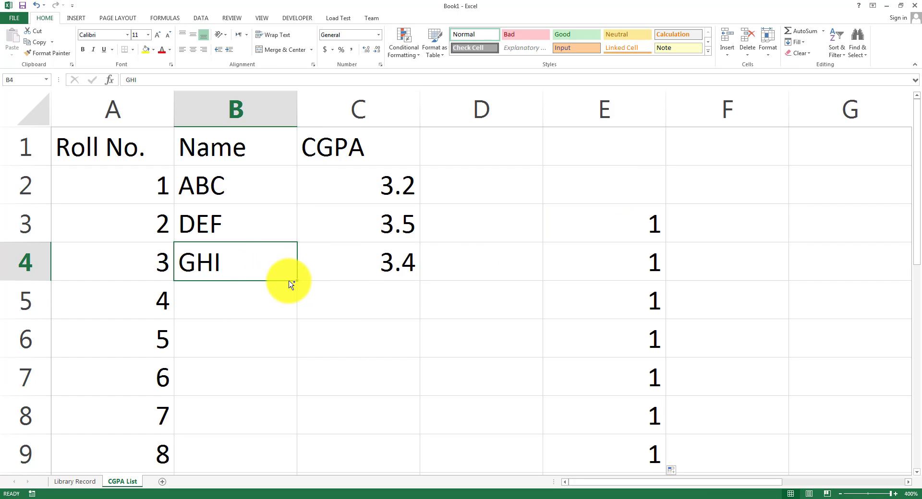
pyautogui.moveTo(296, 283); pyautogui.dragTo(298, 433)
pyautogui.click(322, 392)
pyautogui.click(269, 392)
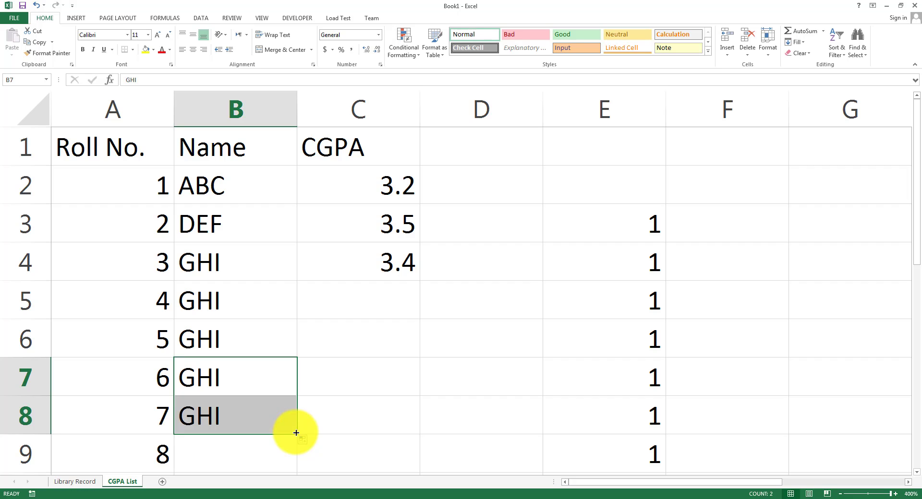
pyautogui.click(441, 359)
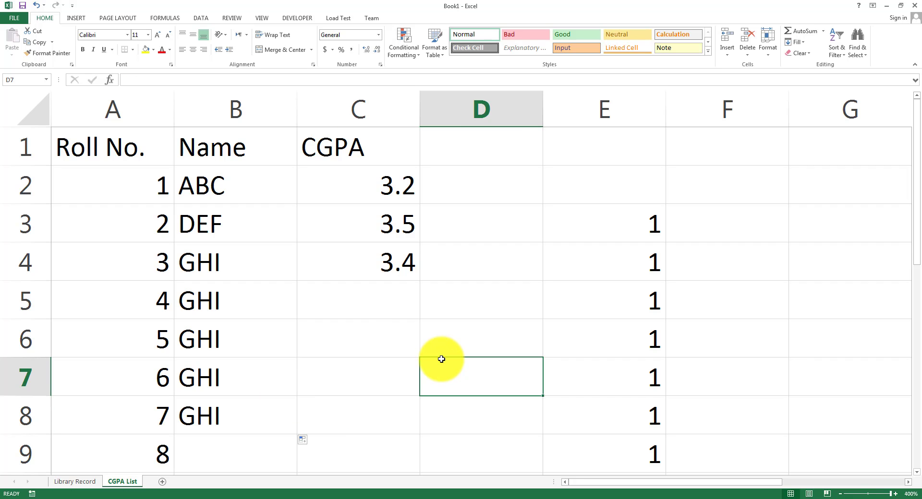
# Enter the lowercase code 14-ue-10 in cell F2.
pyautogui.click(696, 205)
pyautogui.click(701, 201)
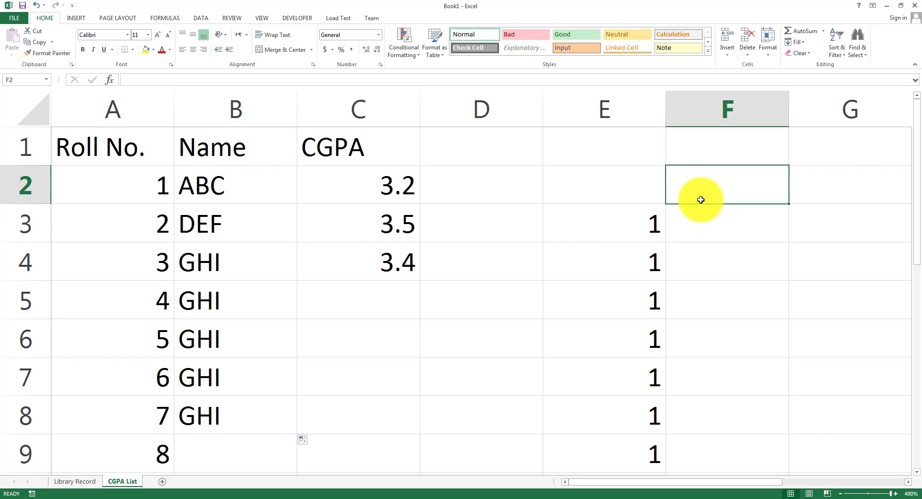
pyautogui.press('capslock')
pyautogui.write('14-u')
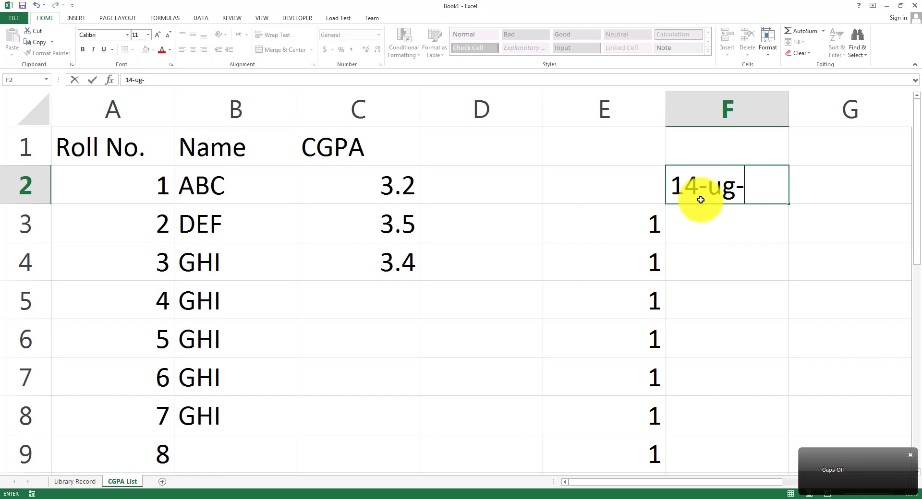
pyautogui.write('g-')
pyautogui.press('BackSpace')
pyautogui.press('BackSpace')
pyautogui.press('BackSpace')
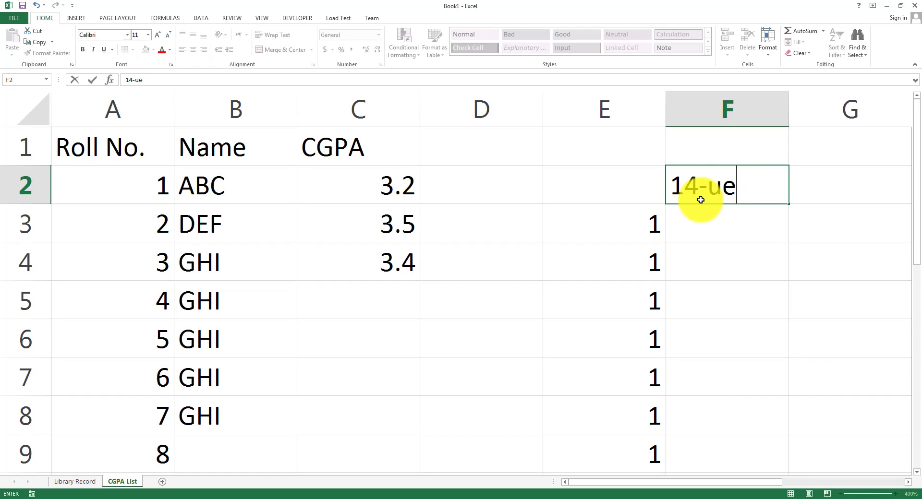
pyautogui.write('ue-10')
pyautogui.press('Return')
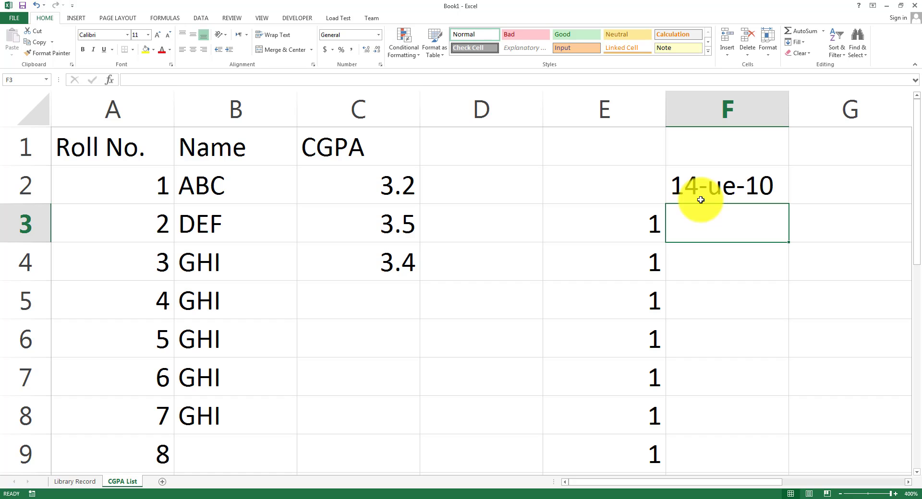
# Fill the code 14-ue-10 from F2 down to F9 with the fill handle and check the resulting cells.
pyautogui.click(702, 200)
pyautogui.moveTo(786, 201); pyautogui.dragTo(780, 460)
pyautogui.scroll(-2, 784, 328)
pyautogui.scroll(2, 783, 327)
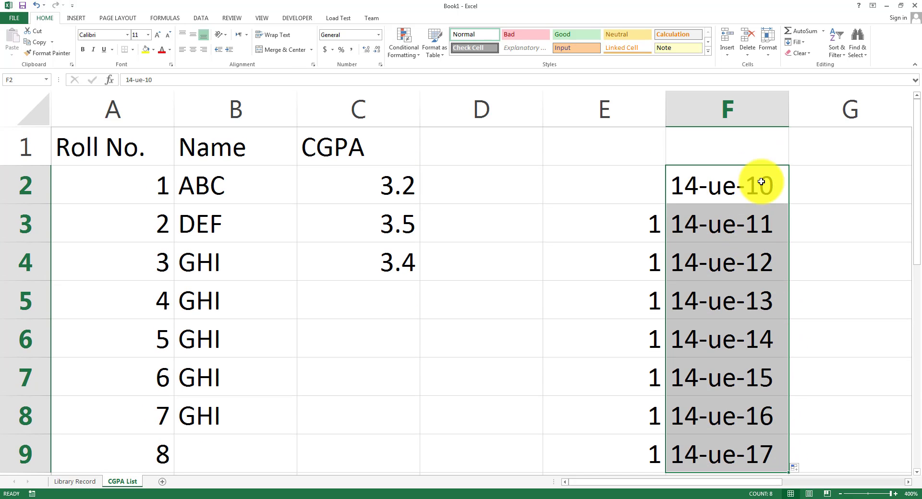
pyautogui.click(755, 183)
pyautogui.click(758, 223)
pyautogui.click(767, 291)
pyautogui.click(763, 339)
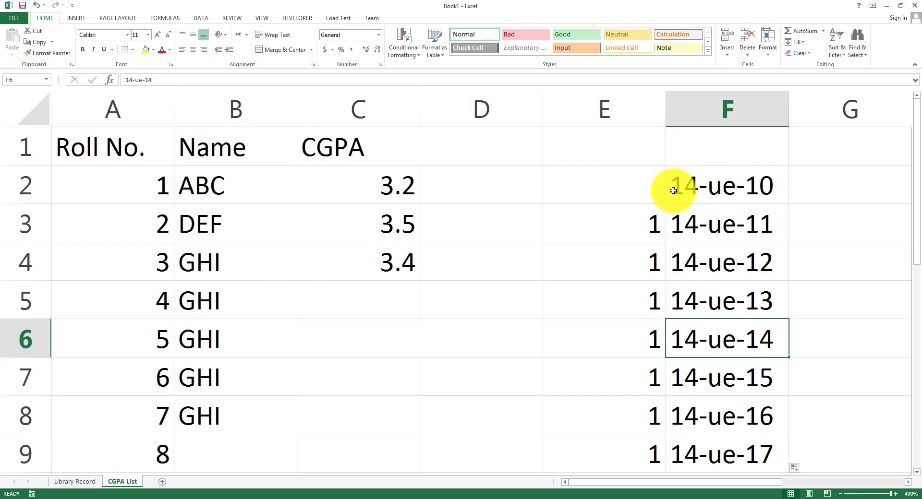
pyautogui.click(679, 192)
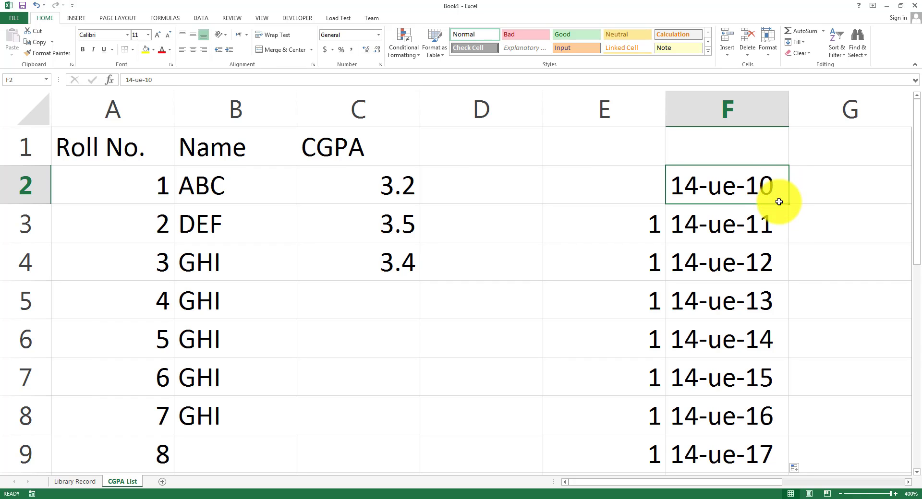
# Enter the date 10-06-2020 in cell C8.
pyautogui.scroll(-3, 763, 192)
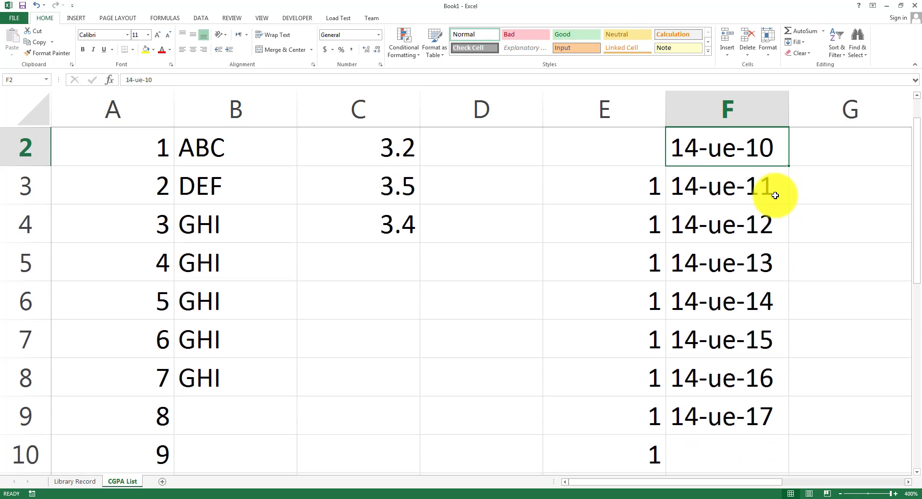
pyautogui.scroll(-2, 775, 195)
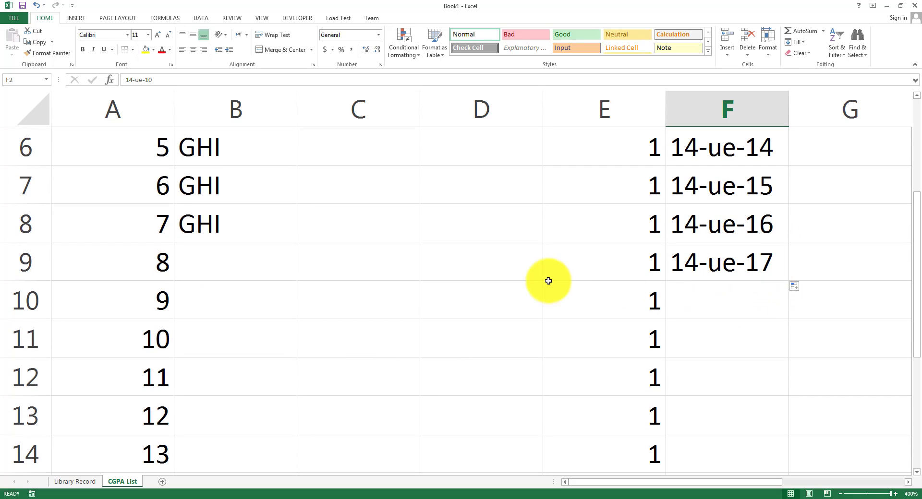
pyautogui.click(365, 233)
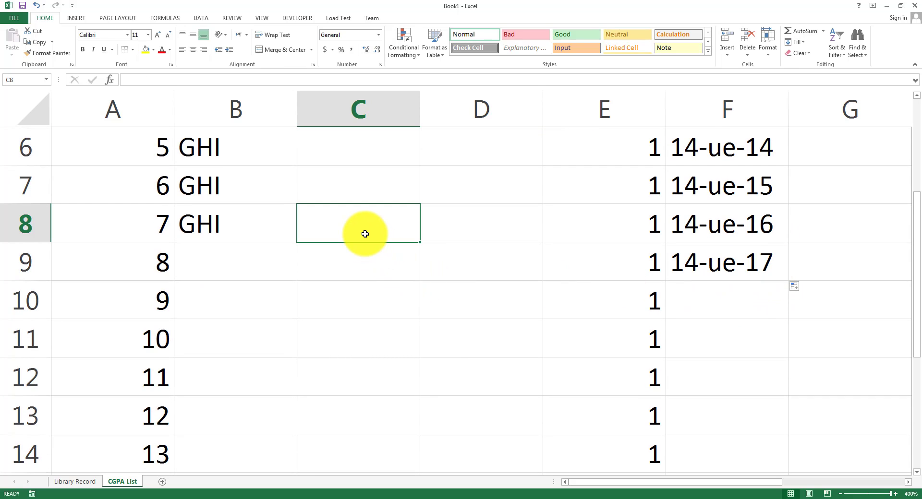
pyautogui.write('09')
pyautogui.press('BackSpace')
pyautogui.press('BackSpace')
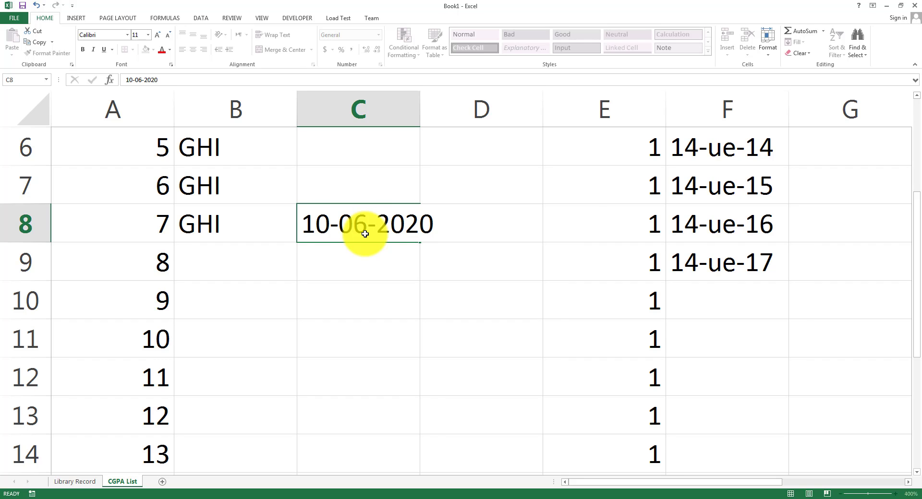
pyautogui.write('10-06-2020')
pyautogui.press('Return')
# Fill the date in C8 down to C14 with the fill handle.
pyautogui.click(360, 231)
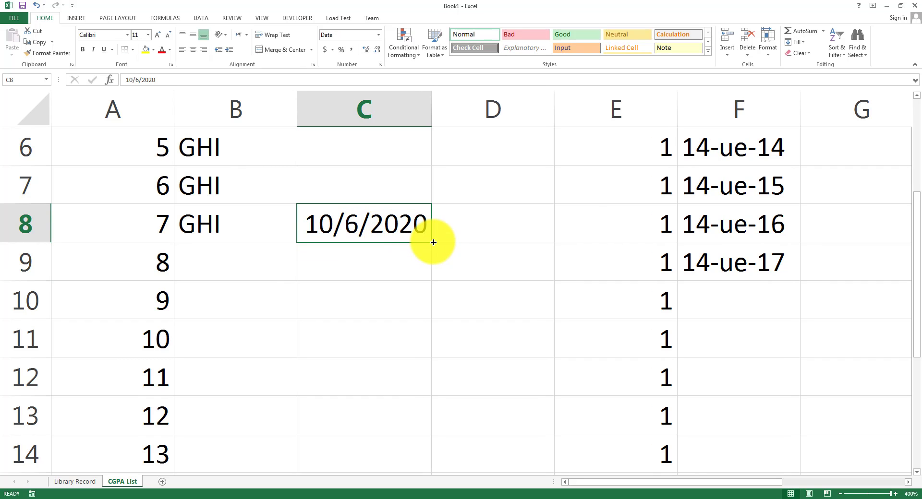
pyautogui.moveTo(434, 243); pyautogui.dragTo(428, 469)
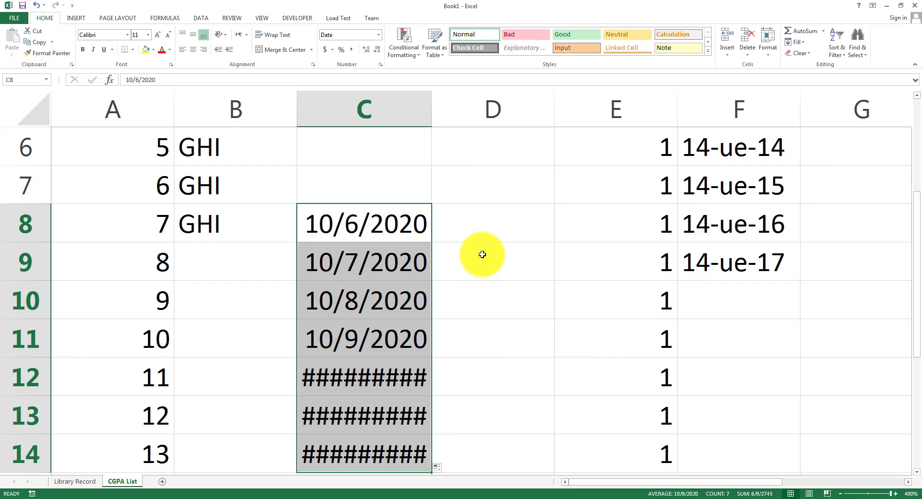
pyautogui.scroll(-1, 460, 335)
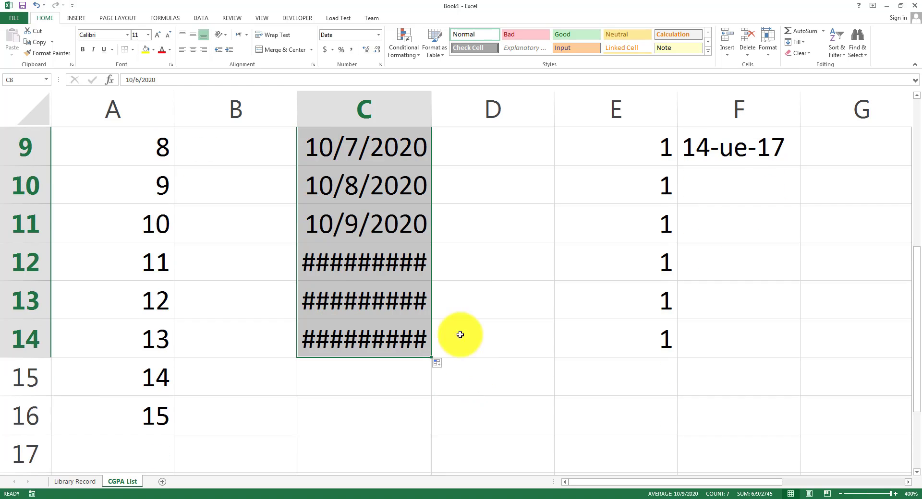
pyautogui.scroll(1, 379, 216)
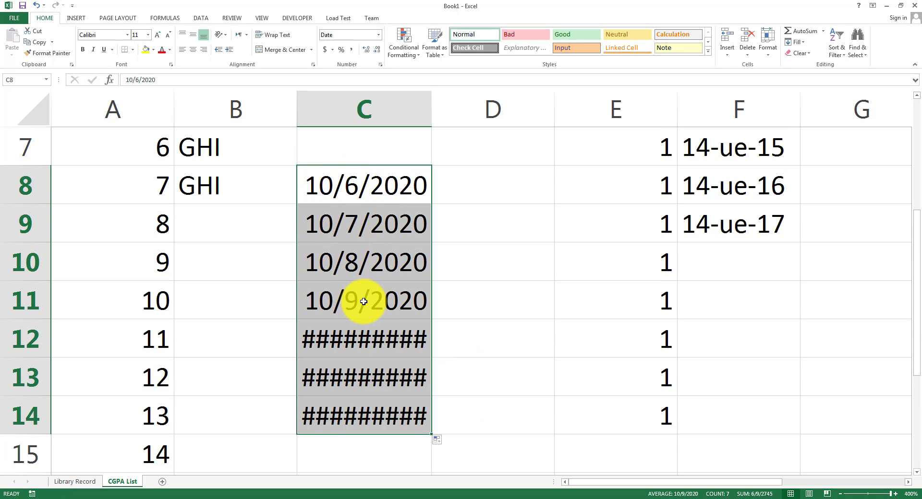
# Widen column C enough to display the dates in C12:C14 in full.
pyautogui.click(480, 346)
pyautogui.click(318, 351)
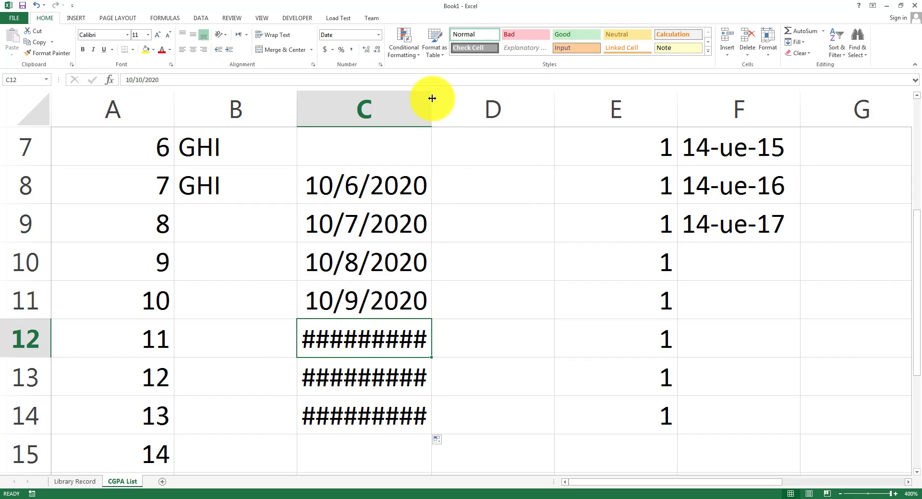
pyautogui.moveTo(432, 98); pyautogui.dragTo(450, 98)
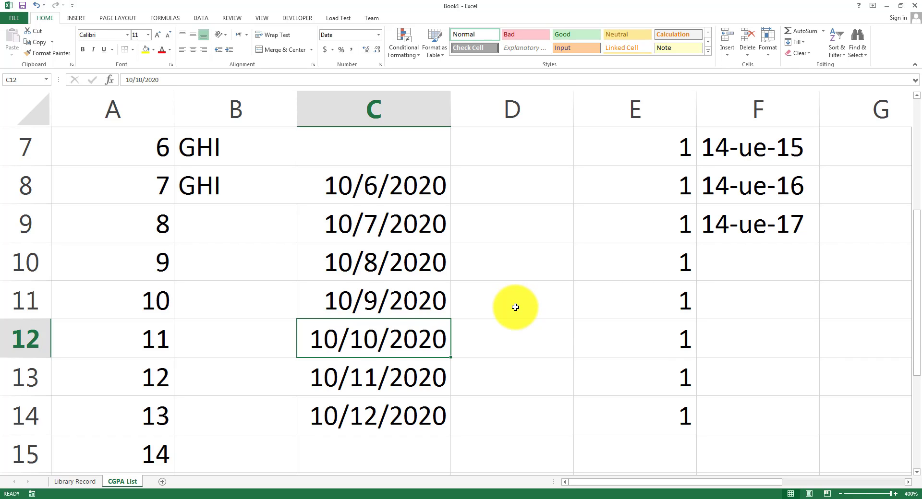
# Look through the filled dates in column C, comparing cells C8 and C9.
pyautogui.scroll(1, 515, 308)
pyautogui.scroll(-2, 515, 307)
pyautogui.scroll(1, 515, 308)
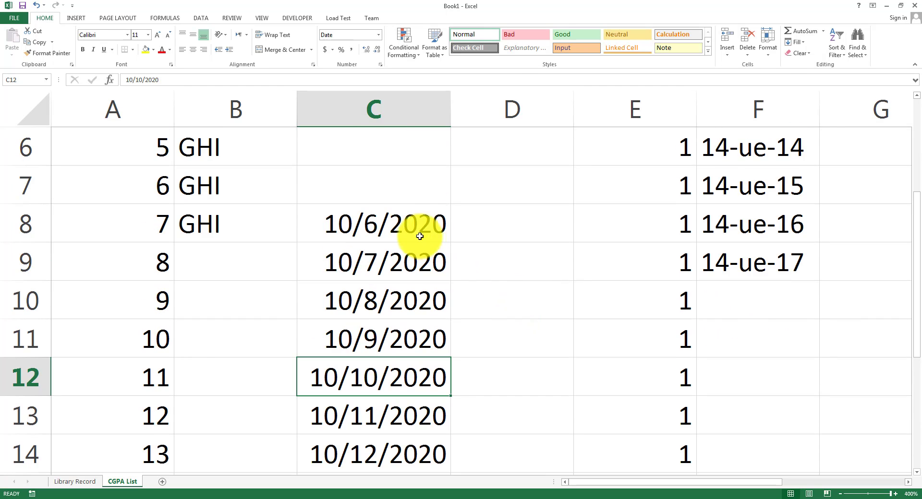
pyautogui.click(383, 225)
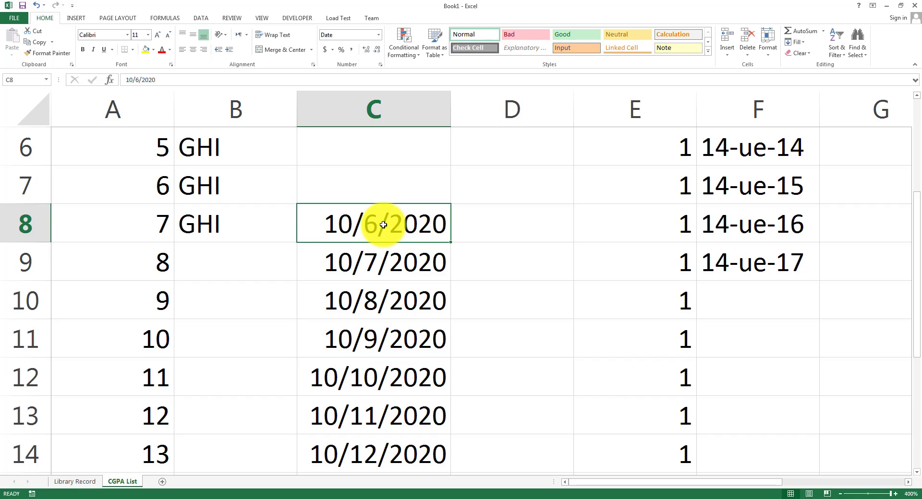
pyautogui.click(385, 264)
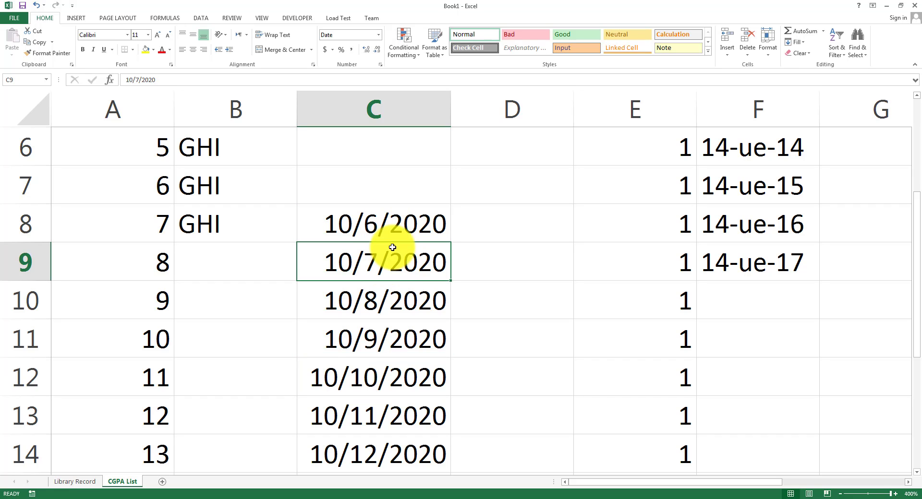
pyautogui.click(398, 231)
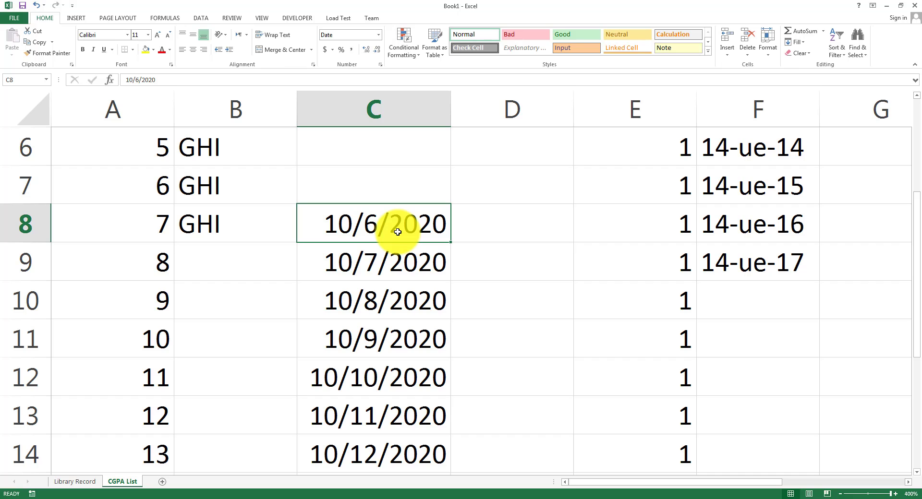
pyautogui.scroll(-1, 398, 232)
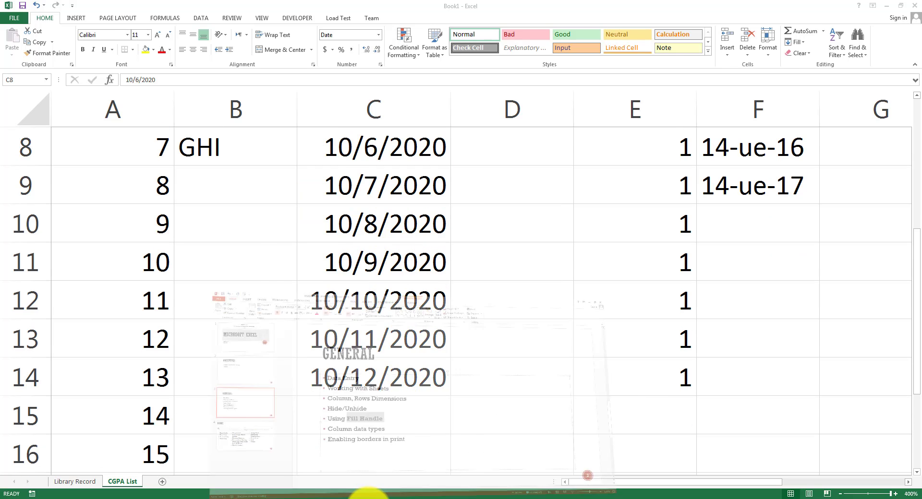
# Switch to PowerPoint to look at the General slide's topic list, and return to the Excel workbook.
pyautogui.click(367, 496)
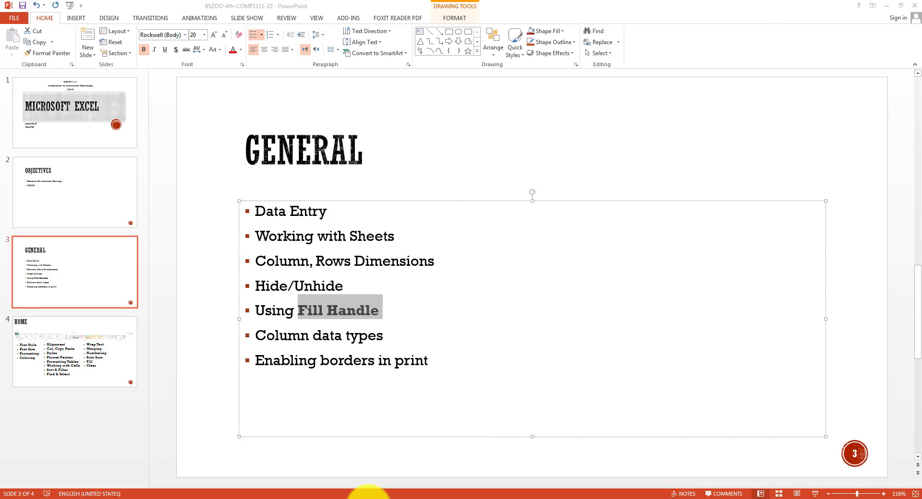
pyautogui.click(367, 496)
pyautogui.click(339, 302)
# Open Format Cells for A2, view the Currency, Accounting, Date and Time number categories, and leave without applying any.
pyautogui.scroll(3, 343, 302)
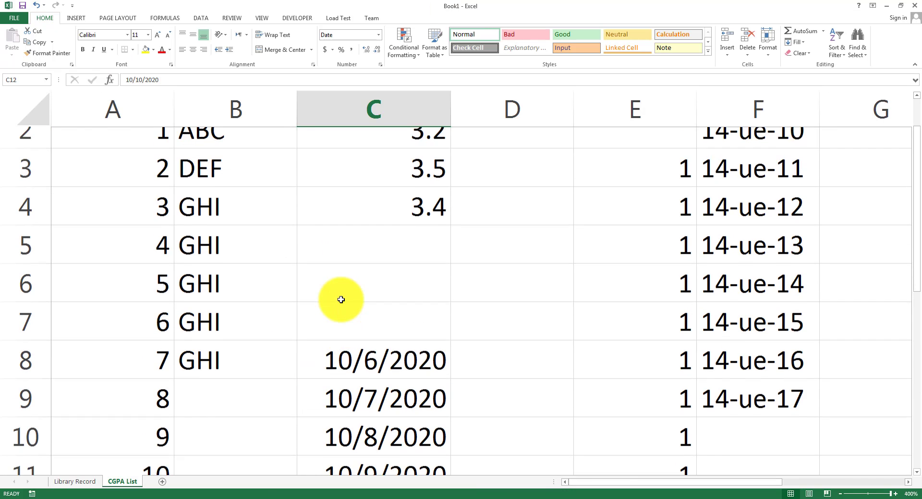
pyautogui.scroll(1, 341, 300)
pyautogui.click(149, 186)
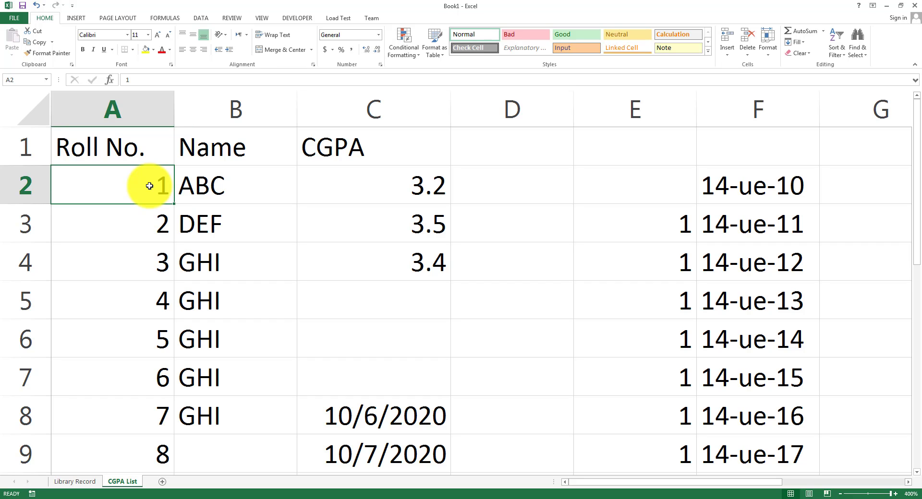
pyautogui.hotkey('ctrl', '1')
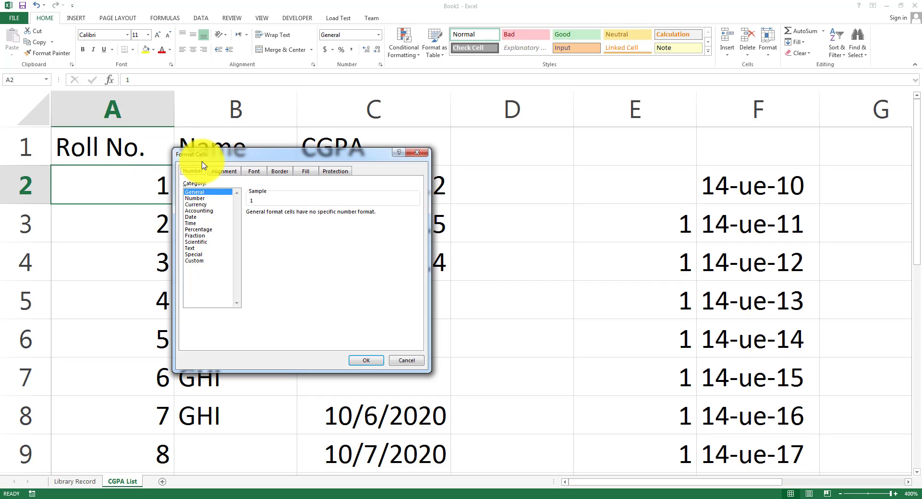
pyautogui.moveTo(204, 157); pyautogui.dragTo(473, 156)
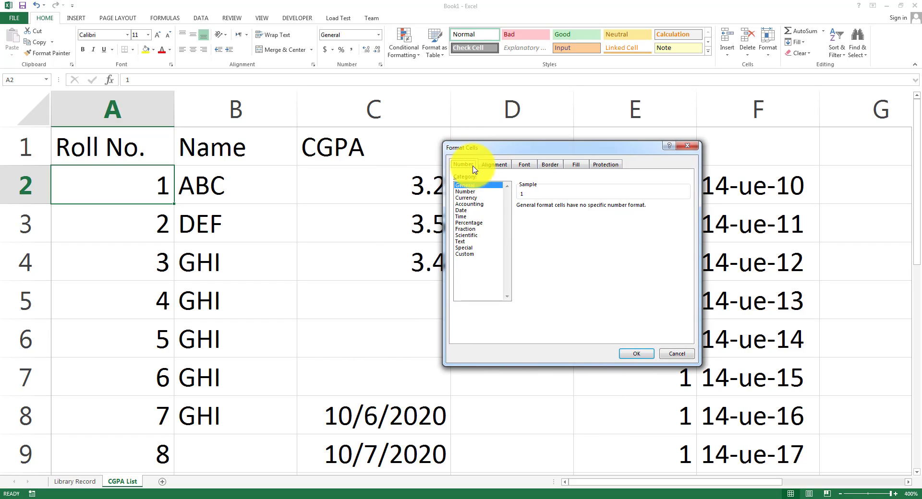
pyautogui.click(473, 198)
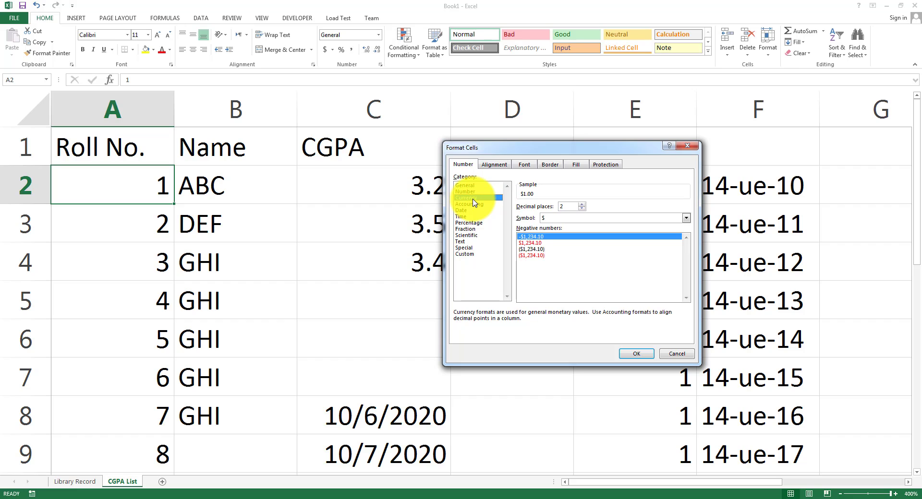
pyautogui.click(475, 204)
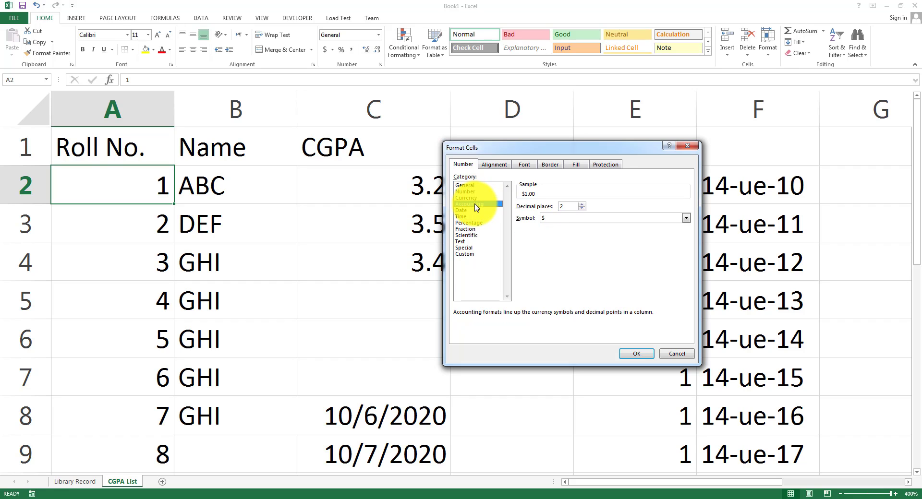
pyautogui.click(475, 211)
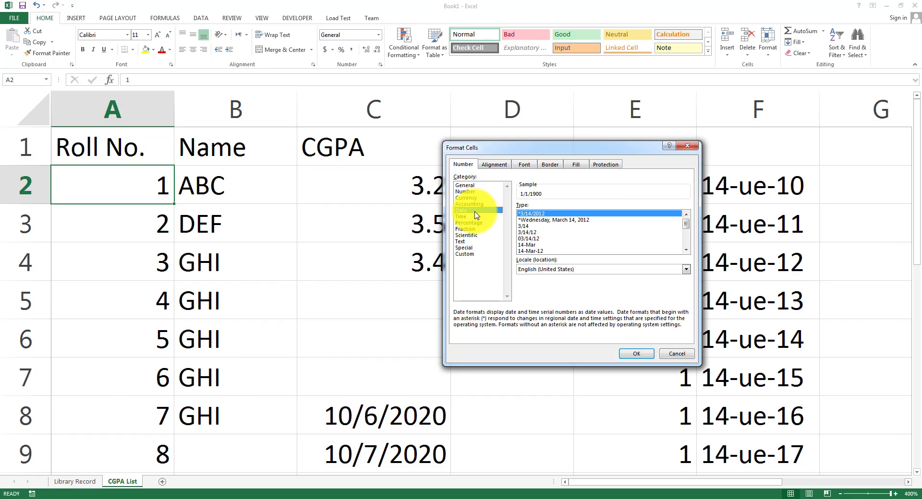
pyautogui.click(474, 216)
pyautogui.press('Escape')
pyautogui.click(458, 374)
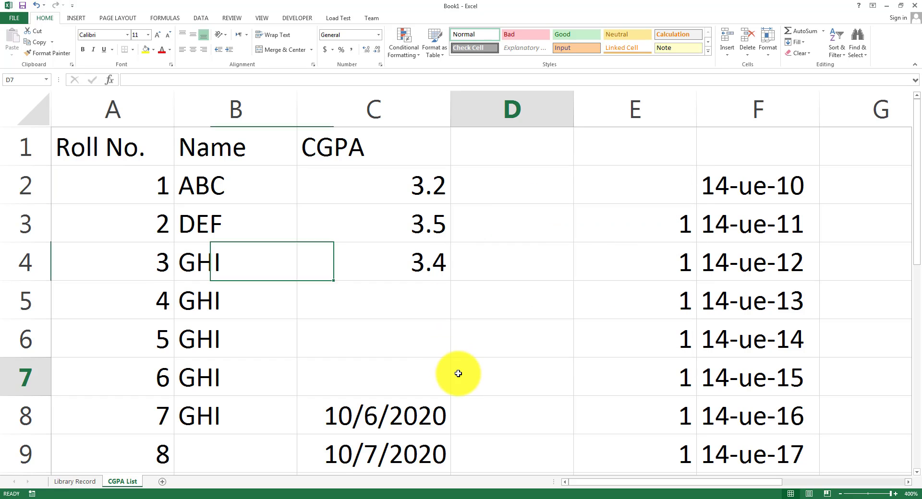
# Format the date in C8 with the March 14, 2012 type and widen column C to fit it.
pyautogui.scroll(-2, 458, 374)
pyautogui.click(398, 269)
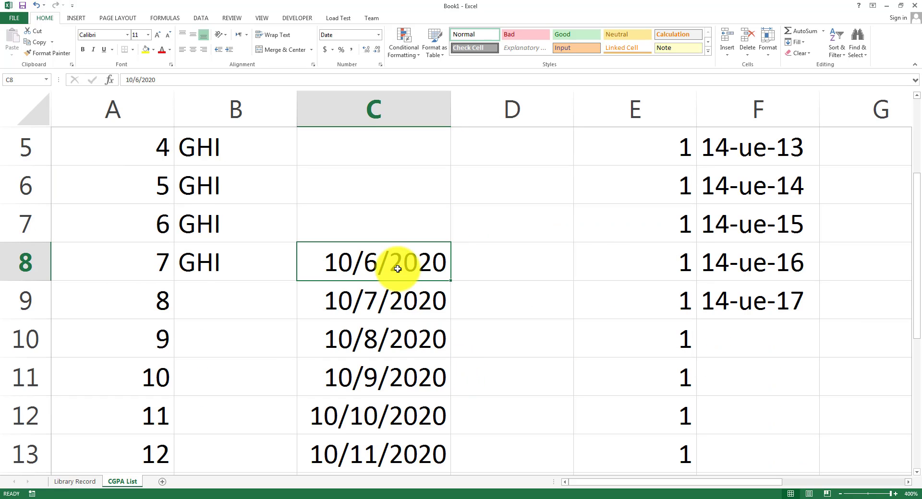
pyautogui.hotkey('ctrl', '1')
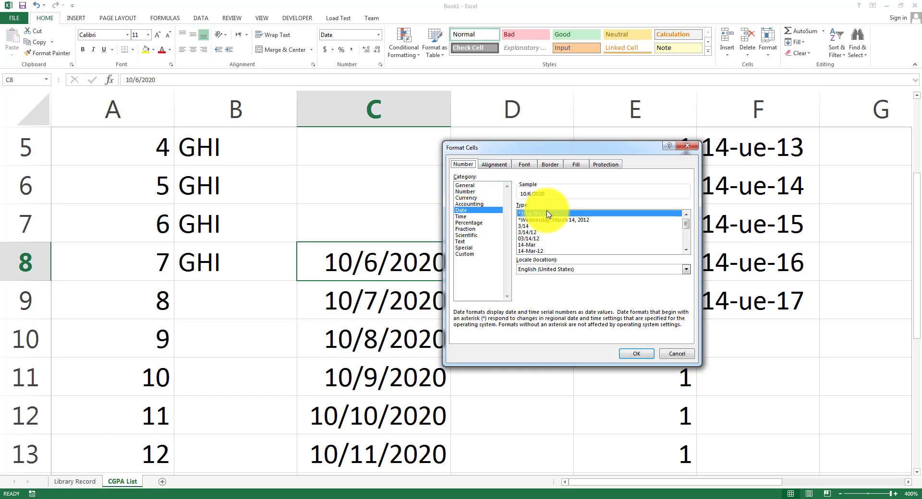
pyautogui.click(532, 239)
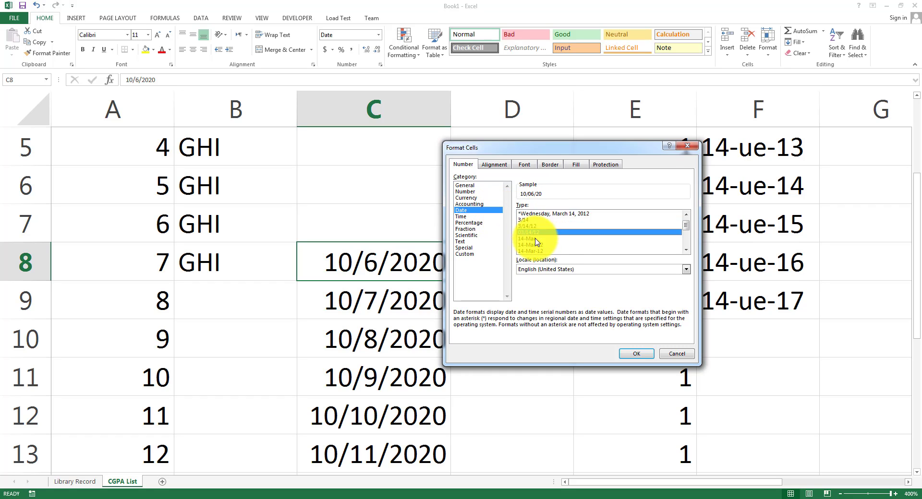
pyautogui.scroll(-2, 567, 243)
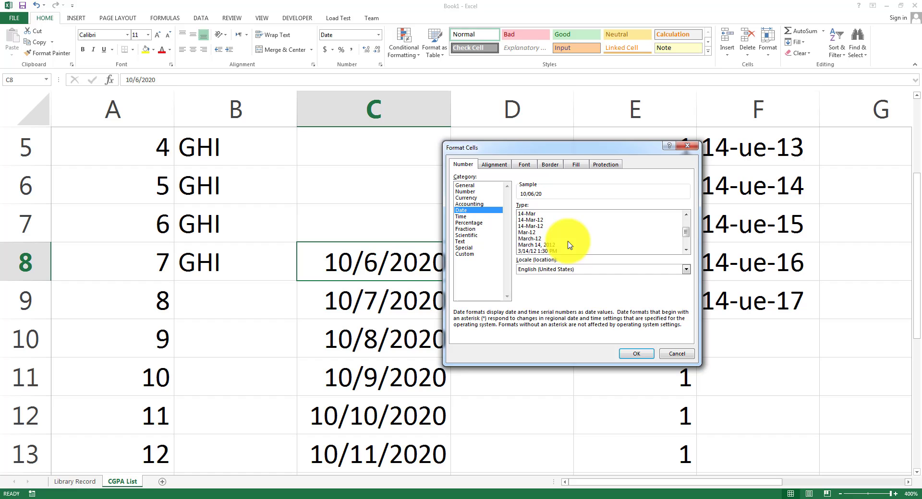
pyautogui.click(536, 244)
pyautogui.click(627, 359)
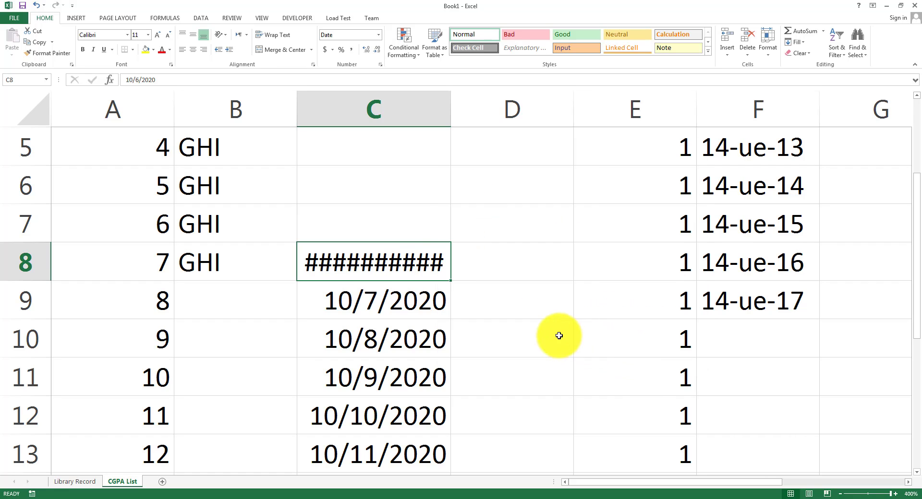
pyautogui.moveTo(450, 94); pyautogui.dragTo(535, 95)
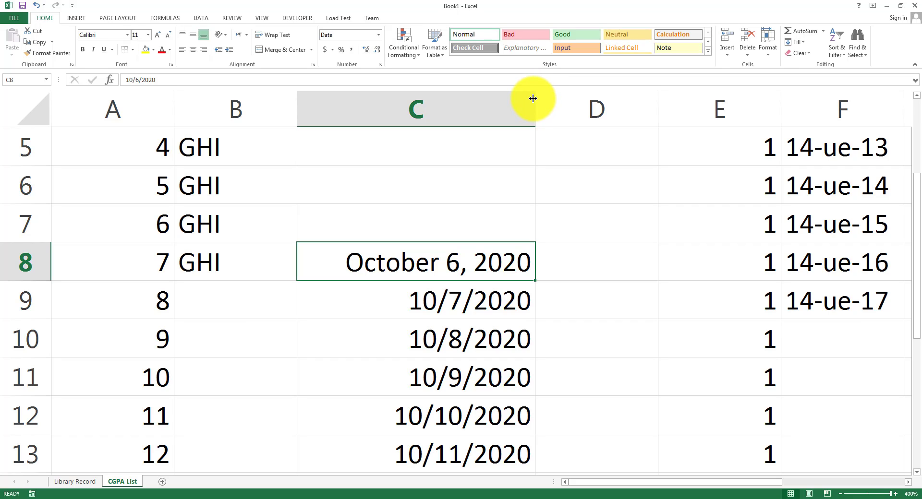
# Format the date in C9 with the 14-Mar-2012 date type.
pyautogui.click(490, 301)
pyautogui.hotkey('ctrl', '1')
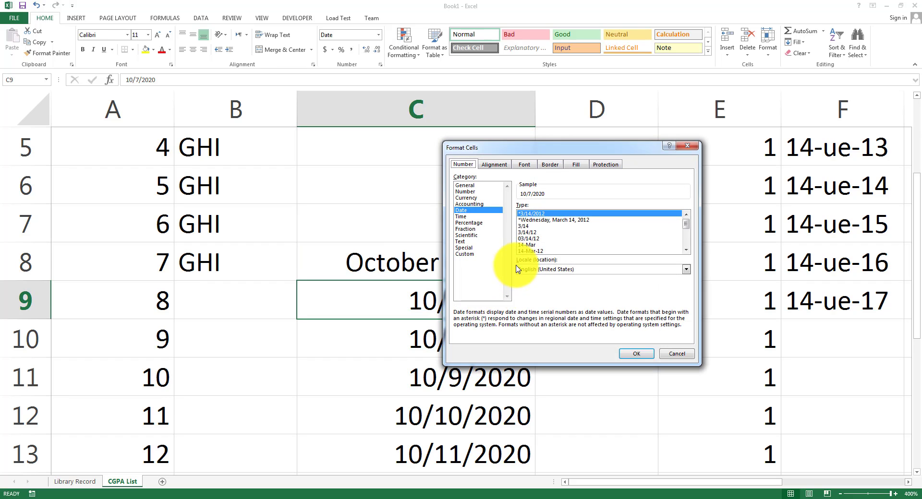
pyautogui.click(540, 226)
pyautogui.scroll(-4, 542, 236)
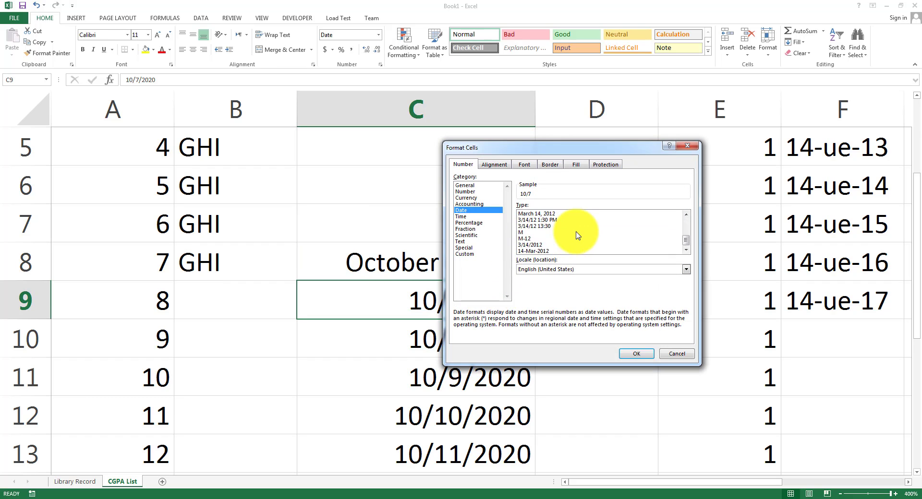
pyautogui.click(547, 251)
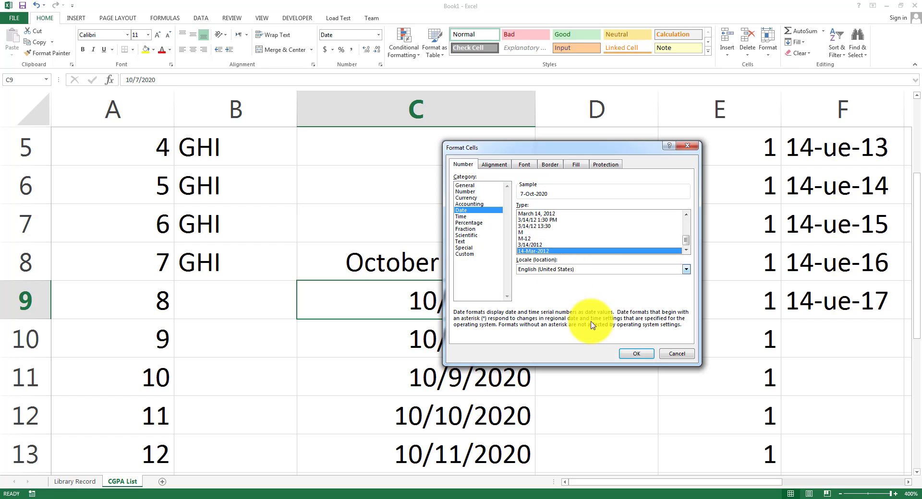
pyautogui.click(629, 354)
pyautogui.click(563, 344)
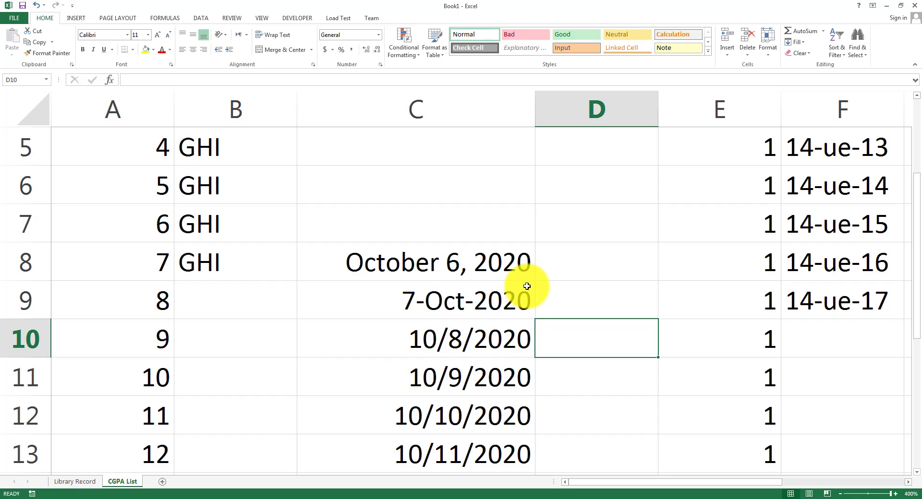
# Fill the long-format date in C8 down through C14 as a series of consecutive days and look over the filled dates.
pyautogui.click(526, 263)
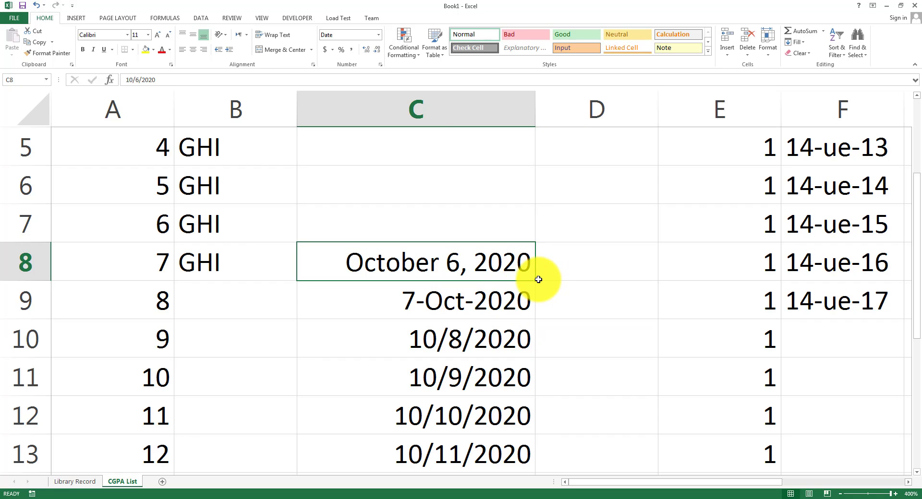
pyautogui.moveTo(537, 281); pyautogui.dragTo(531, 346)
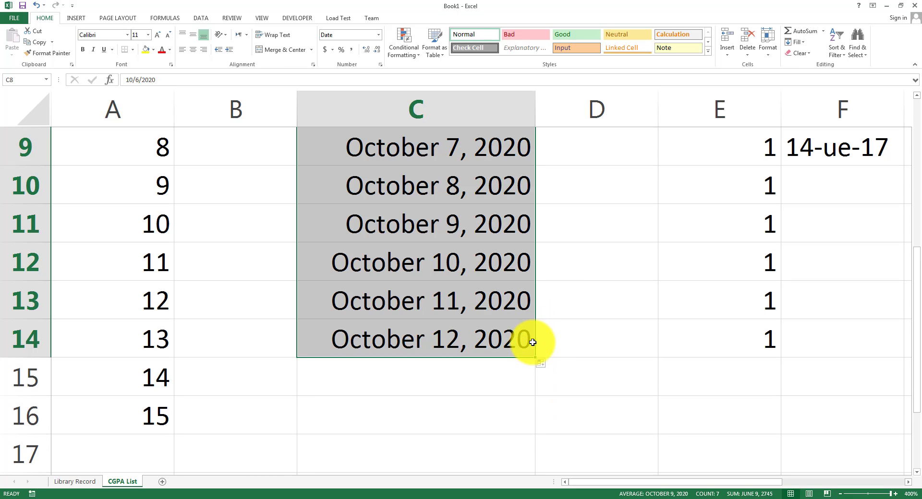
pyautogui.scroll(2, 492, 317)
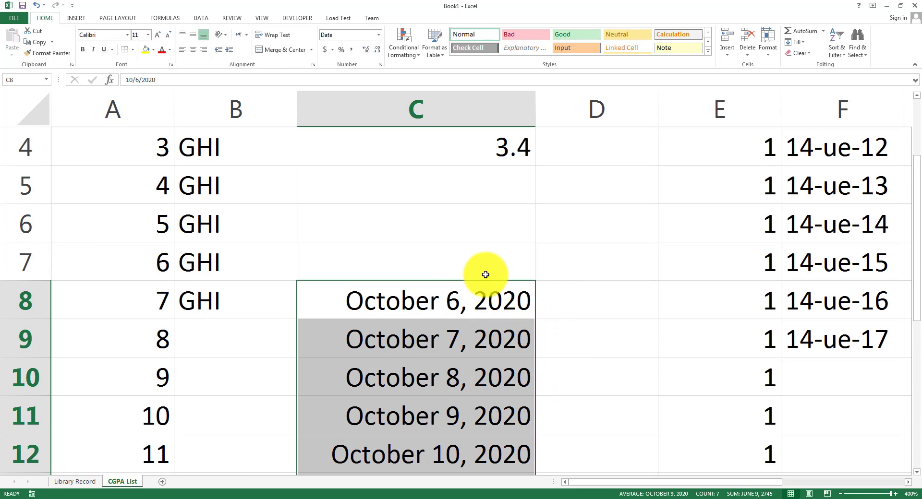
pyautogui.scroll(-1, 485, 279)
pyautogui.scroll(-2, 476, 299)
pyautogui.scroll(2, 475, 269)
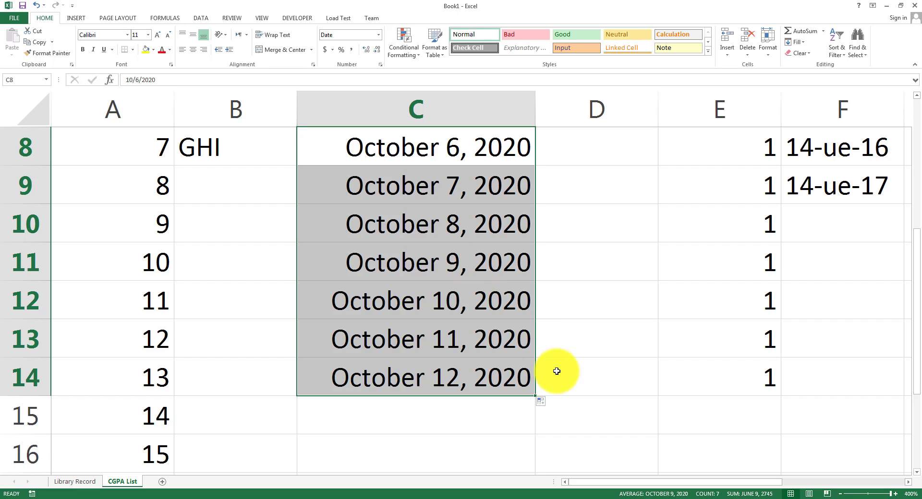
# Switch the C8:C14 fill to Copy Cells, and change it to Fill Days.
pyautogui.click(543, 403)
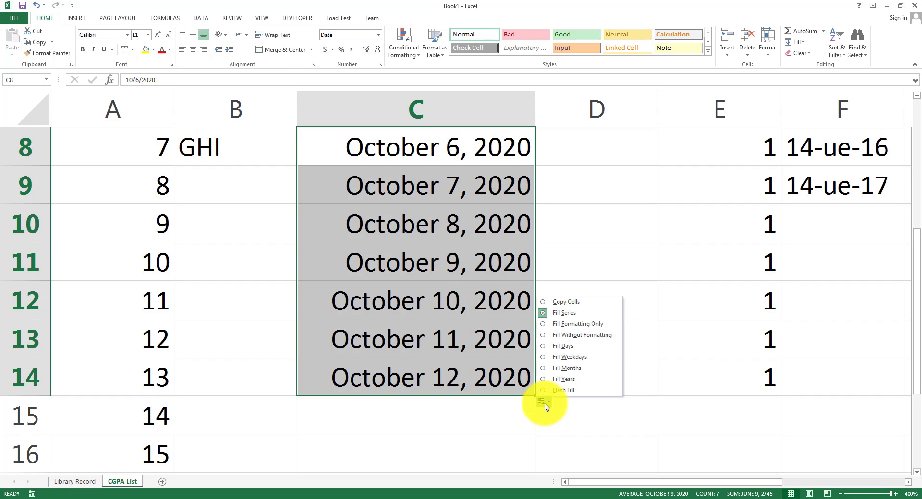
pyautogui.click(561, 302)
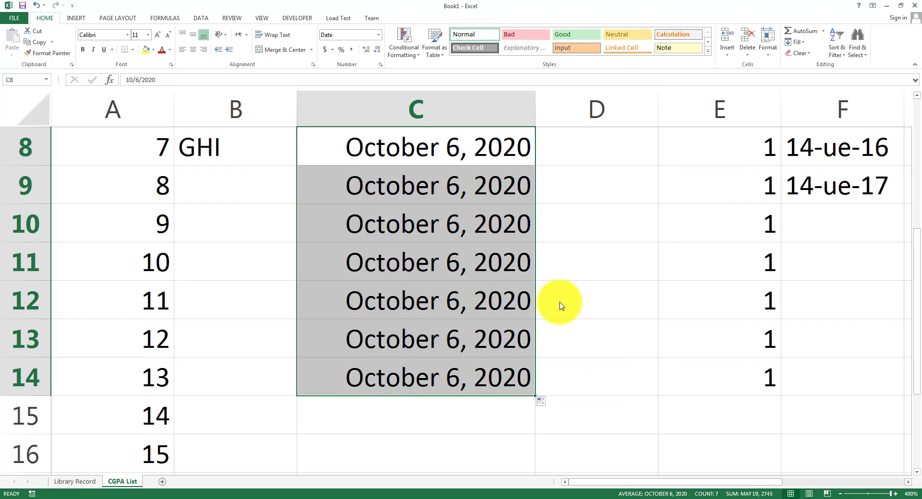
pyautogui.click(544, 404)
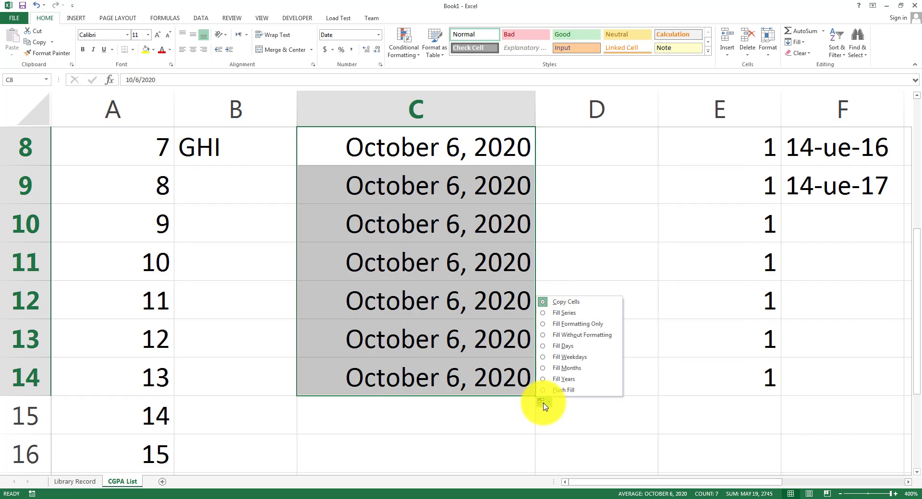
pyautogui.click(563, 352)
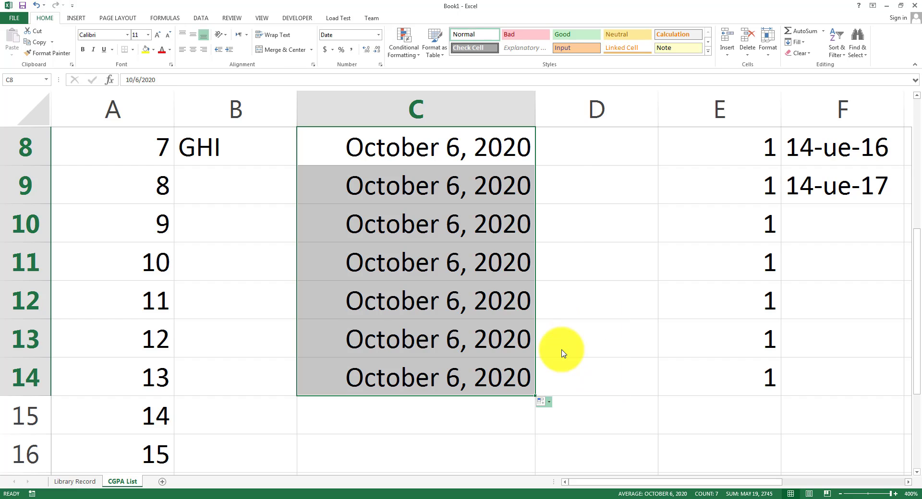
# Change the C8:C14 fill to Fill Months, look over the dates, and switch it to Fill Years.
pyautogui.click(542, 401)
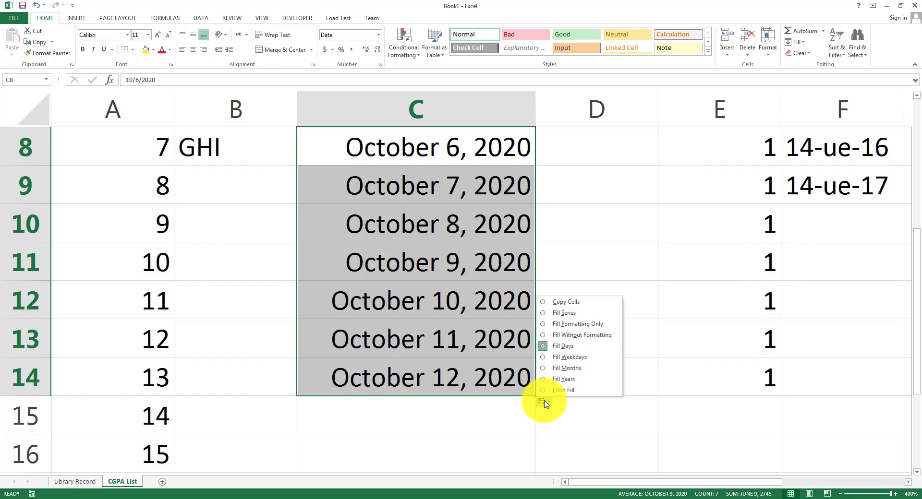
pyautogui.click(570, 367)
pyautogui.scroll(1, 439, 318)
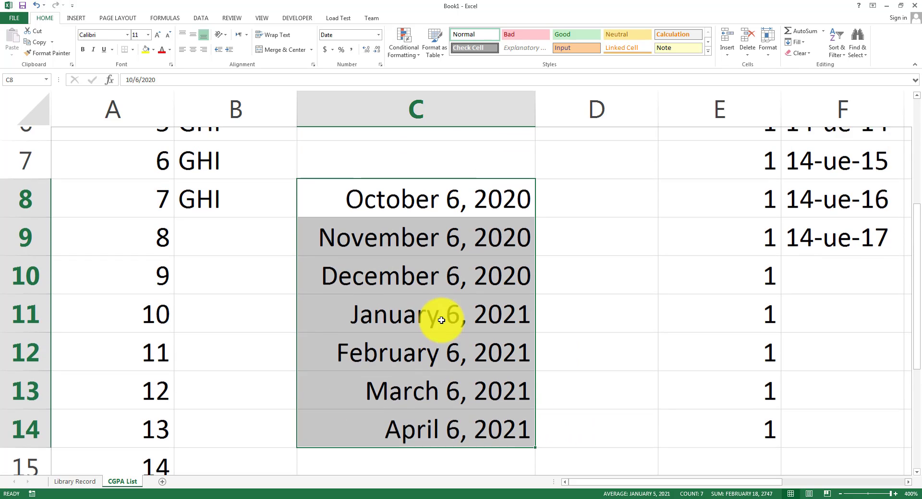
pyautogui.scroll(-2, 440, 319)
pyautogui.scroll(2, 439, 302)
pyautogui.scroll(-2, 515, 374)
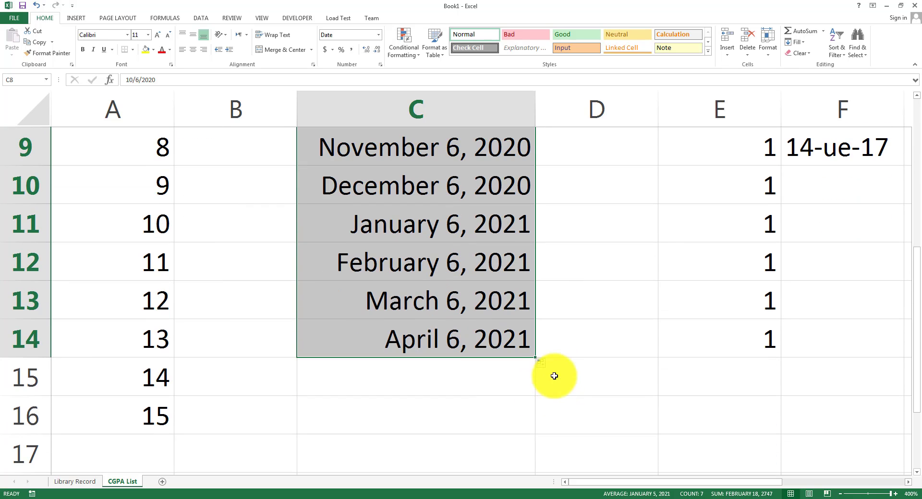
pyautogui.click(543, 364)
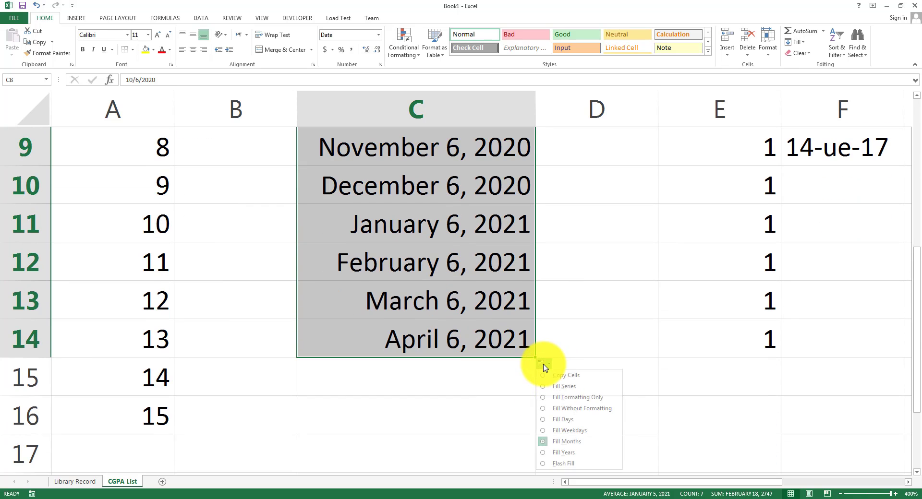
pyautogui.click(566, 452)
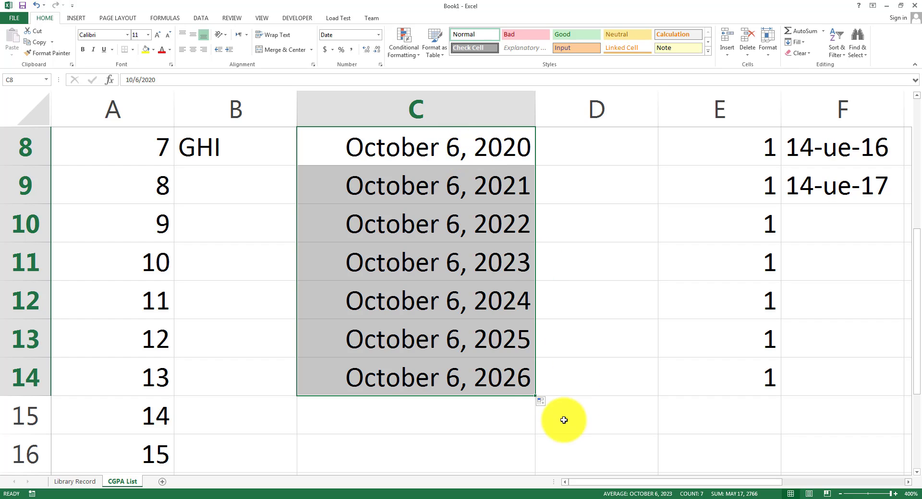
# Set the C8:C14 date fill to Fill Months and look over the column from its end up to row 1.
pyautogui.click(542, 402)
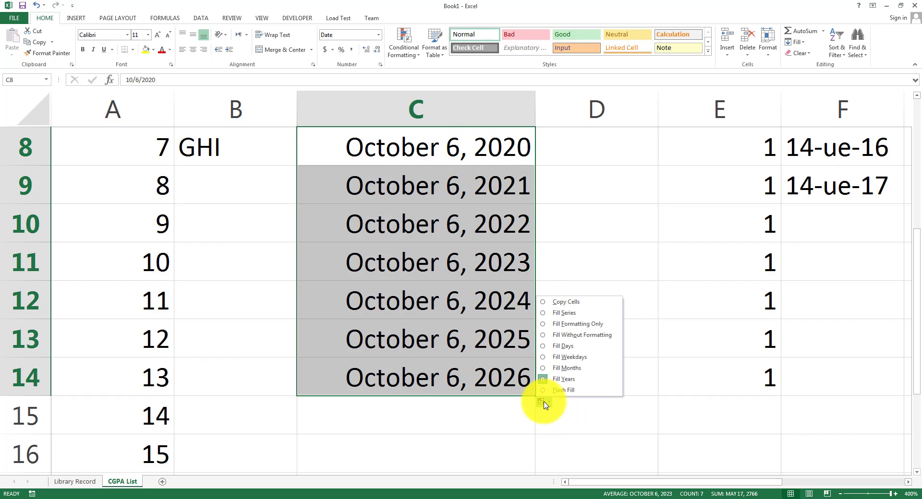
pyautogui.click(562, 368)
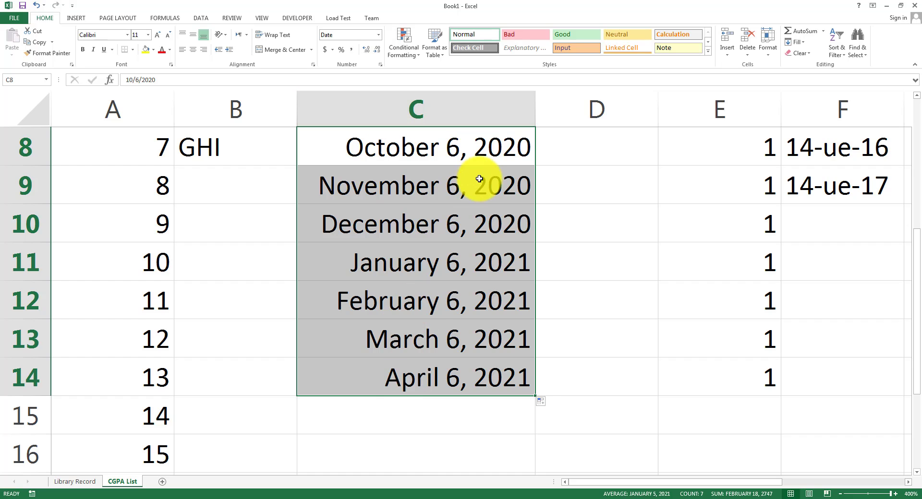
pyautogui.click(496, 388)
pyautogui.scroll(1, 543, 379)
pyautogui.scroll(1, 543, 379)
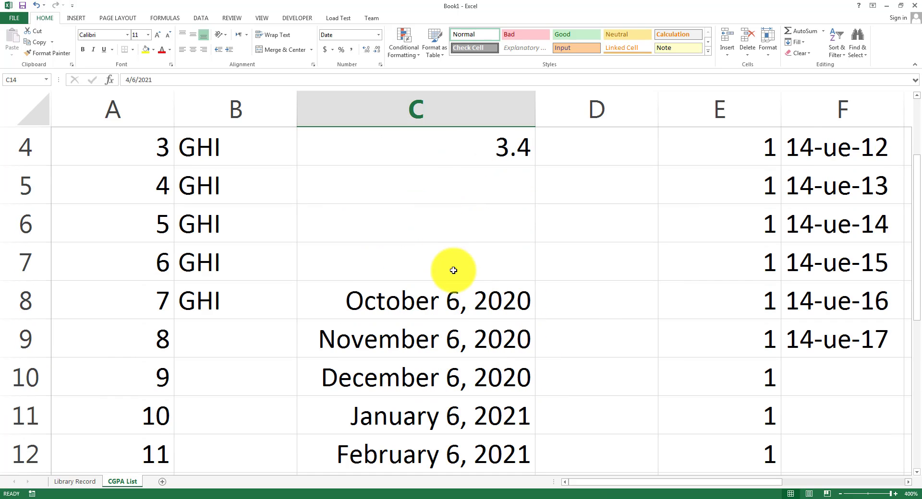
pyautogui.scroll(1, 446, 394)
pyautogui.scroll(1, 444, 391)
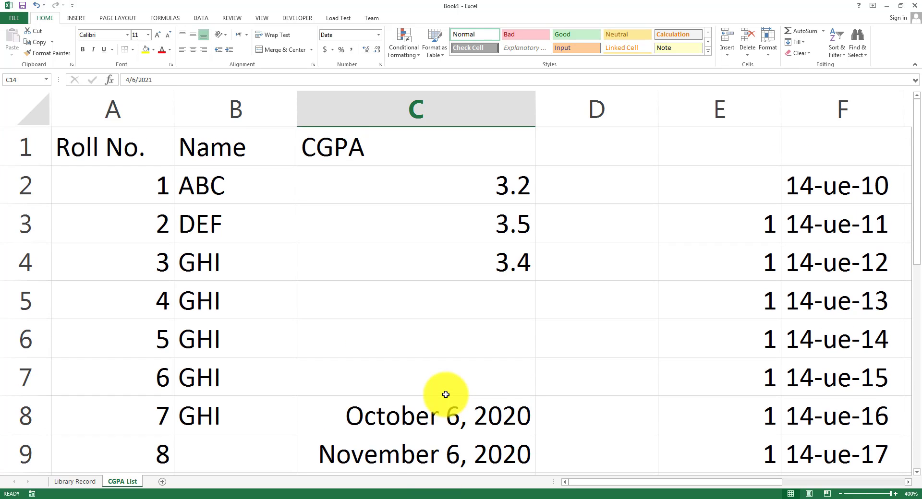
# Switch to PowerPoint to check the General slide's topics, and return to the Excel workbook.
pyautogui.click(374, 495)
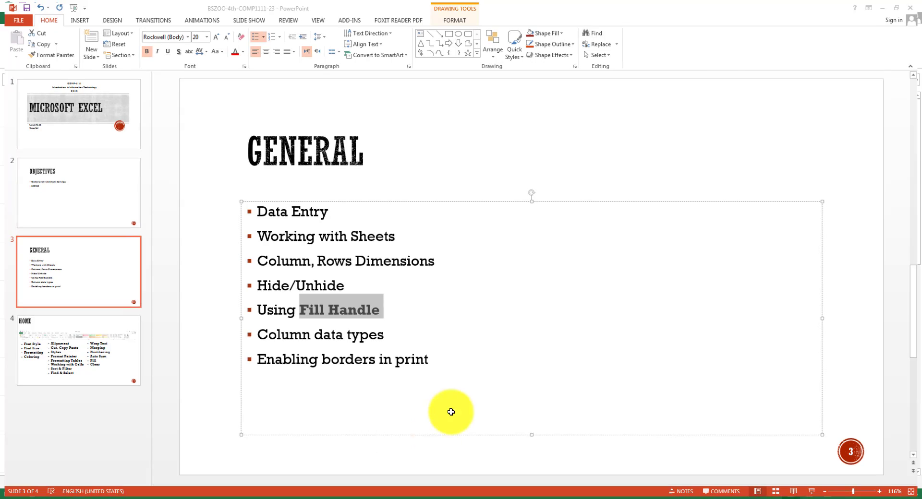
pyautogui.hotkey('alt', 'Tab')
pyautogui.click(637, 312)
# Check the number formats of C2 and F2 in Format Cells, previewing the Number category for C2, without applying changes.
pyautogui.click(511, 182)
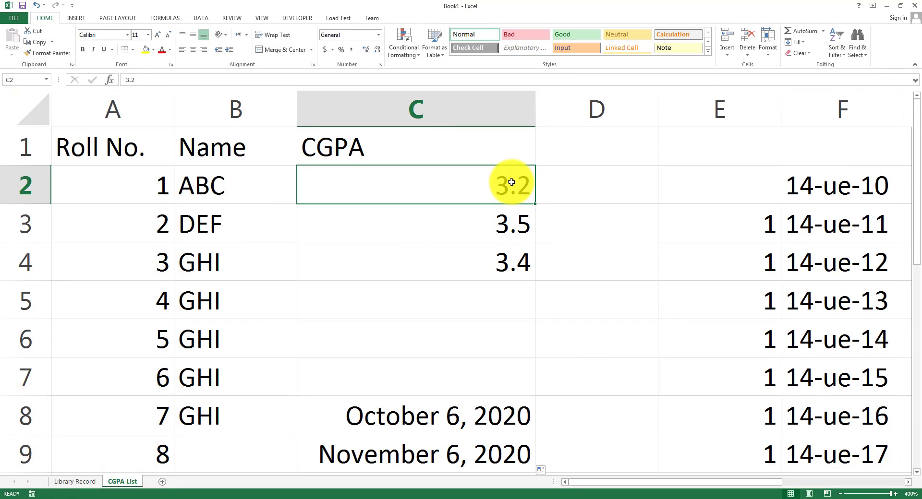
pyautogui.hotkey('ctrl', '1')
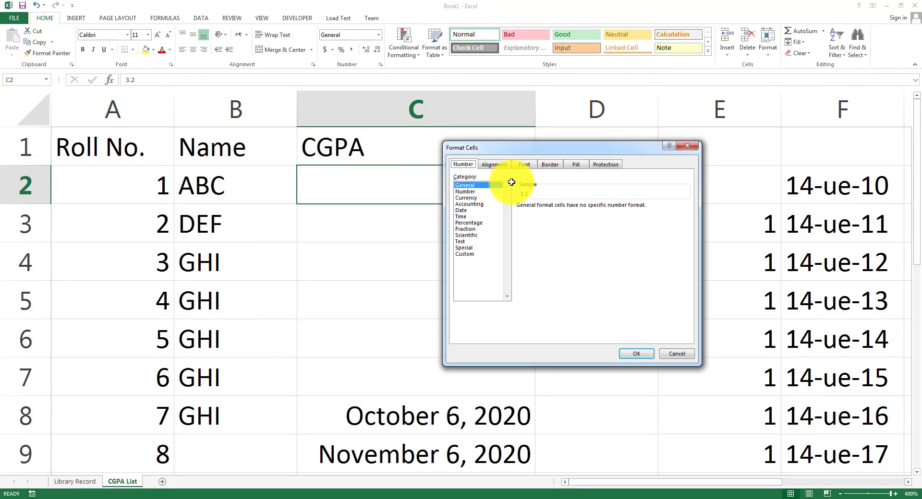
pyautogui.click(481, 192)
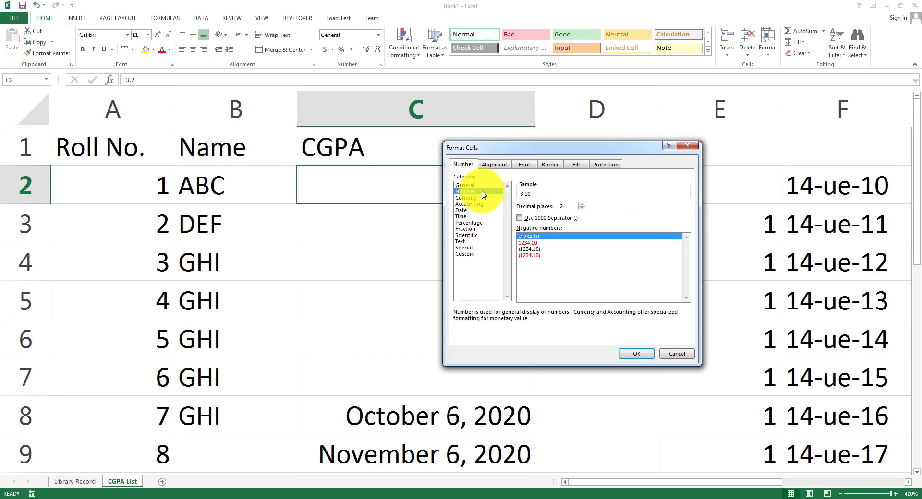
pyautogui.press('Escape')
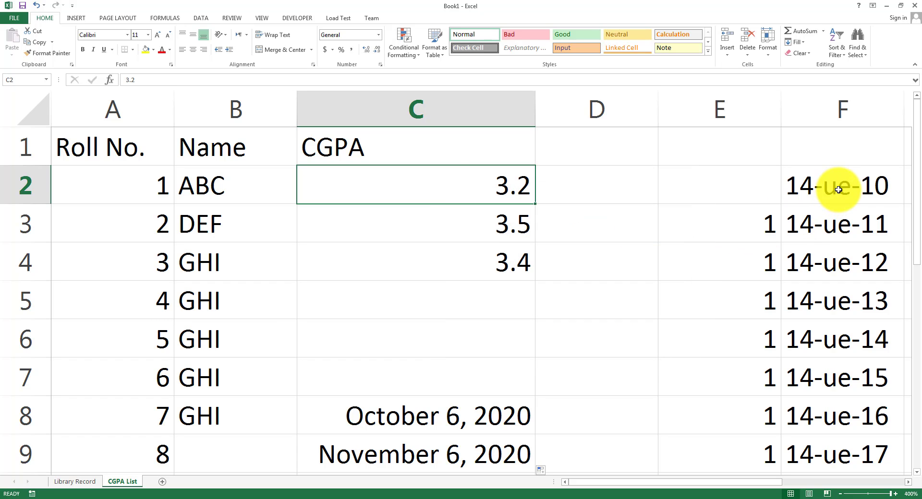
pyautogui.click(838, 190)
pyautogui.hotkey('ctrl', '1')
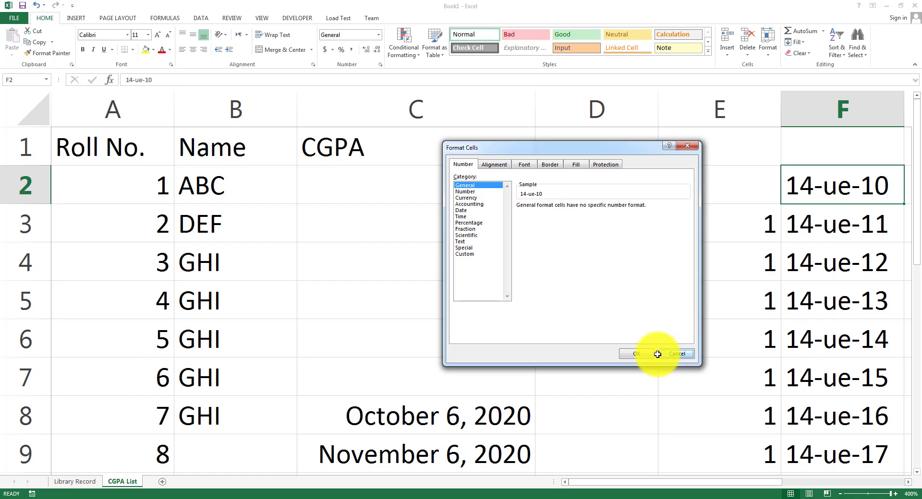
pyautogui.click(674, 354)
# Switch to PowerPoint, highlight the "Enabling borders in print" topic on the General slide, and return to the Excel workbook.
pyautogui.click(380, 494)
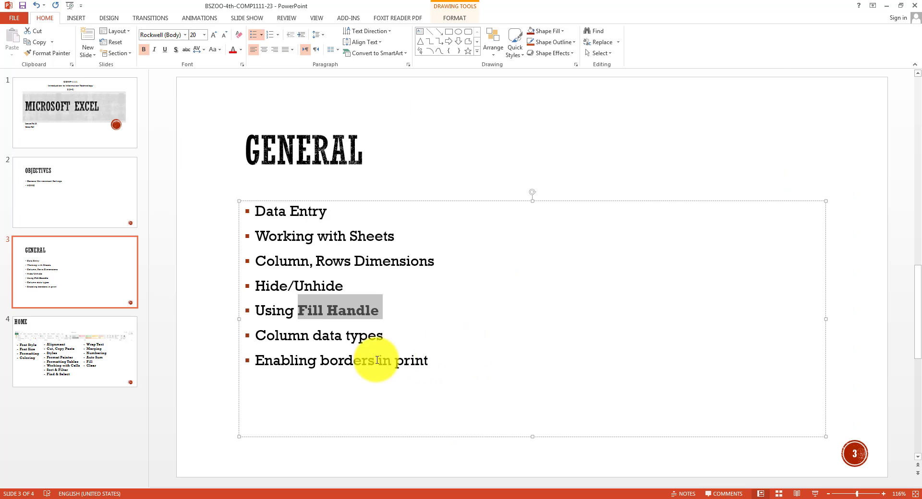
pyautogui.moveTo(430, 361); pyautogui.dragTo(271, 365)
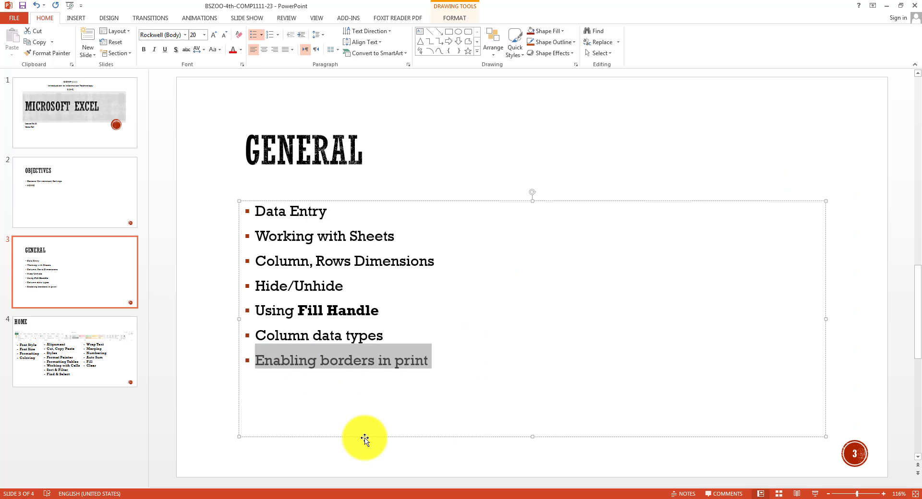
pyautogui.click(368, 496)
pyautogui.click(368, 496)
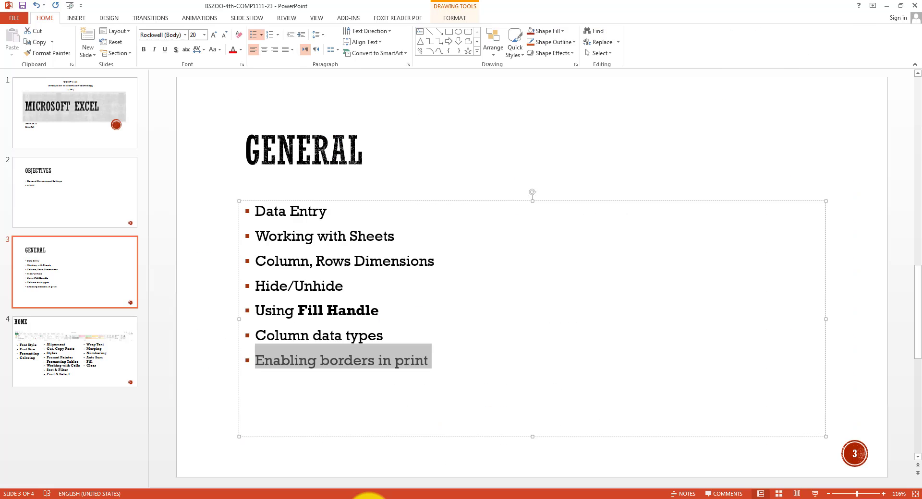
pyautogui.click(454, 497)
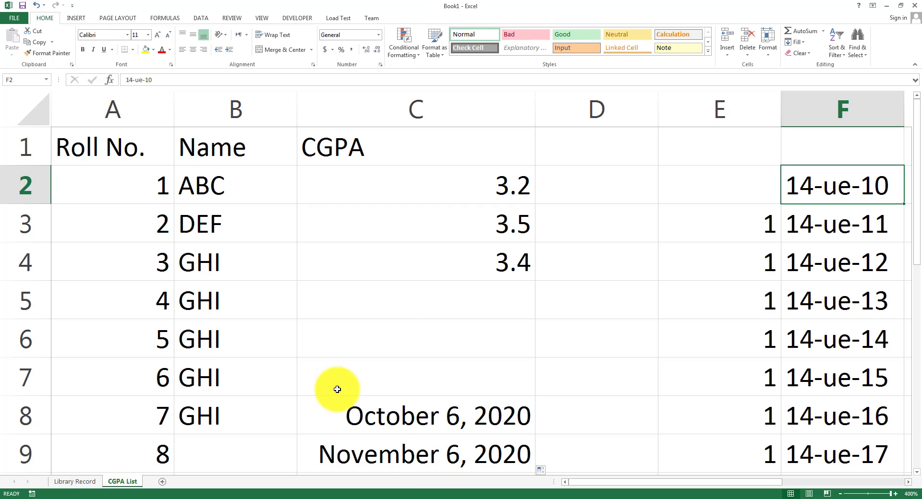
# Examine how the CGPA List sheet's data and cell borders look in print preview, and return to the sheet.
pyautogui.click(230, 273)
pyautogui.click(134, 162)
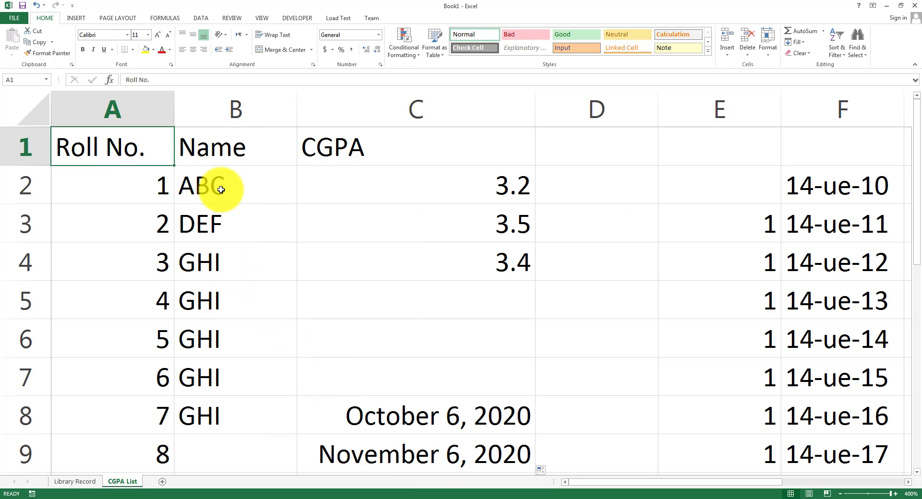
pyautogui.click(24, 20)
pyautogui.click(21, 135)
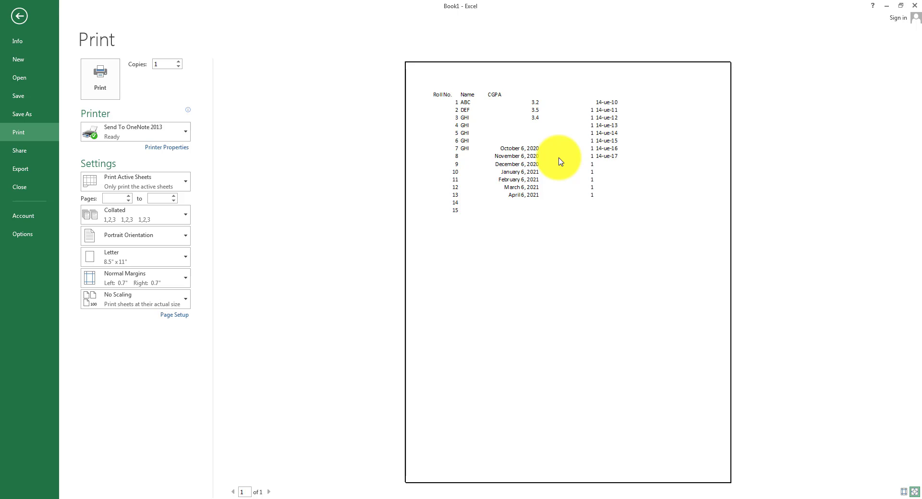
pyautogui.press('Escape')
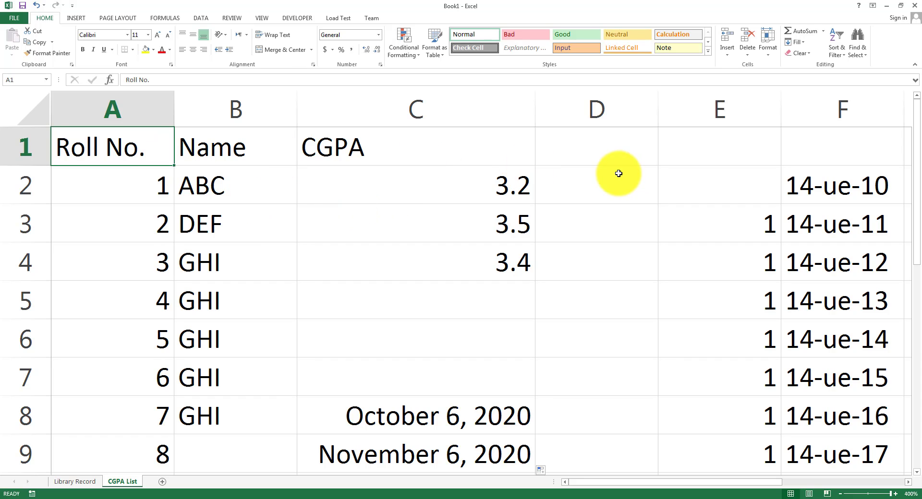
# Preview the CGPA List sheet's printout once more and return to the sheet.
pyautogui.click(4, 20)
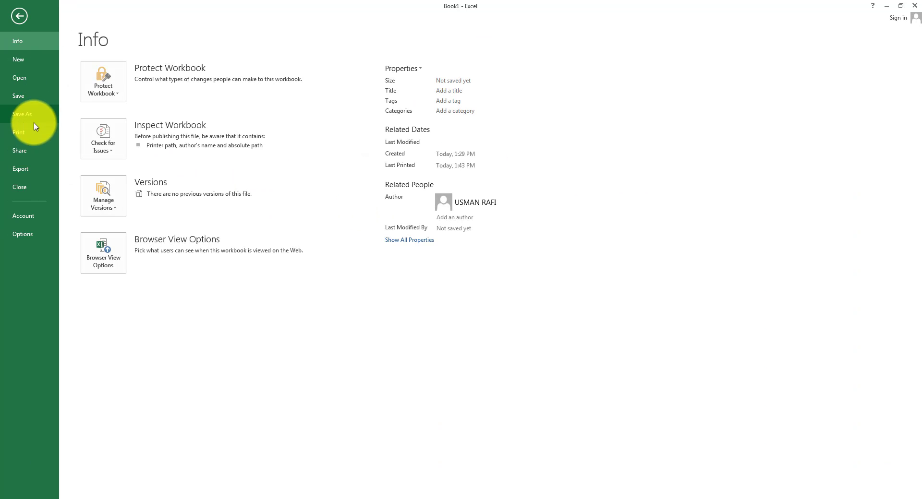
pyautogui.click(30, 131)
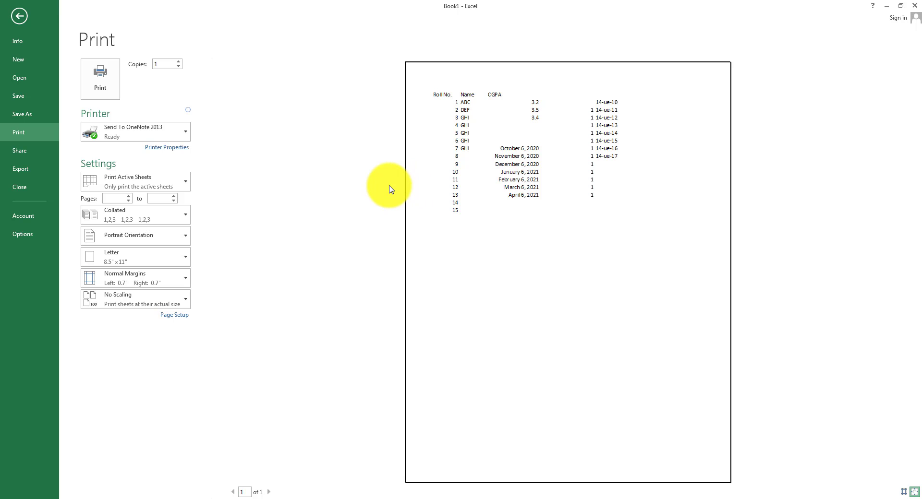
pyautogui.press('Escape')
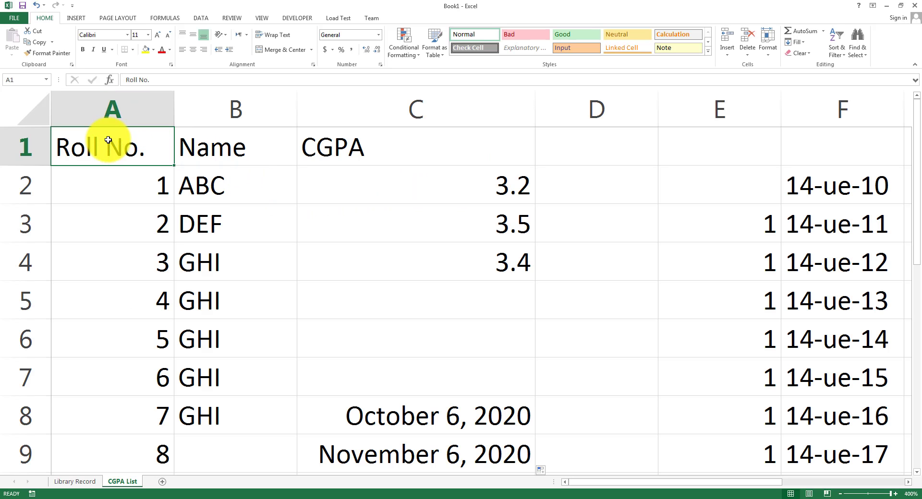
# Apply All Borders to the range A1:C8, check the bordered table in print preview, and return to the sheet.
pyautogui.moveTo(64, 140); pyautogui.dragTo(304, 147)
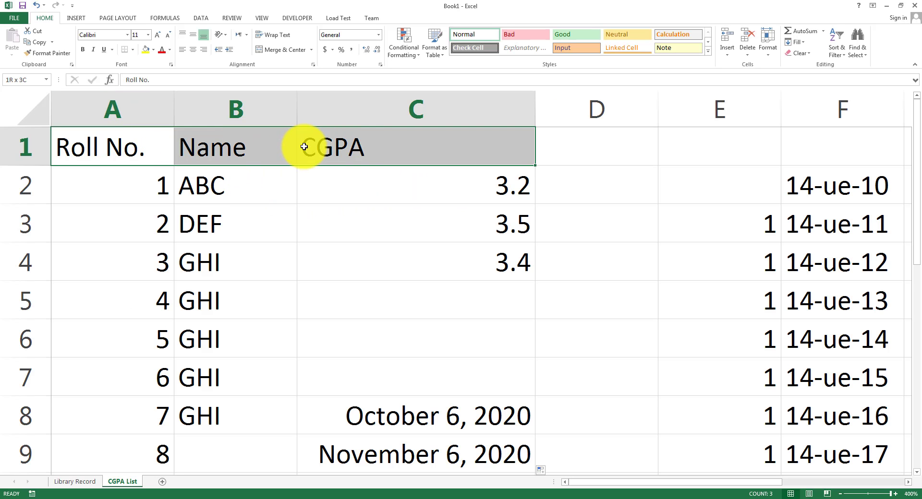
pyautogui.click(131, 147)
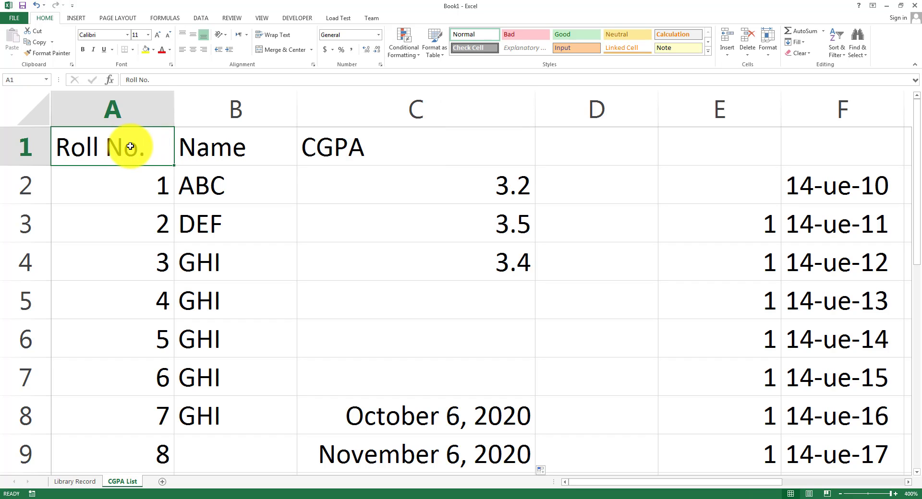
pyautogui.moveTo(131, 146); pyautogui.dragTo(516, 418)
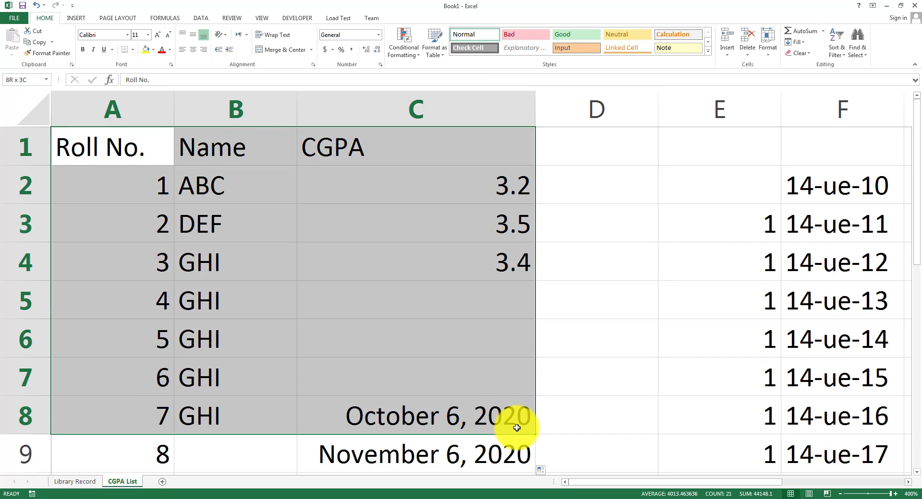
pyautogui.click(132, 50)
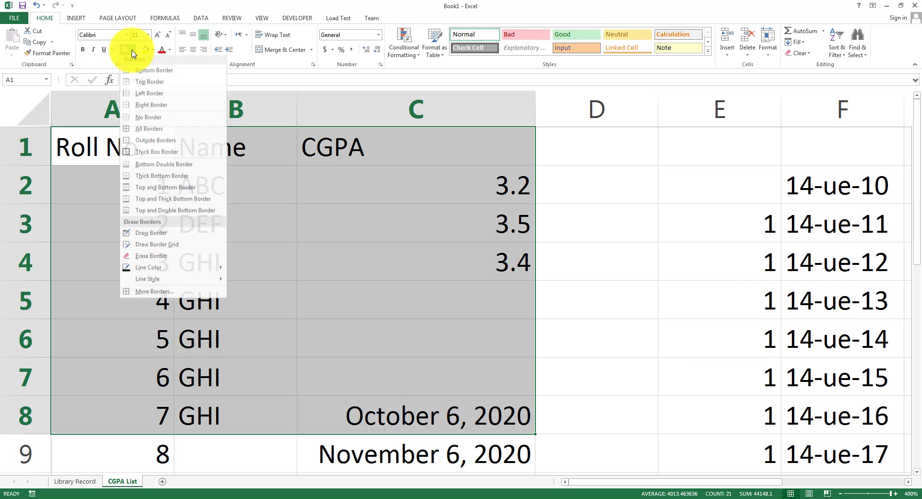
pyautogui.click(143, 131)
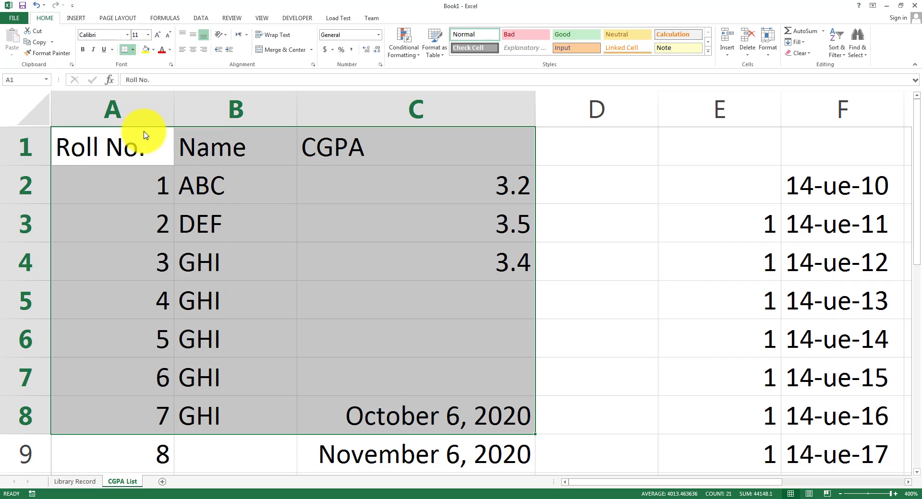
pyautogui.click(258, 275)
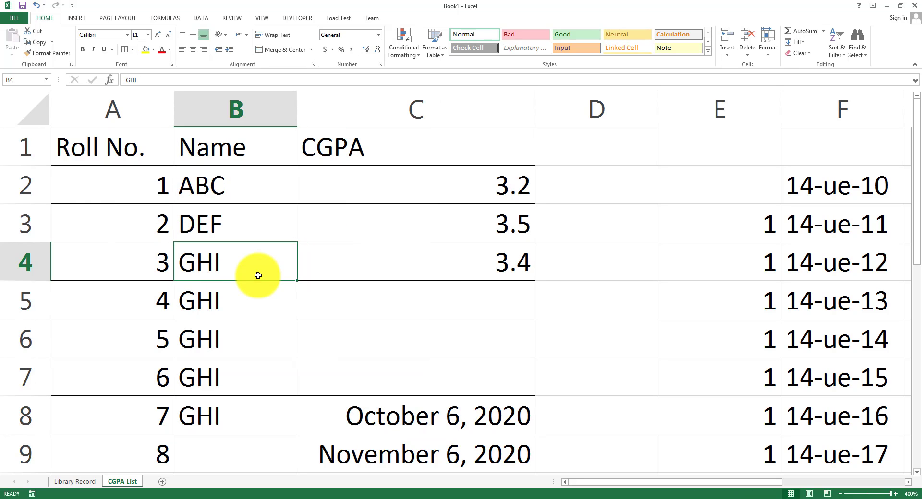
pyautogui.hotkey('ctrl', 'p')
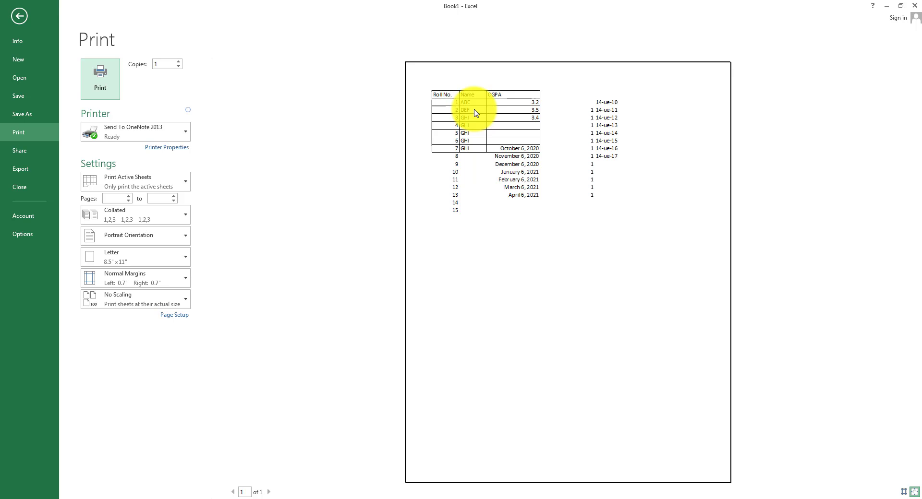
pyautogui.press('Escape')
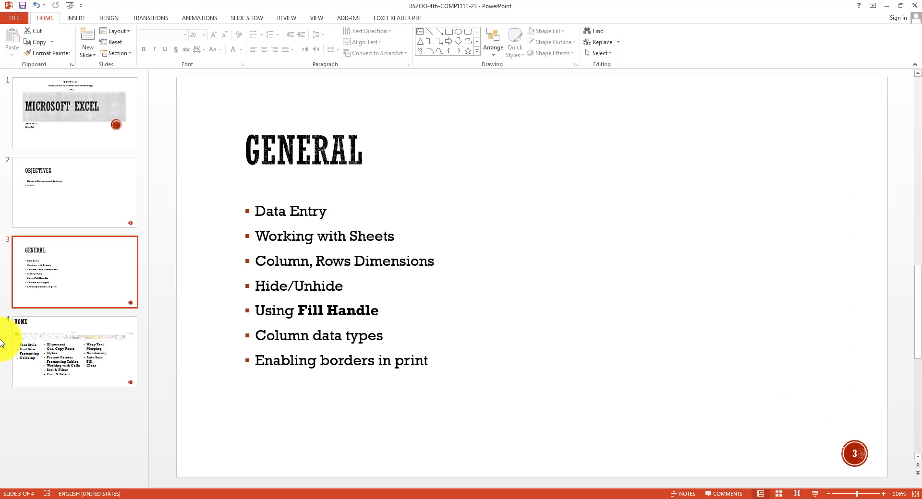
# Show the Home slide in PowerPoint, highlight its "Font Style" topic, and return to the Excel workbook.
pyautogui.click(45, 350)
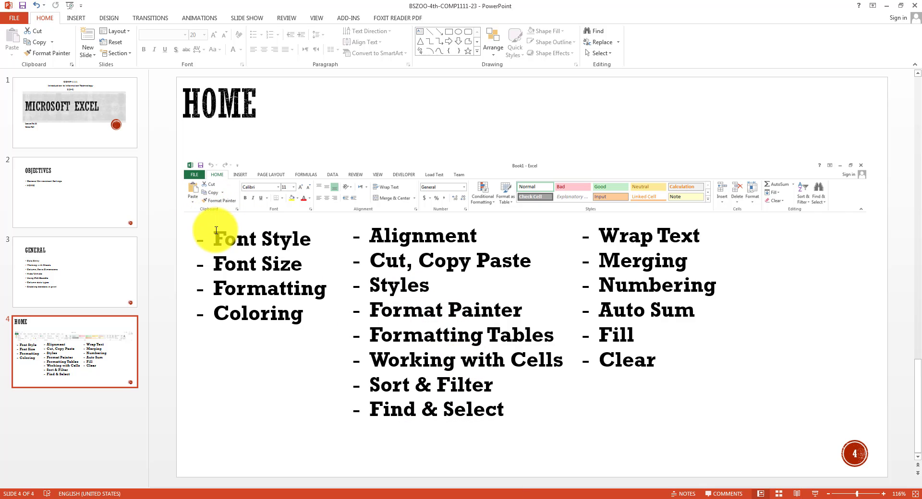
pyautogui.moveTo(214, 239); pyautogui.dragTo(314, 238)
pyautogui.click(442, 484)
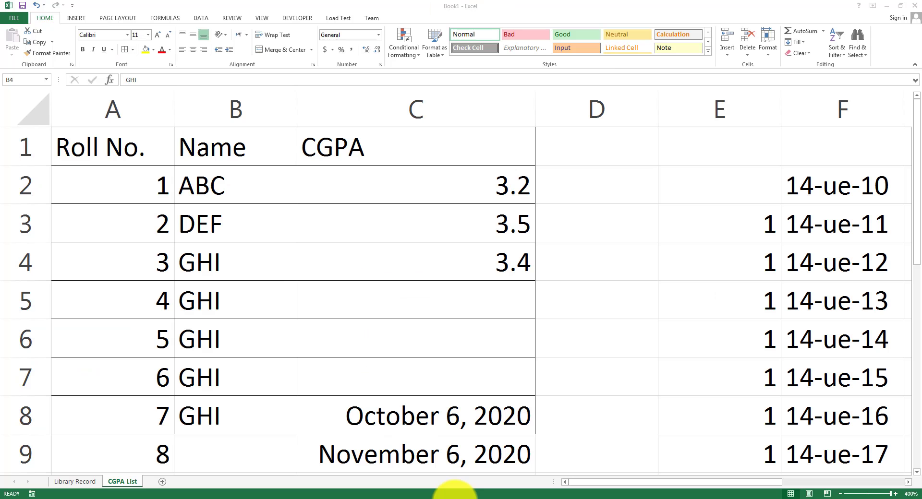
# Change the font of the "Roll No." heading in A1 to Adobe Gothic Std B.
pyautogui.click(127, 150)
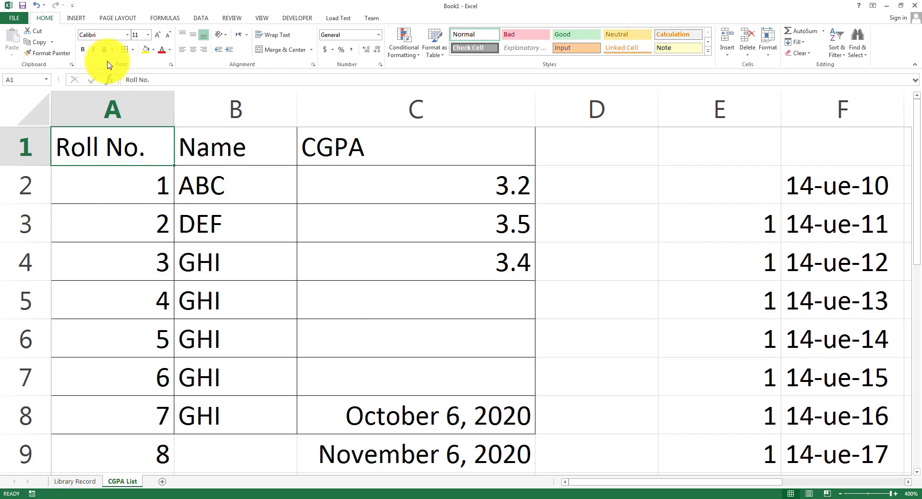
pyautogui.click(127, 34)
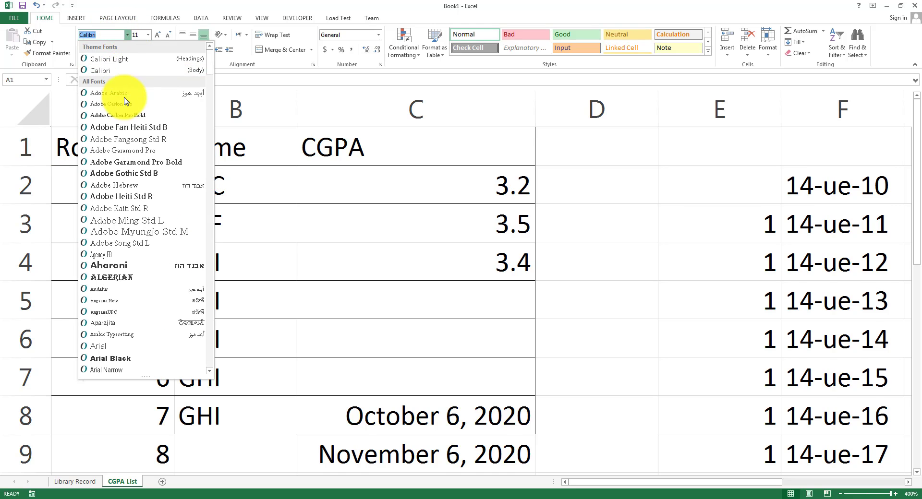
pyautogui.click(128, 174)
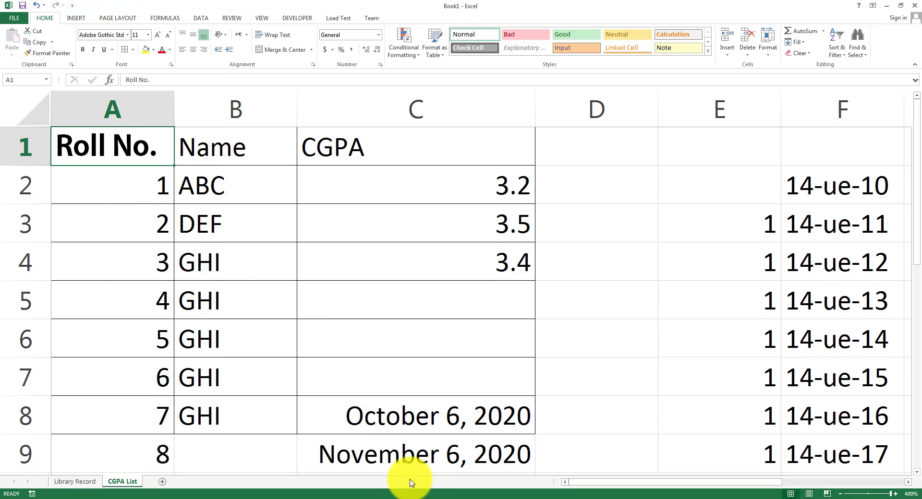
# Check the Home slide in PowerPoint, return to Excel, and set the "Name" heading in B1 to font size 16.
pyautogui.click(368, 497)
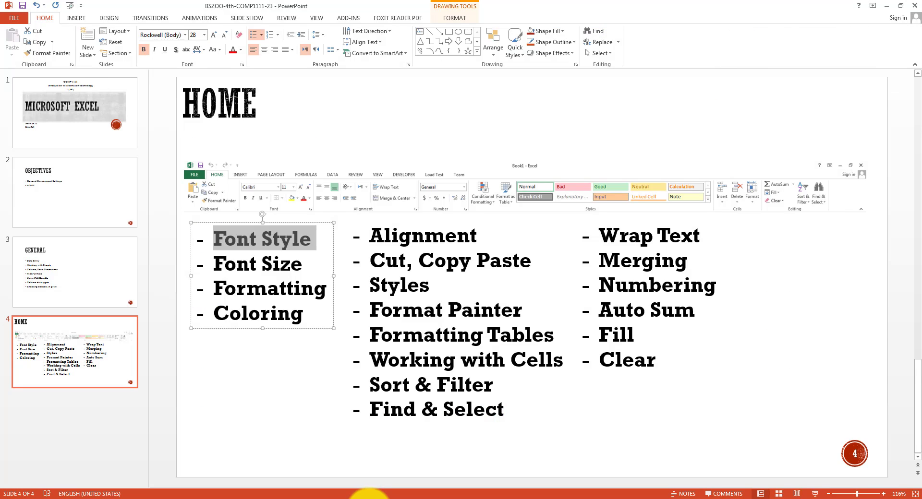
pyautogui.click(369, 497)
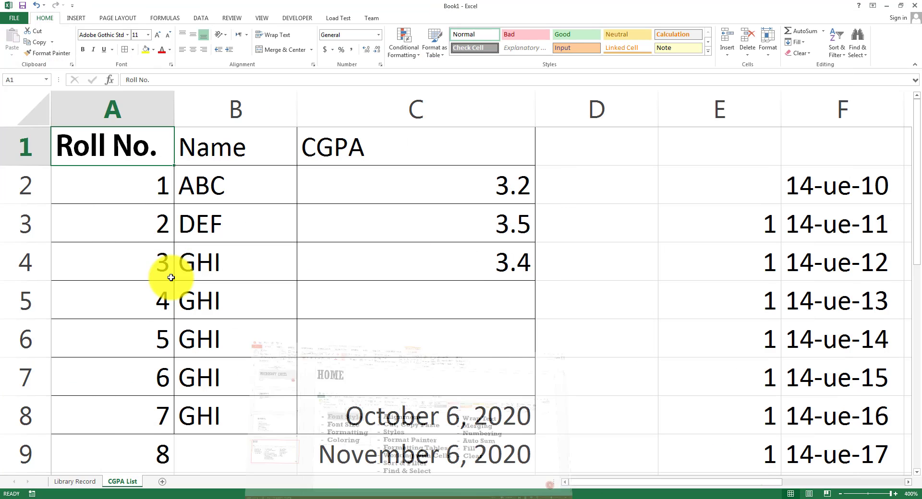
pyautogui.click(192, 152)
pyautogui.click(149, 36)
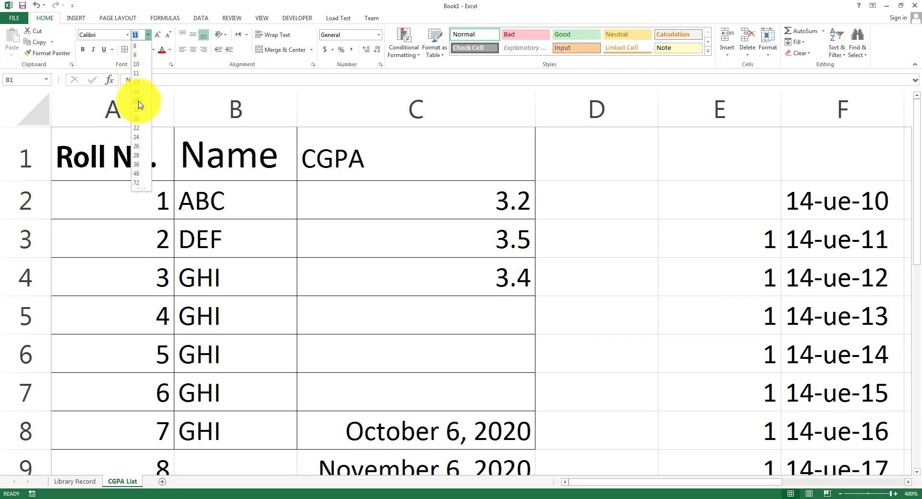
pyautogui.click(138, 101)
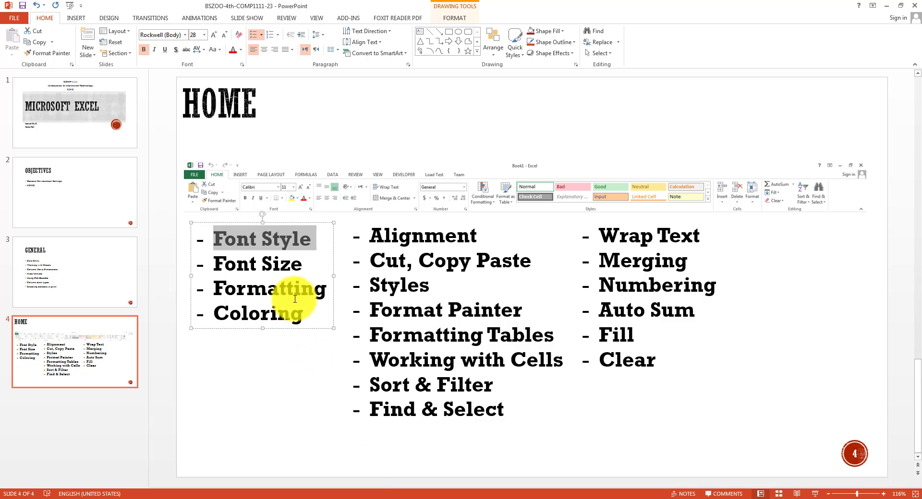
# Highlight the "Formatting" topic in PowerPoint, return to Excel, and make ABC in B2 bold, italic and underlined.
pyautogui.doubleClick(296, 299)
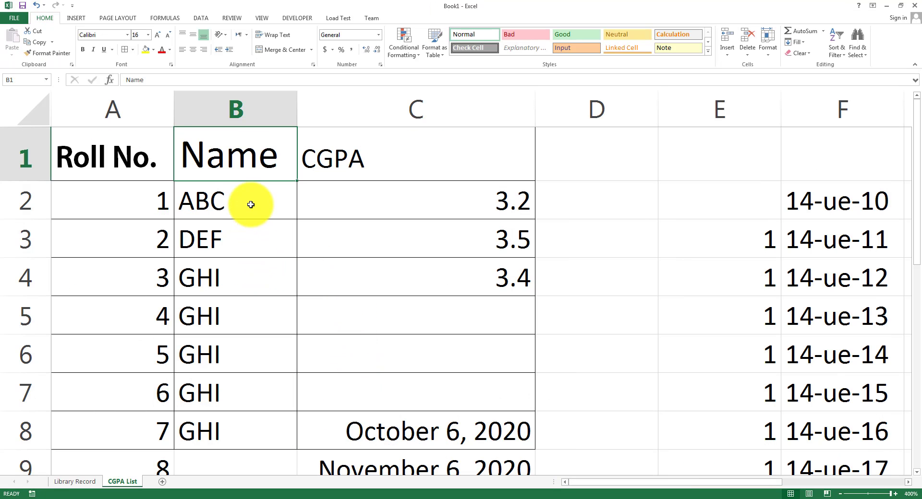
pyautogui.click(250, 205)
pyautogui.click(87, 50)
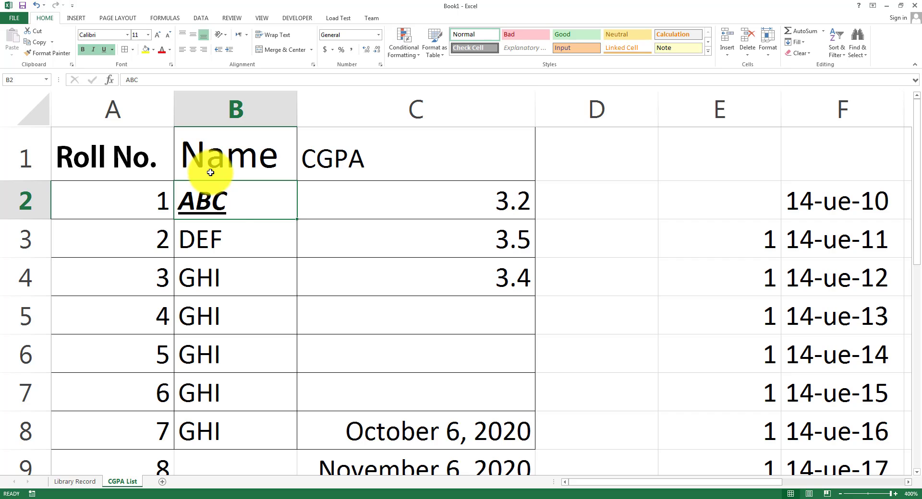
pyautogui.click(232, 235)
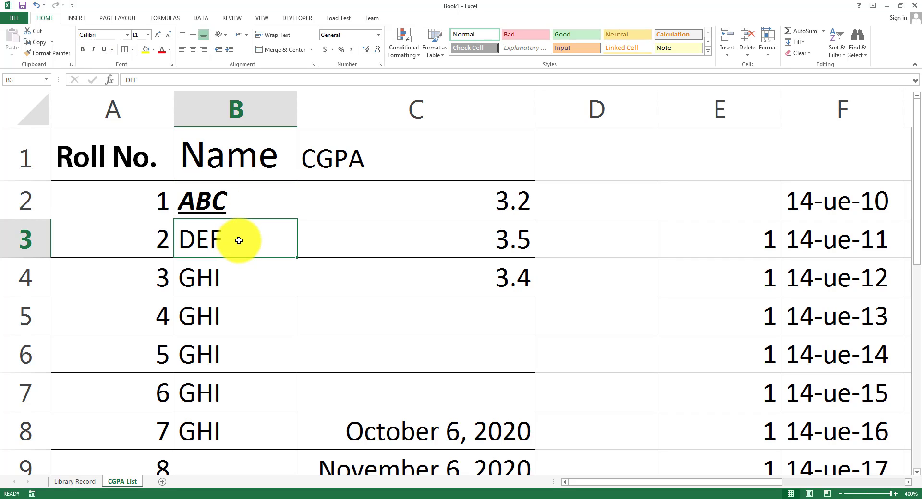
# Change the font color of the 3.2 value in C2 to a dark orange theme shade.
pyautogui.click(344, 159)
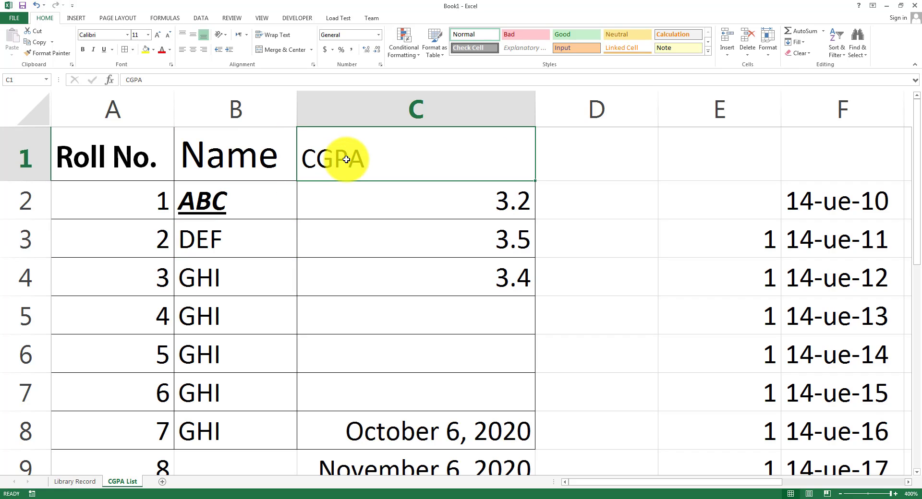
pyautogui.click(385, 208)
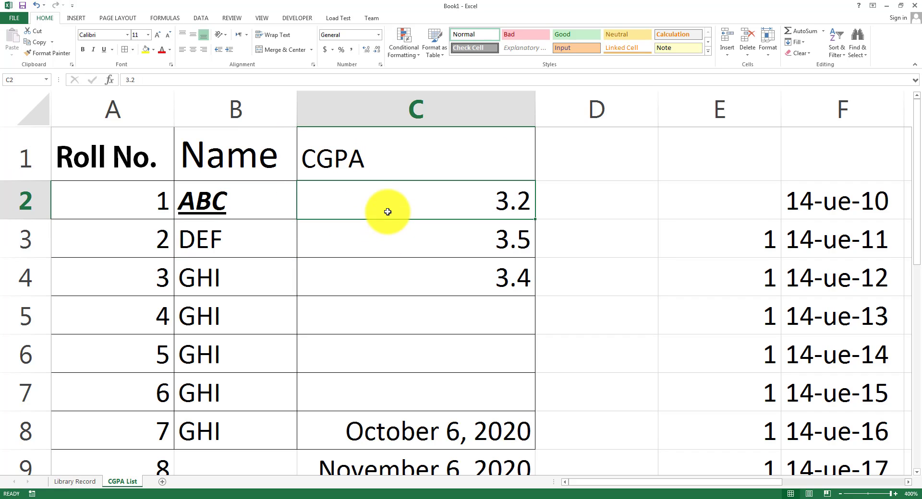
pyautogui.click(169, 50)
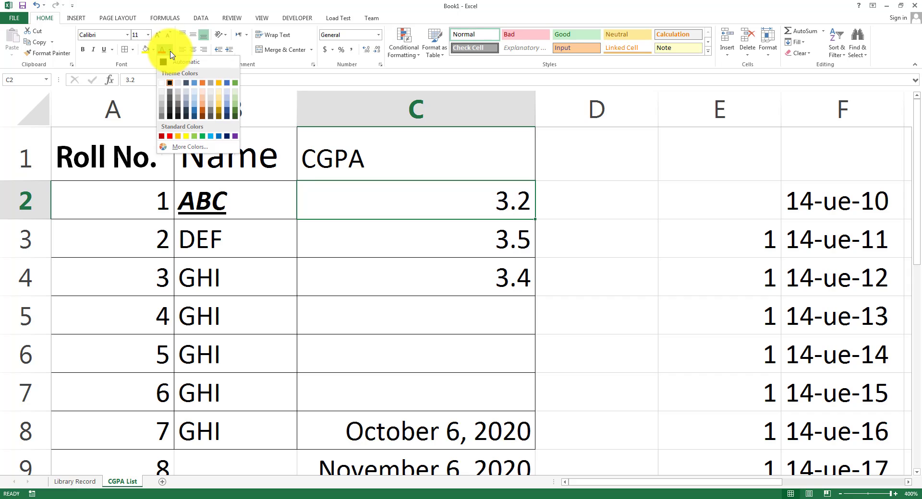
pyautogui.click(203, 116)
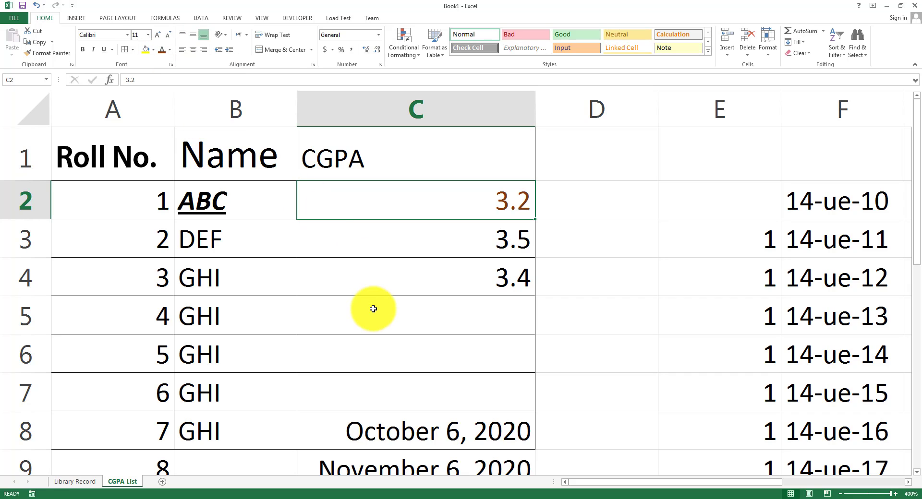
# Fill cell C3 with a light orange theme color.
pyautogui.click(456, 252)
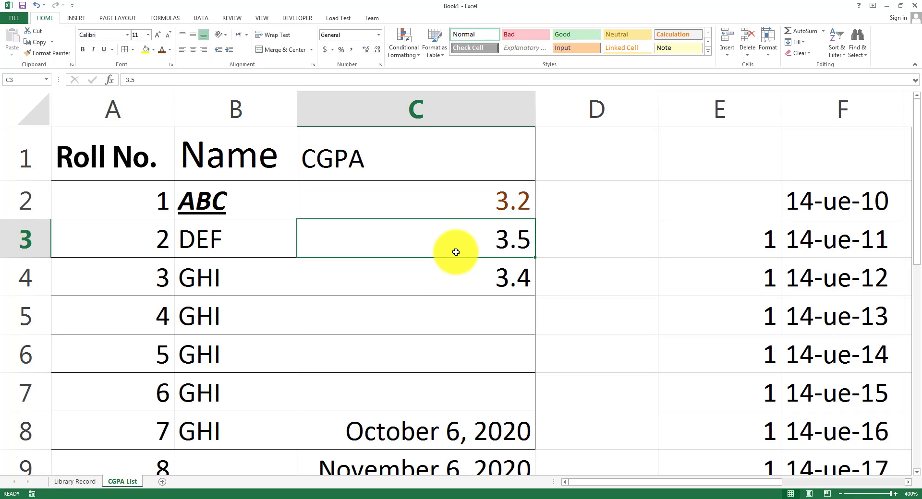
pyautogui.click(153, 51)
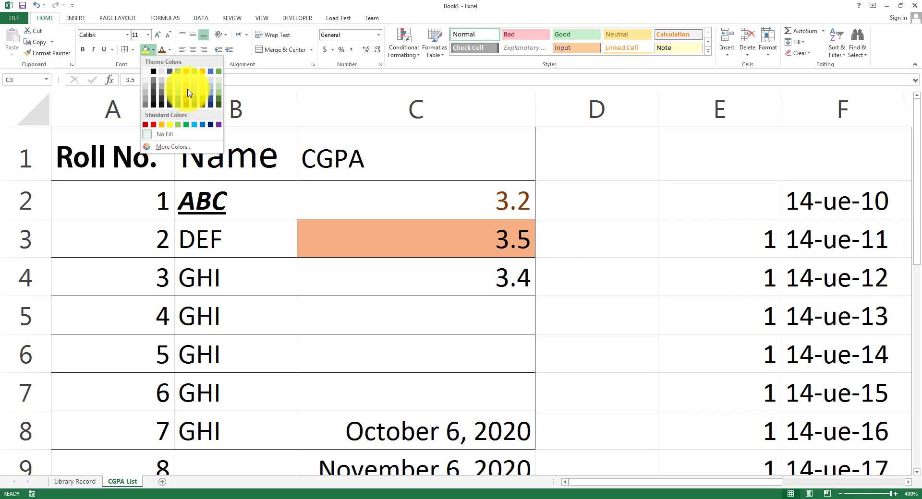
pyautogui.click(186, 88)
pyautogui.click(593, 353)
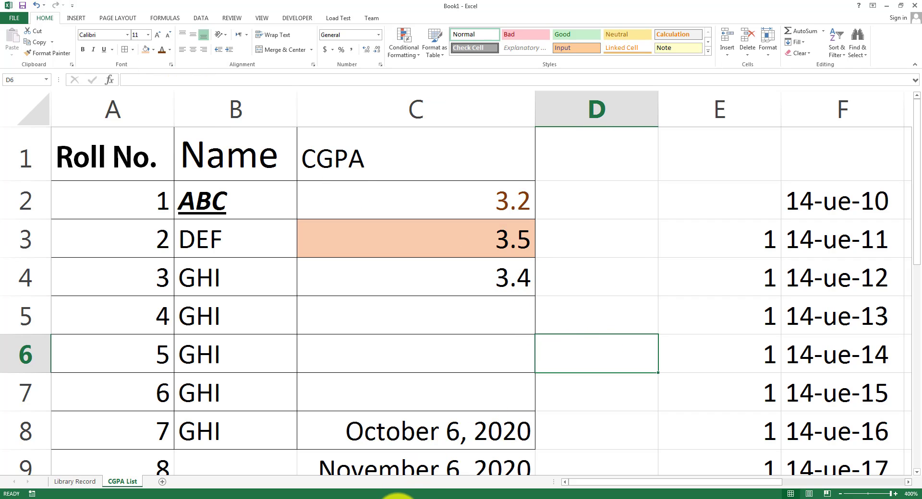
# Switch between PowerPoint and Excel, highlighting the "Coloring" and "Alignment" topics on the Home slide, and return to the workbook.
pyautogui.click(401, 497)
pyautogui.moveTo(214, 315); pyautogui.dragTo(309, 313)
pyautogui.click(391, 497)
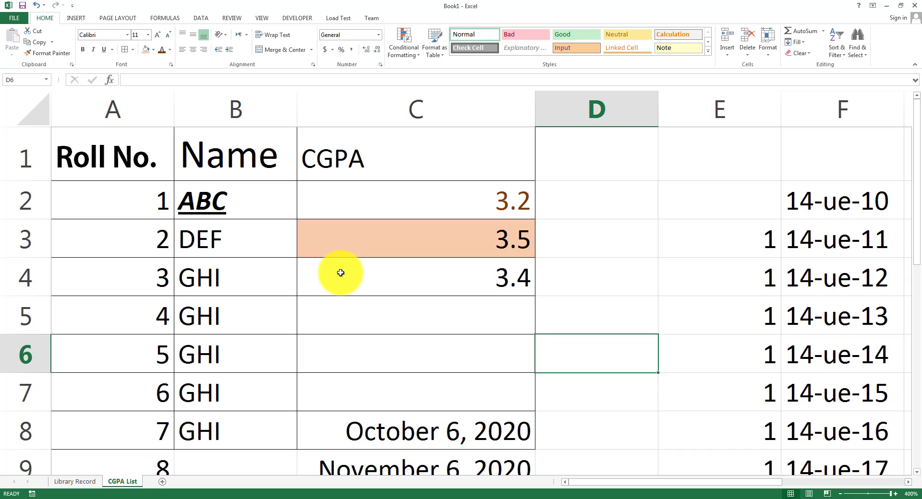
pyautogui.click(366, 495)
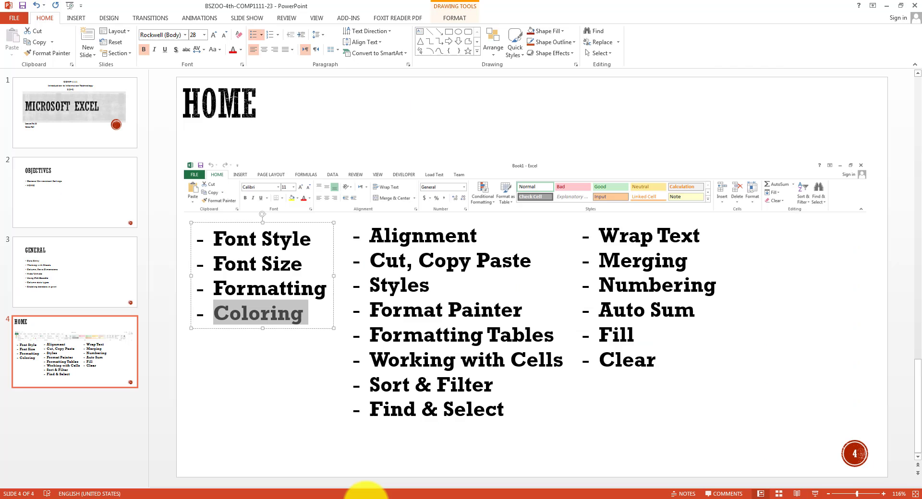
pyautogui.moveTo(370, 235); pyautogui.dragTo(504, 236)
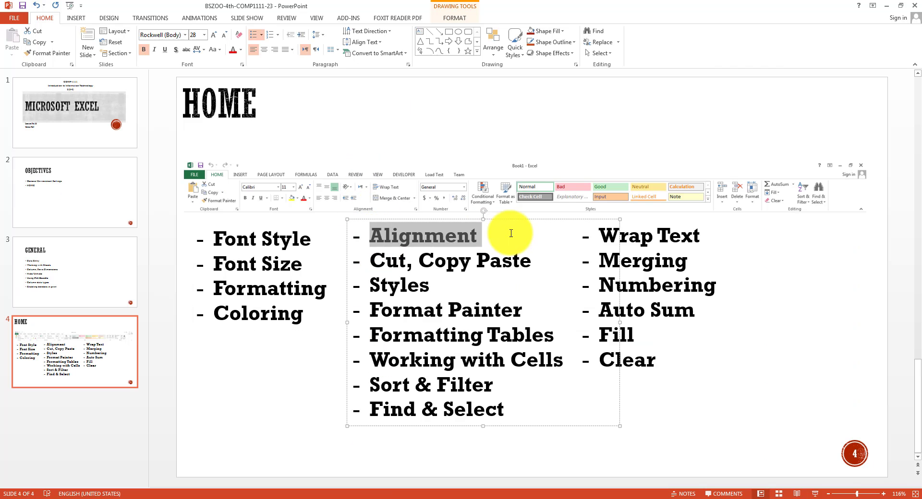
pyautogui.click(376, 493)
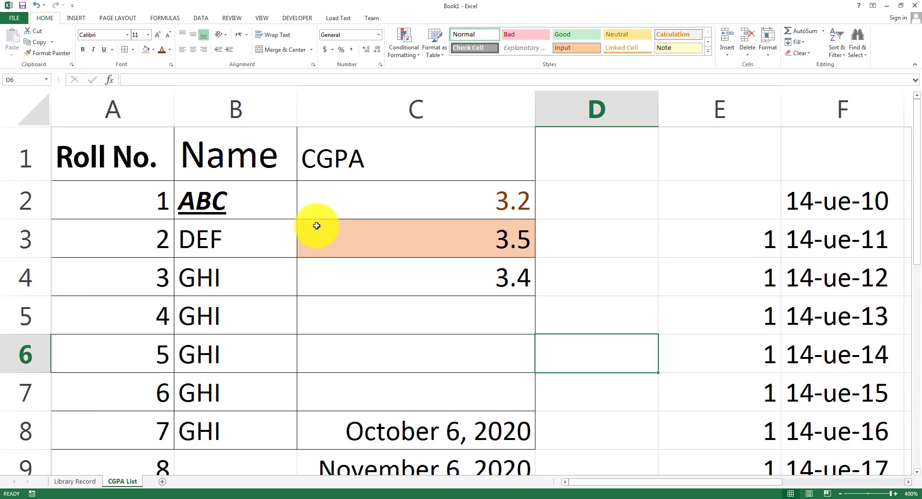
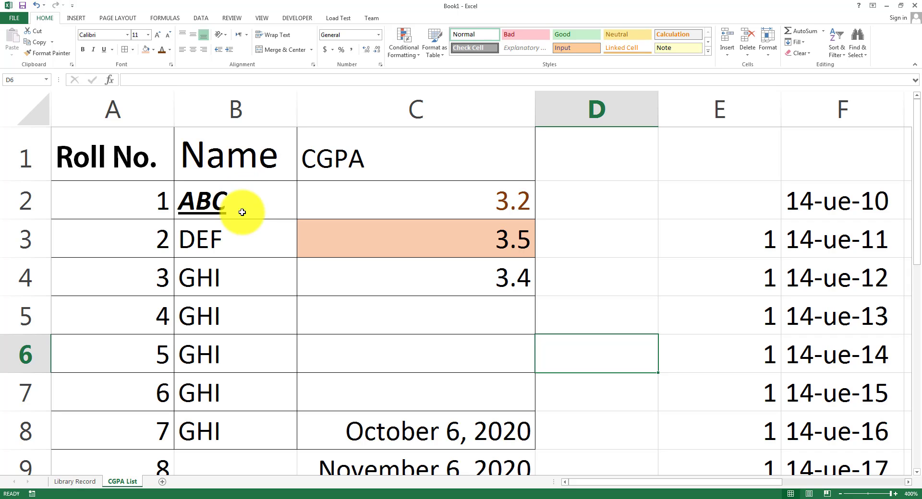
# Try right and center alignment on DEF in B3, and finish with it left-aligned.
pyautogui.click(241, 231)
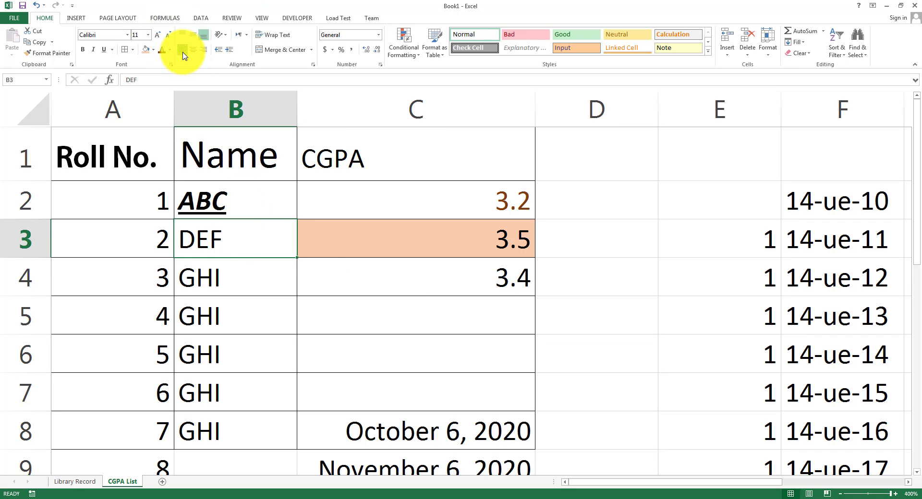
pyautogui.click(204, 50)
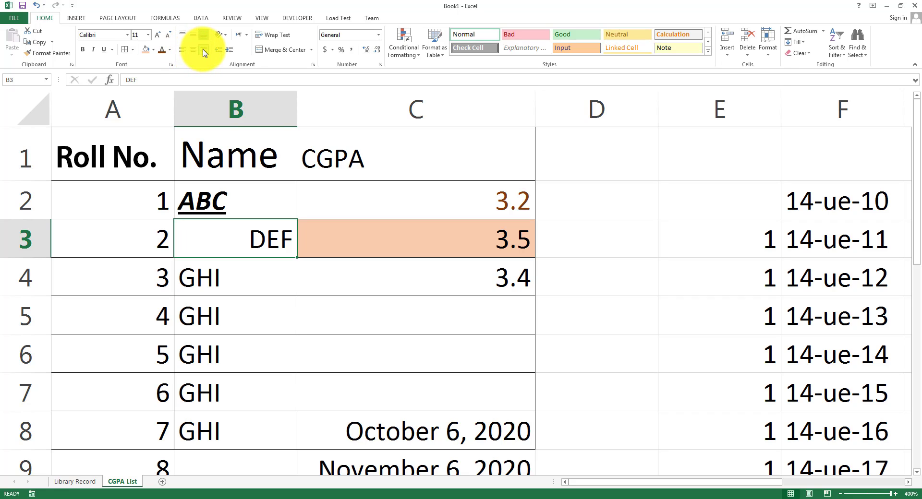
pyautogui.click(191, 50)
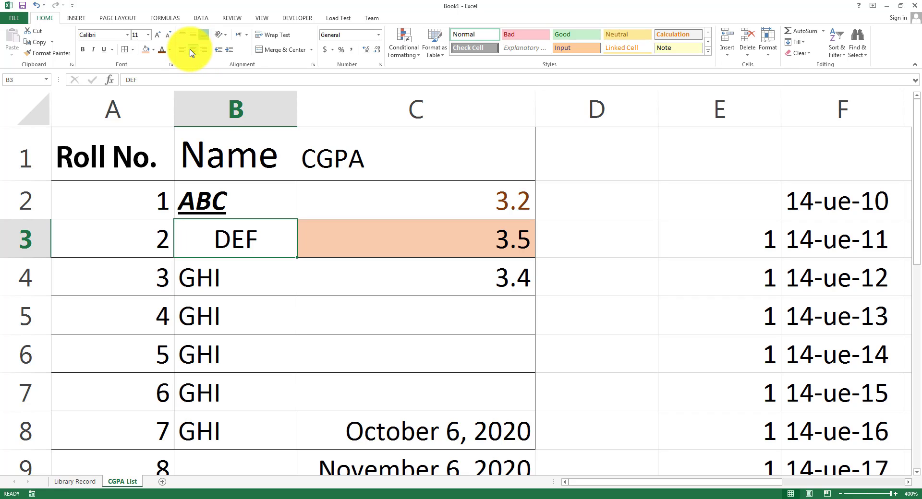
pyautogui.click(183, 50)
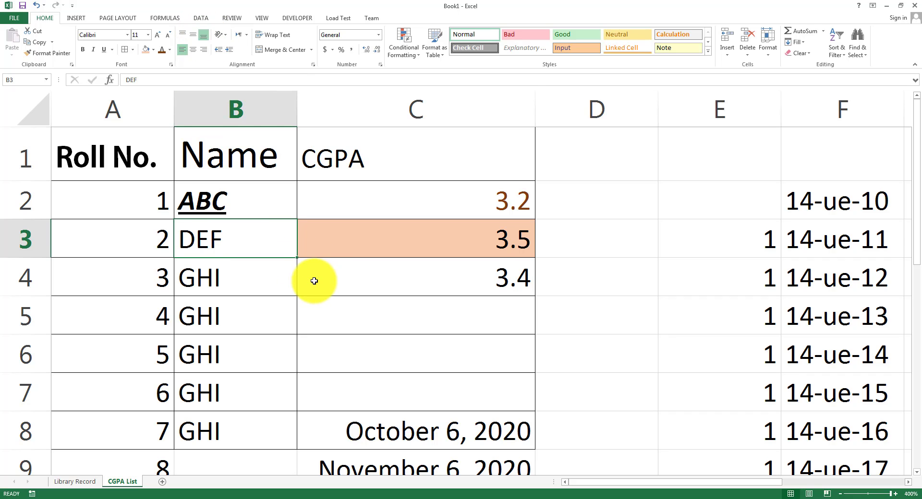
# Go to the empty rows below the data in the CGPA List sheet.
pyautogui.scroll(-3, 314, 283)
pyautogui.scroll(-1, 313, 282)
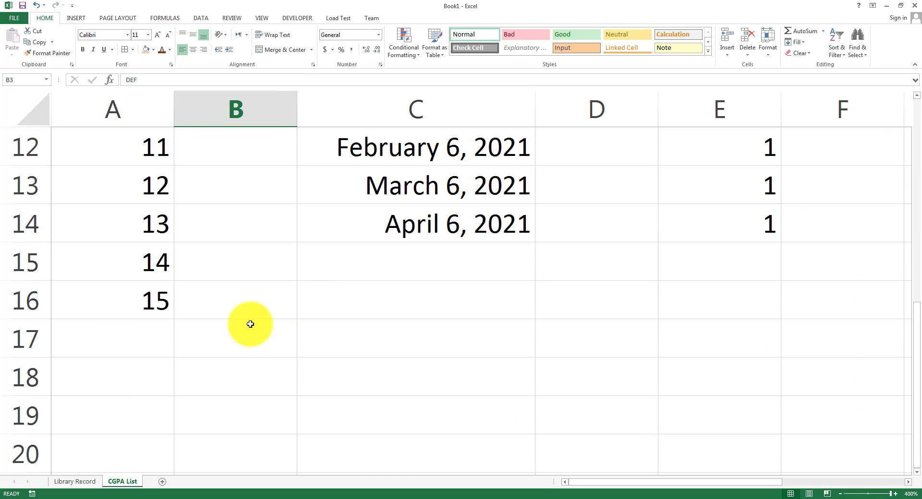
# Increase the height of row 16 and align the number in cell A16 to the top.
pyautogui.moveTo(42, 317); pyautogui.dragTo(41, 372)
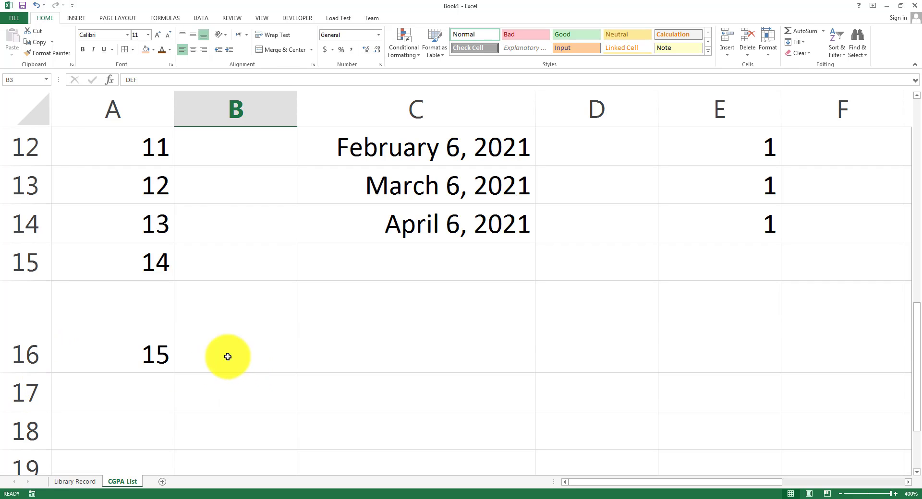
pyautogui.click(153, 350)
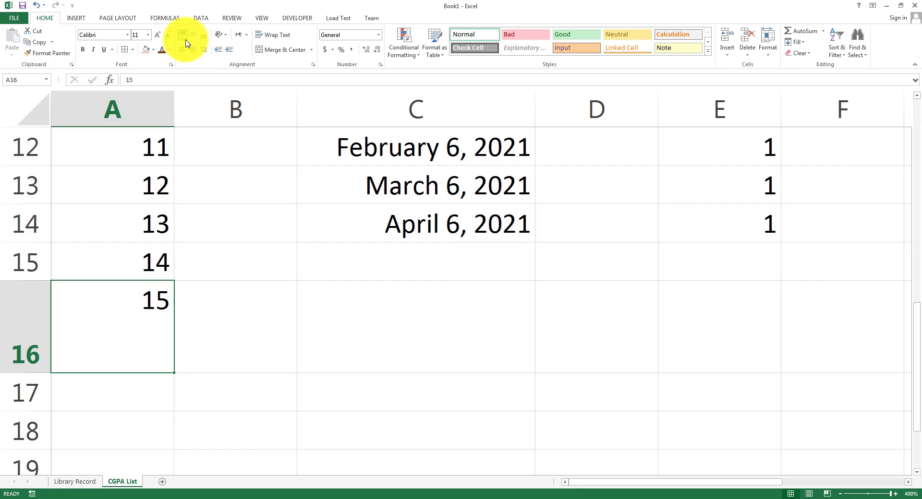
pyautogui.click(226, 38)
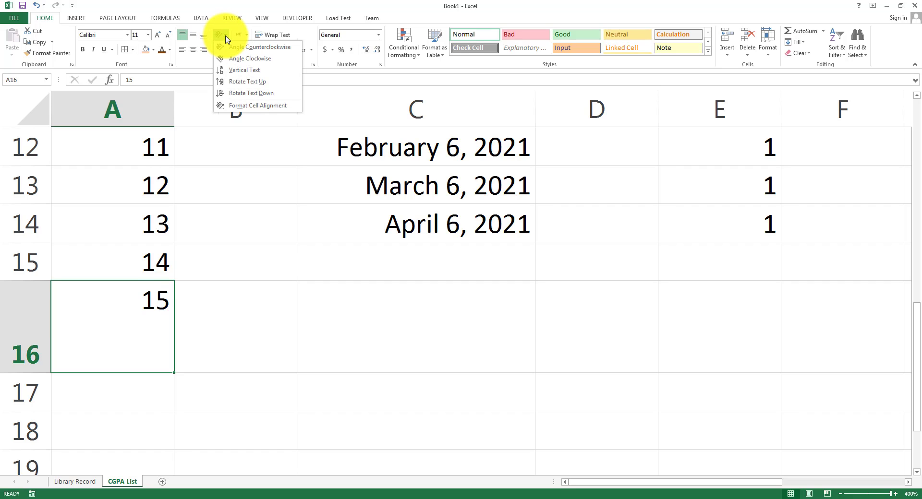
pyautogui.click(224, 36)
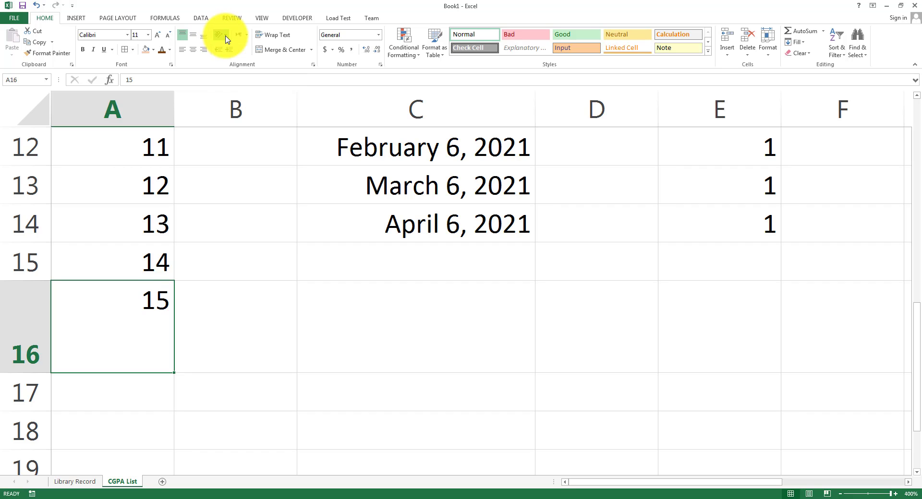
# Make row 1 taller and angle the Roll No. header in A1 counterclockwise.
pyautogui.scroll(2, 264, 230)
pyautogui.scroll(2, 265, 230)
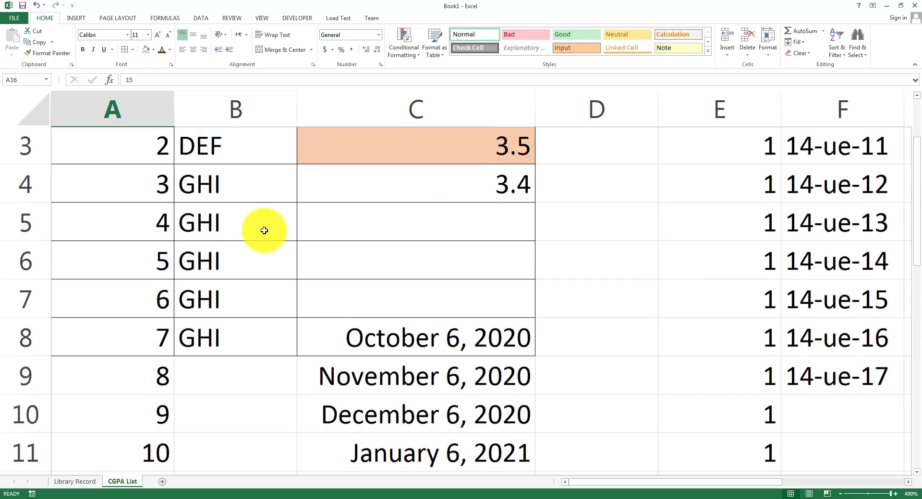
pyautogui.click(148, 160)
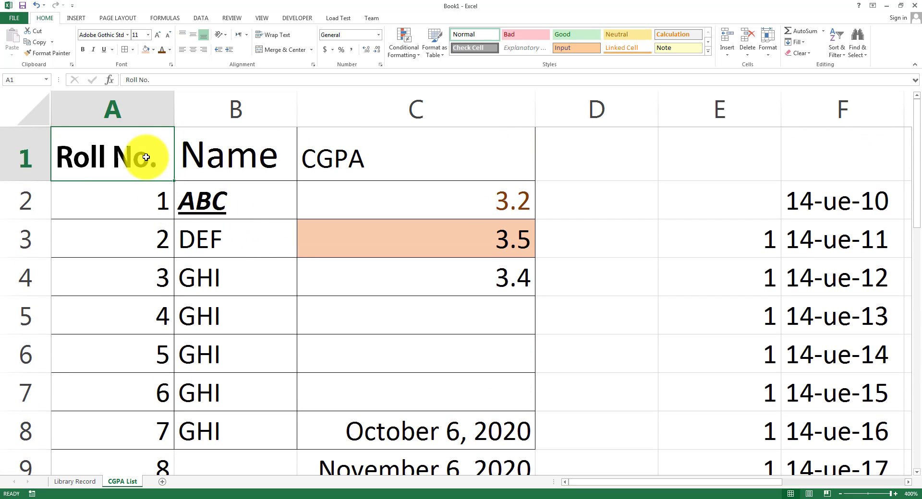
pyautogui.moveTo(42, 181); pyautogui.dragTo(41, 223)
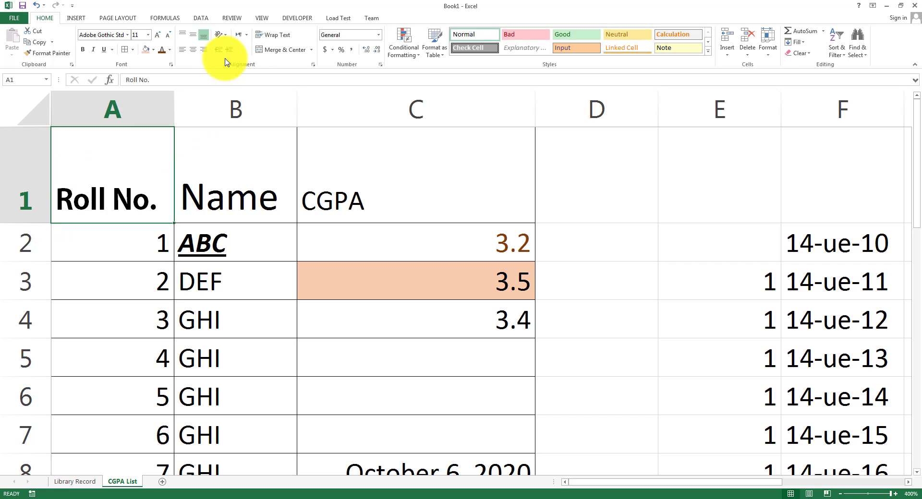
pyautogui.click(224, 36)
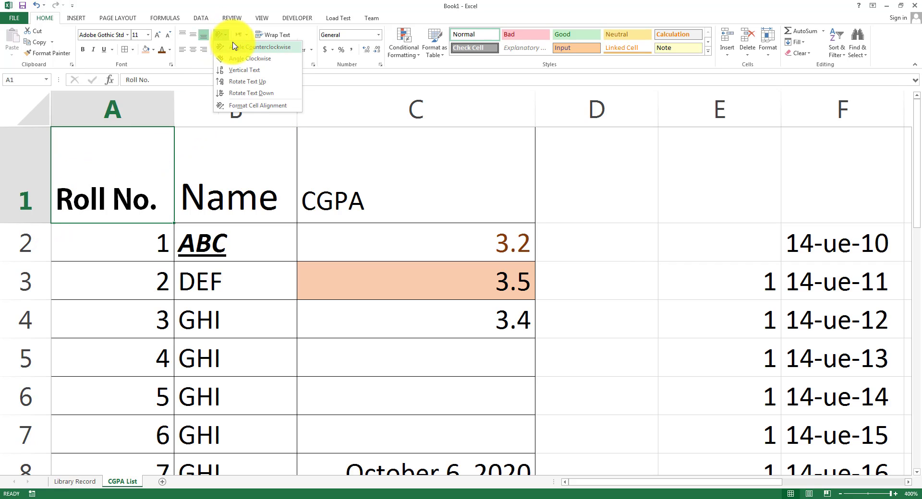
pyautogui.click(239, 48)
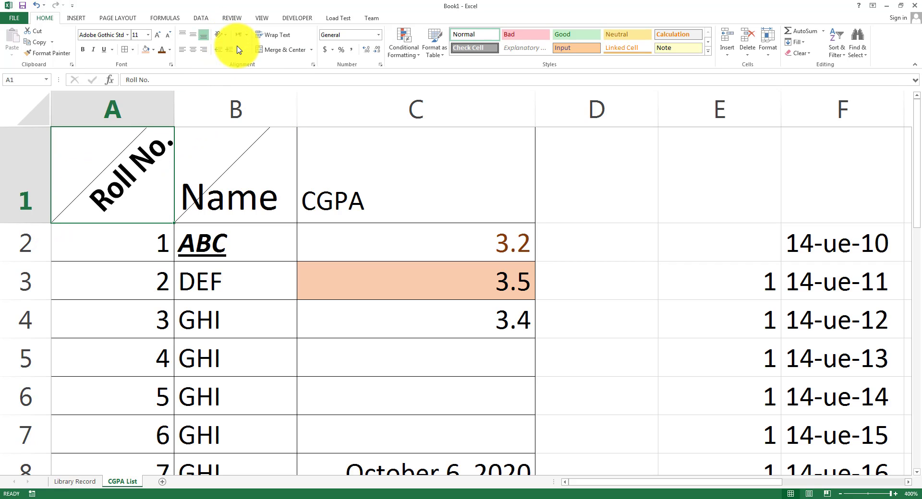
pyautogui.click(276, 233)
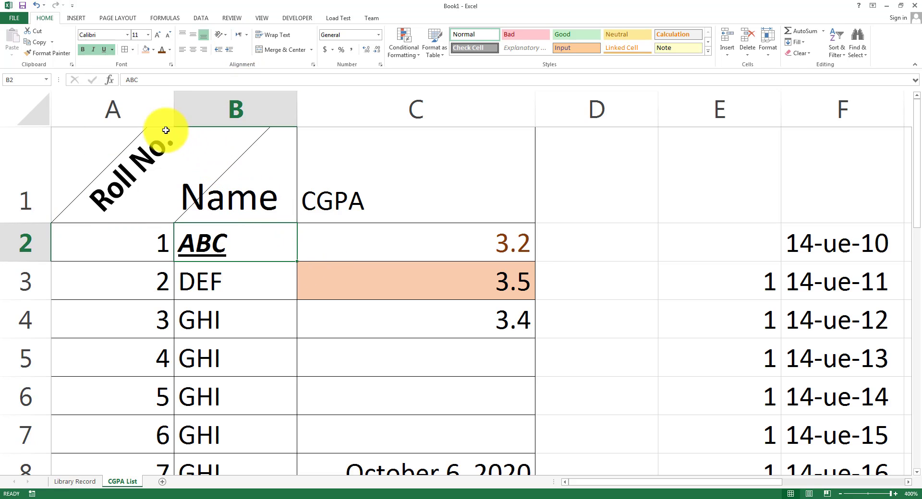
pyautogui.click(156, 142)
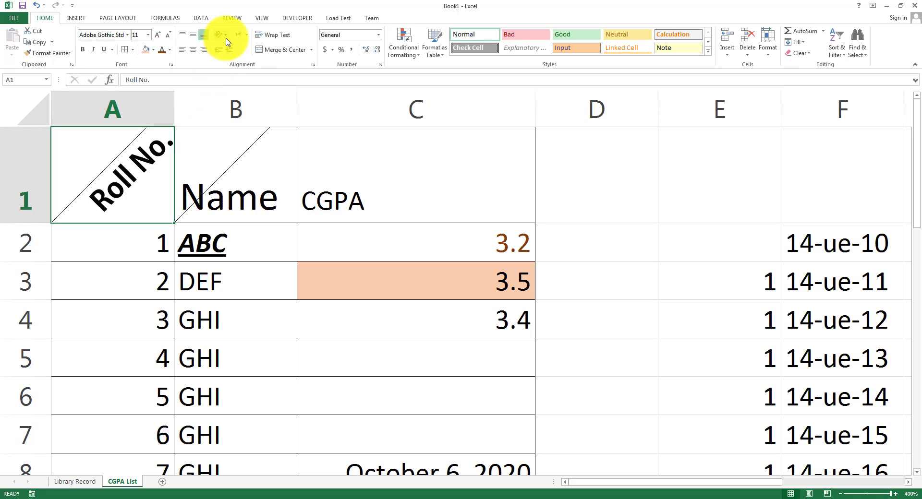
# Set the CGPA header in C1 to vertical text and enlarge row 1 to fit all its letters.
pyautogui.click(350, 171)
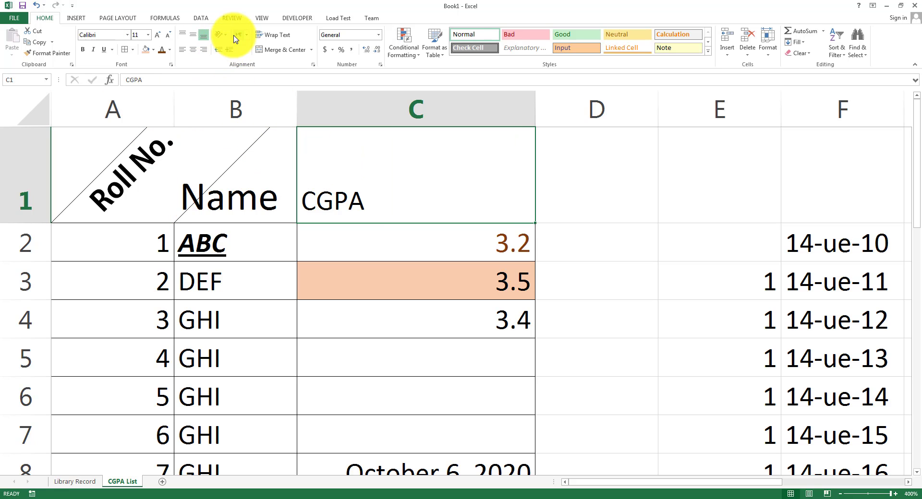
pyautogui.click(225, 35)
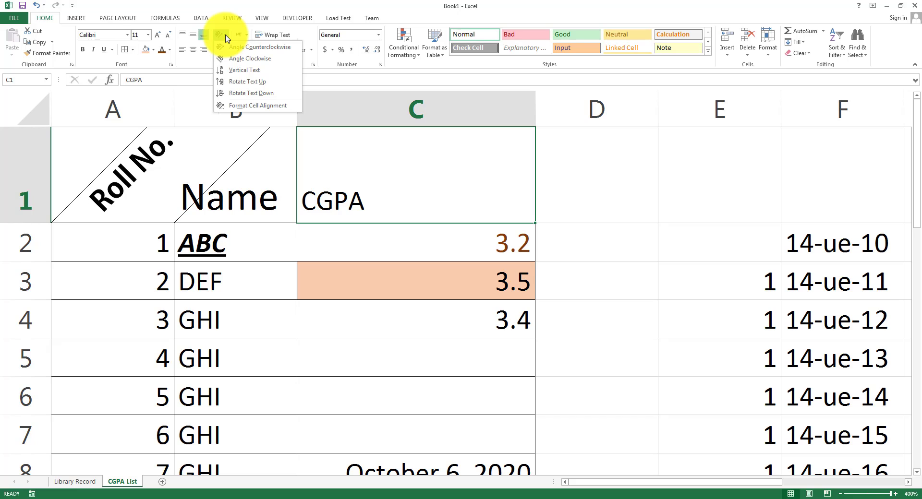
pyautogui.click(242, 70)
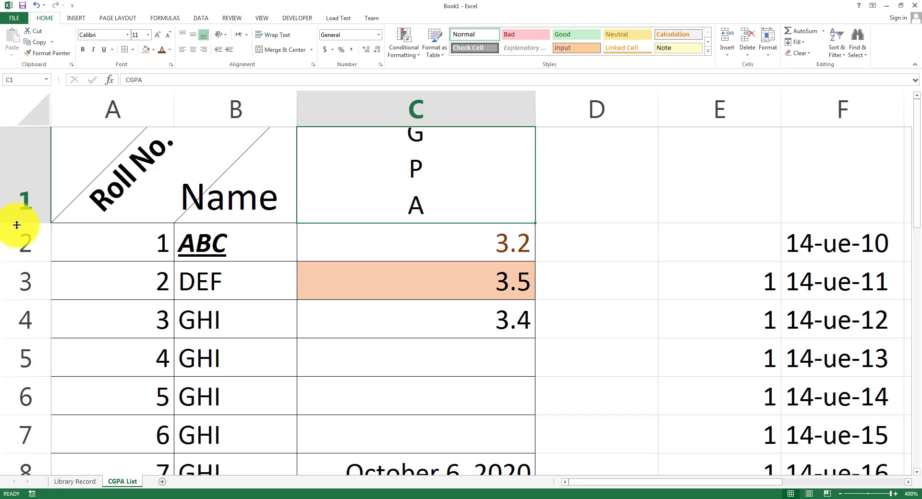
pyautogui.moveTo(16, 225); pyautogui.dragTo(19, 288)
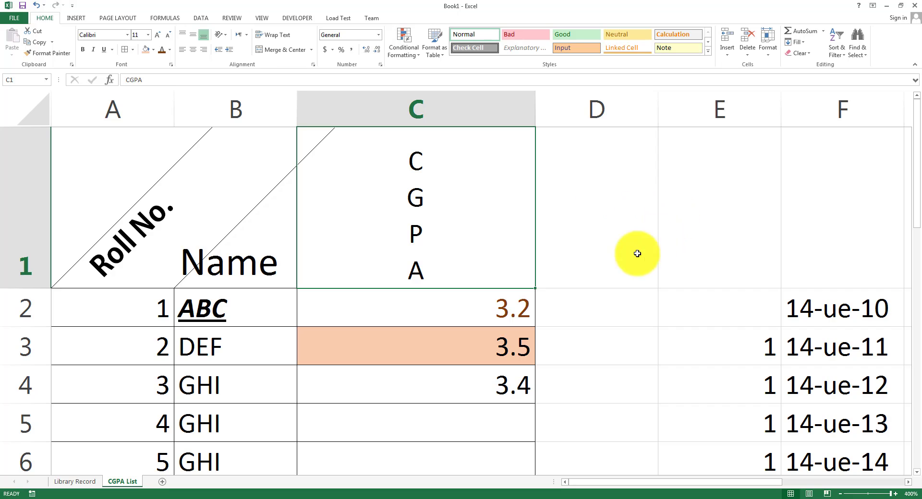
# Rotate the April 6, 2021 date in cell C14 downward with Rotate Text Down.
pyautogui.scroll(-4, 248, 343)
pyautogui.click(351, 169)
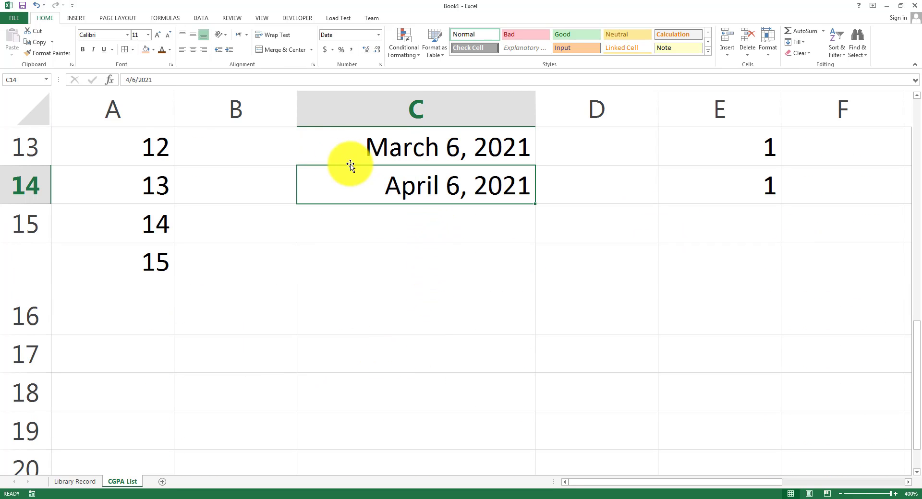
pyautogui.click(226, 36)
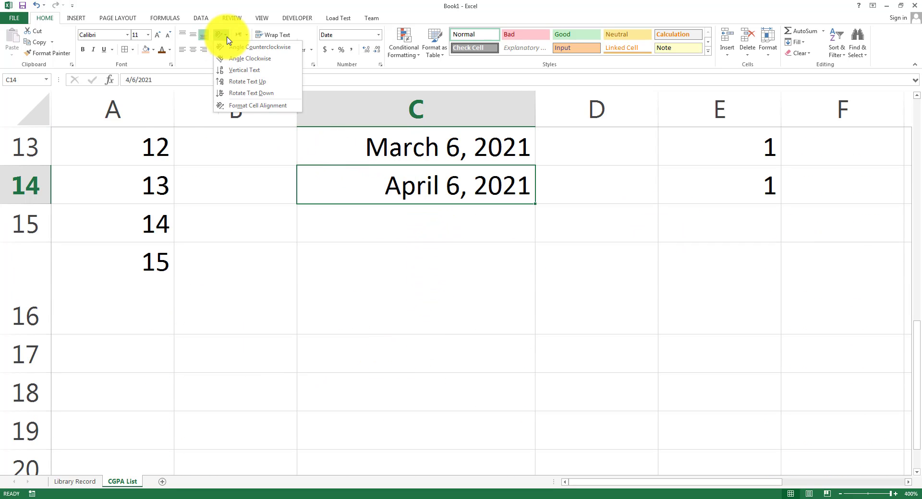
pyautogui.click(254, 95)
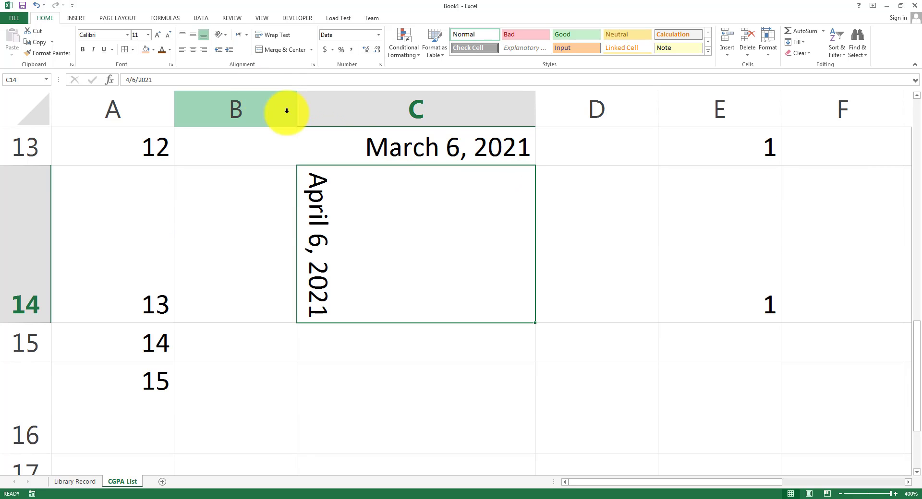
# Rotate the March 6, 2021 date in cell C13 upward and increase the height of row 13 to fit it.
pyautogui.click(390, 149)
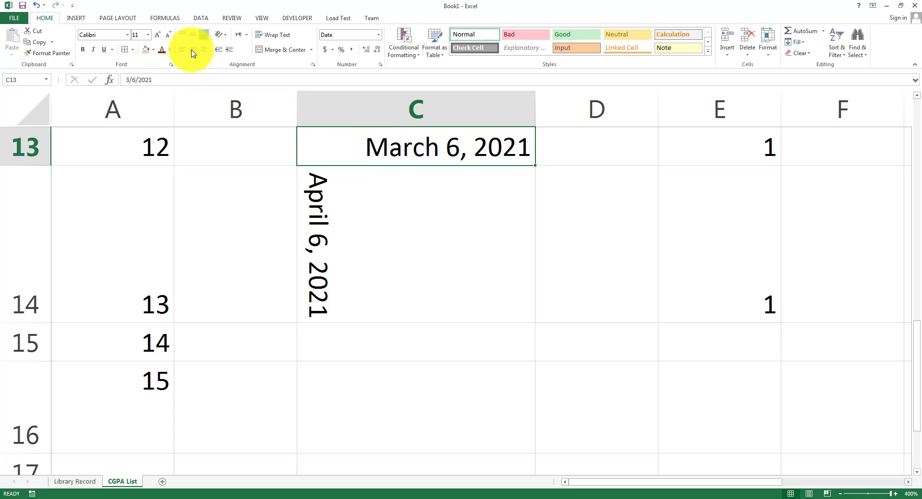
pyautogui.click(220, 38)
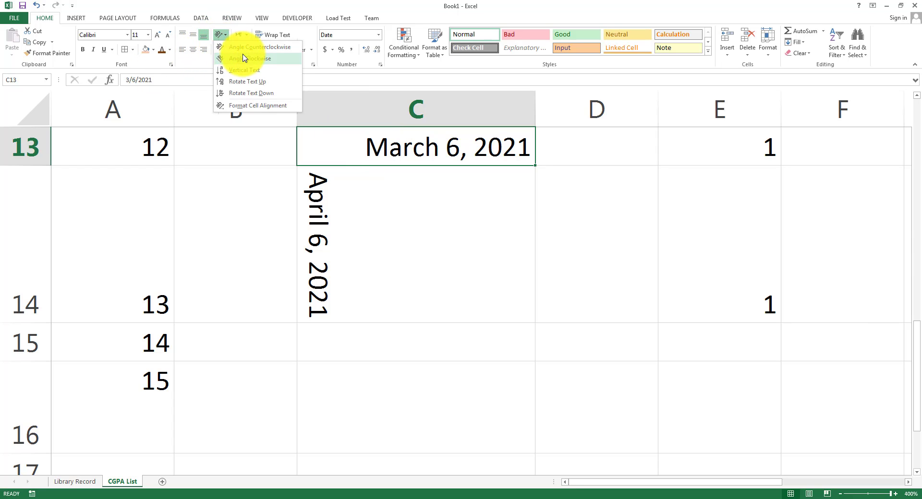
pyautogui.click(270, 76)
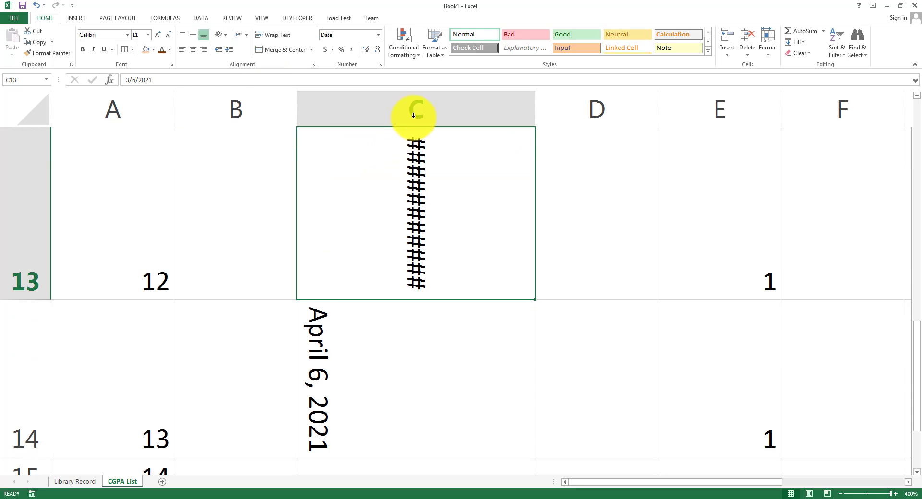
pyautogui.scroll(-1, 414, 115)
pyautogui.scroll(2, 375, 187)
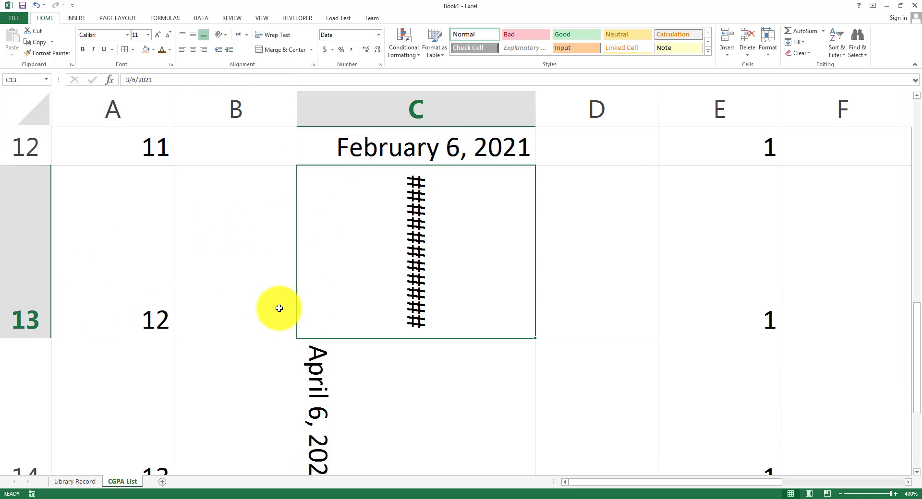
pyautogui.moveTo(18, 339); pyautogui.dragTo(16, 367)
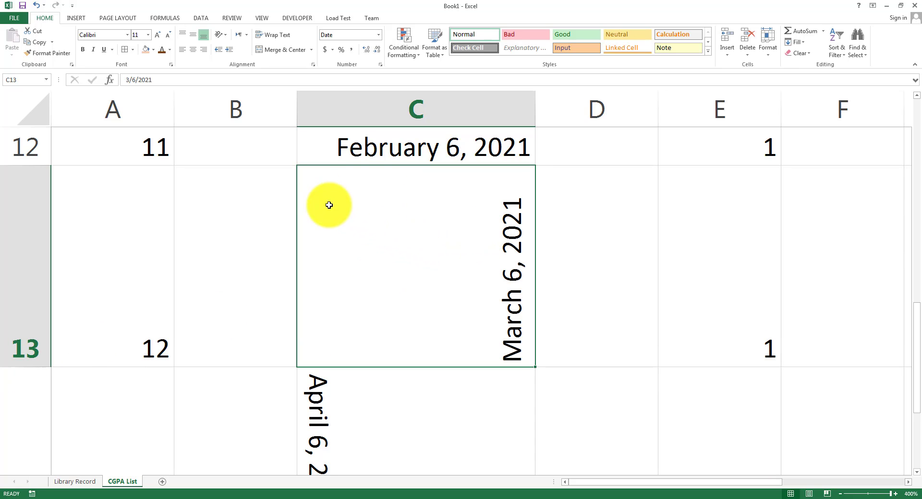
# Increase and decrease the indent of the date in C13 several times, leaving it horizontal and indented one level.
pyautogui.click(234, 54)
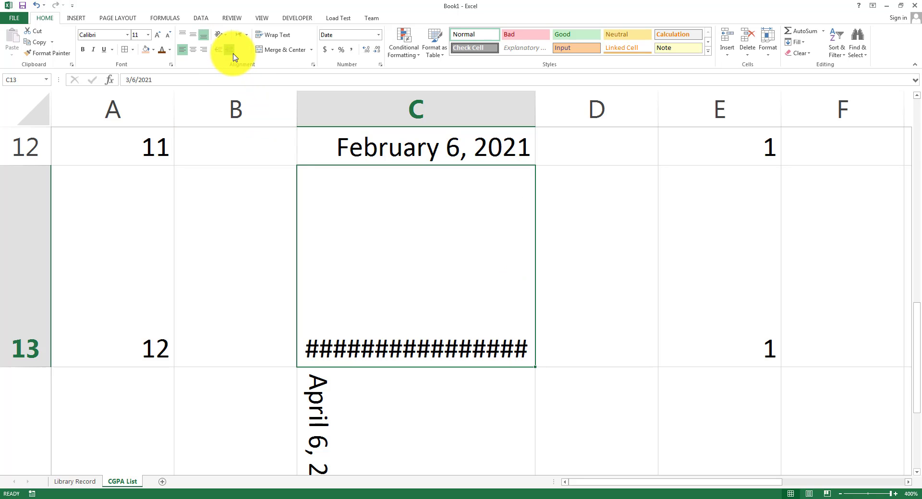
pyautogui.click(218, 54)
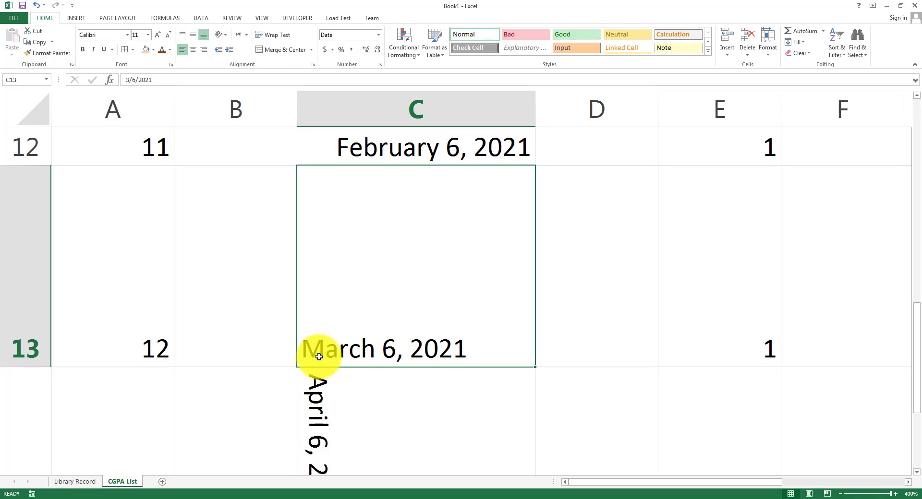
pyautogui.click(229, 49)
pyautogui.click(228, 50)
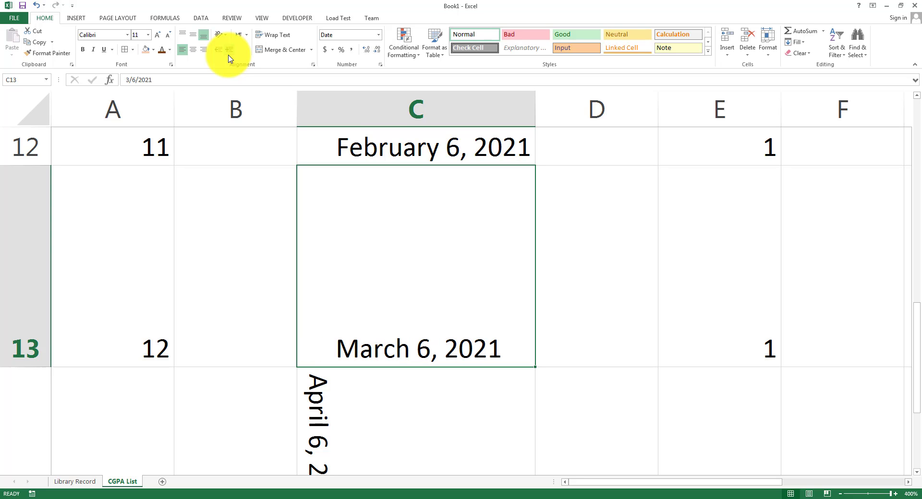
pyautogui.click(229, 52)
pyautogui.click(228, 52)
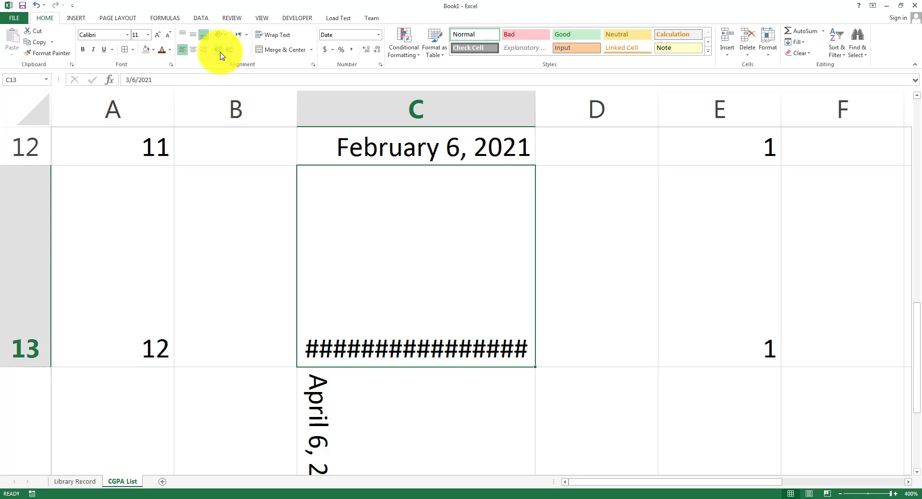
pyautogui.click(219, 52)
pyautogui.click(219, 53)
pyautogui.click(219, 53)
pyautogui.click(219, 53)
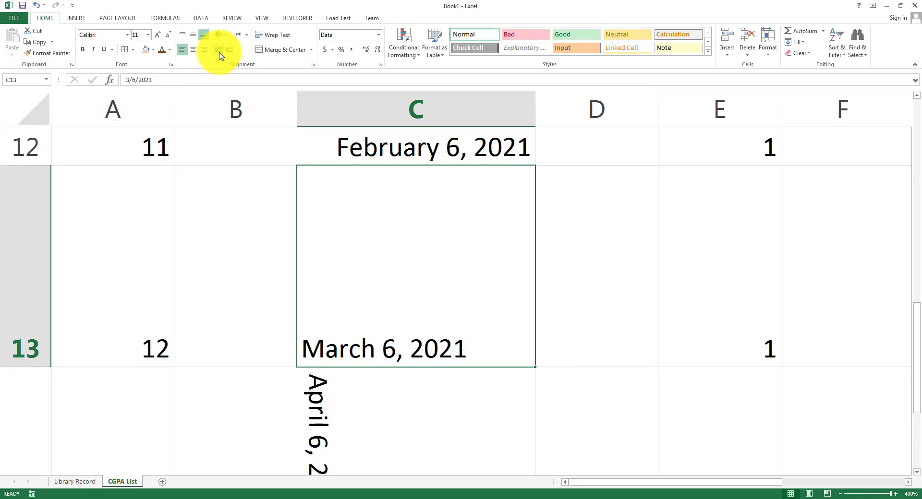
pyautogui.click(226, 56)
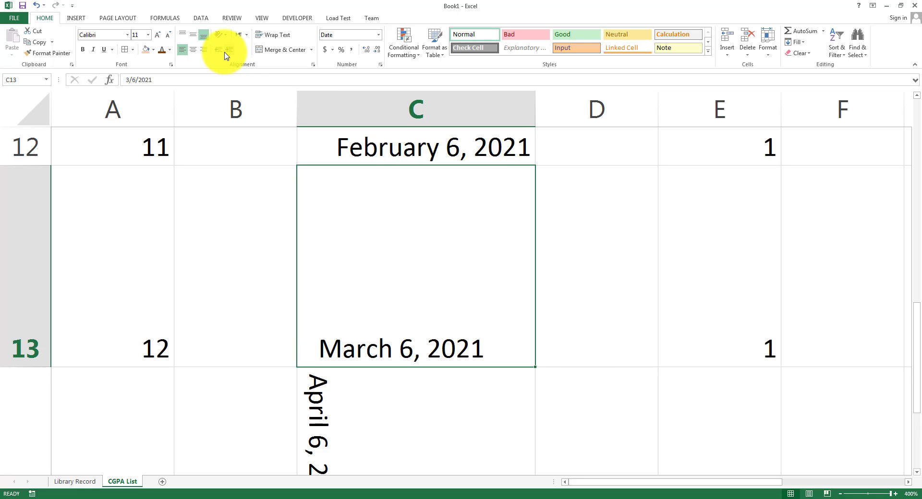
pyautogui.click(248, 37)
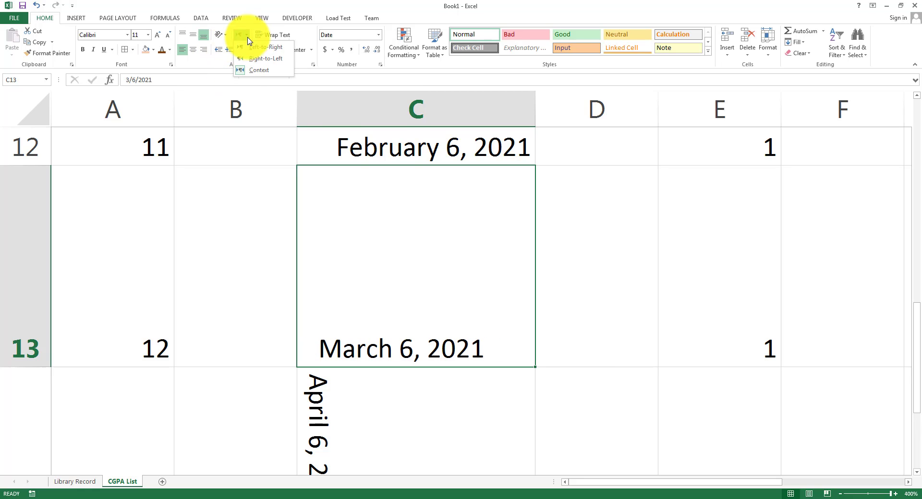
pyautogui.click(461, 320)
pyautogui.click(581, 302)
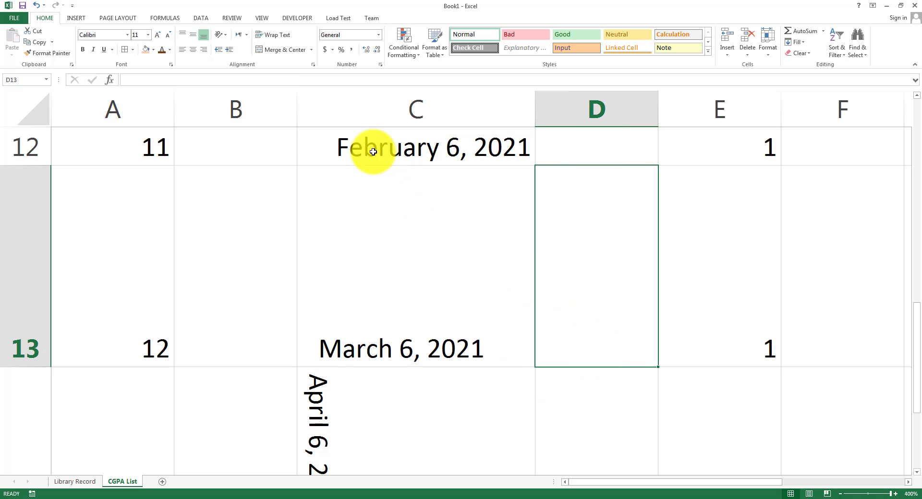
# Set the text direction of the empty cell C23 to Left-to-Right and enter the text asfafas.
pyautogui.scroll(-2, 384, 380)
pyautogui.click(331, 292)
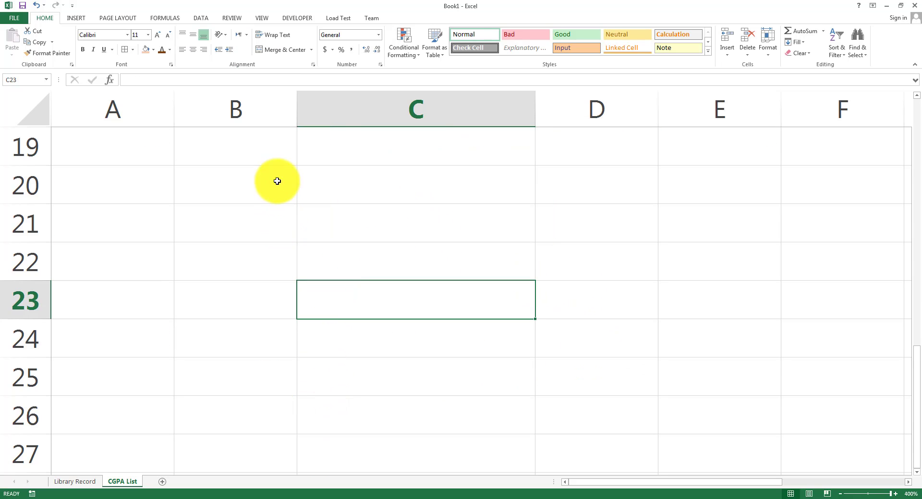
pyautogui.click(246, 39)
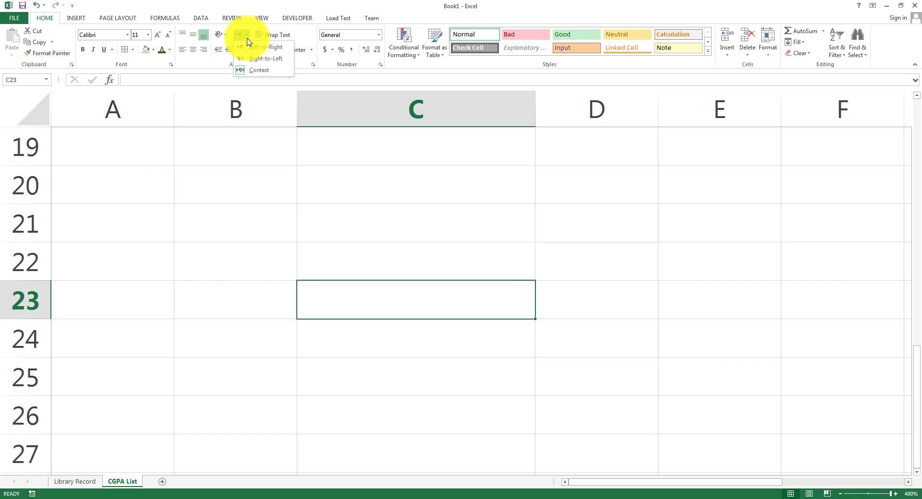
pyautogui.click(263, 58)
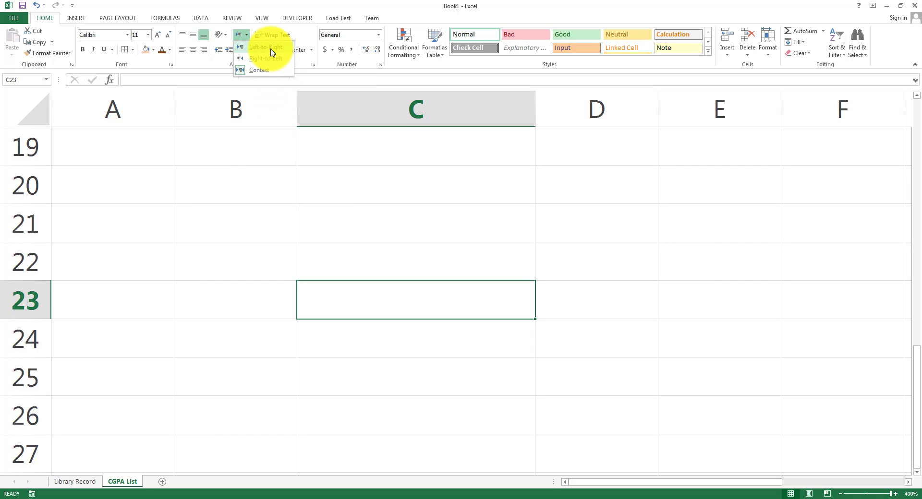
pyautogui.click(271, 52)
pyautogui.write('asfafas')
pyautogui.press('Return')
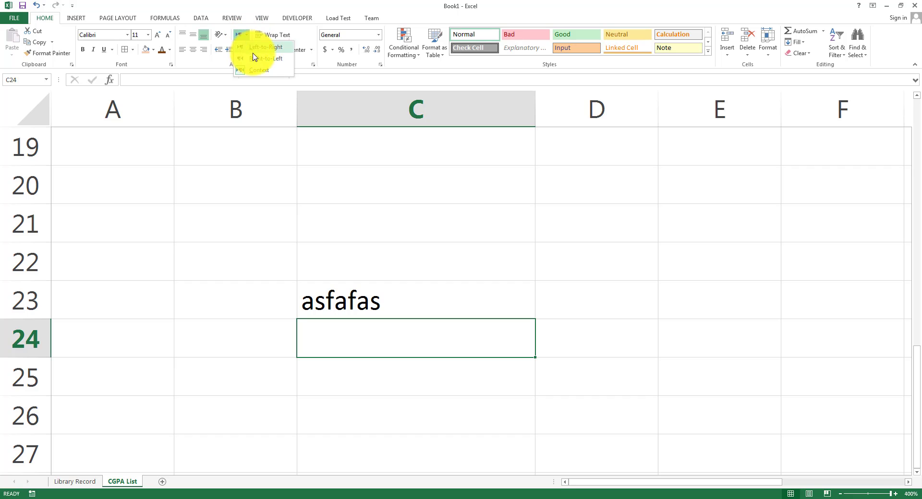
# Enter the text fgdfgdfg in cell C24, directly below asfafas, to try out the text direction setting.
pyautogui.write('fgdfgdfg')
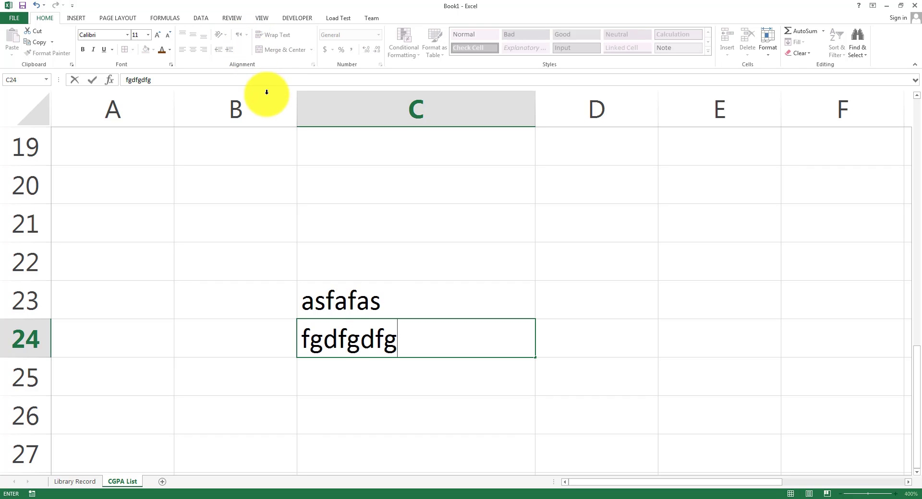
pyautogui.click(278, 113)
pyautogui.click(351, 240)
pyautogui.click(350, 288)
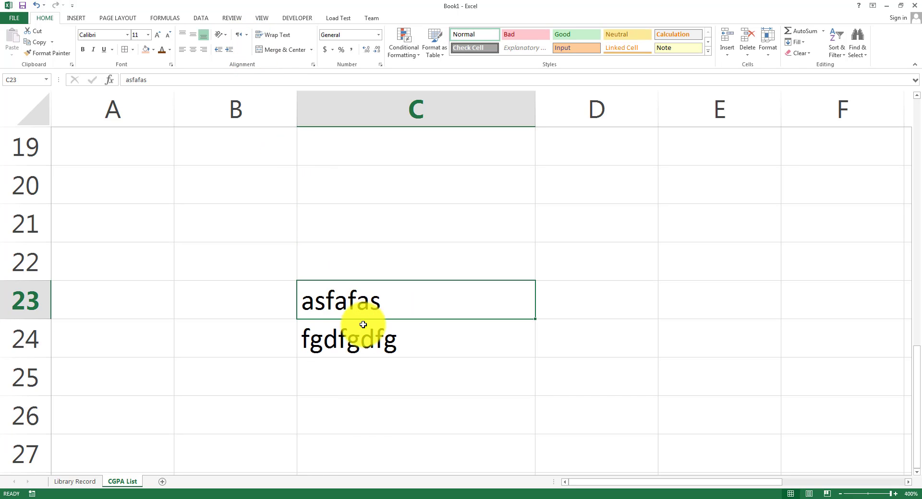
# Clear the sample text from cells C23 and C24.
pyautogui.moveTo(379, 368); pyautogui.dragTo(382, 309)
pyautogui.press('Delete')
pyautogui.click(300, 182)
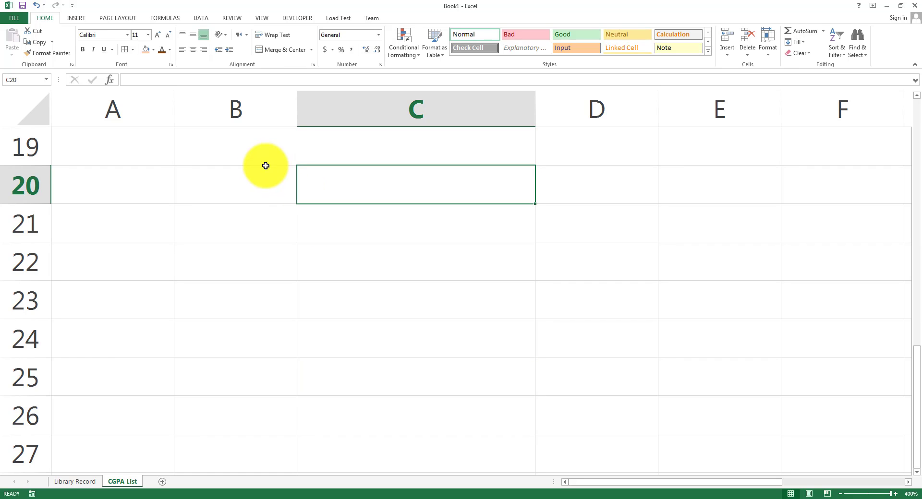
pyautogui.click(299, 286)
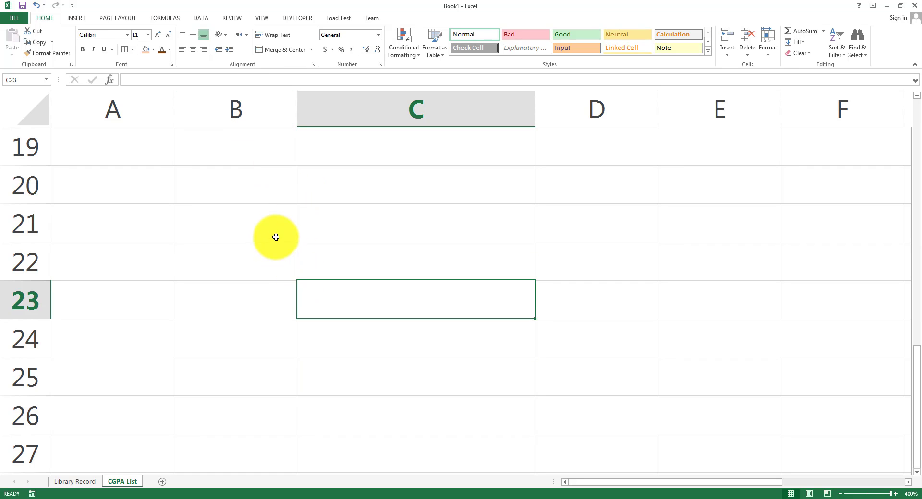
pyautogui.click(262, 186)
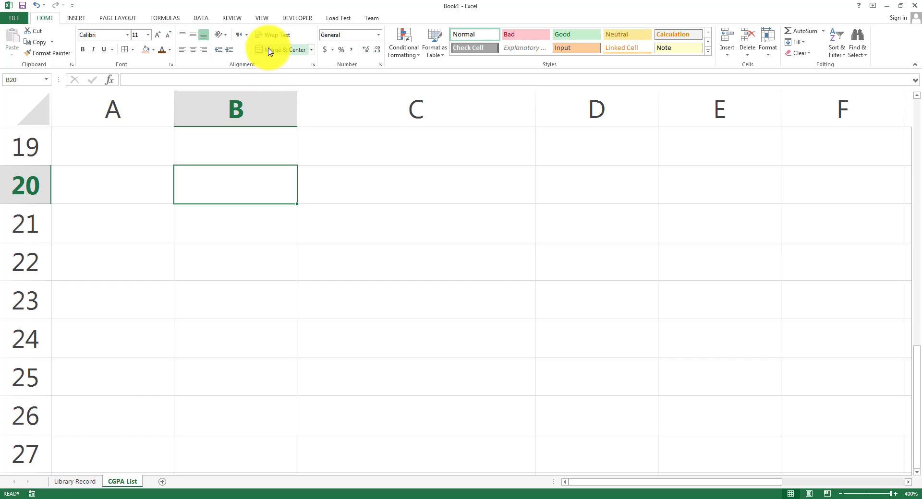
# Switch to the PowerPoint presentation, highlight the Wrap Text item on the Home slide, and return to Excel.
pyautogui.hotkey('alt', 'Tab')
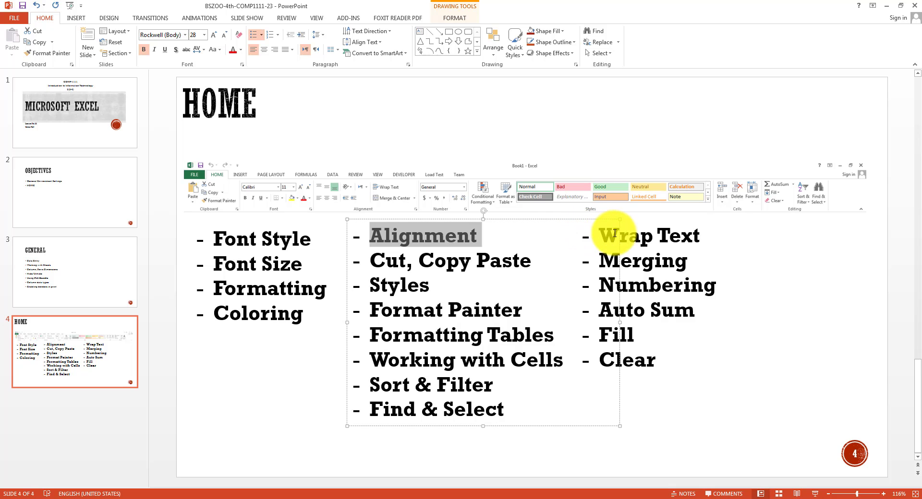
pyautogui.moveTo(601, 235); pyautogui.dragTo(705, 236)
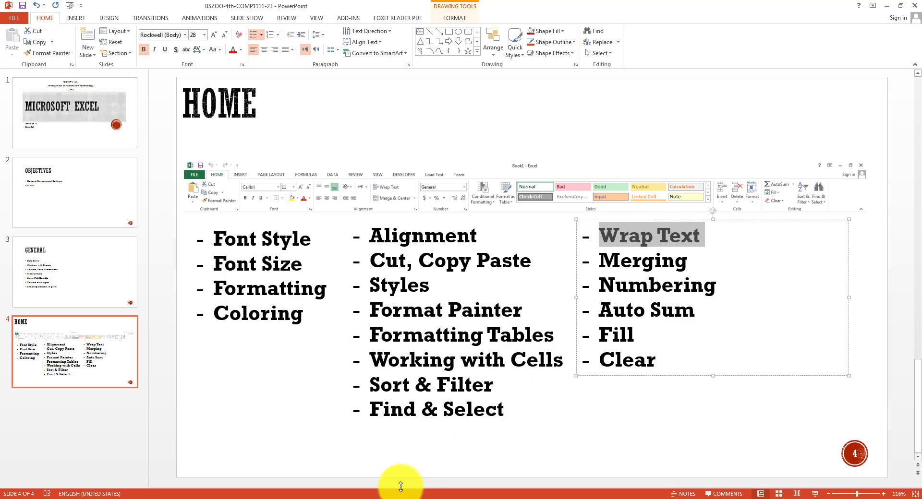
pyautogui.click(370, 496)
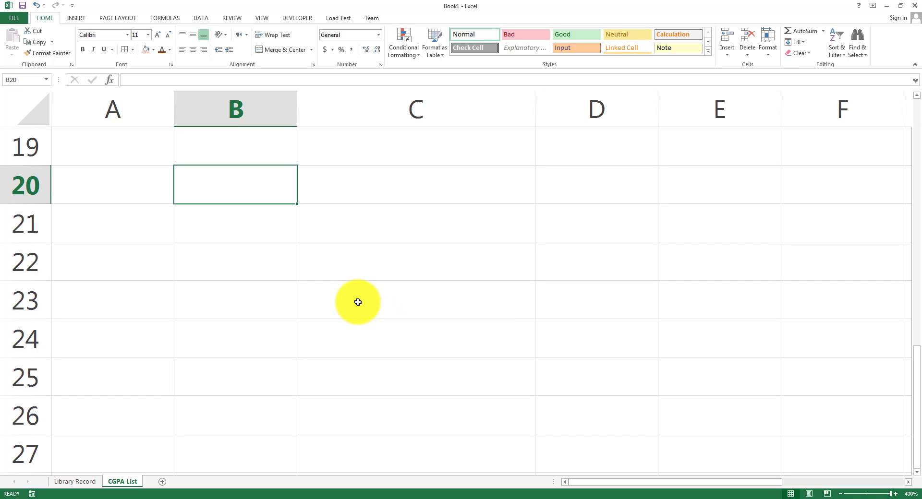
# Enter I am using Excel in cell B20 and turn on text wrapping for the cell.
pyautogui.write('I am using ')
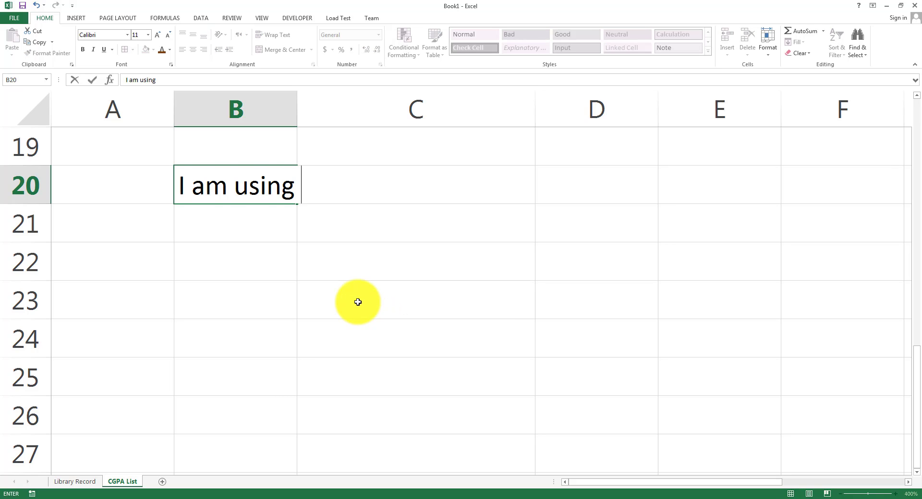
pyautogui.write('Excel')
pyautogui.press('Return')
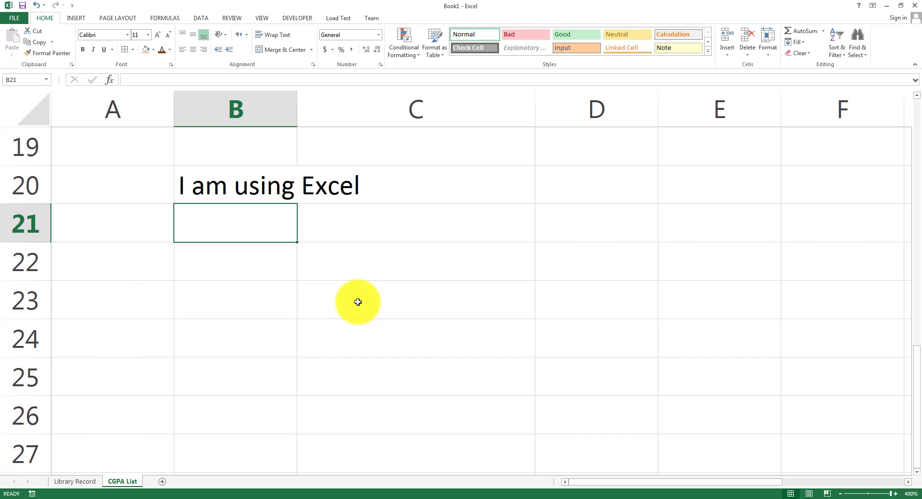
pyautogui.click(241, 193)
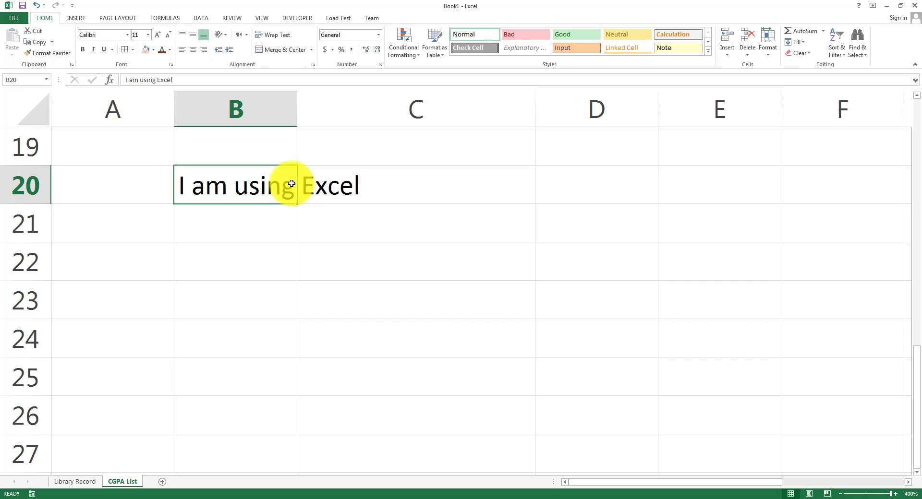
pyautogui.click(279, 36)
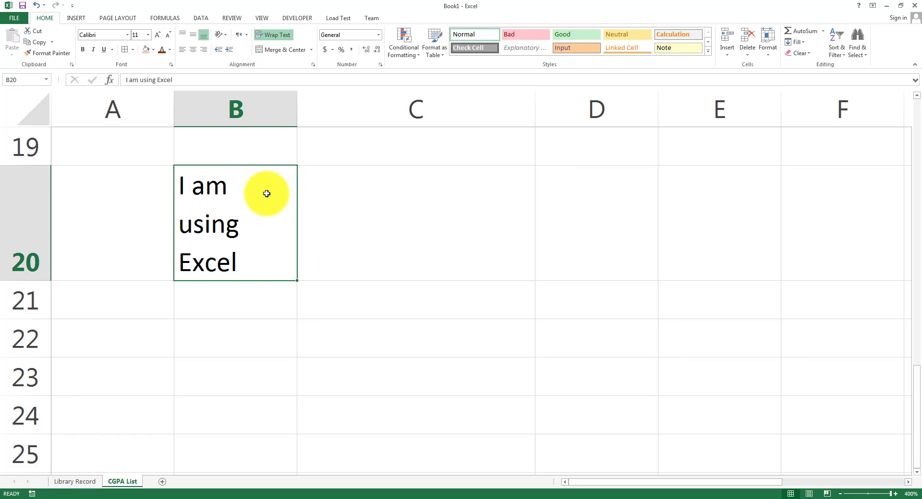
# Change the text in cell B20 to I have been using MS Excel since 2009. It is excellent SW.
pyautogui.doubleClick(252, 257)
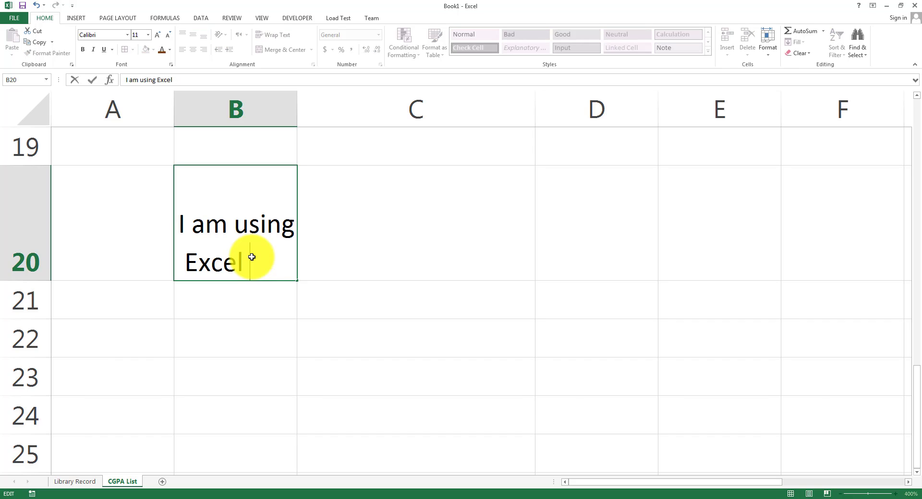
pyautogui.press('BackSpace')
pyautogui.press('BackSpace')
pyautogui.press('BackSpace')
pyautogui.press('BackSpace')
pyautogui.press('BackSpace')
pyautogui.press('BackSpace')
pyautogui.press('BackSpace')
pyautogui.press('BackSpace')
pyautogui.press('BackSpace')
pyautogui.press('BackSpace')
pyautogui.press('BackSpace')
pyautogui.press('BackSpace')
pyautogui.press('BackSpace')
pyautogui.press('BackSpace')
pyautogui.press('BackSpace')
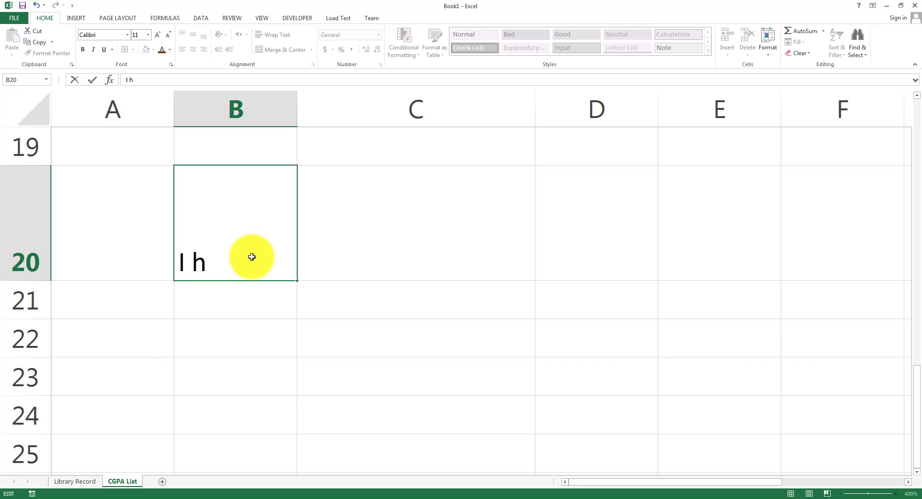
pyautogui.write('have been using ')
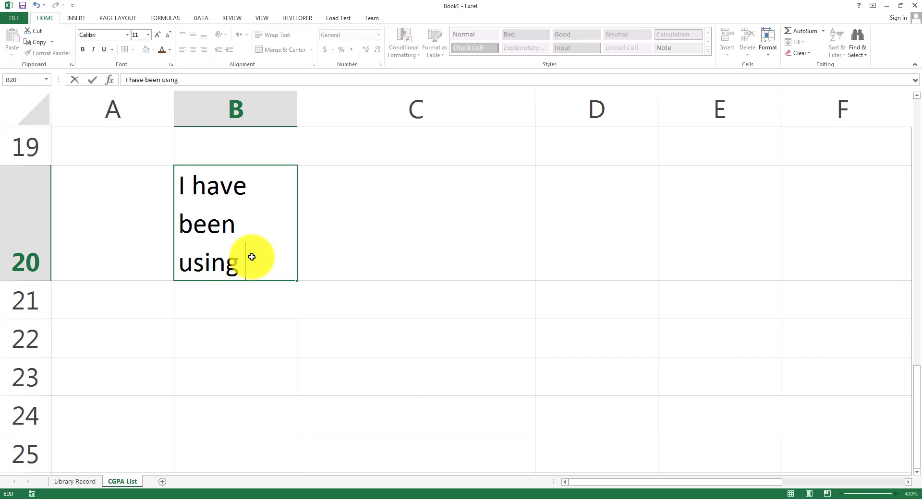
pyautogui.write('MS Excel')
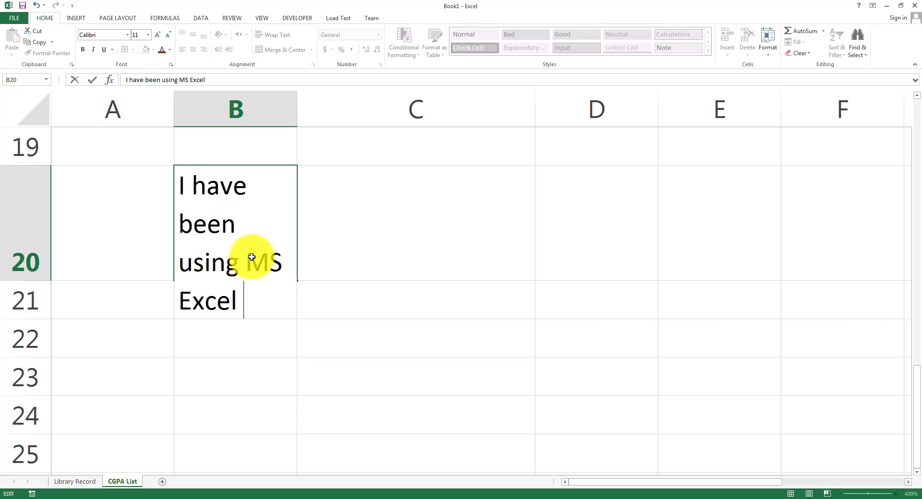
pyautogui.write(' since 20')
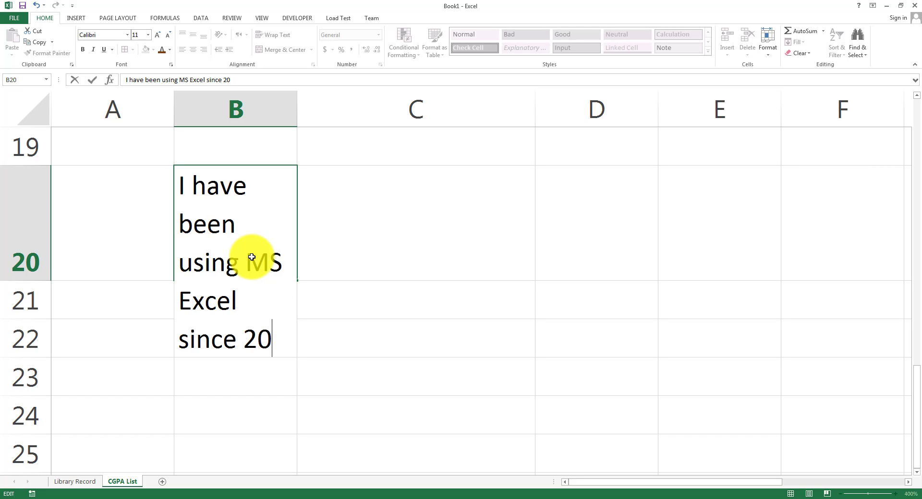
pyautogui.write('09. It is ex')
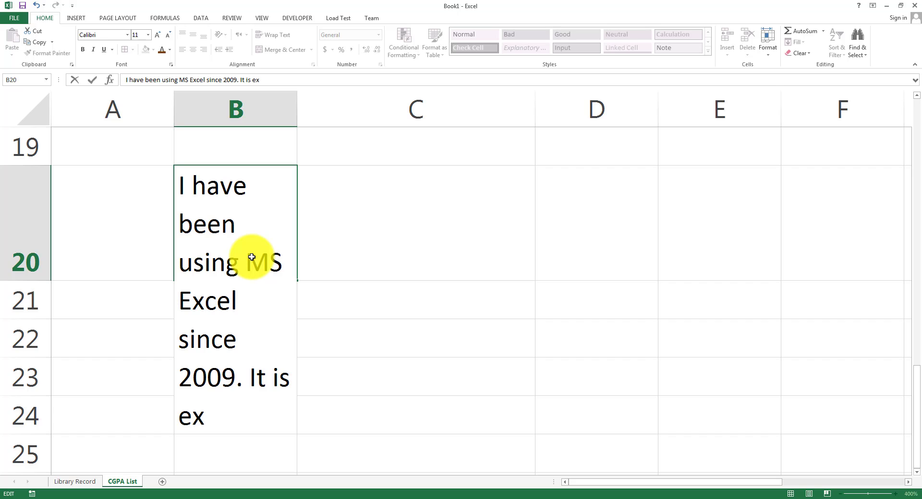
pyautogui.write('cellent SW')
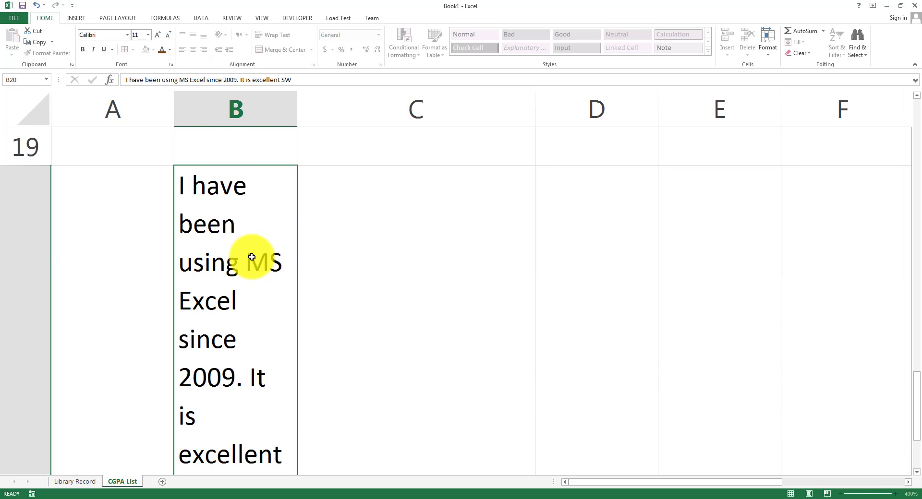
pyautogui.press('Return')
# Select cell B20 and zoom out to 280% to examine the whole wrapped text.
pyautogui.scroll(3, 227, 264)
pyautogui.scroll(-2, 232, 267)
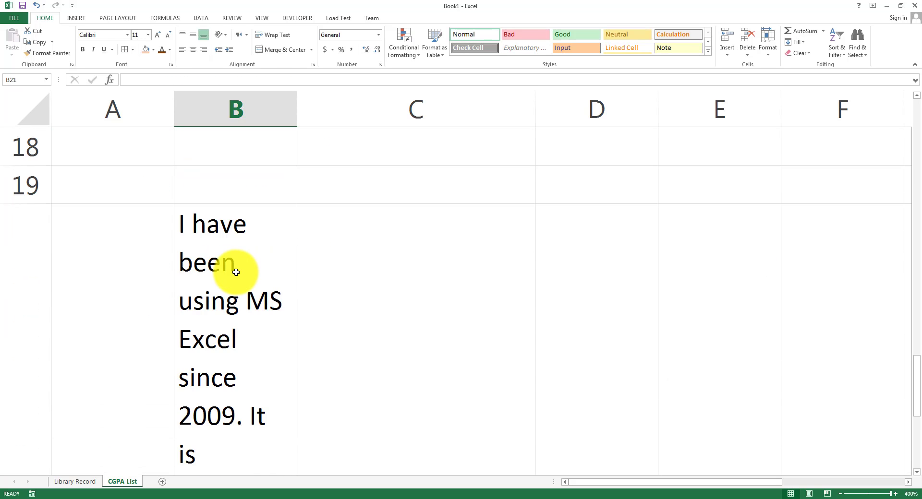
pyautogui.click(238, 280)
pyautogui.scroll(-3, 376, 272)
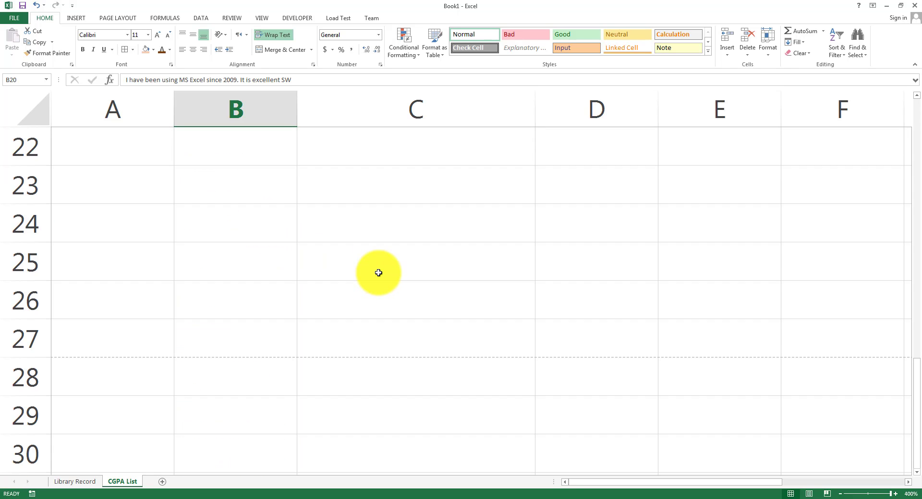
pyautogui.scroll(2, 378, 273)
pyautogui.scroll(-8, 379, 273)
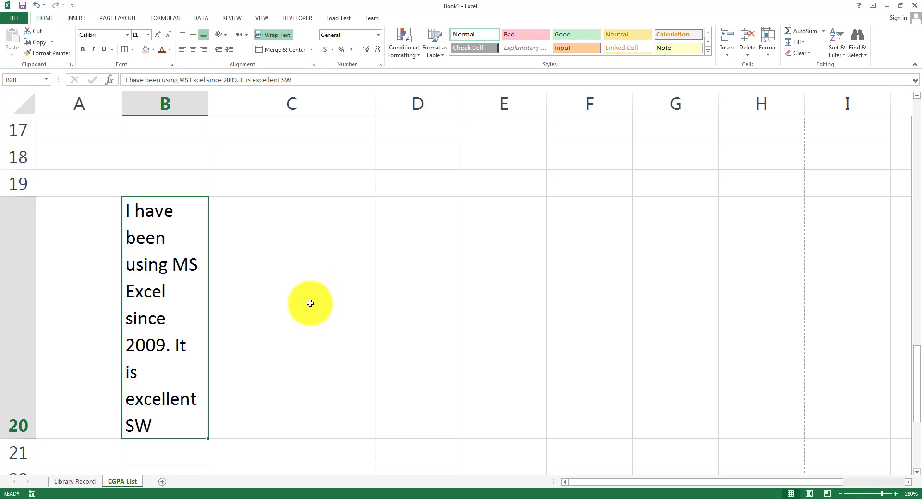
# Switch to the PowerPoint presentation, highlight the Cut, Copy Paste item on the Home slide, and return to Excel.
pyautogui.click(363, 495)
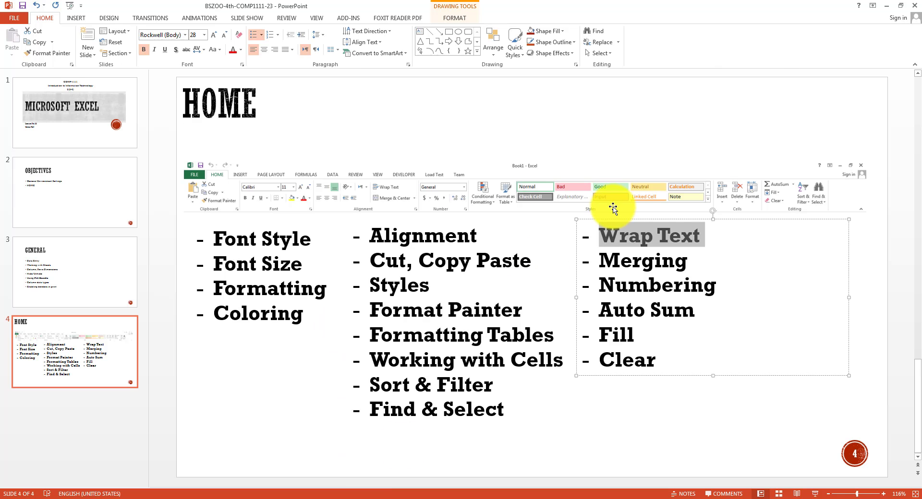
pyautogui.click(385, 260)
pyautogui.tripleClick(469, 260)
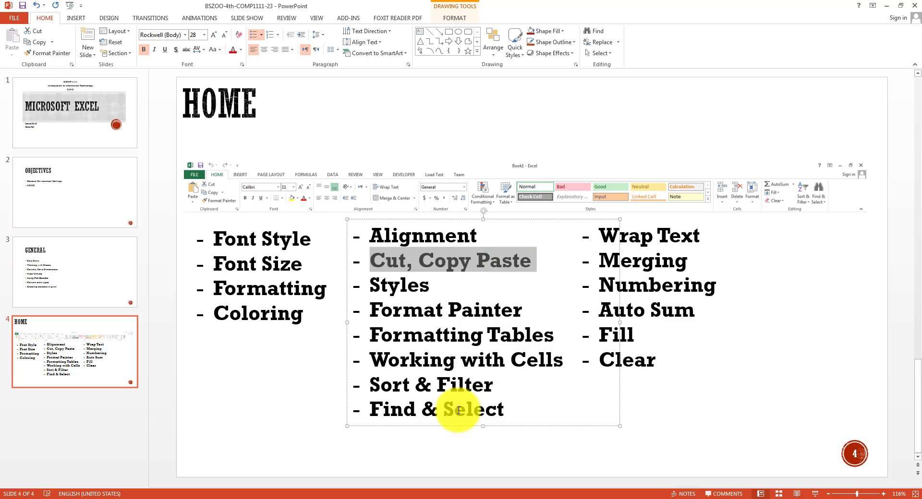
pyautogui.click(376, 494)
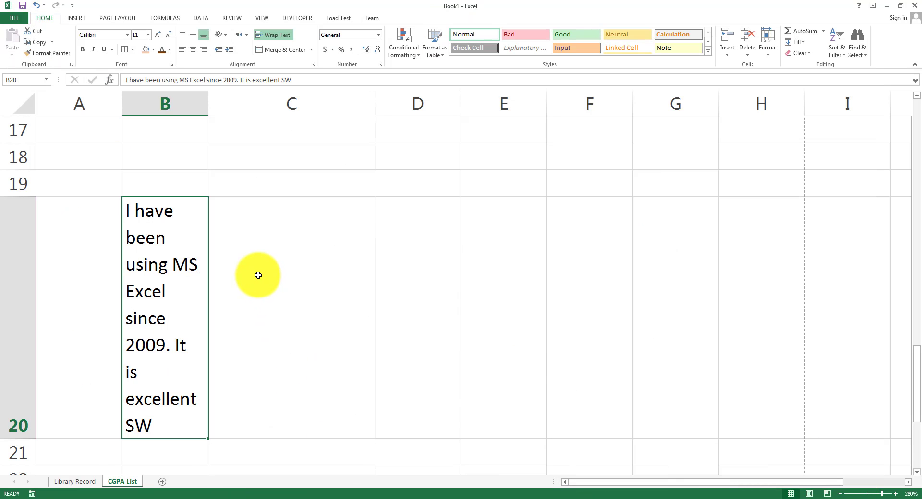
# Copy the value 14-ue-12 from cell F4 and paste it into cell G4.
pyautogui.scroll(5, 257, 274)
pyautogui.click(586, 184)
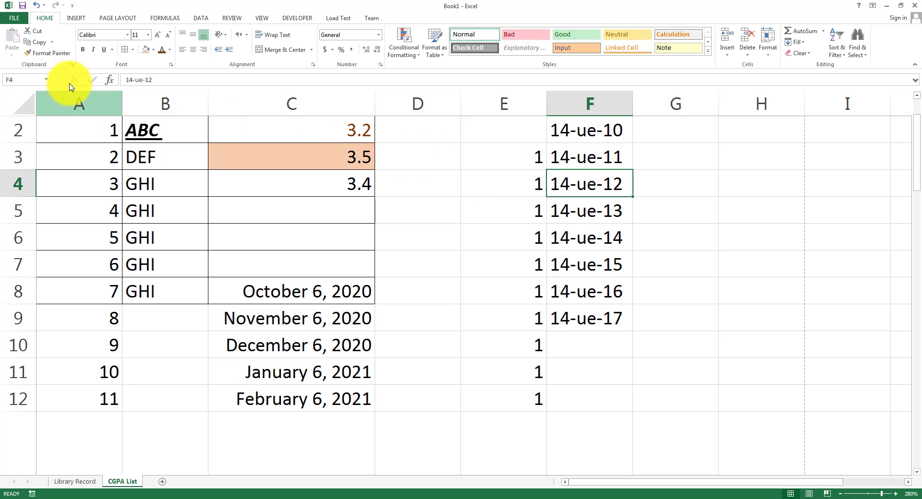
pyautogui.click(36, 41)
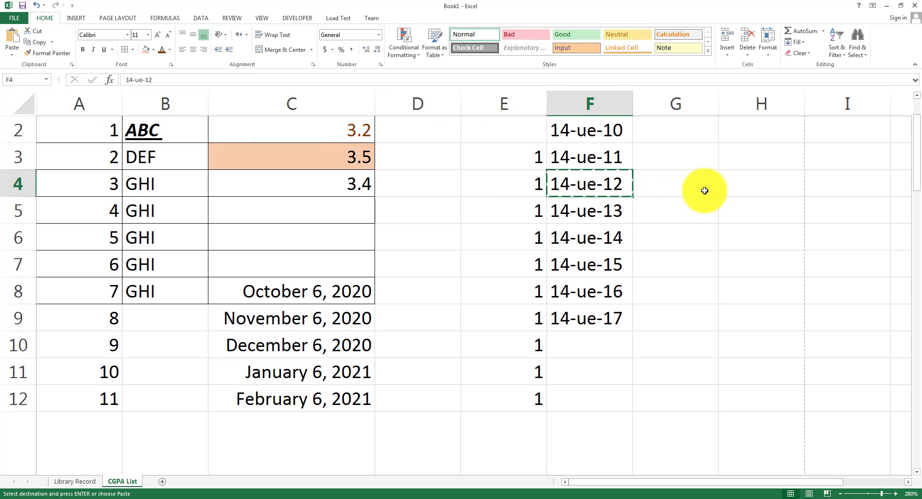
pyautogui.click(673, 177)
pyautogui.rightClick(671, 176)
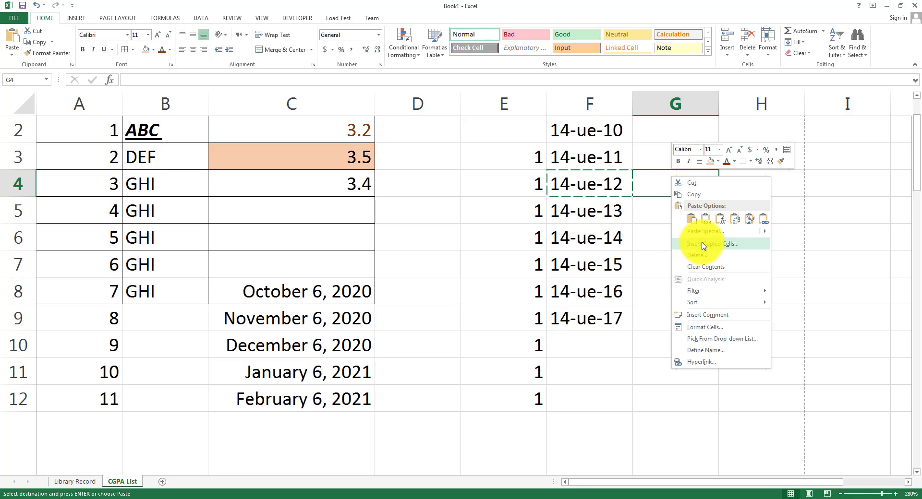
pyautogui.click(655, 180)
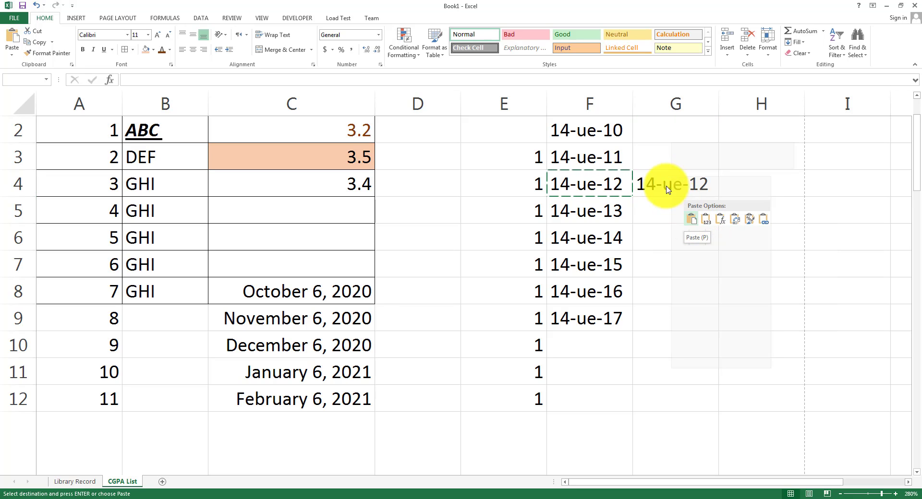
pyautogui.rightClick(655, 178)
pyautogui.click(656, 178)
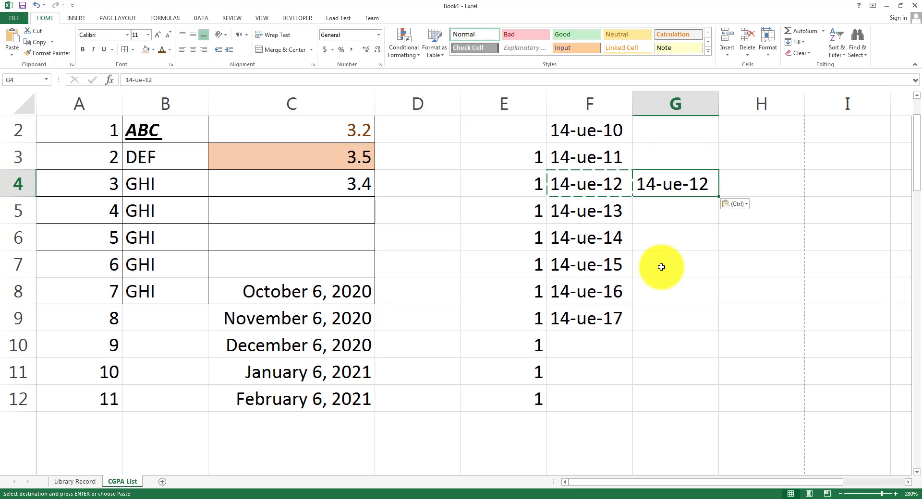
# Cut the value 14-ue-11 from cell F3 and paste it into cell H3.
pyautogui.click(596, 158)
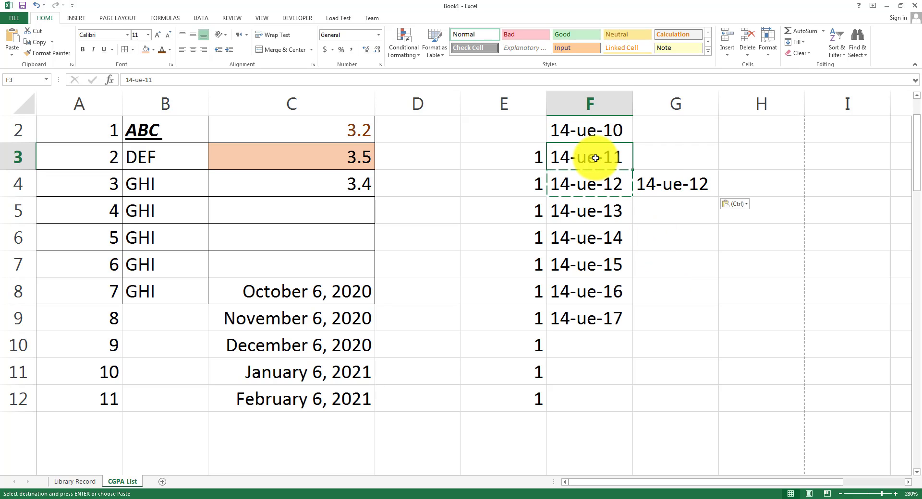
pyautogui.click(35, 31)
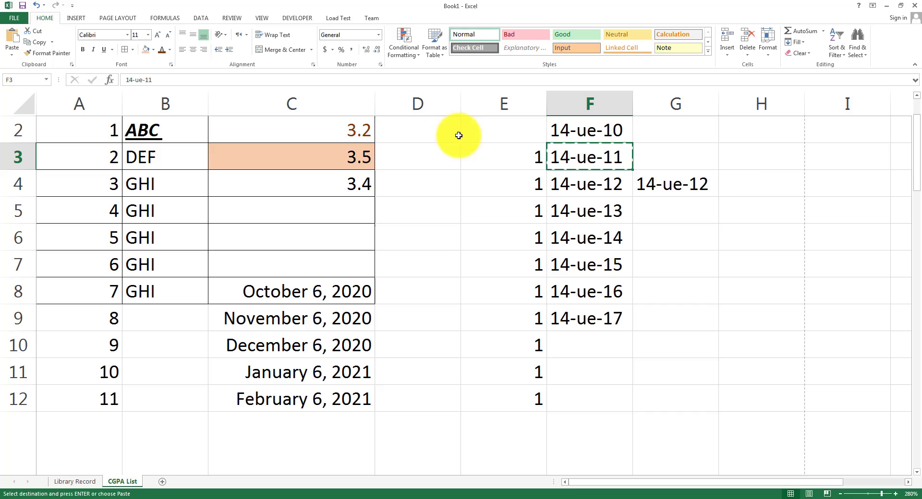
pyautogui.click(737, 169)
pyautogui.hotkey('ctrl', 'v')
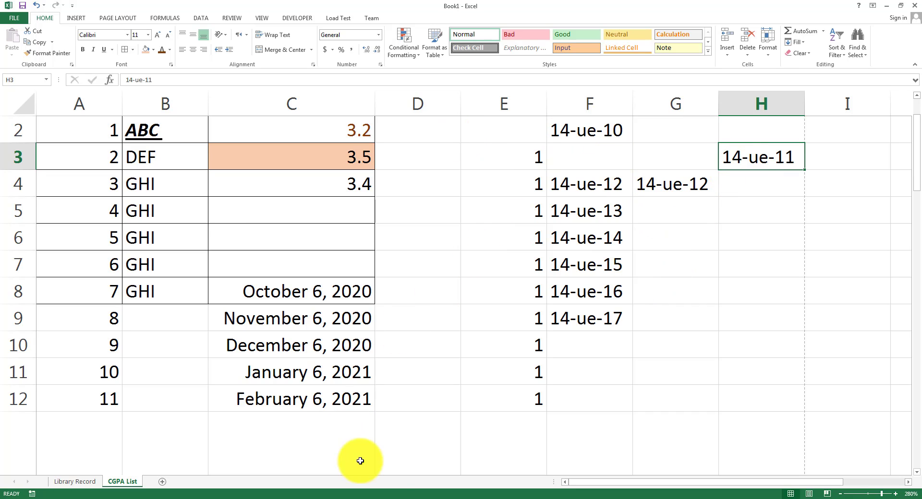
# Switch to the PowerPoint presentation, highlight the Merging item on the Home slide, and return to Excel.
pyautogui.click(369, 497)
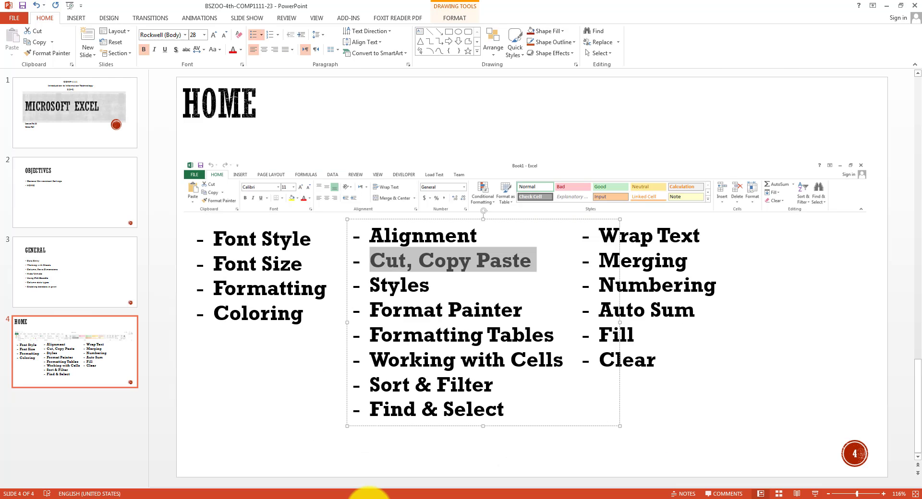
pyautogui.click(369, 497)
pyautogui.click(368, 497)
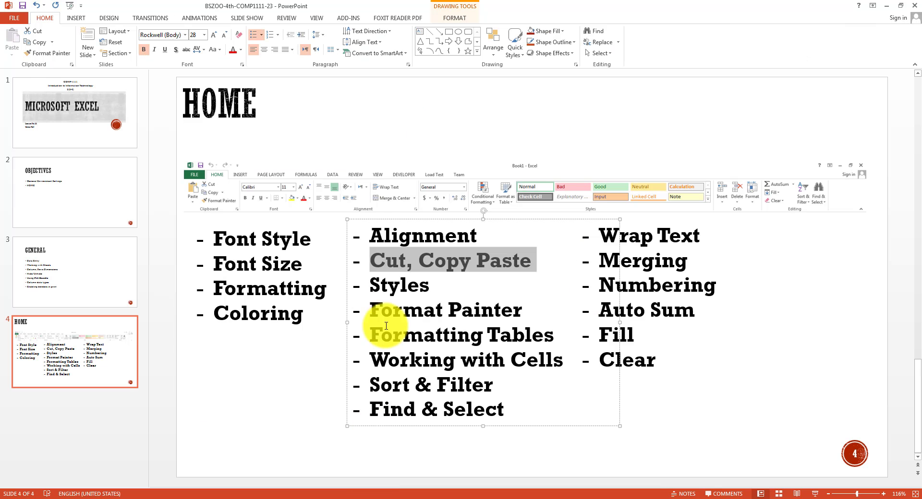
pyautogui.click(616, 259)
pyautogui.doubleClick(617, 259)
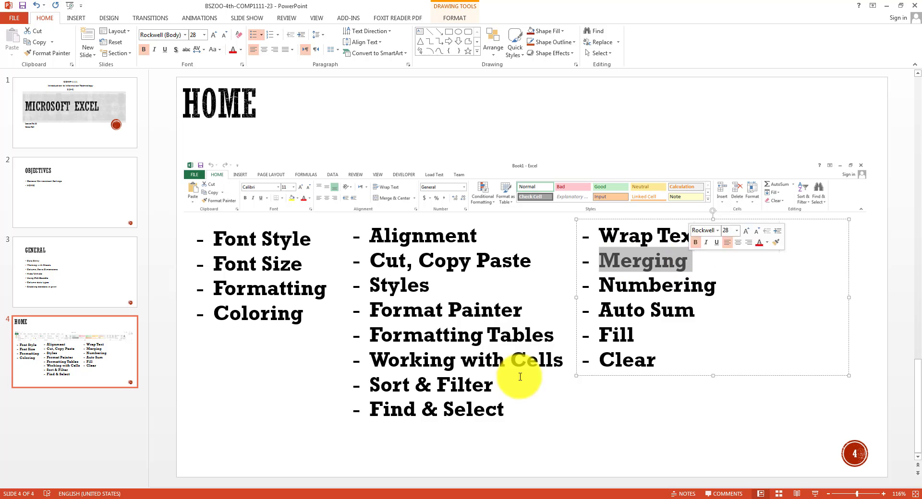
pyautogui.click(370, 497)
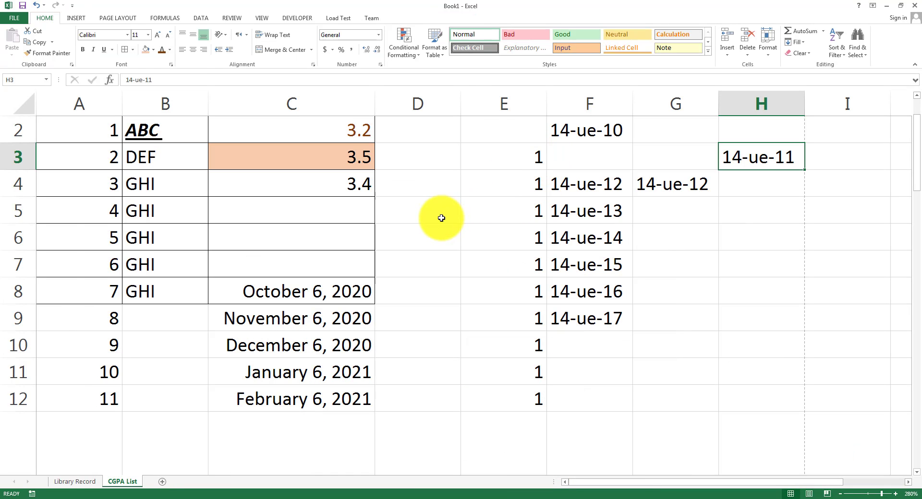
# Merge cells F9 and G9 with the Merge Cells option, without centering the contents.
pyautogui.scroll(1, 441, 218)
pyautogui.scroll(-3, 438, 216)
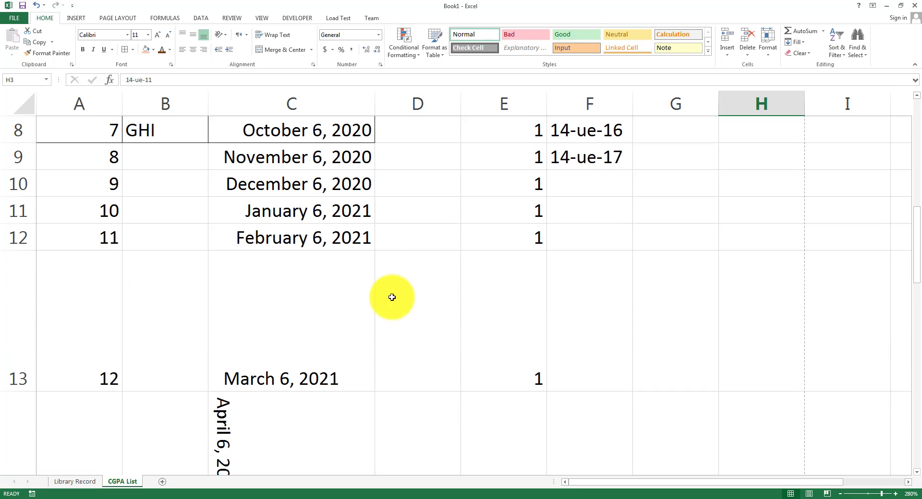
pyautogui.scroll(-1, 581, 307)
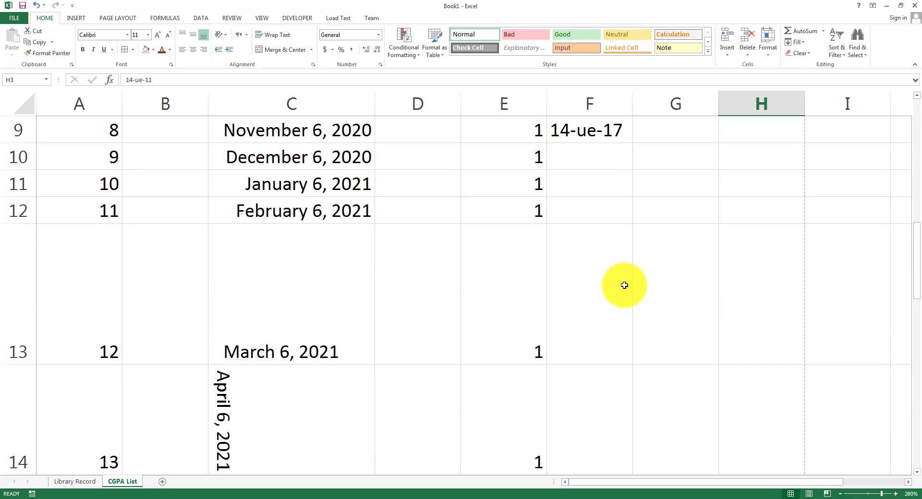
pyautogui.click(681, 275)
pyautogui.scroll(2, 642, 221)
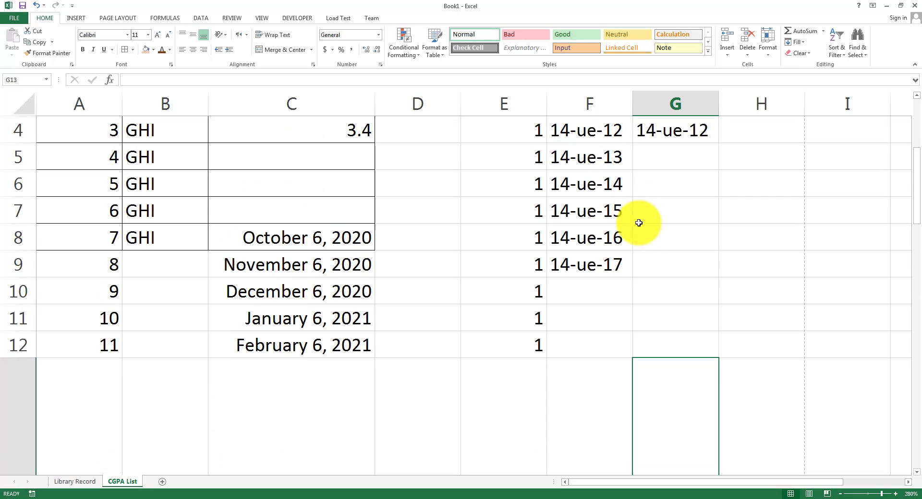
pyautogui.click(582, 262)
pyautogui.moveTo(582, 262); pyautogui.dragTo(676, 260)
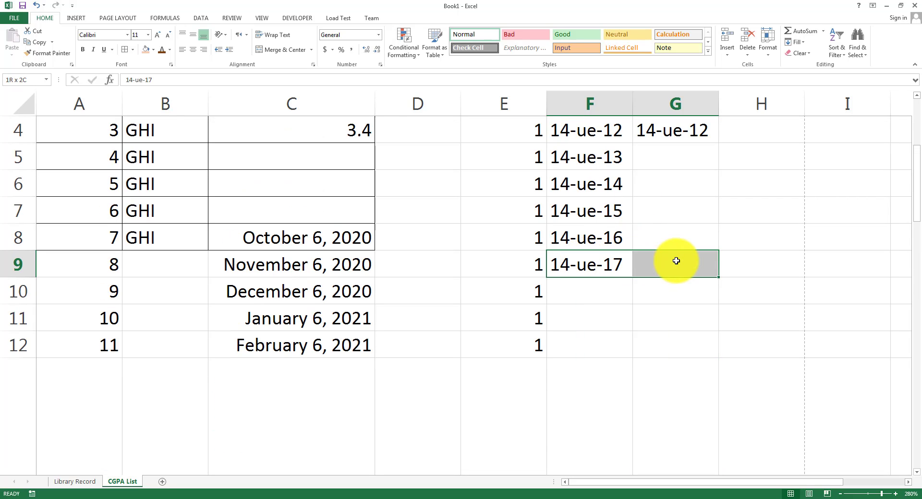
pyautogui.click(311, 50)
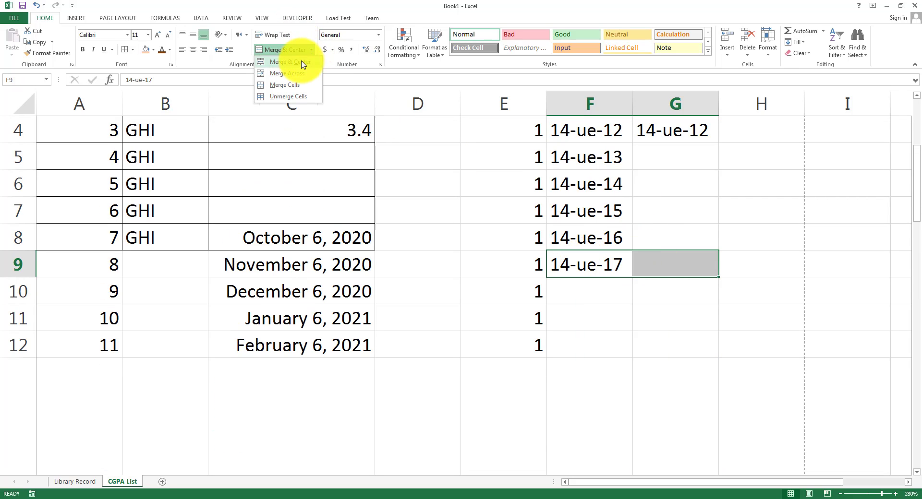
pyautogui.click(276, 87)
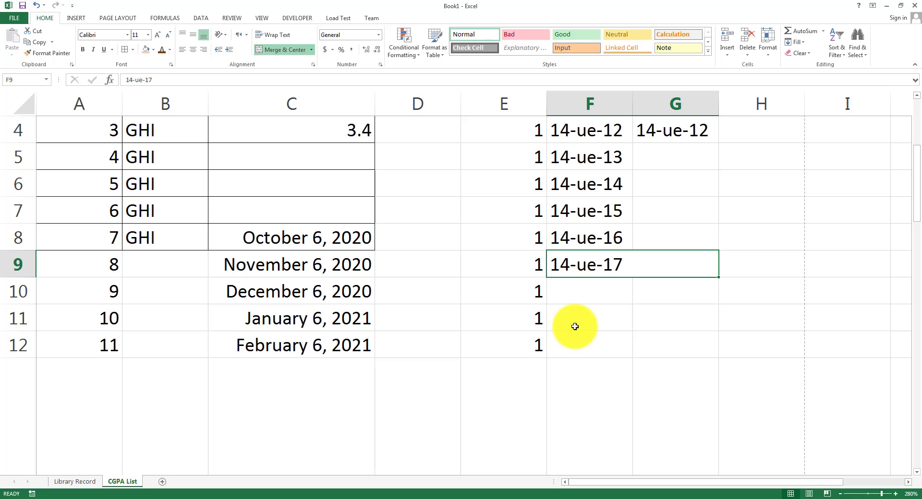
# Merge and center cells C12 and D12, which hold the February 6, 2021 date.
pyautogui.scroll(-2, 575, 327)
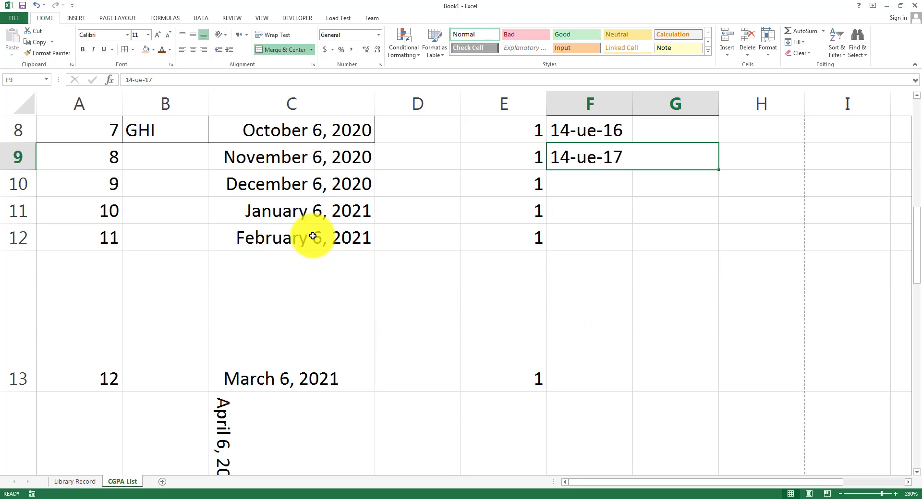
pyautogui.moveTo(313, 236); pyautogui.dragTo(408, 239)
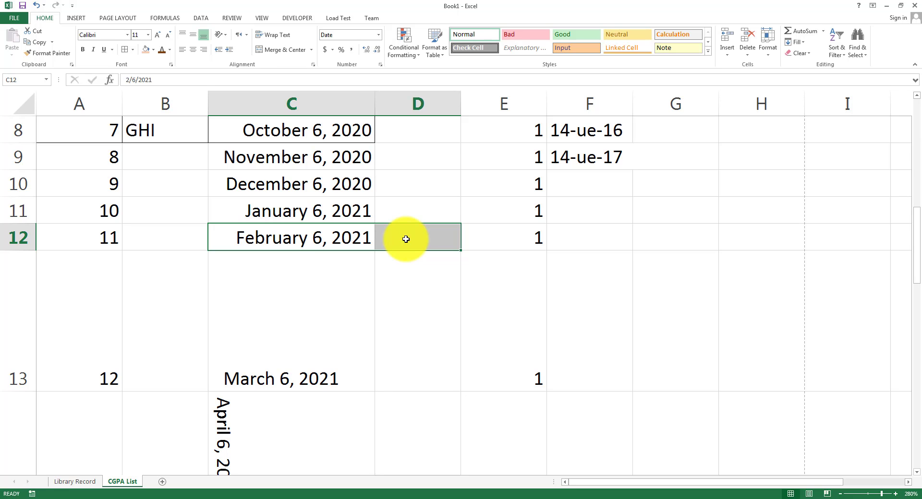
pyautogui.click(264, 254)
pyautogui.moveTo(268, 233); pyautogui.dragTo(437, 229)
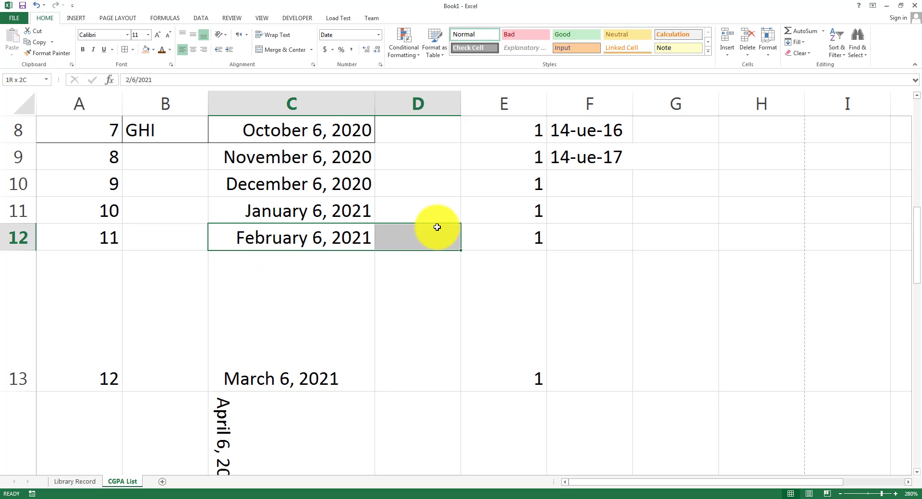
pyautogui.click(312, 50)
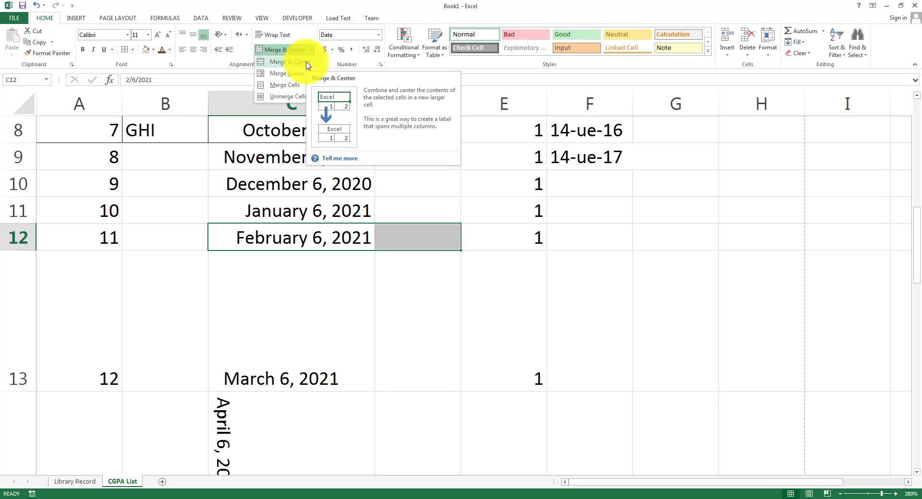
pyautogui.click(307, 66)
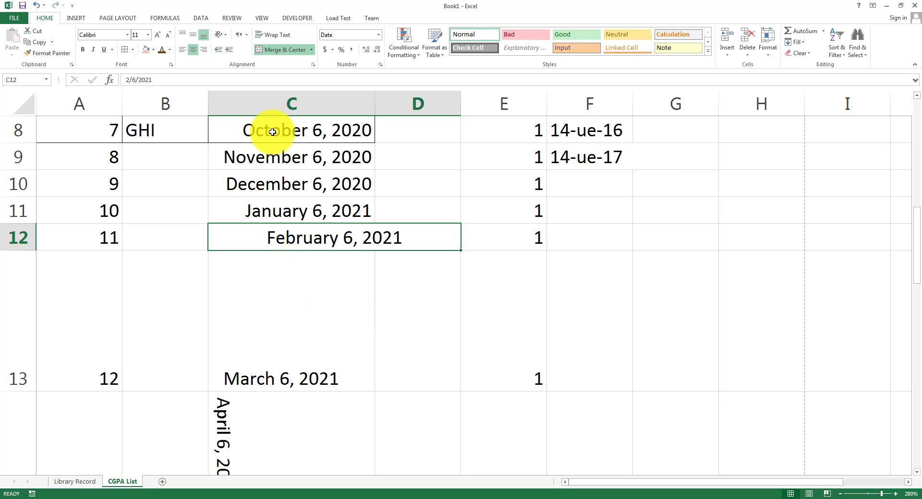
# Unmerge the centered February 6, 2021 cell back into the separate cells C12 and D12.
pyautogui.click(311, 50)
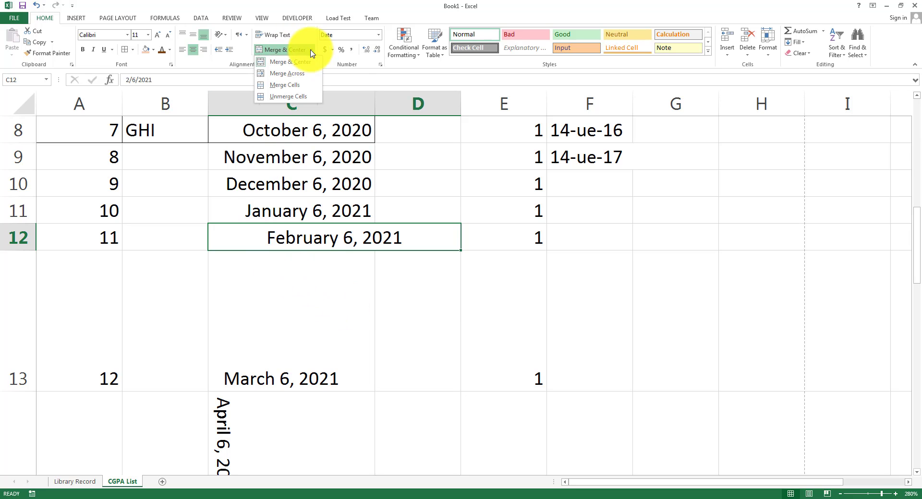
pyautogui.click(296, 96)
pyautogui.click(352, 389)
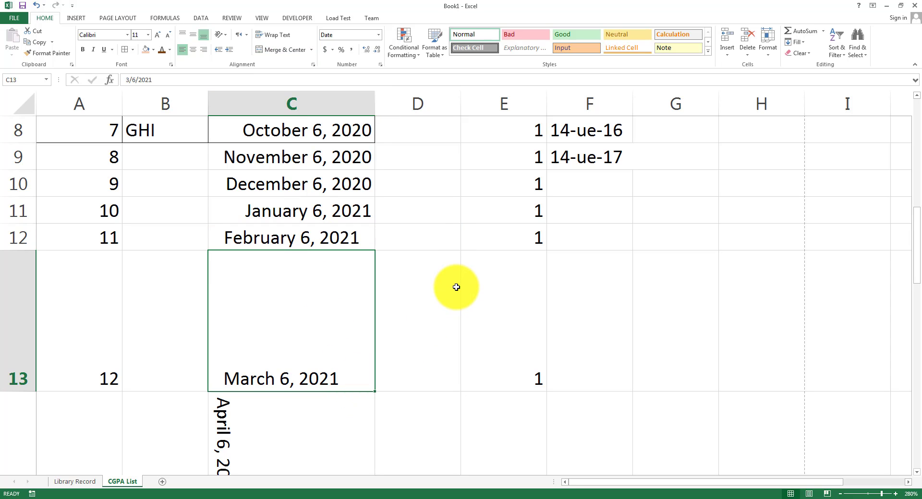
pyautogui.click(454, 286)
pyautogui.scroll(2, 677, 251)
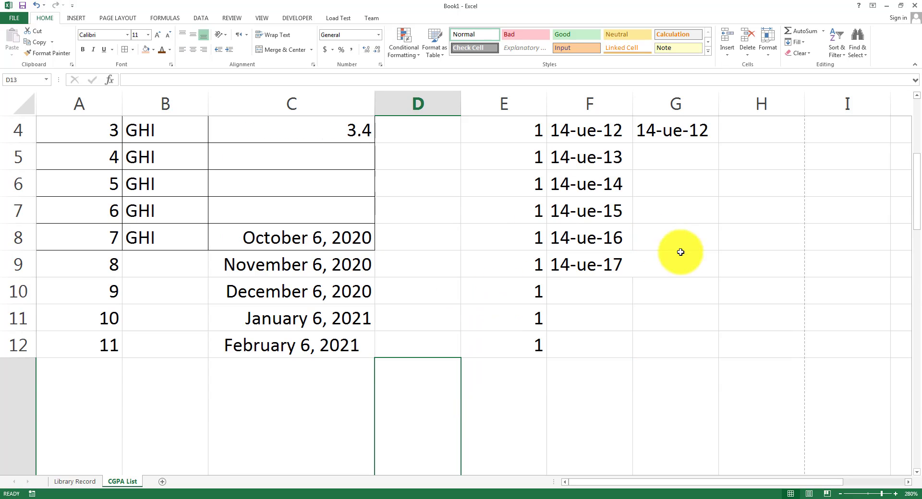
pyautogui.click(588, 272)
pyautogui.rightClick(664, 270)
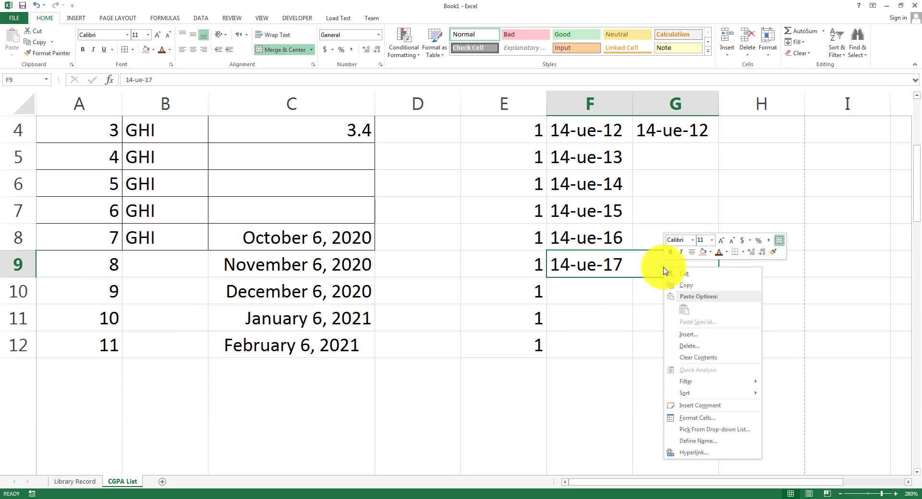
pyautogui.click(706, 418)
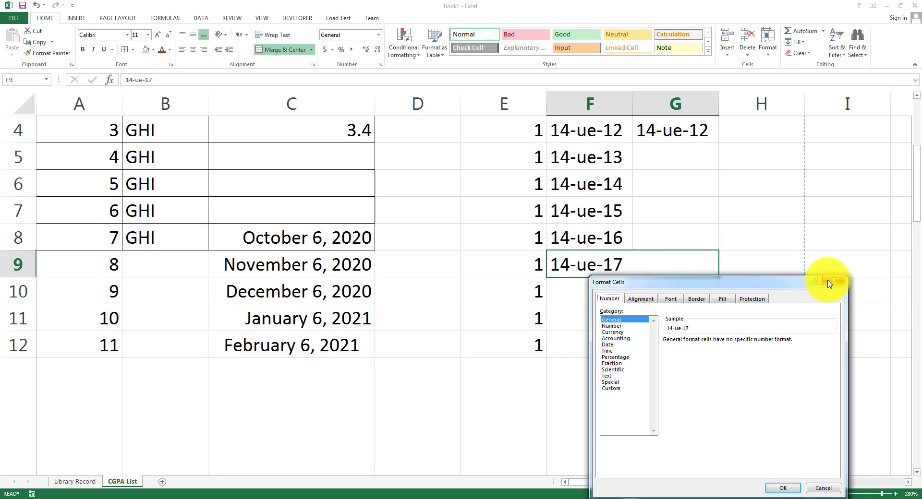
pyautogui.click(828, 283)
pyautogui.click(390, 342)
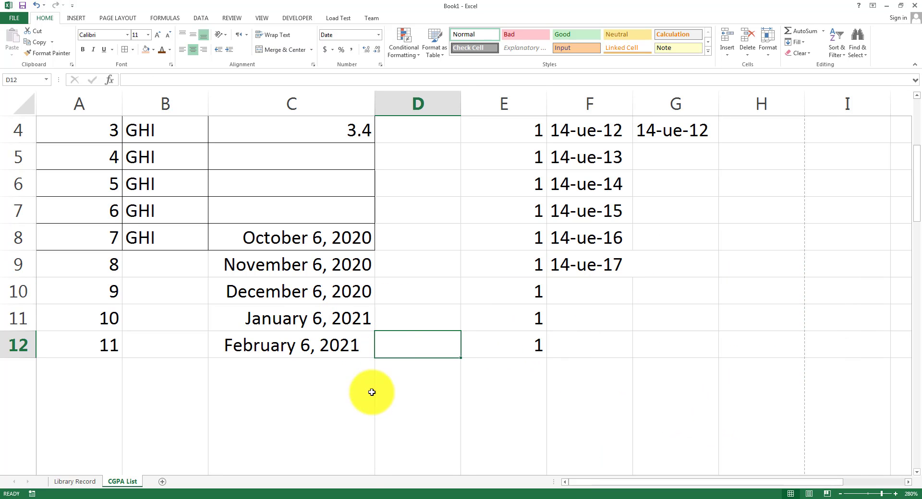
# Switch to the PowerPoint presentation, highlight the Styles item on the Home slide, and return to Excel.
pyautogui.click(367, 498)
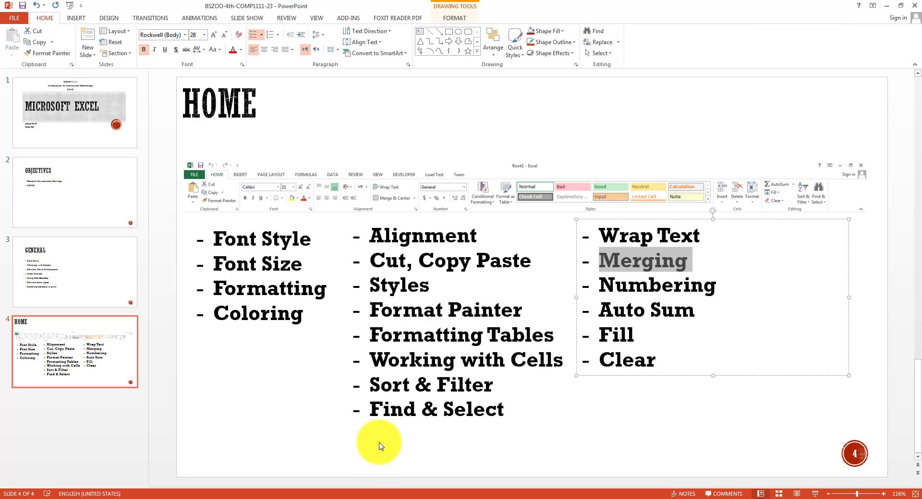
pyautogui.moveTo(367, 287); pyautogui.dragTo(432, 283)
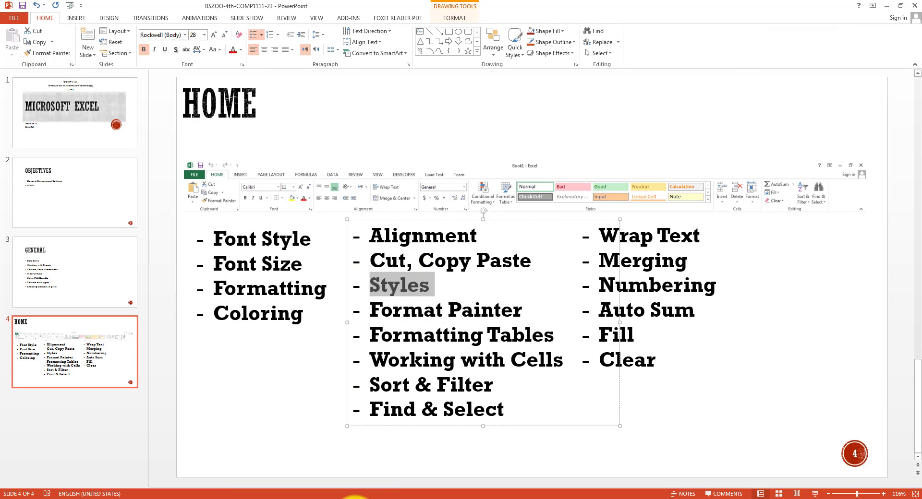
pyautogui.click(358, 498)
# Apply the Calculation cell style to the name GHI in cell B4.
pyautogui.scroll(1, 158, 269)
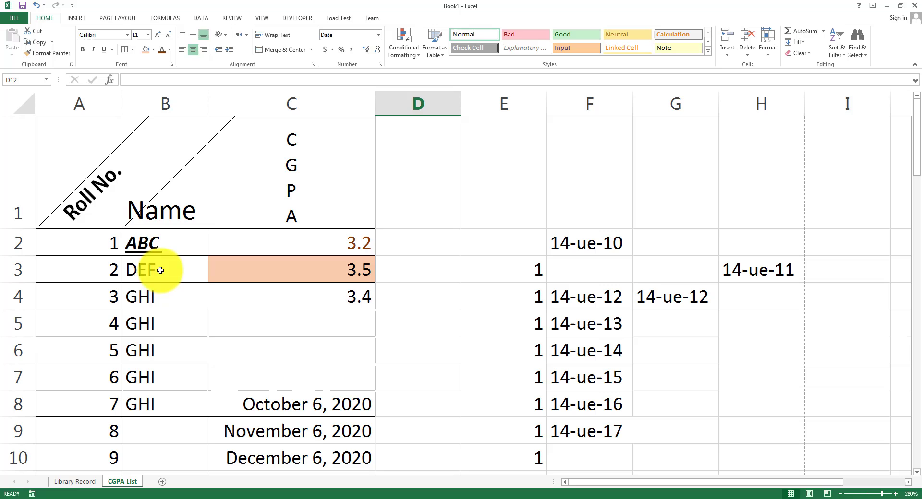
pyautogui.click(181, 317)
pyautogui.click(183, 295)
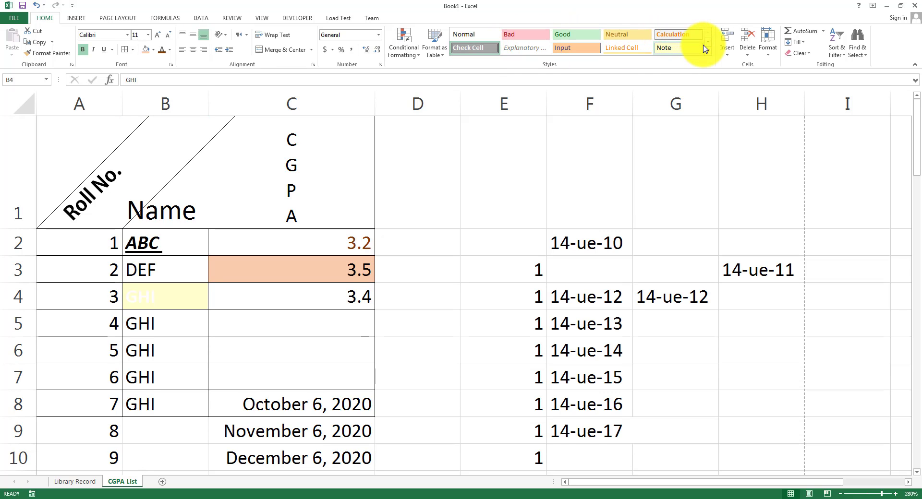
pyautogui.click(685, 32)
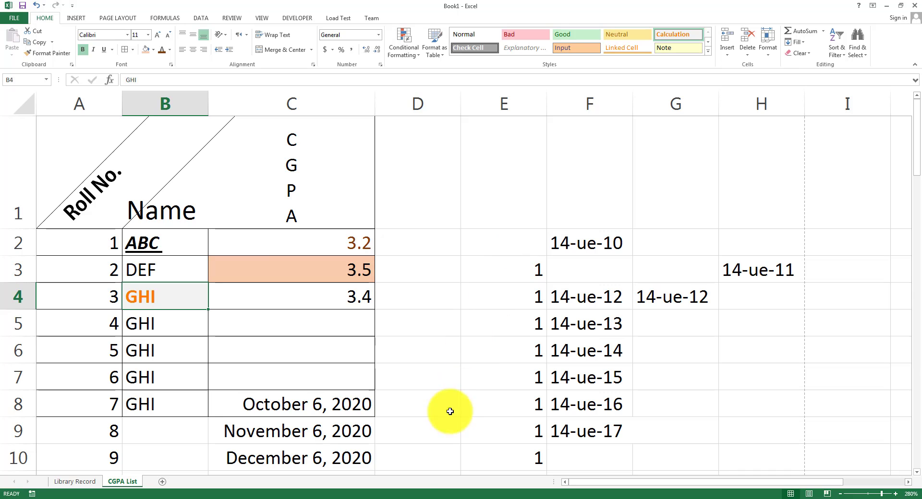
# Glance at the Home slide in PowerPoint, return to Excel, and copy cell B2's formatting to cell B5 with Format Painter.
pyautogui.click(375, 496)
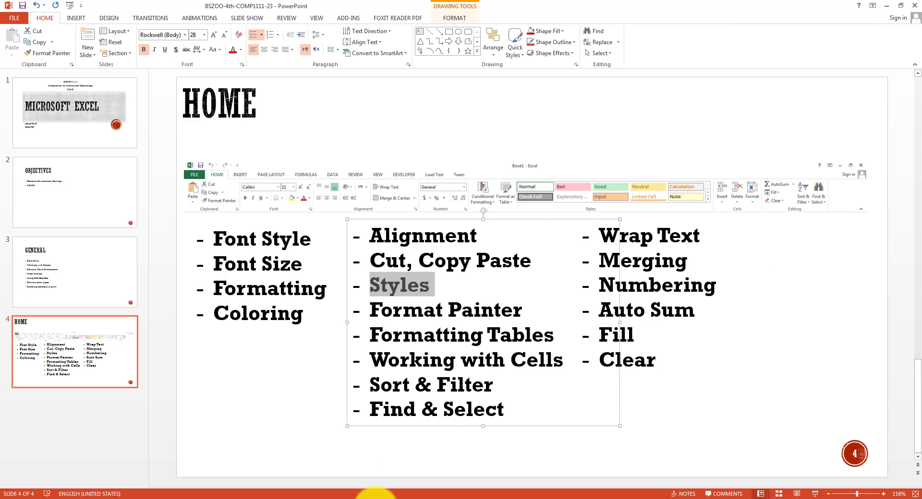
pyautogui.click(375, 495)
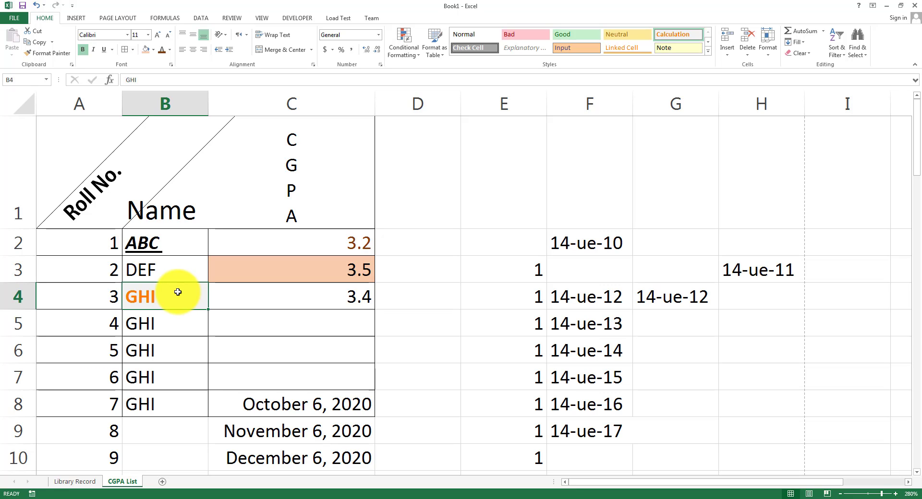
pyautogui.click(161, 325)
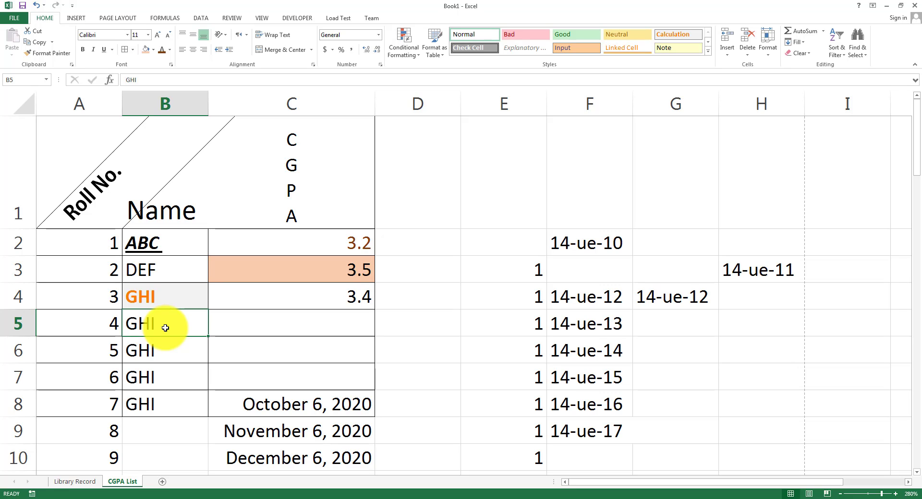
pyautogui.click(164, 245)
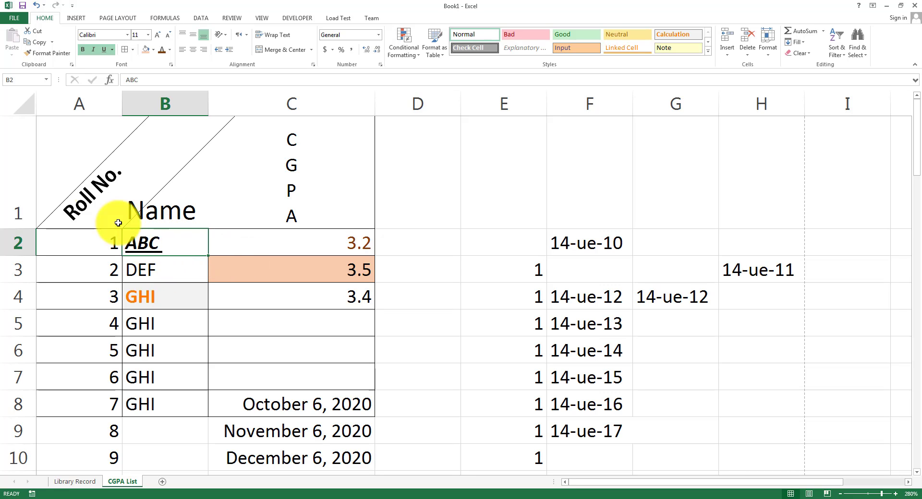
pyautogui.click(52, 53)
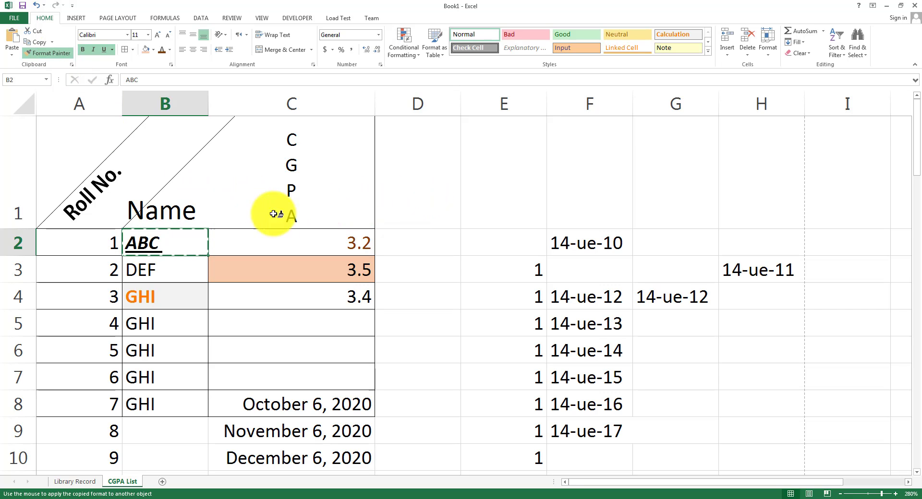
pyautogui.click(131, 322)
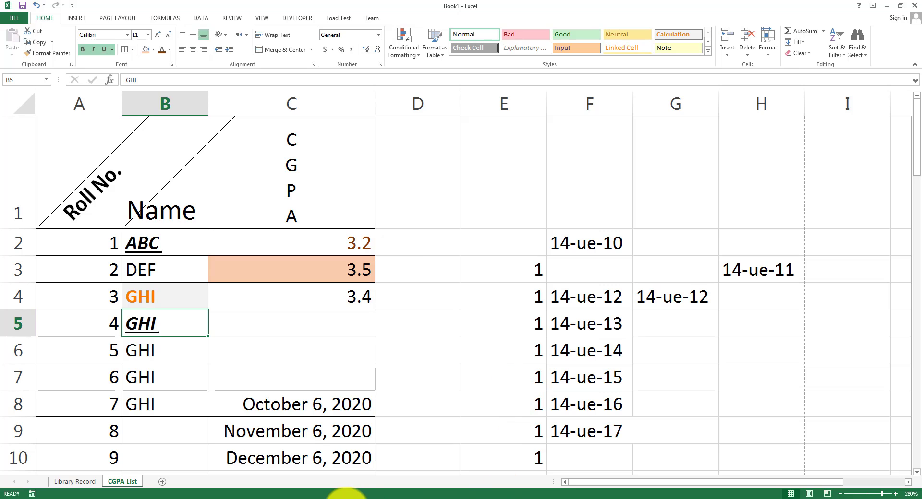
# Switch to the PowerPoint presentation, highlight the Numbering item on the Home slide, return to Excel and select cell D3.
pyautogui.click(366, 494)
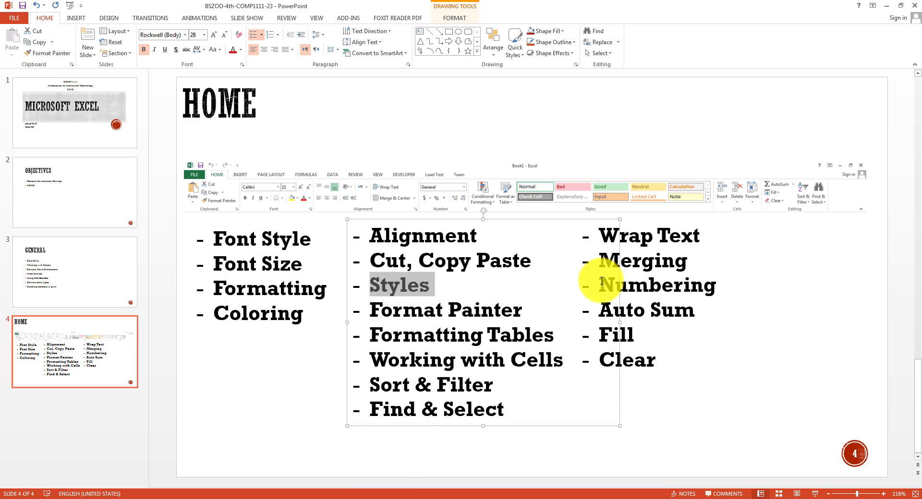
pyautogui.doubleClick(602, 281)
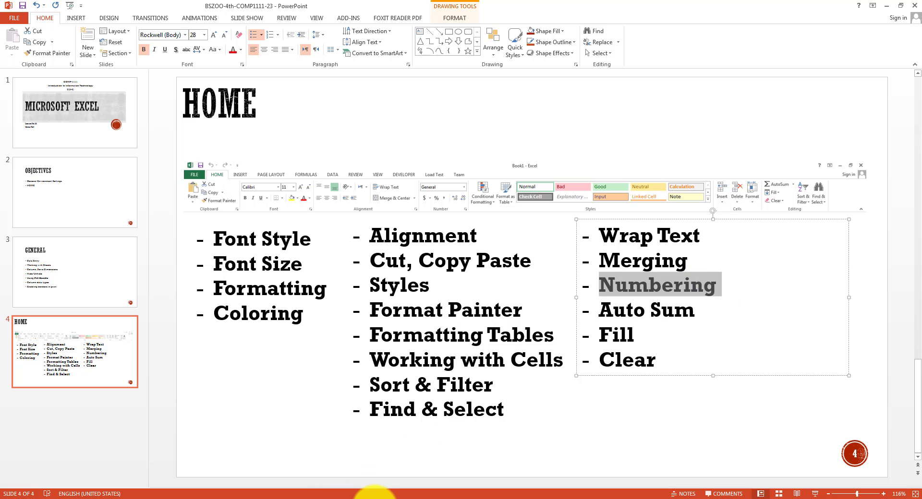
pyautogui.click(374, 495)
pyautogui.click(434, 264)
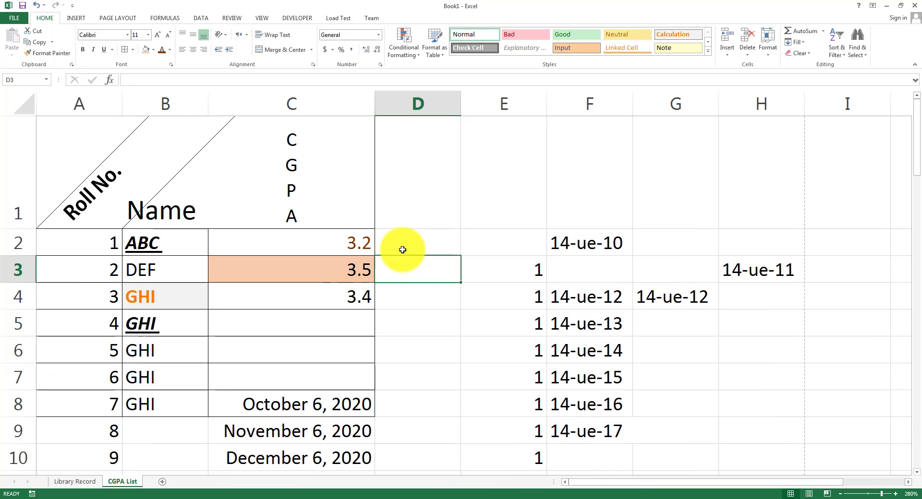
# Apply the default Accounting number format to cell D3, and look through the available number formats with cell D6 selected.
pyautogui.click(323, 48)
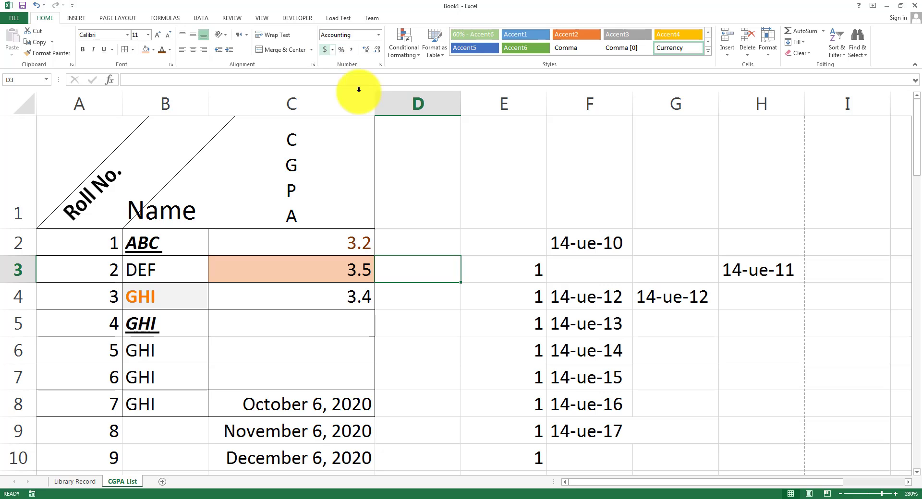
pyautogui.click(415, 348)
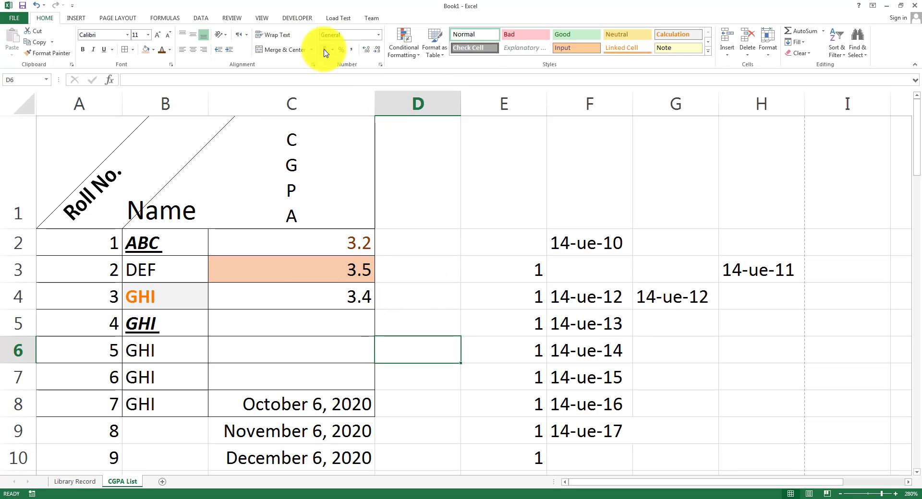
pyautogui.click(378, 36)
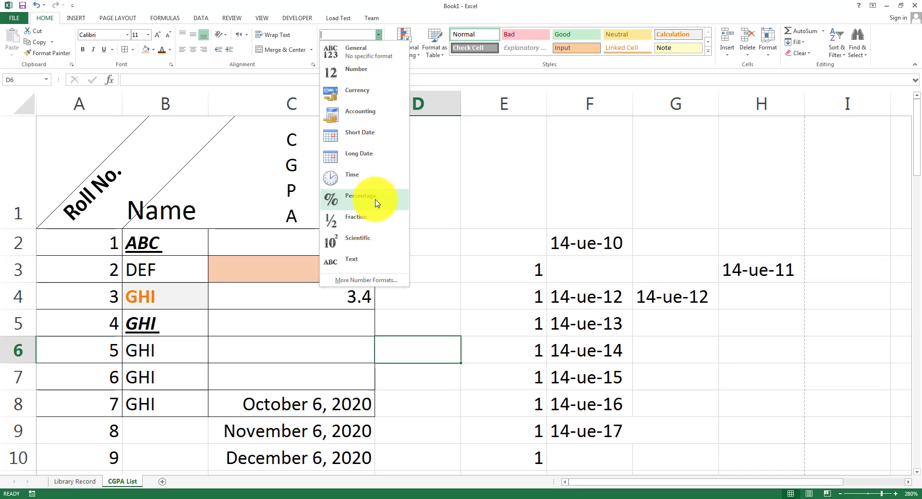
pyautogui.click(376, 226)
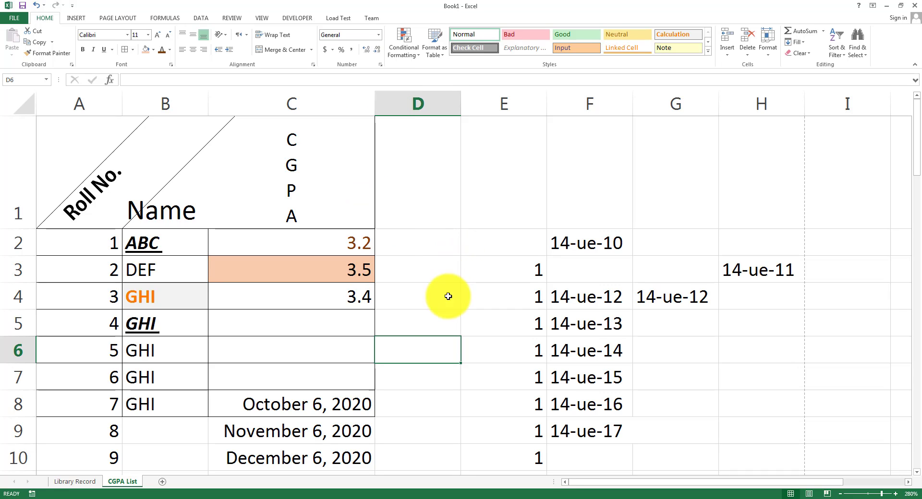
# Enter the value 2000 in cell D5 and reselect that cell.
pyautogui.click(445, 329)
pyautogui.write('2000')
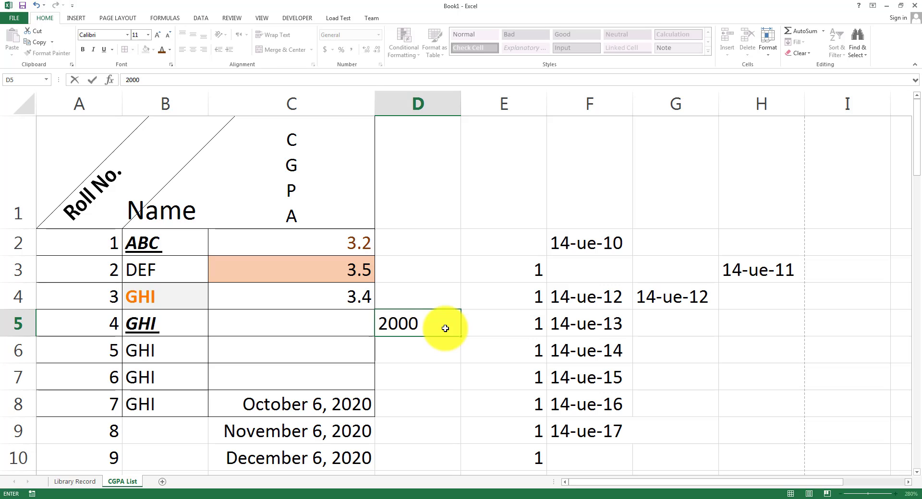
pyautogui.press('Return')
pyautogui.click(445, 328)
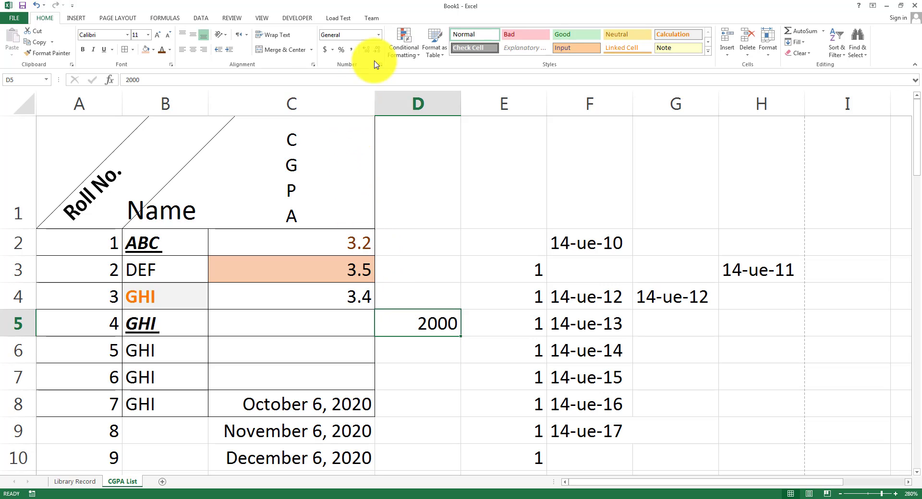
# Apply the Currency number format to cell D5 and auto-fit the width of column D.
pyautogui.click(379, 35)
pyautogui.click(368, 94)
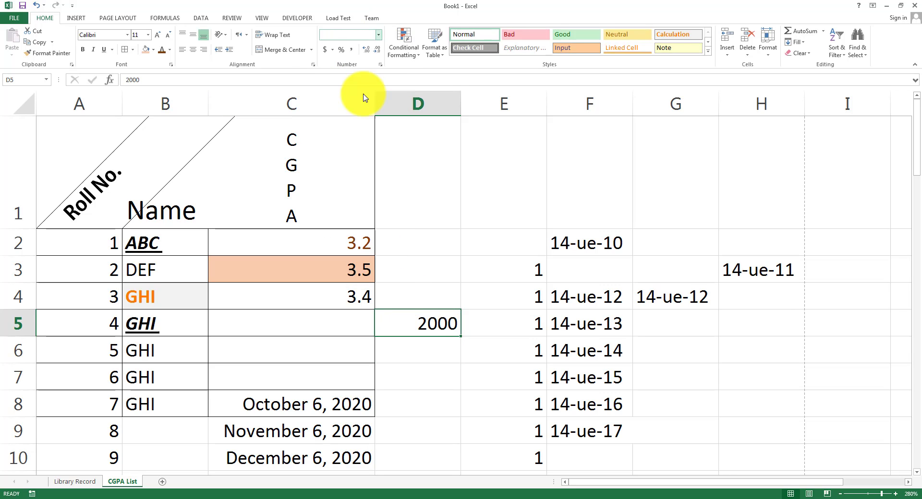
pyautogui.click(457, 98)
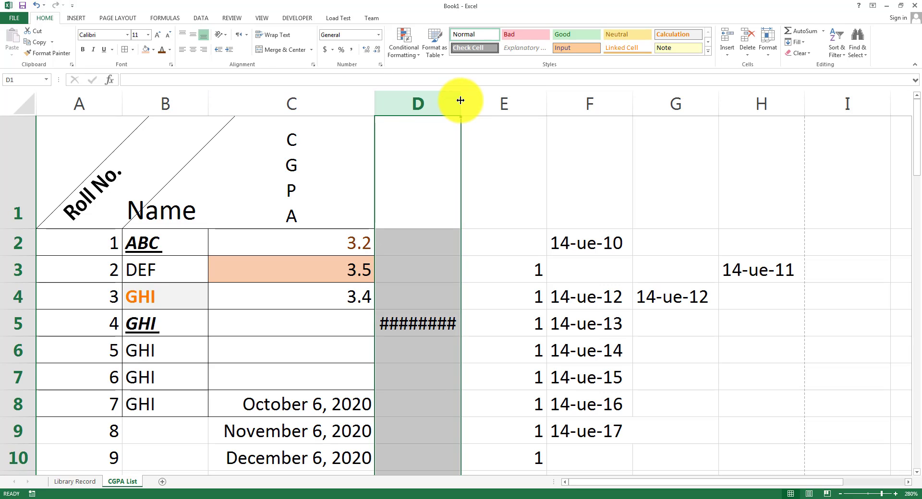
pyautogui.doubleClick(460, 99)
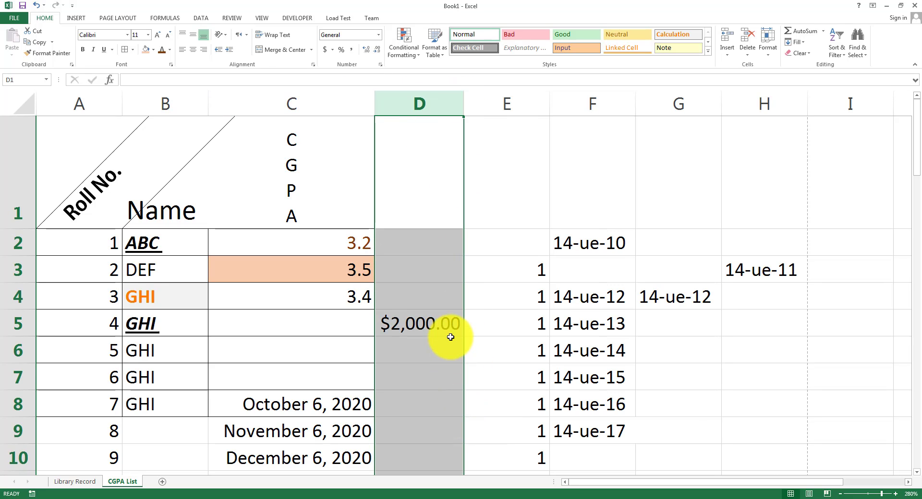
pyautogui.click(420, 331)
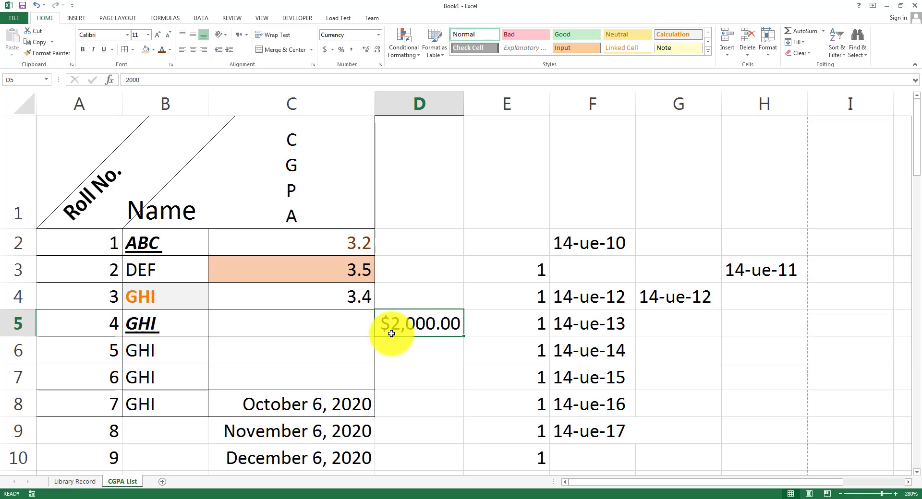
# Try the Euro, English (United Kingdom) and French (Switzerland) accounting formats in turn on cell D5.
pyautogui.click(333, 50)
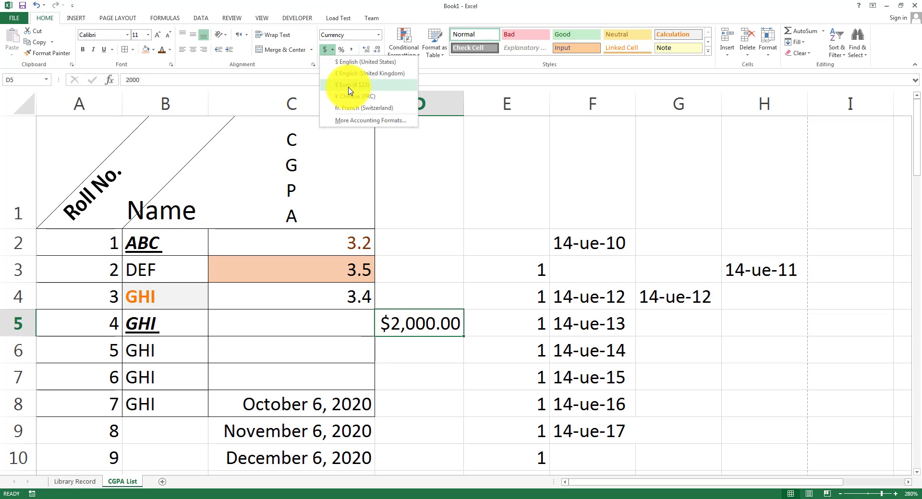
pyautogui.click(349, 90)
pyautogui.click(332, 51)
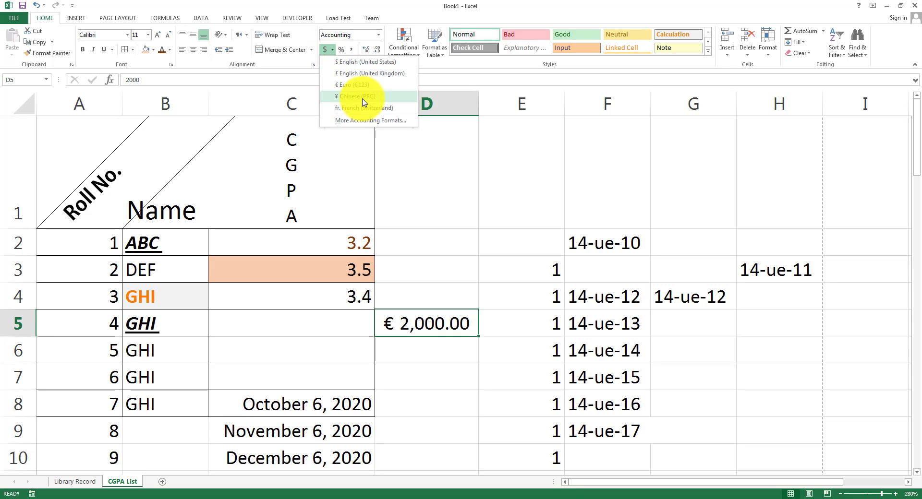
pyautogui.click(371, 74)
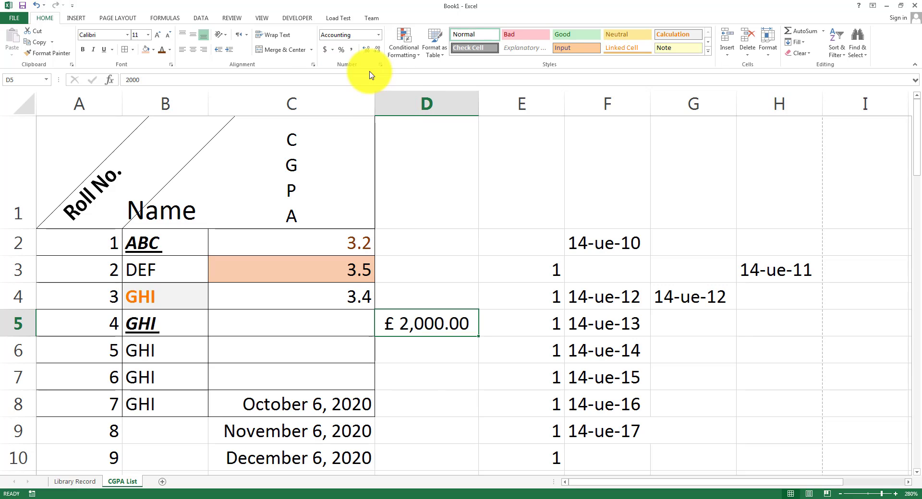
pyautogui.click(332, 50)
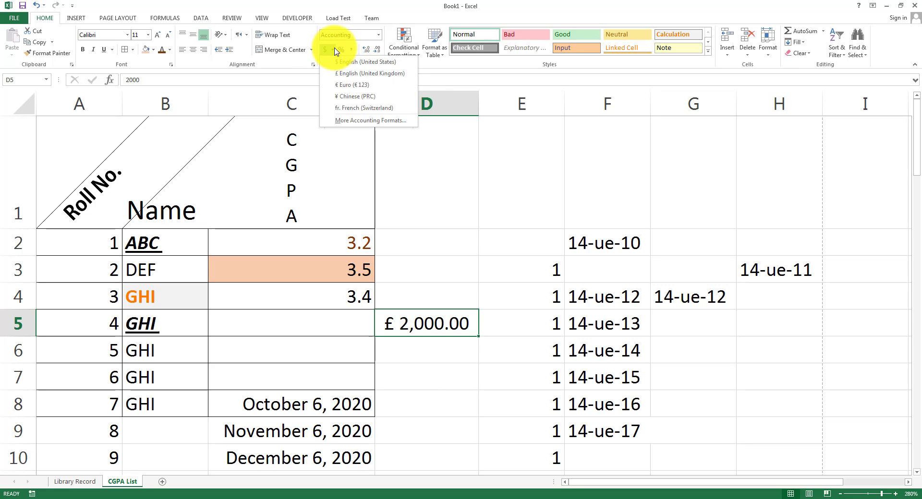
pyautogui.click(391, 107)
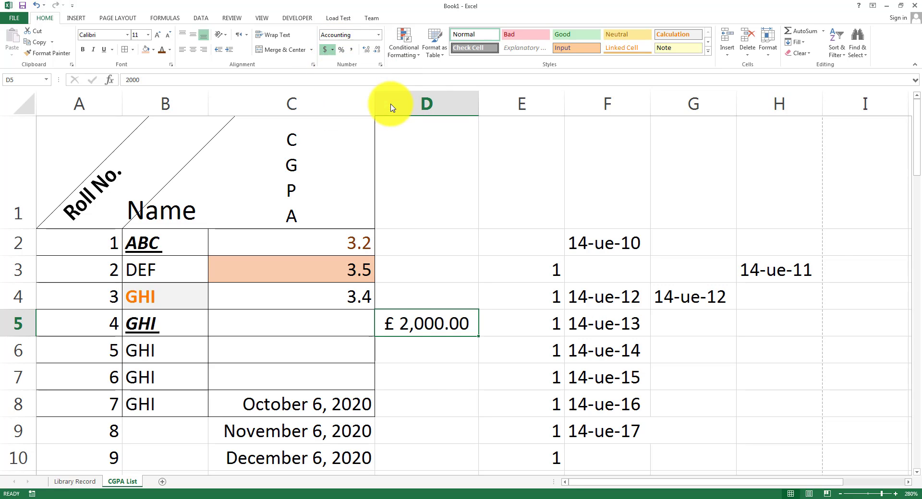
# Set the accounting symbol of cell D5 to PKR through the additional accounting formats.
pyautogui.click(332, 50)
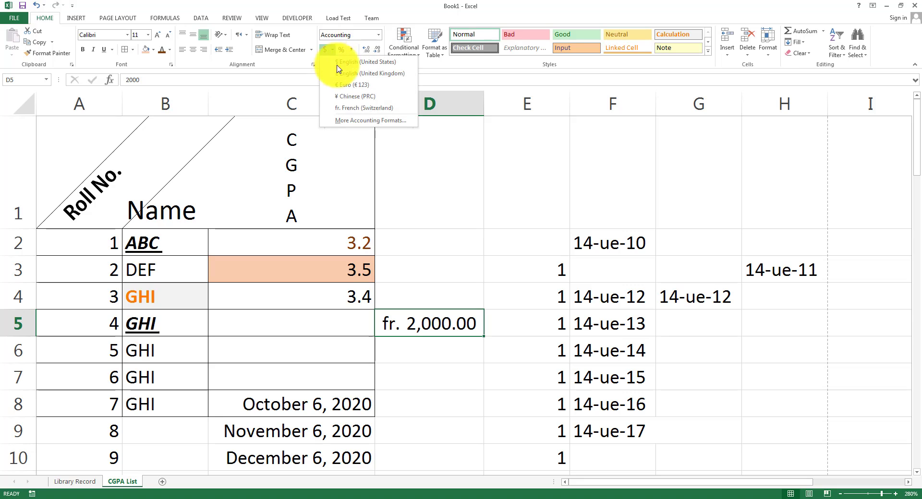
pyautogui.click(370, 120)
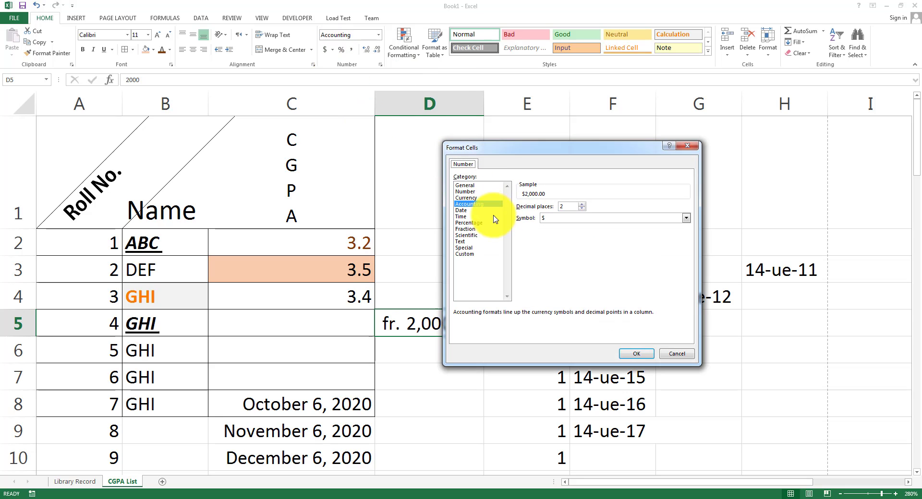
pyautogui.click(553, 218)
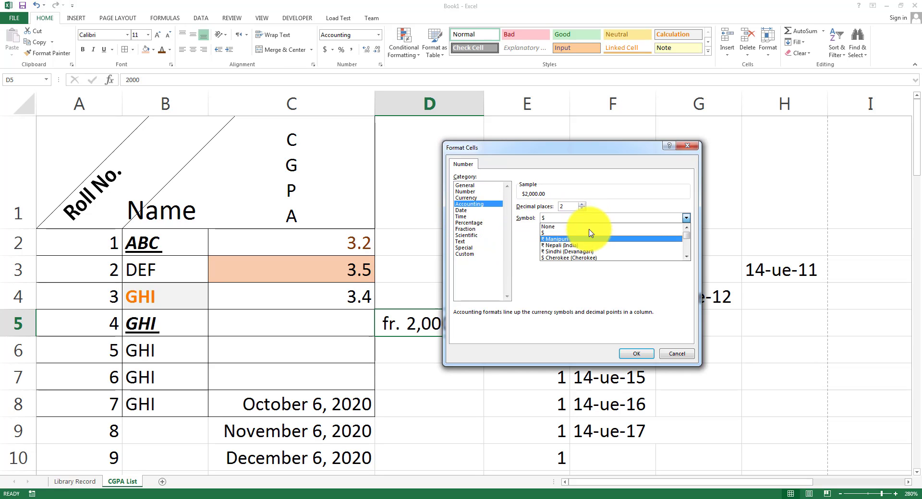
pyautogui.press('p')
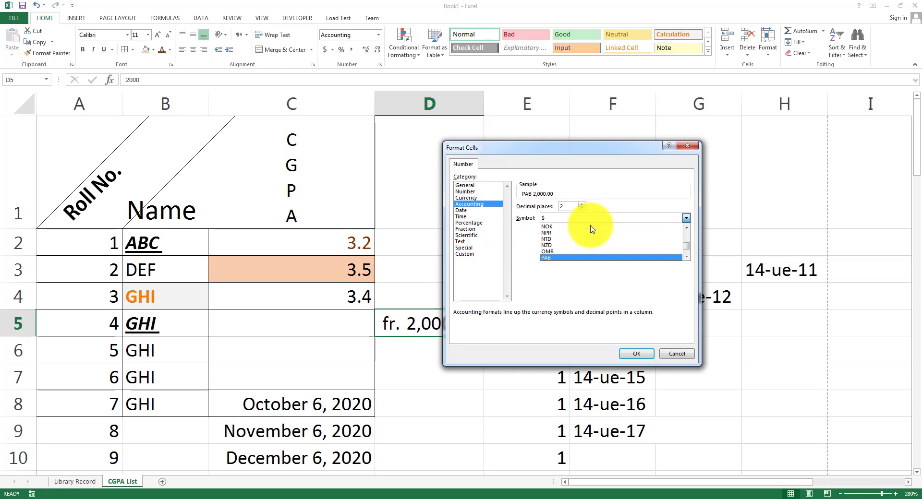
pyautogui.press('p')
pyautogui.press('p')
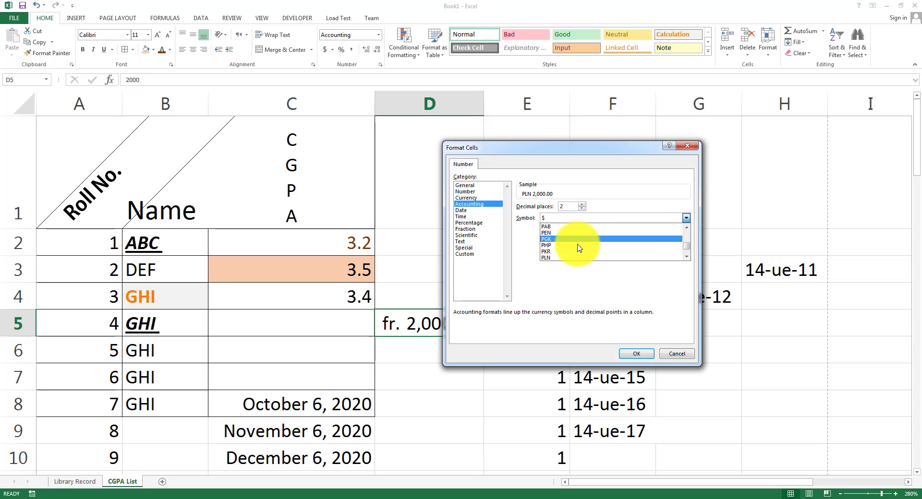
pyautogui.click(566, 251)
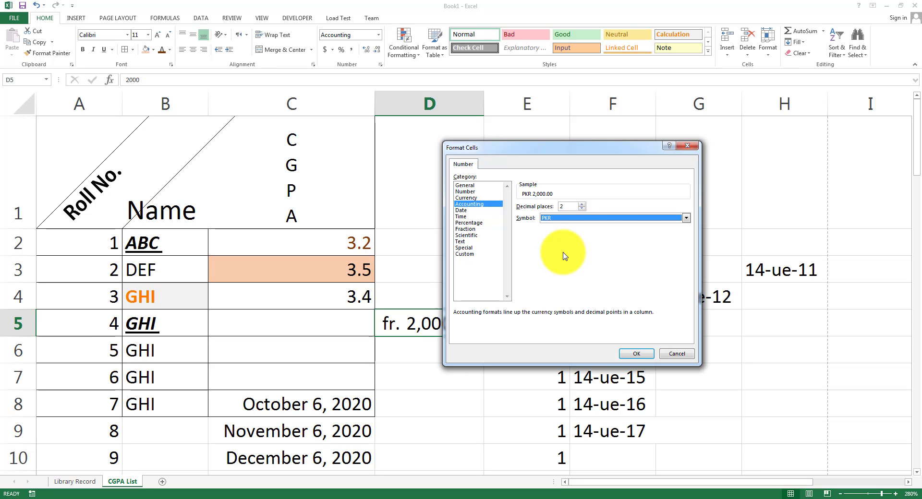
pyautogui.click(635, 355)
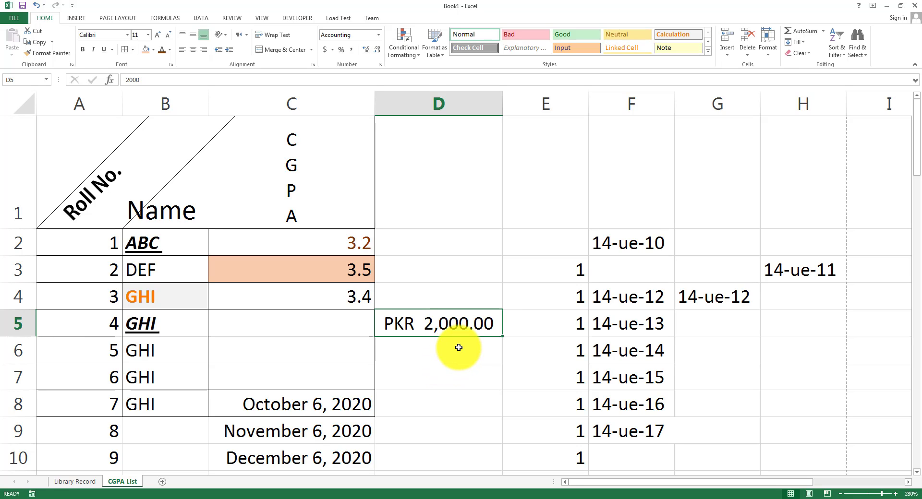
# Replace the amount in cell D5 with 4000 and enter 5000 in cell D6.
pyautogui.write('40')
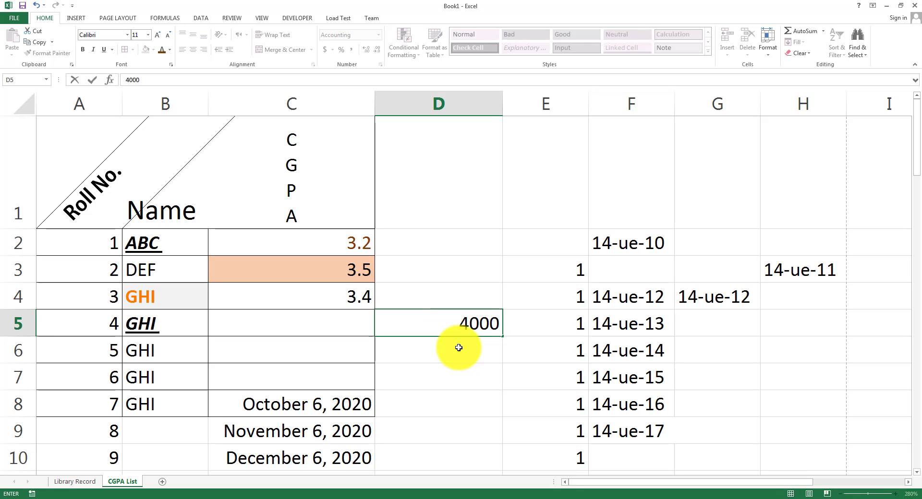
pyautogui.press('Return')
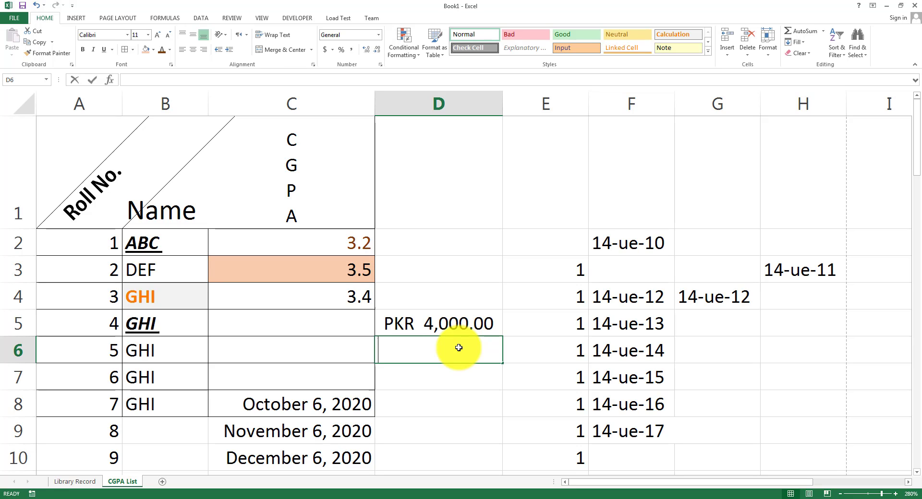
pyautogui.write('5000')
pyautogui.press('Return')
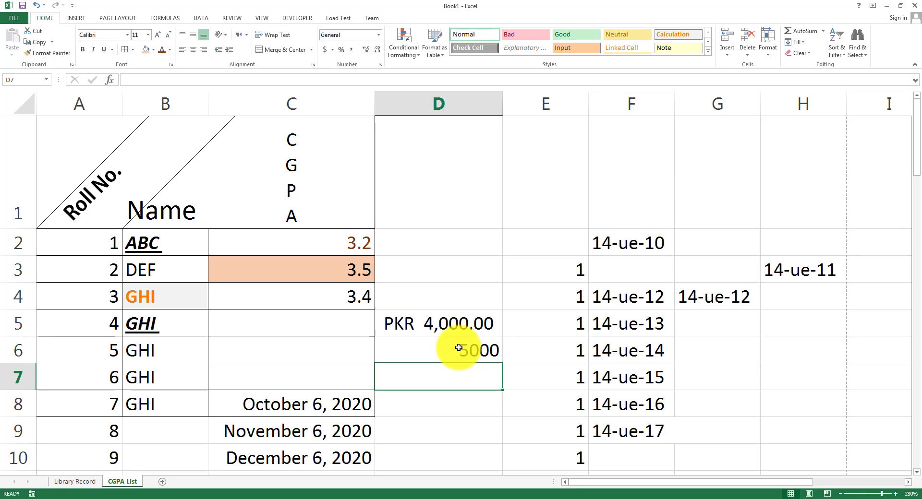
# Compare the number formats of cells D5 and D6, apply the Percentage format to D6, and glance at the accounting currency options.
pyautogui.click(459, 348)
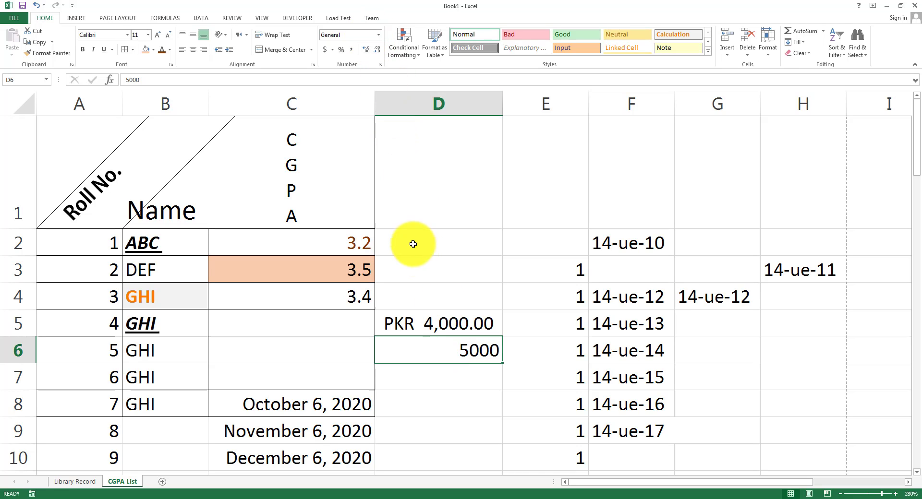
pyautogui.click(423, 316)
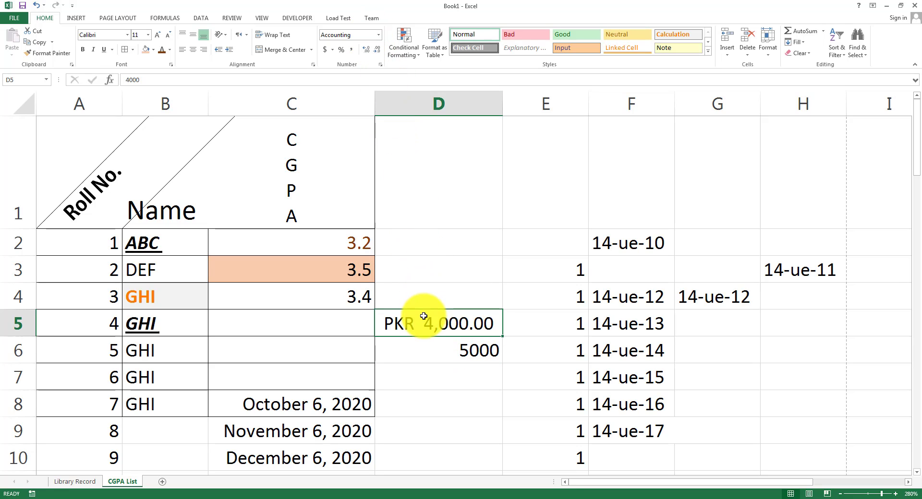
pyautogui.click(477, 350)
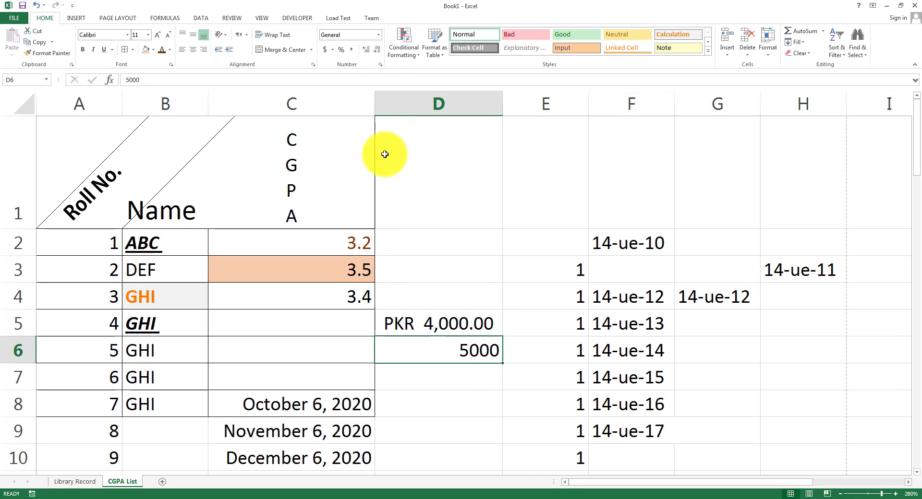
pyautogui.click(379, 35)
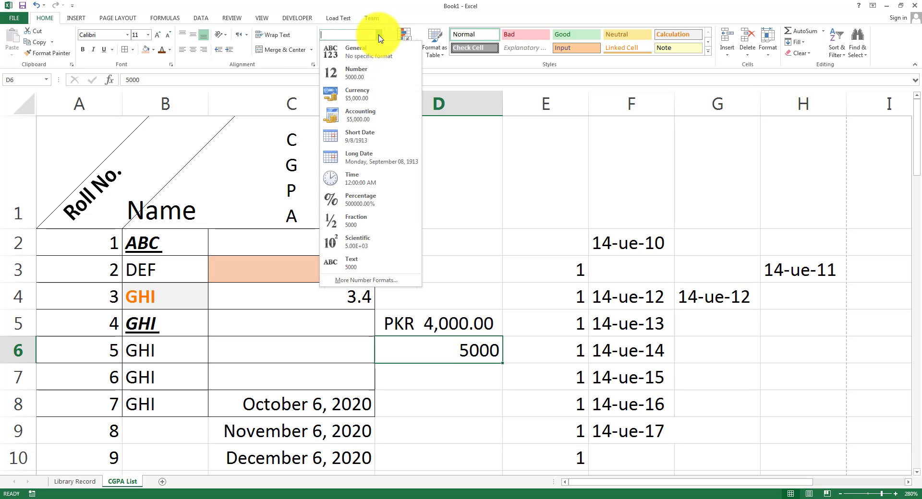
pyautogui.click(365, 200)
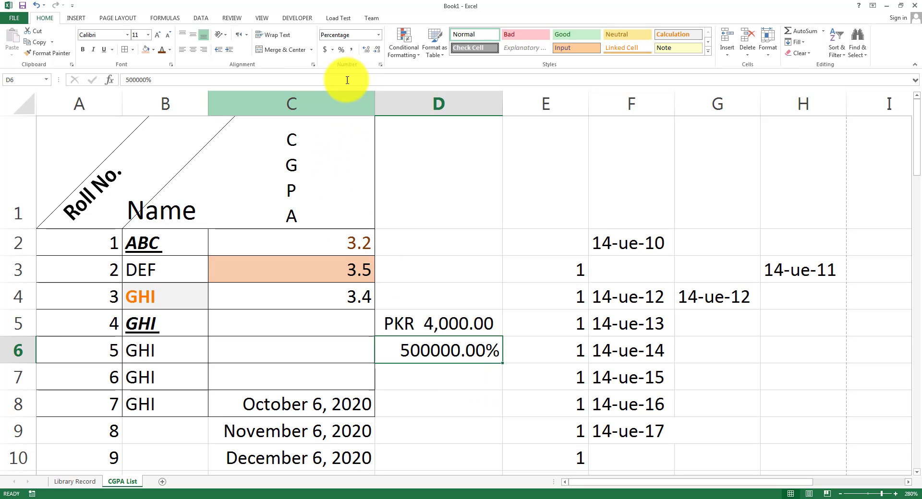
pyautogui.click(332, 50)
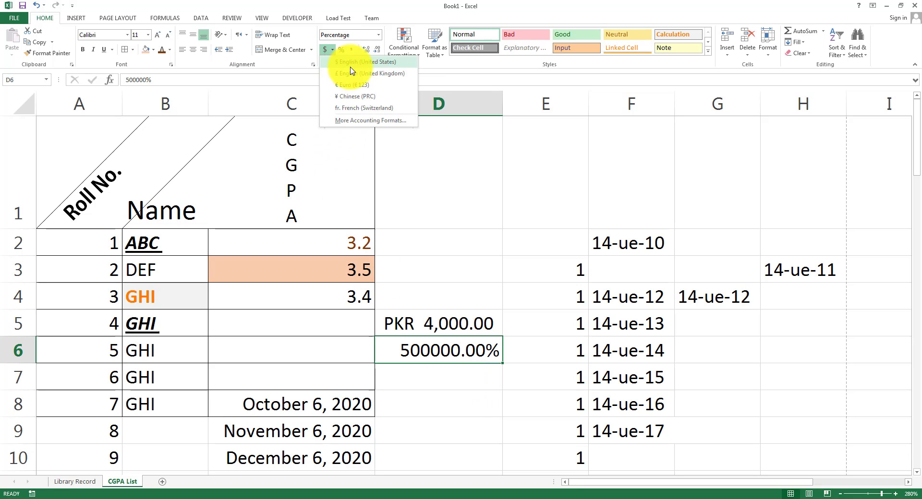
pyautogui.click(442, 149)
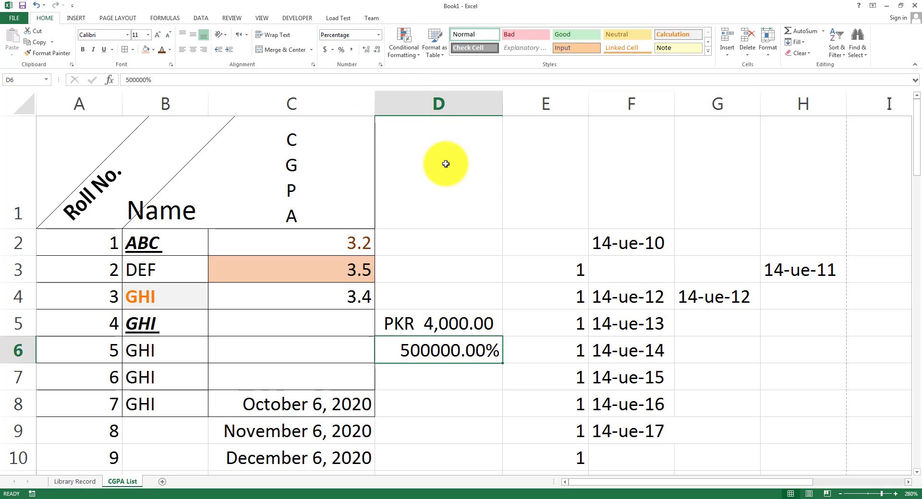
# Increase the decimals of the CGPA value in cell C2 to three places and select cell C3.
pyautogui.click(326, 249)
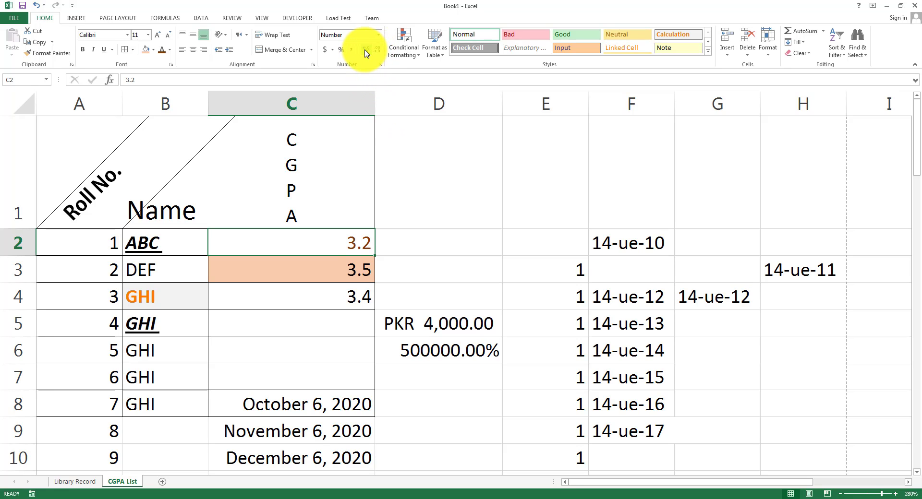
pyautogui.click(366, 50)
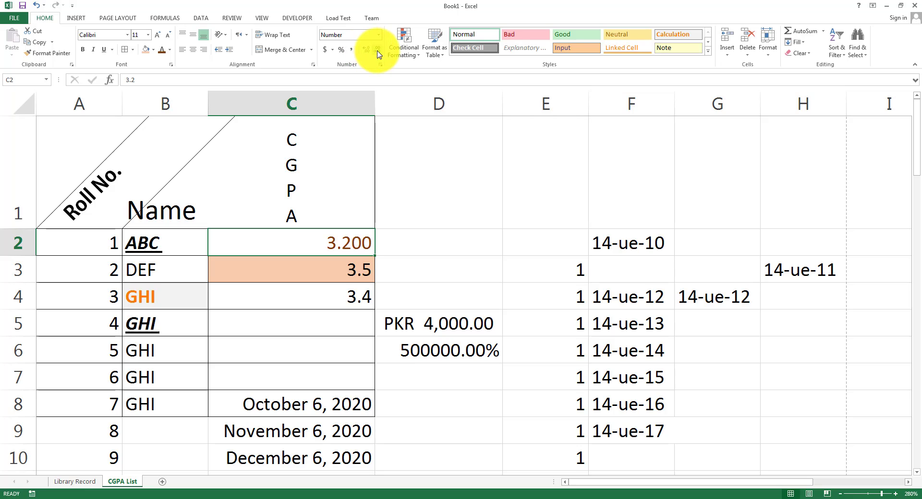
pyautogui.click(339, 267)
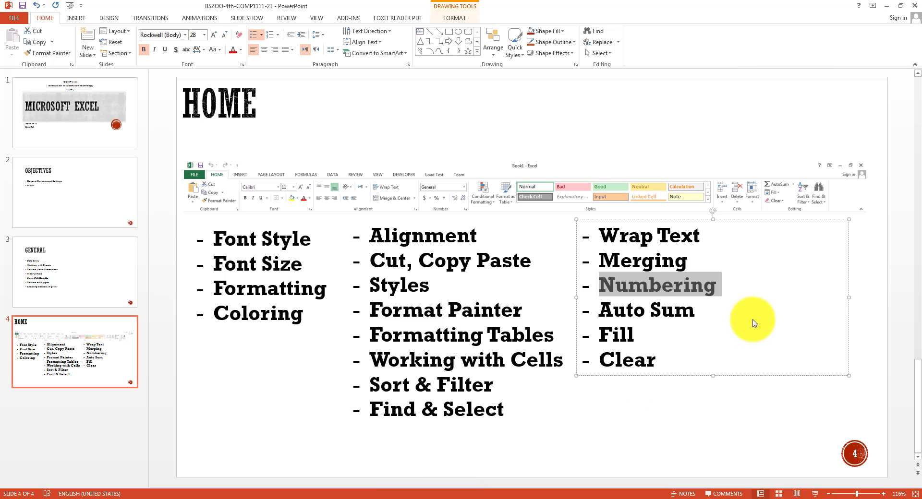
# Highlight the Formatting Tables topic on the Home slide and return to the Excel workbook.
pyautogui.click(646, 288)
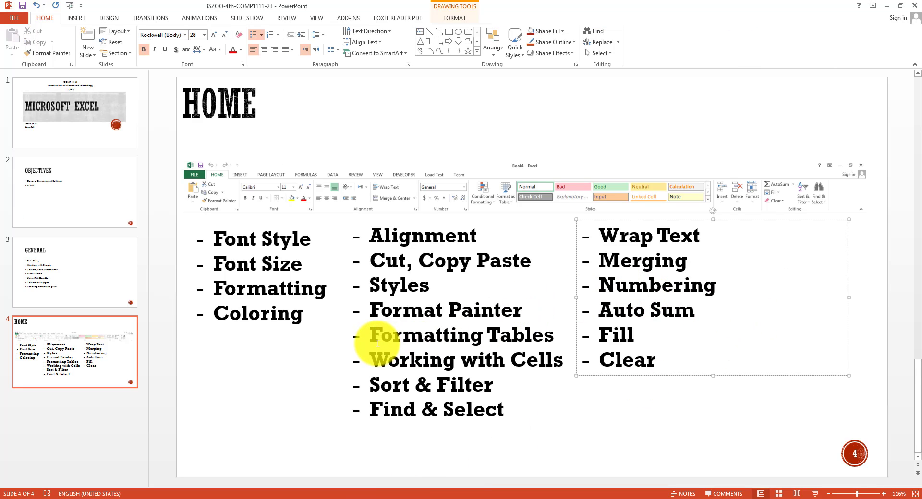
pyautogui.moveTo(378, 344); pyautogui.dragTo(539, 336)
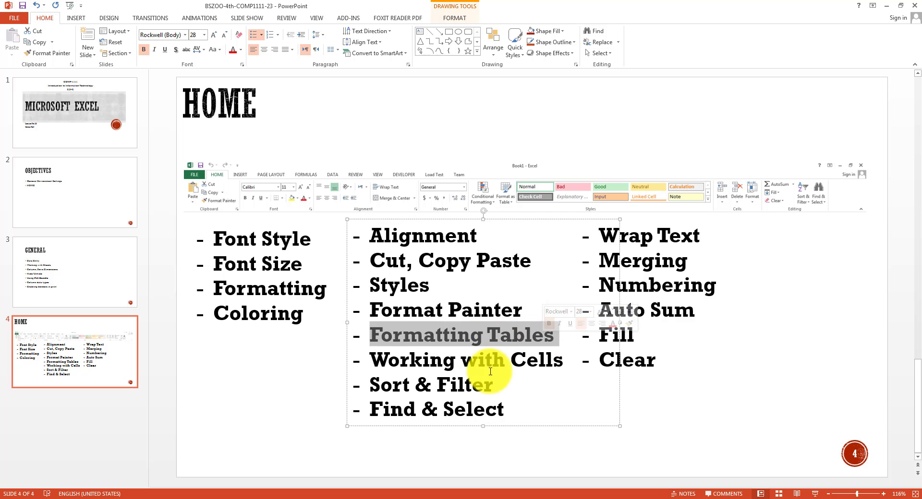
pyautogui.click(449, 497)
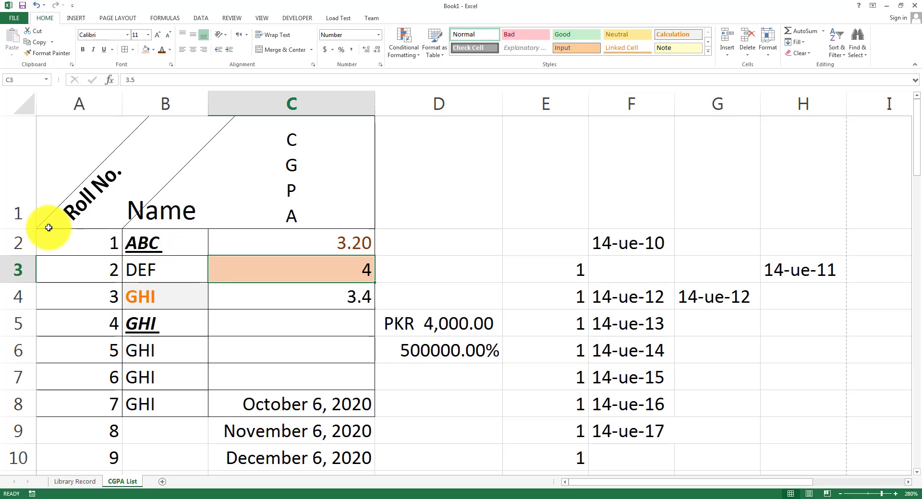
# Format the range A1:C8 as a table with headers in a dark gold style, and change the table style to dark blue.
pyautogui.moveTo(71, 231); pyautogui.dragTo(273, 350)
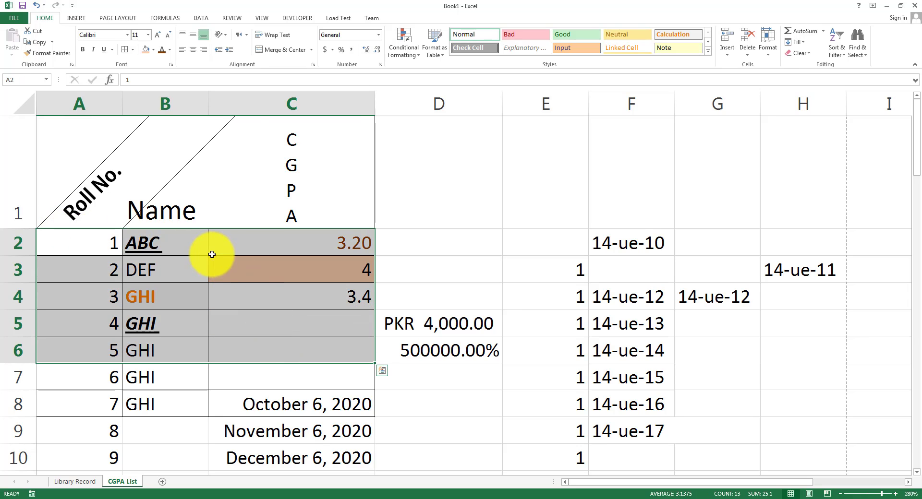
pyautogui.moveTo(78, 152); pyautogui.dragTo(342, 398)
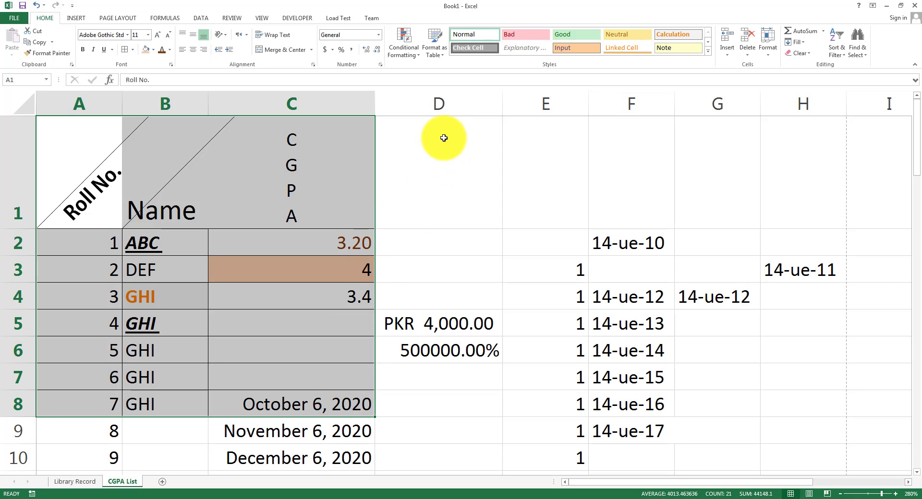
pyautogui.click(442, 58)
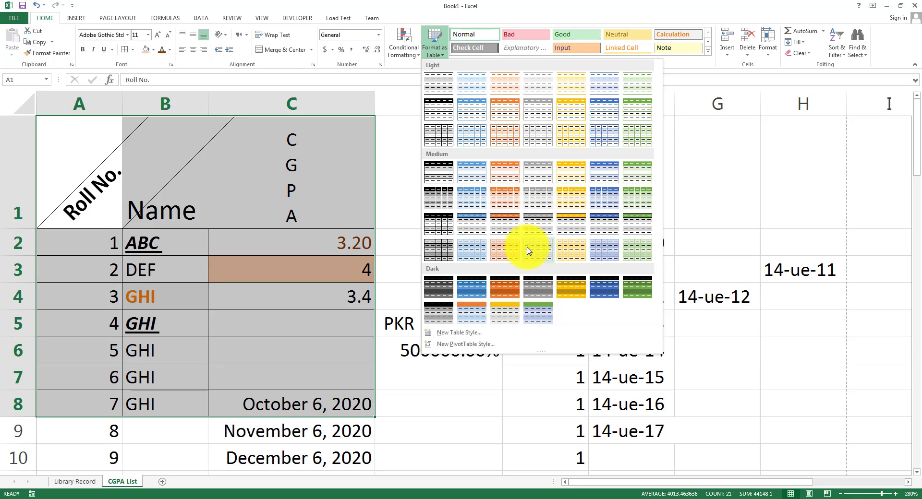
pyautogui.click(569, 296)
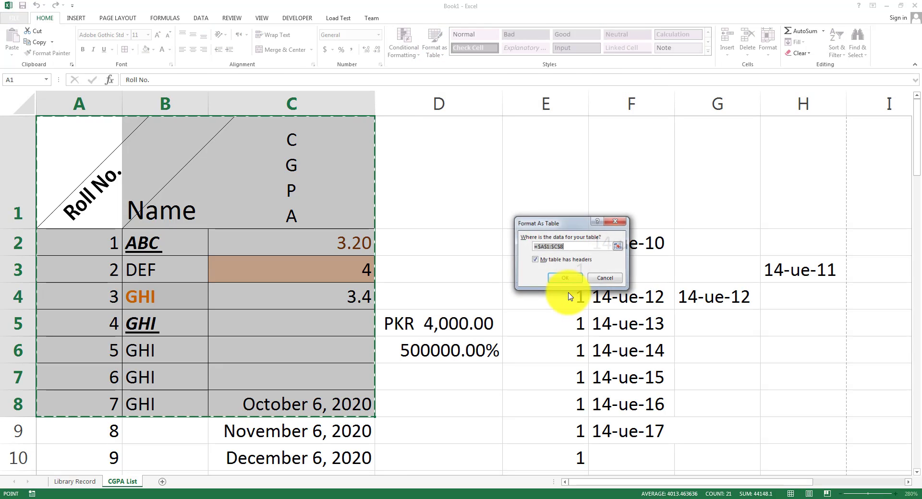
pyautogui.click(570, 246)
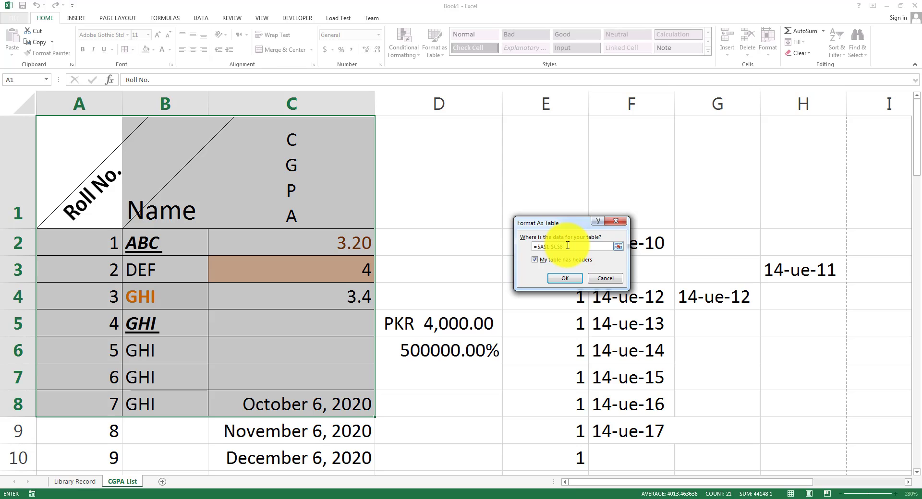
pyautogui.click(567, 278)
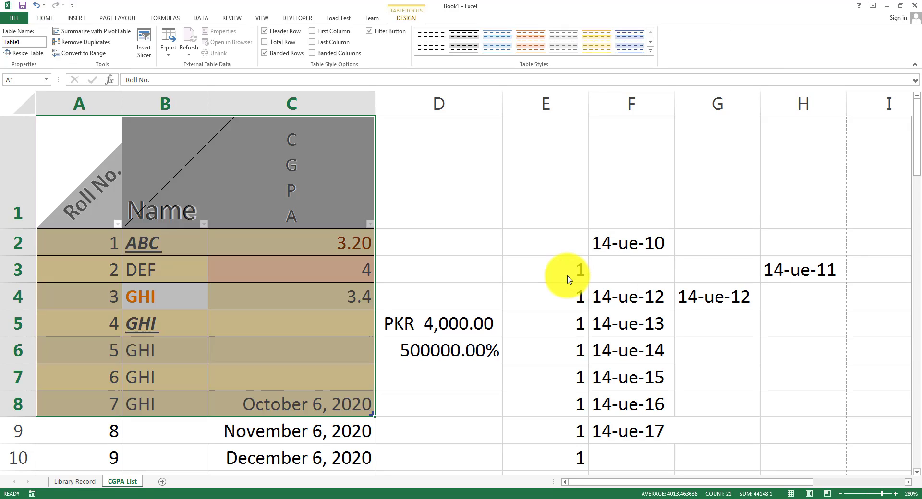
pyautogui.click(276, 281)
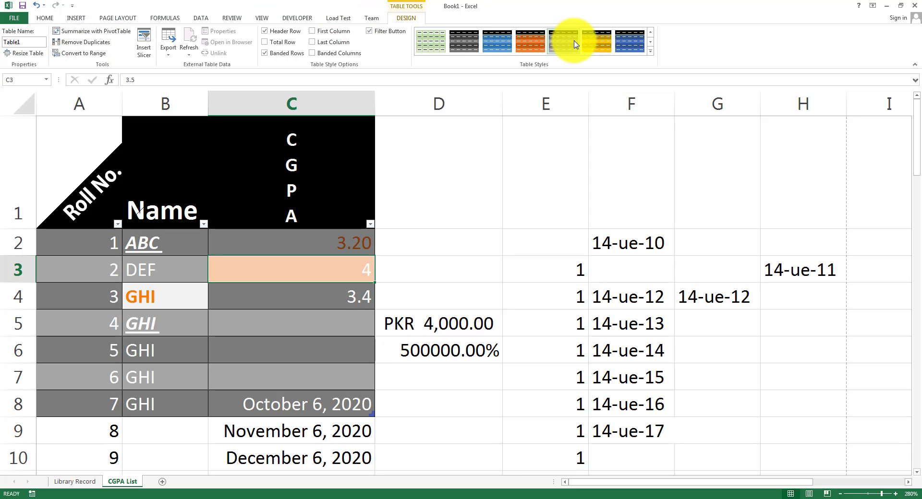
pyautogui.click(629, 42)
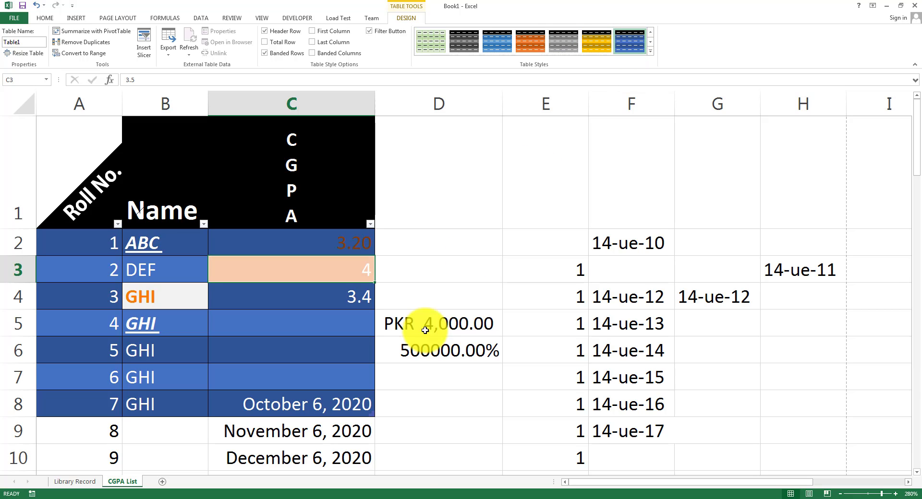
# Check the PowerPoint topic slide, highlight the Working with Cells topic, and return to the Excel workbook.
pyautogui.click(375, 497)
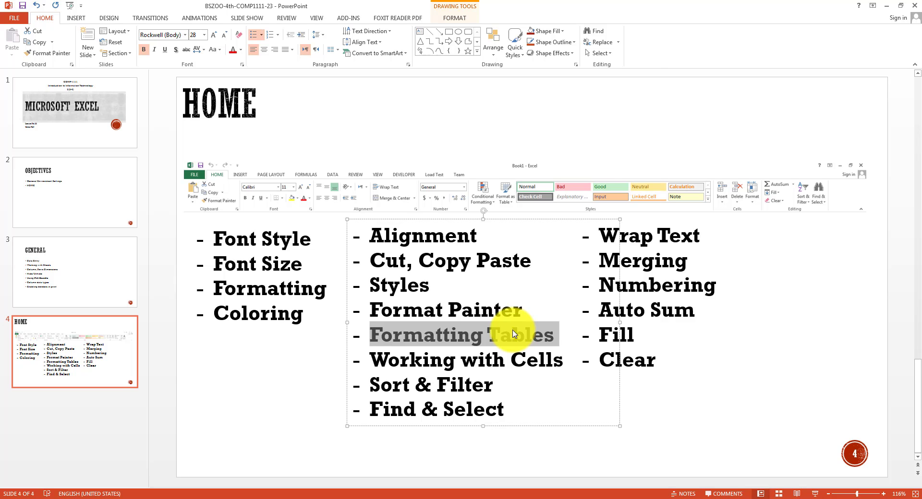
pyautogui.click(495, 358)
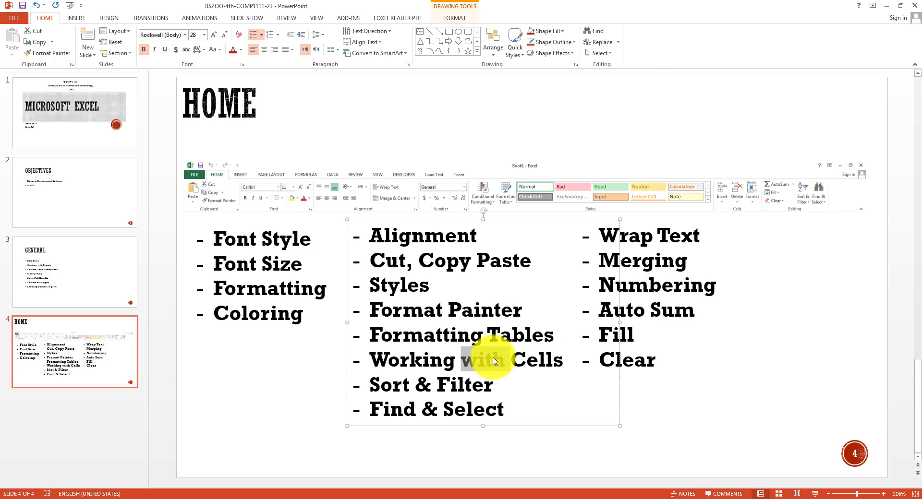
pyautogui.tripleClick(493, 359)
pyautogui.click(371, 497)
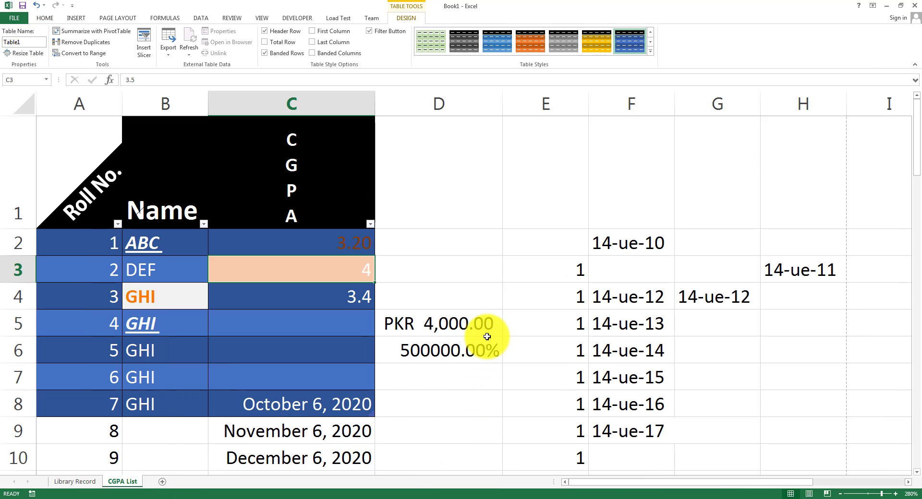
# Insert a blank sheet column before column F, which holds the 14-ue roll numbers.
pyautogui.click(505, 253)
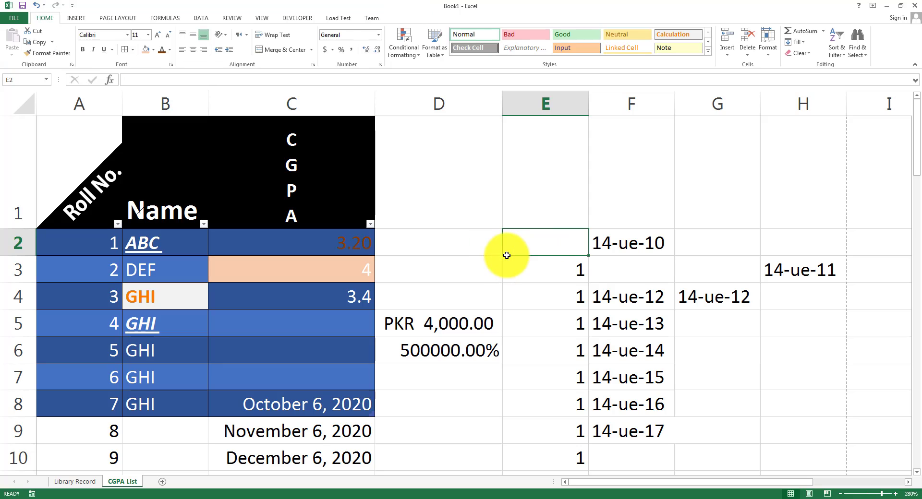
pyautogui.click(627, 102)
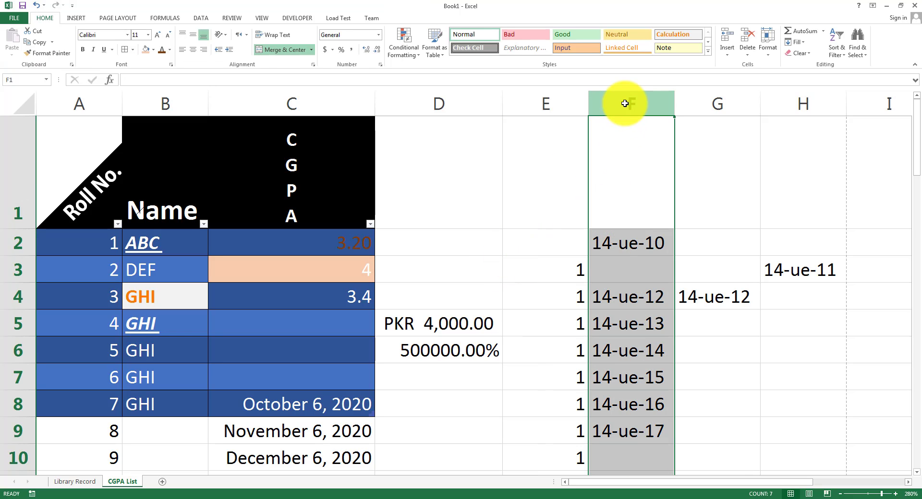
pyautogui.click(637, 281)
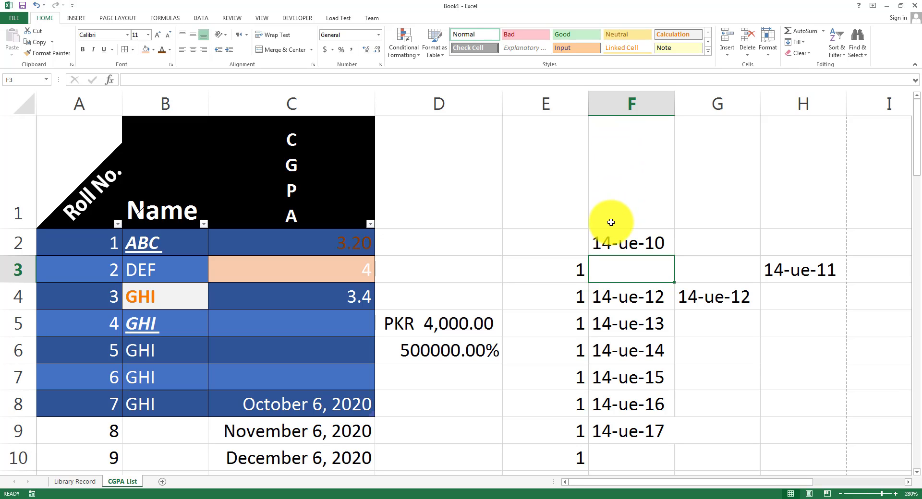
pyautogui.click(612, 105)
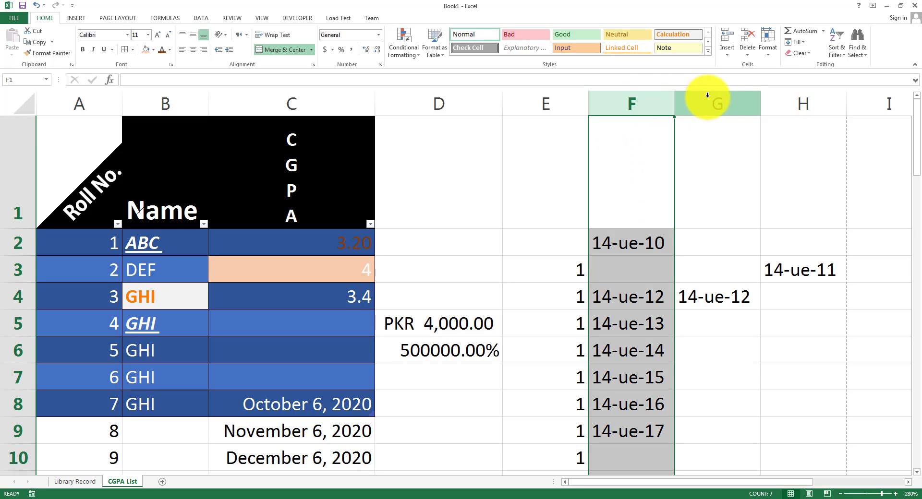
pyautogui.click(724, 53)
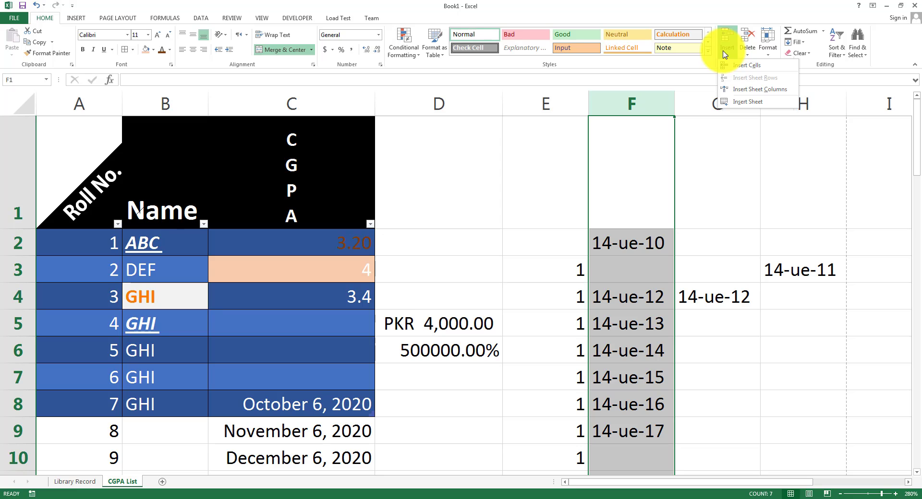
pyautogui.click(748, 89)
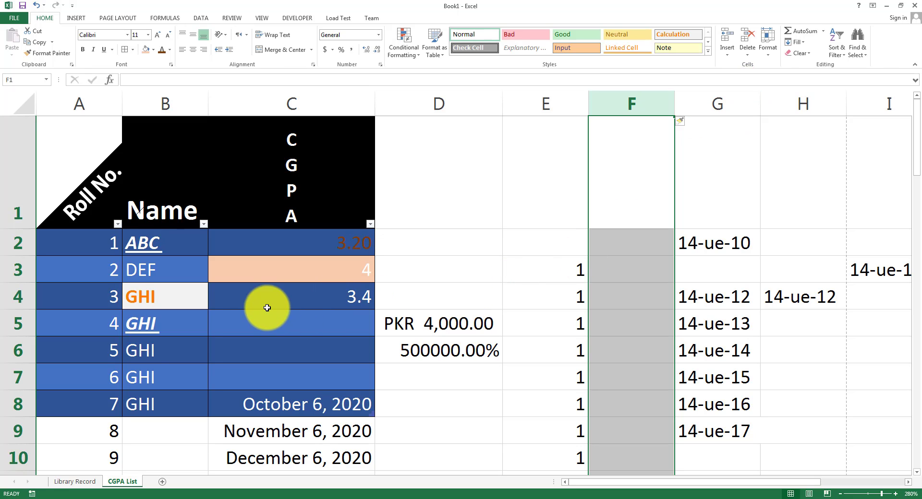
# Insert a blank row above row 9 (November 6, 2020) and another above row 12 (January 6, 2021).
pyautogui.click(11, 426)
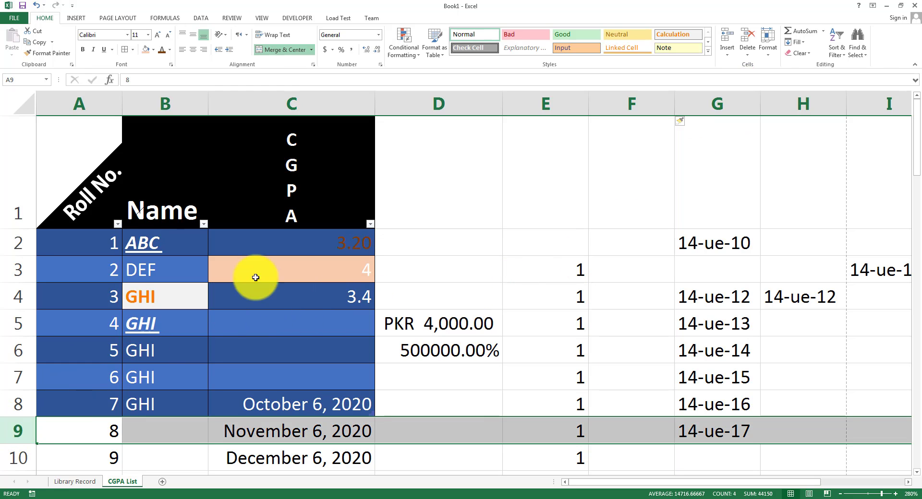
pyautogui.click(725, 51)
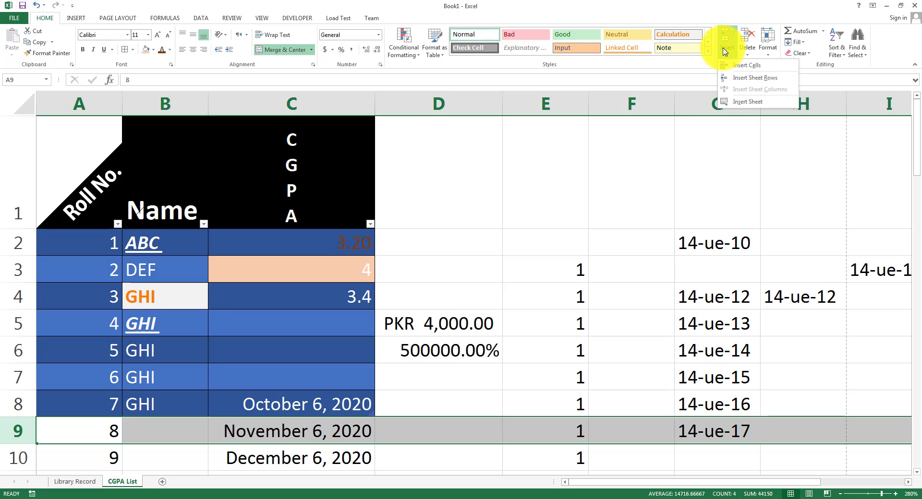
pyautogui.click(760, 84)
pyautogui.scroll(-2, 418, 342)
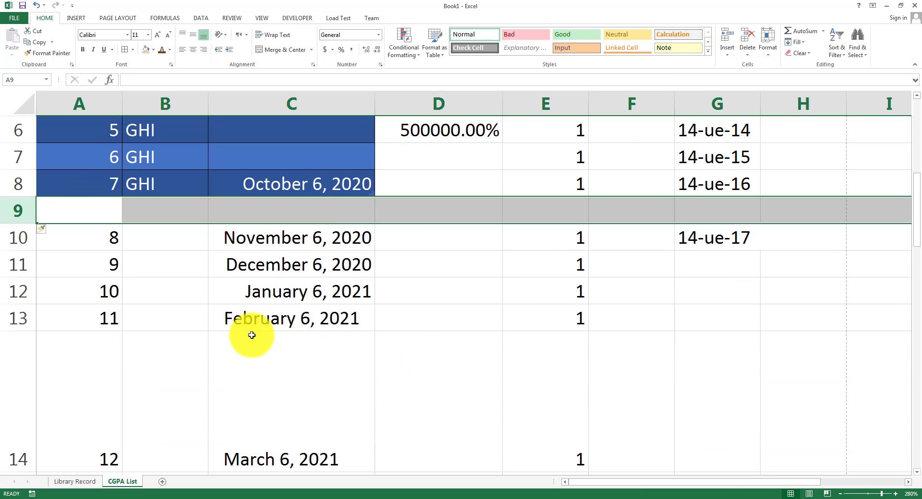
pyautogui.click(21, 291)
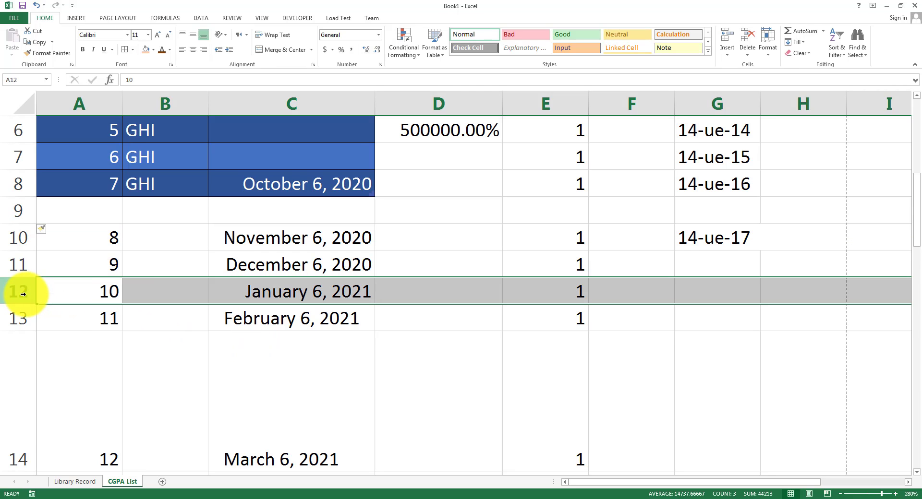
pyautogui.rightClick(26, 296)
pyautogui.click(50, 362)
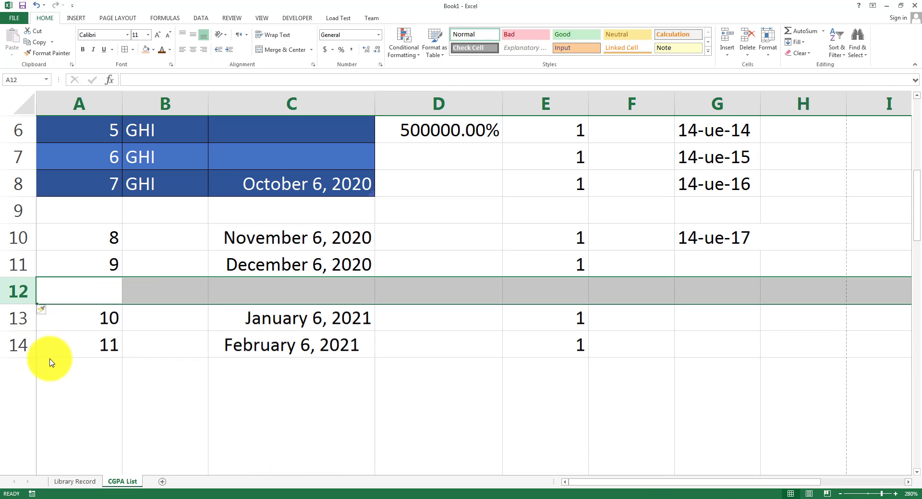
# Insert a blank column before column E, which holds the repeated 1 values.
pyautogui.click(540, 103)
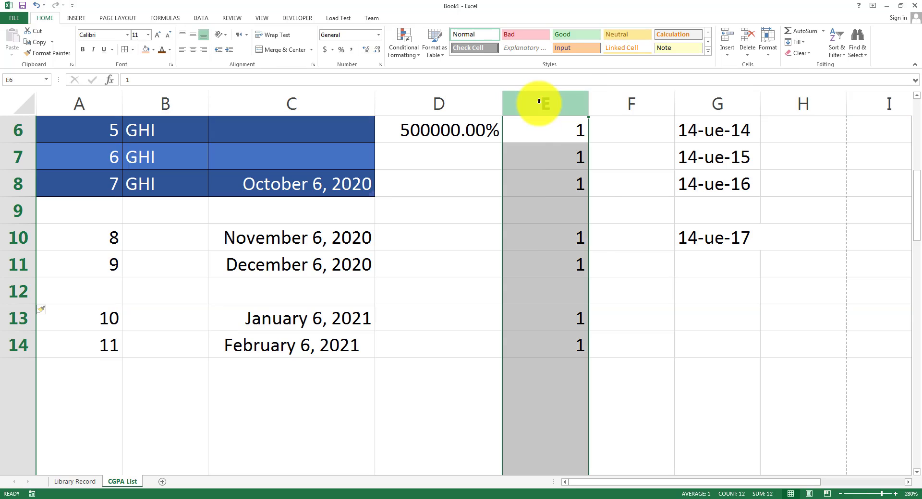
pyautogui.rightClick(540, 103)
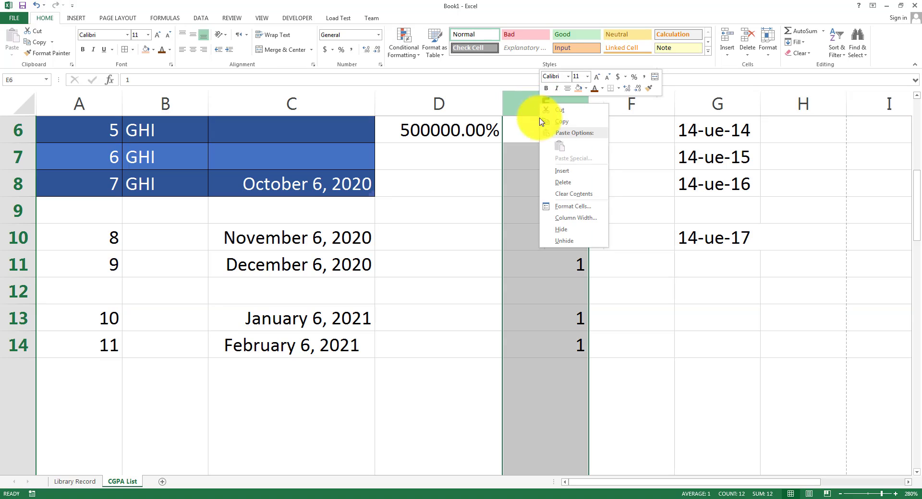
pyautogui.click(585, 172)
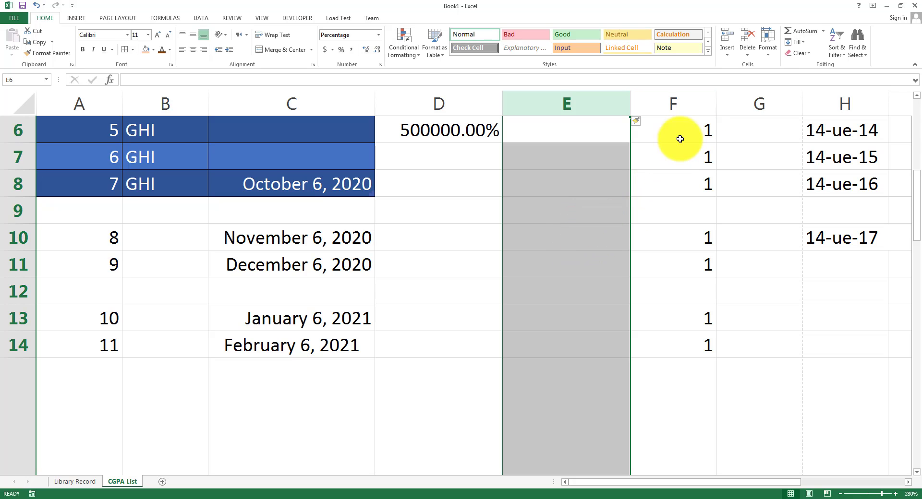
pyautogui.click(669, 180)
# Delete the empty column G, and delete column H containing the single 14-ue-12 entry.
pyautogui.scroll(2, 716, 227)
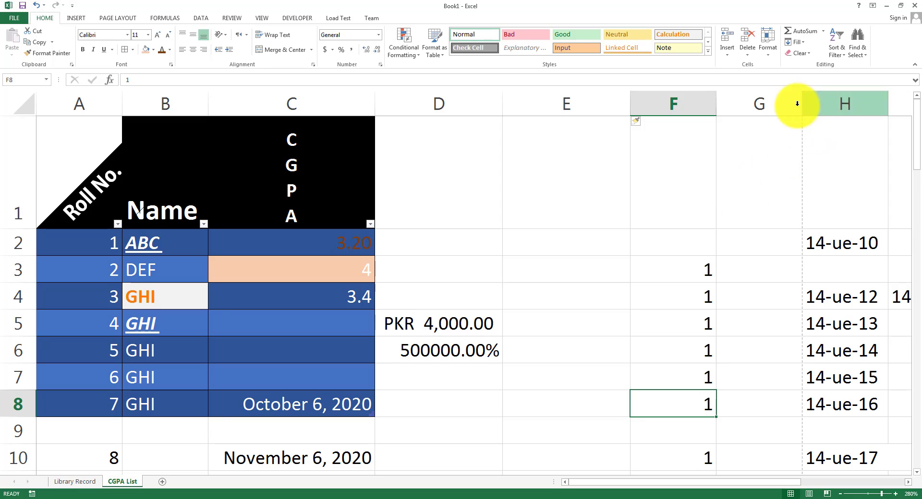
pyautogui.click(768, 101)
pyautogui.click(747, 53)
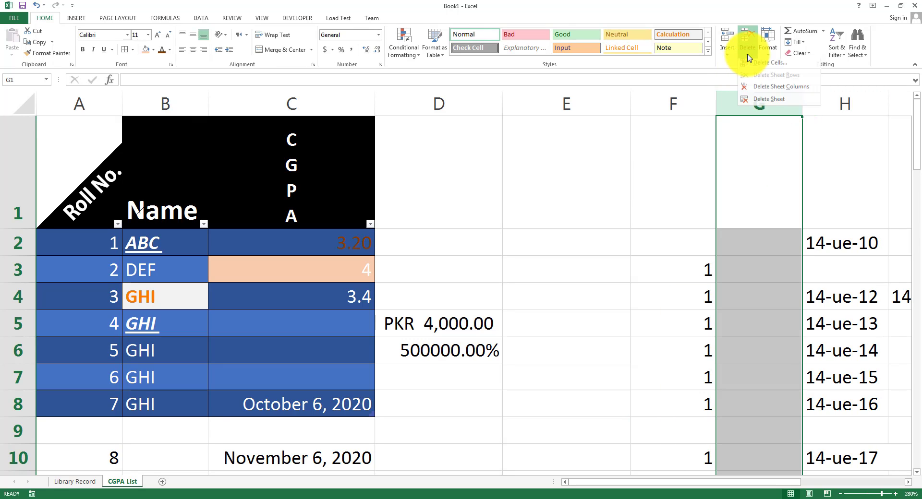
pyautogui.click(760, 88)
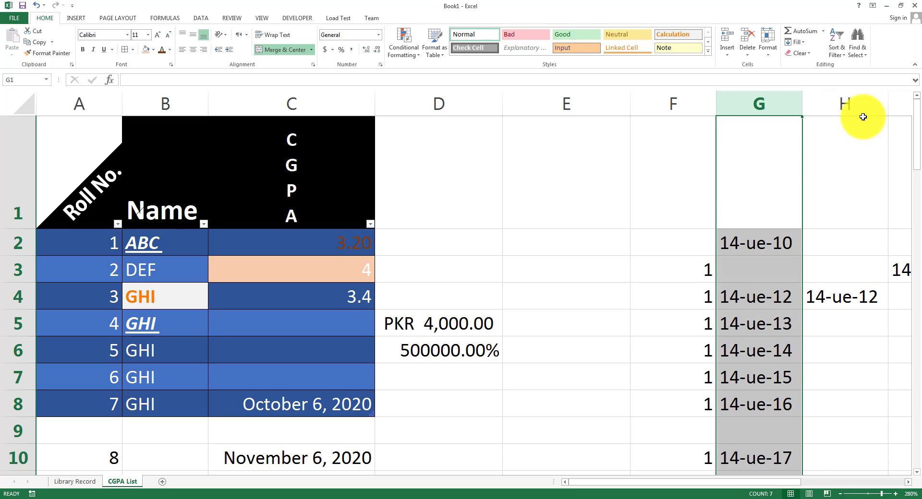
pyautogui.click(860, 97)
pyautogui.rightClick(861, 98)
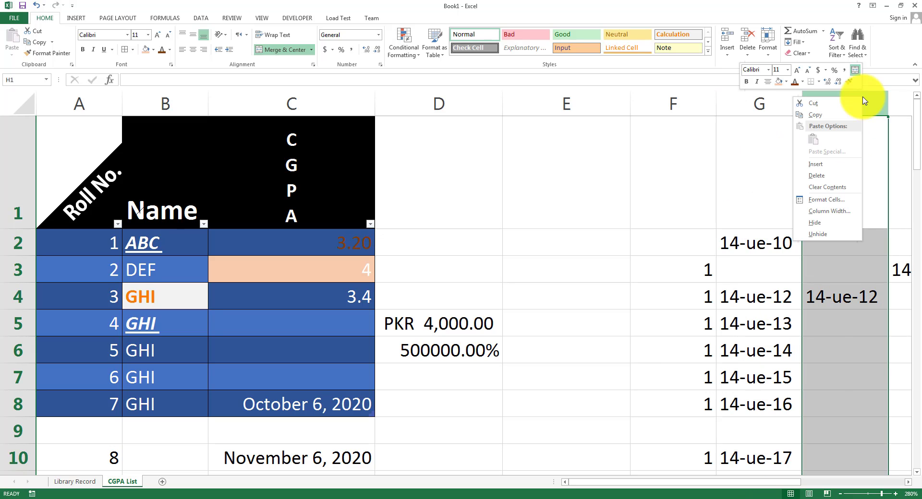
pyautogui.click(817, 175)
# Delete the blank row 12 between the December 6, 2020 and January 6, 2021 rows.
pyautogui.scroll(-3, 129, 335)
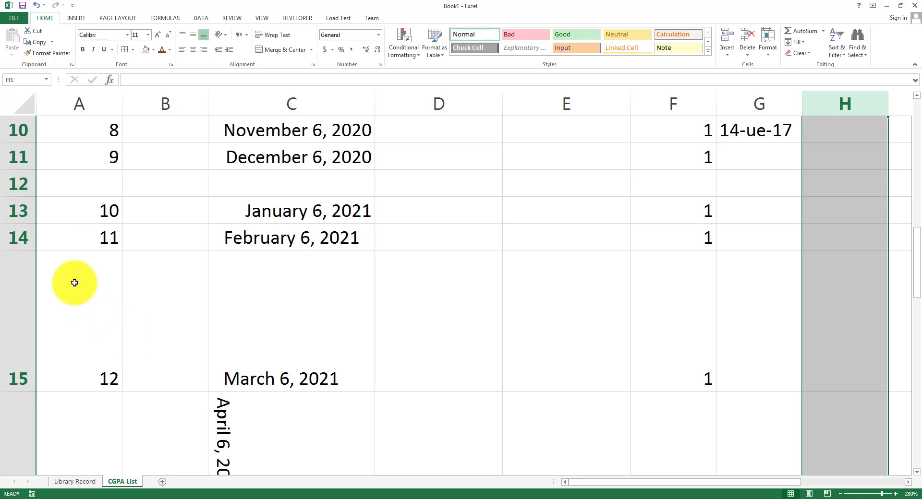
pyautogui.click(17, 183)
pyautogui.rightClick(16, 185)
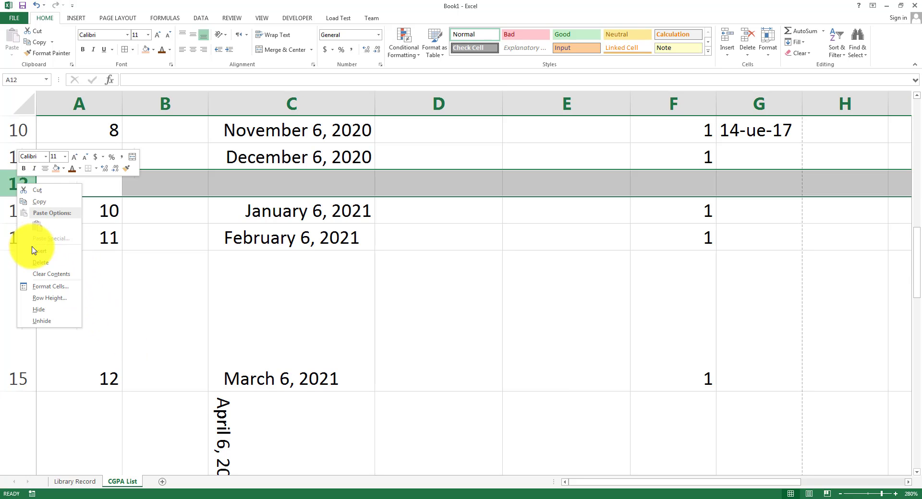
pyautogui.click(42, 263)
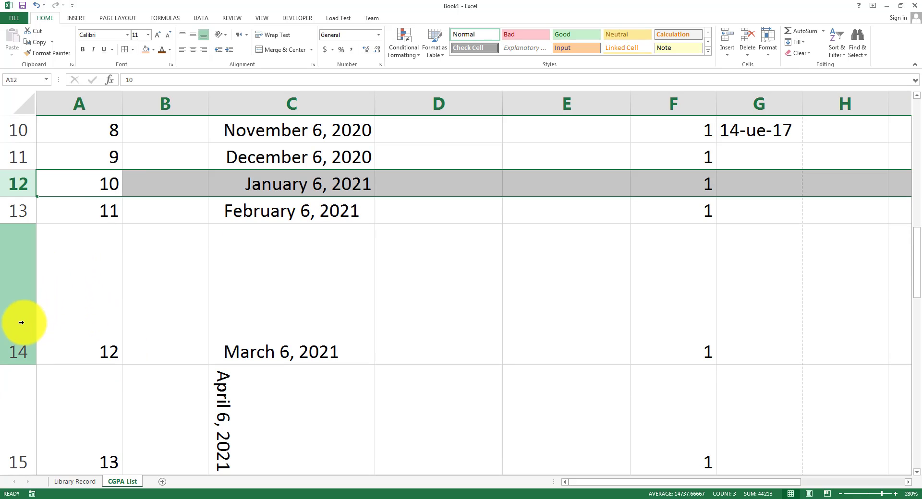
# Delete row 15, which holds the vertical April 6, 2021 entry.
pyautogui.click(16, 418)
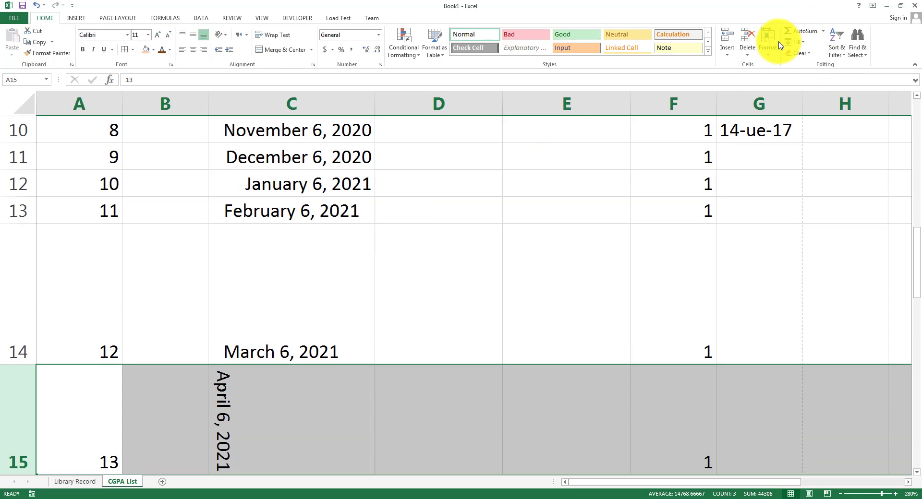
pyautogui.click(749, 53)
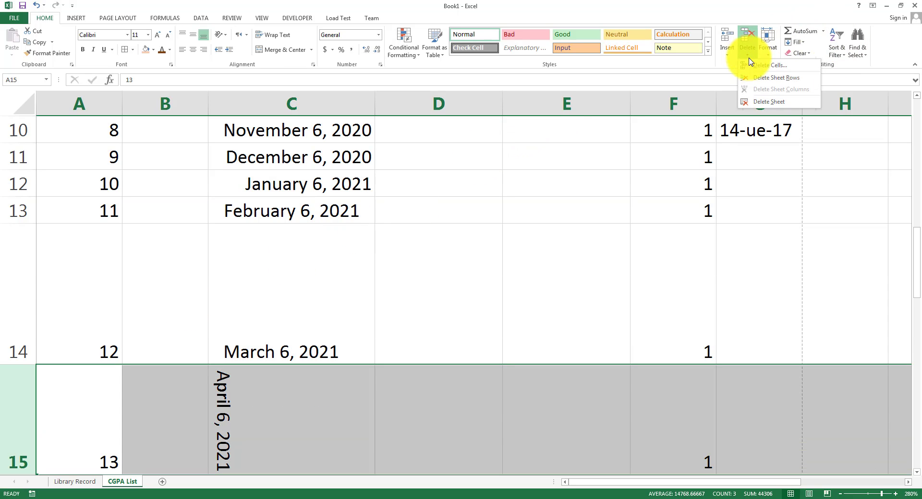
pyautogui.click(776, 78)
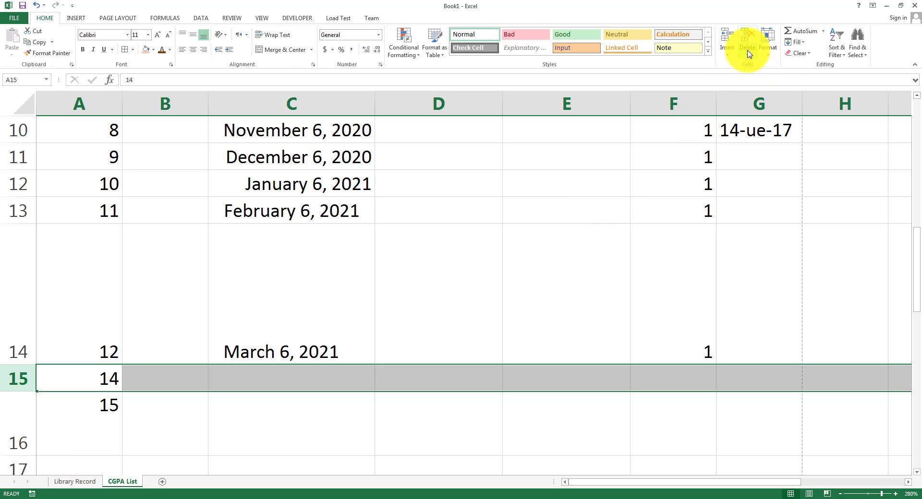
# Insert a new blank worksheet before CGPA List and delete that worksheet again.
pyautogui.click(732, 55)
pyautogui.click(742, 105)
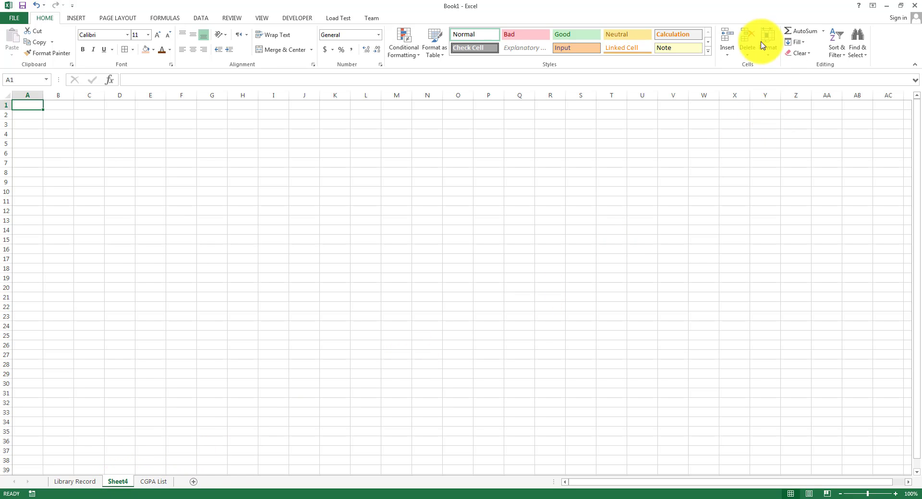
pyautogui.click(747, 51)
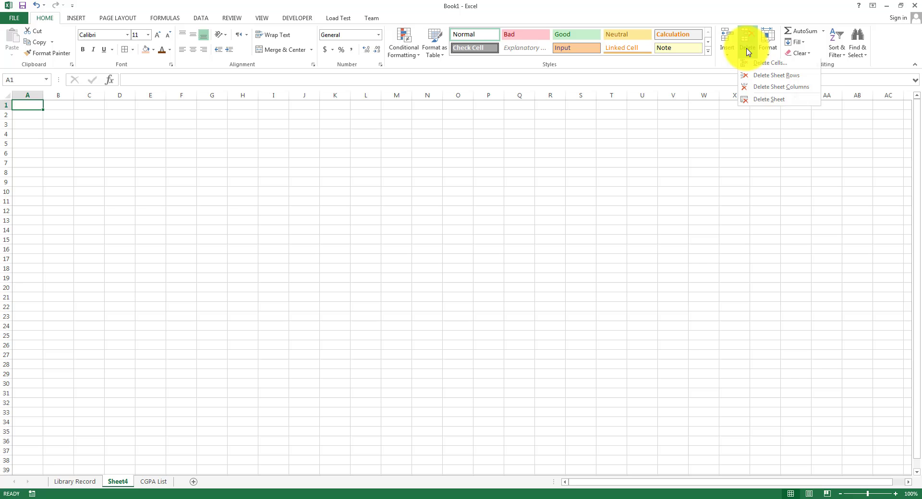
pyautogui.click(769, 102)
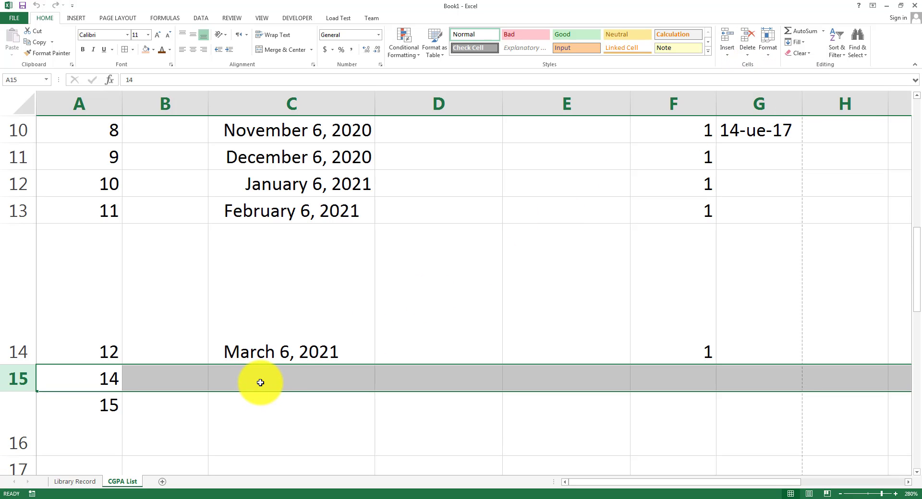
pyautogui.scroll(3, 260, 383)
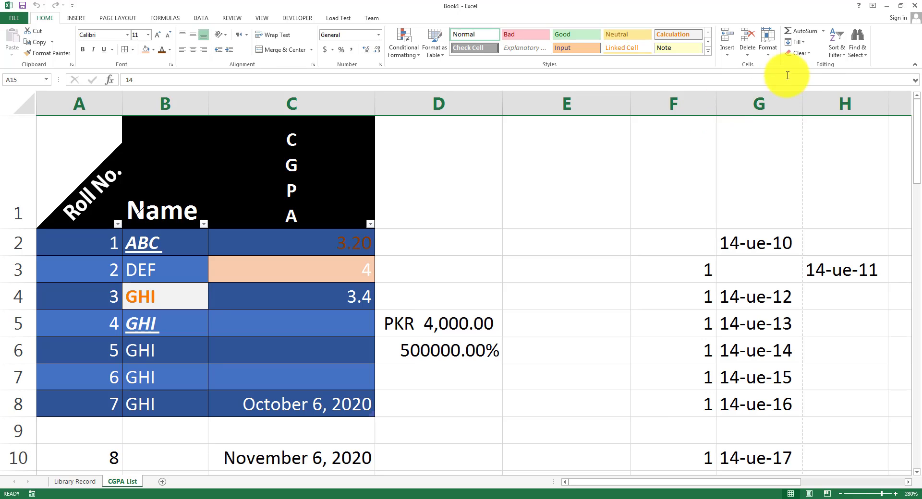
pyautogui.click(769, 51)
pyautogui.click(590, 250)
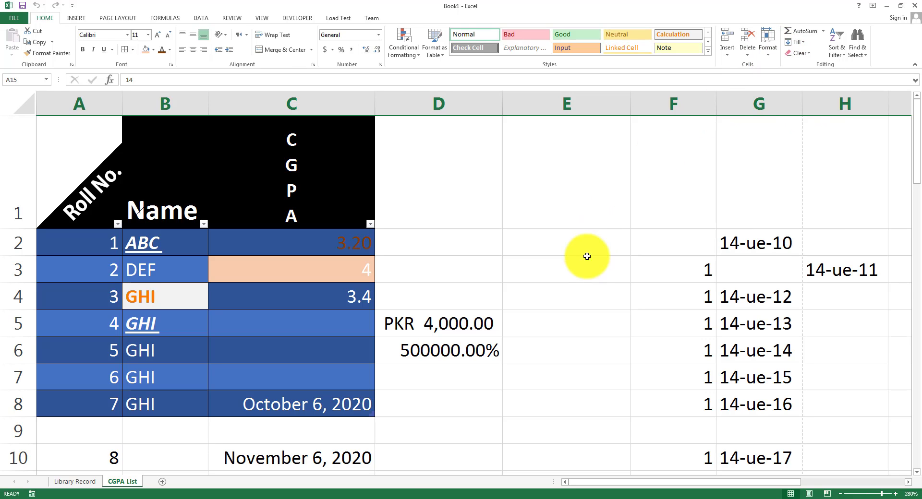
# Switch to PowerPoint and highlight the Auto Sum topic on the Home slide.
pyautogui.click(371, 495)
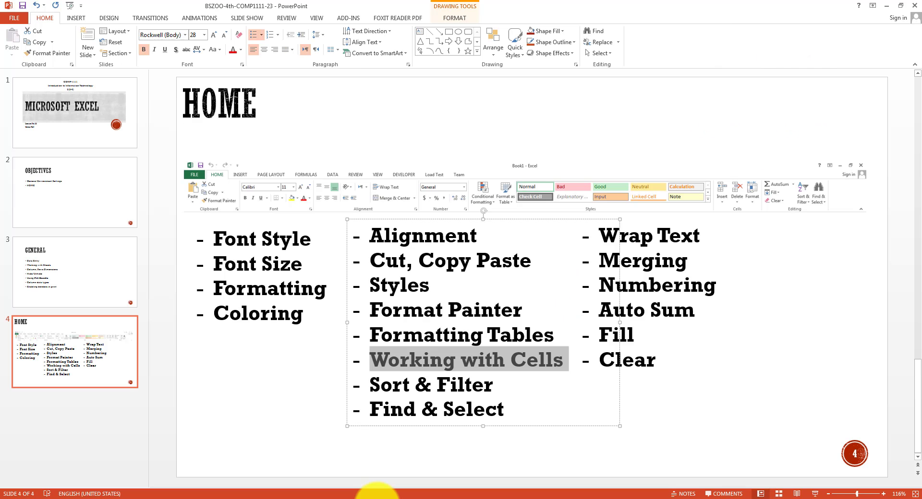
pyautogui.click(486, 385)
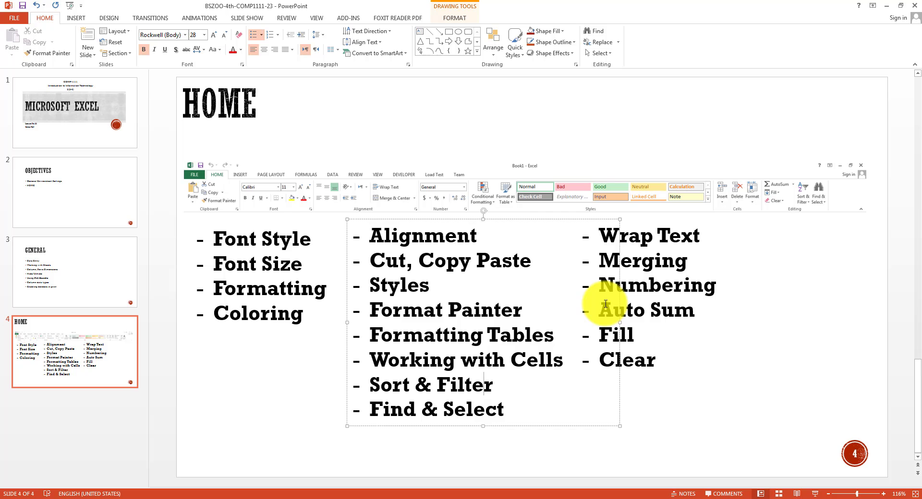
pyautogui.moveTo(605, 304); pyautogui.dragTo(704, 306)
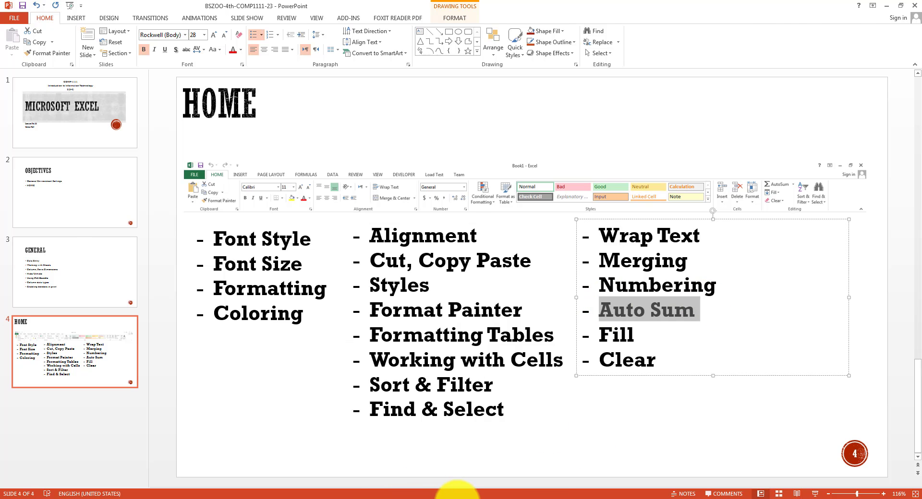
# Switch back to Excel and enter 3, 2 and 4% in cells E4 to E6 of the CGPA List sheet.
pyautogui.click(458, 495)
pyautogui.click(577, 304)
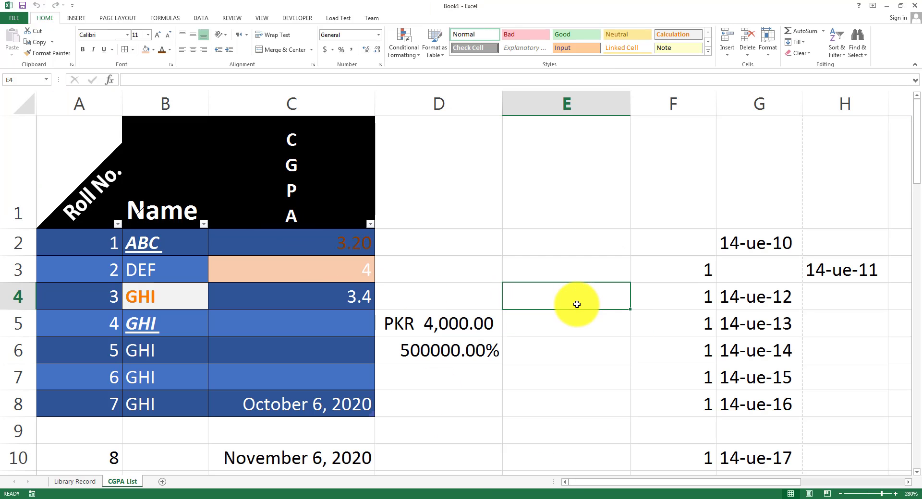
pyautogui.write('3')
pyautogui.press('Return')
pyautogui.write('2')
pyautogui.press('Return')
pyautogui.write('4')
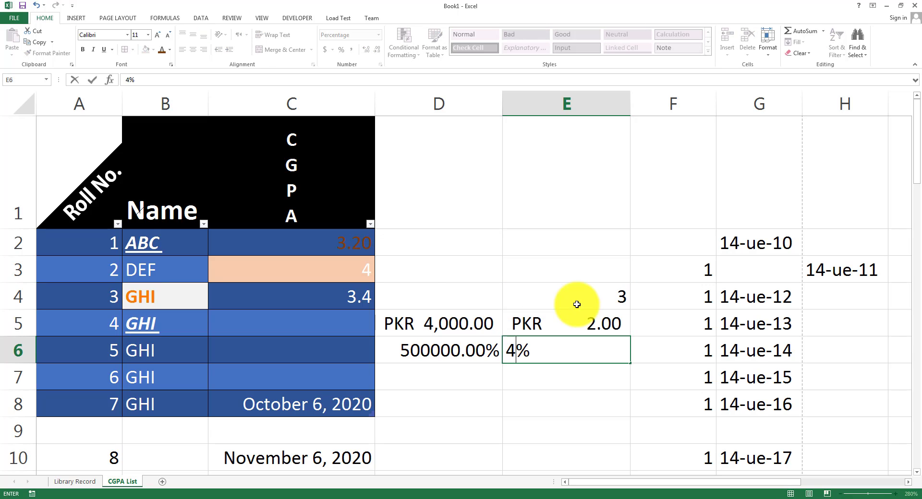
pyautogui.click(541, 454)
# Enter the numbers 2, 4 and 3 in the empty cells D16, D17 and D18.
pyautogui.scroll(-2, 470, 384)
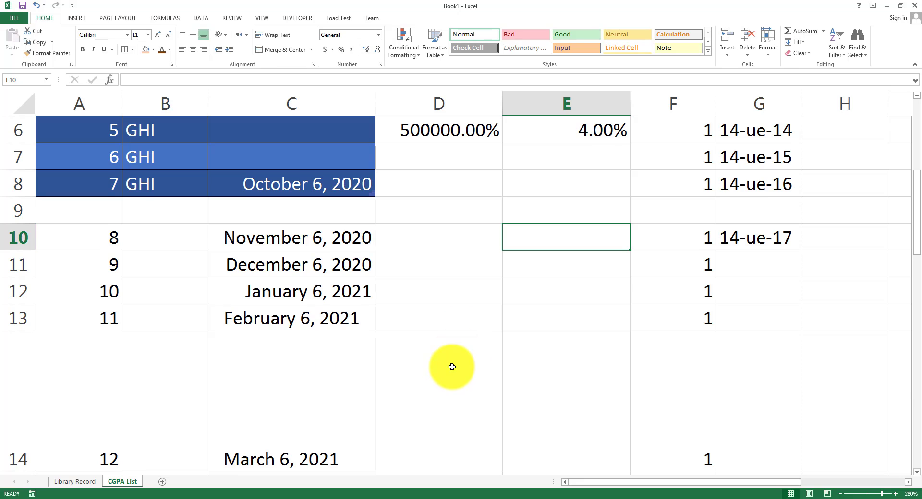
pyautogui.scroll(-1, 452, 367)
pyautogui.scroll(-1, 443, 370)
pyautogui.click(355, 338)
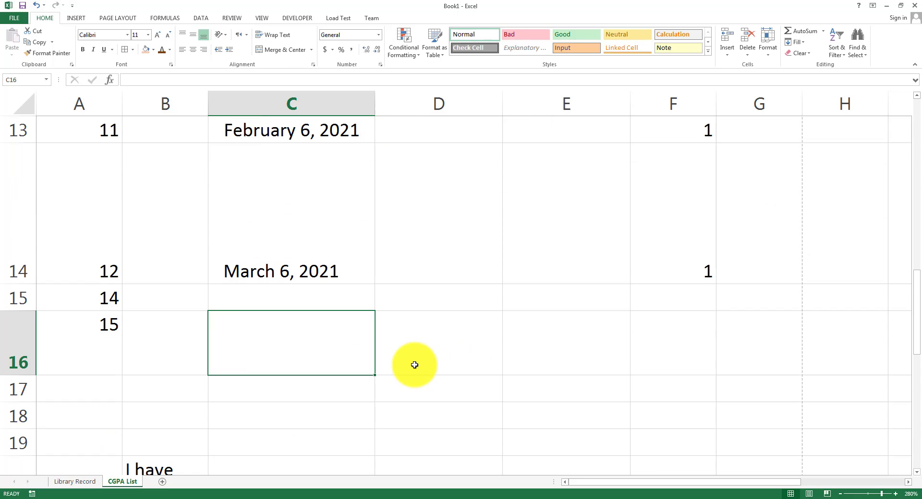
pyautogui.click(414, 365)
pyautogui.write('2')
pyautogui.press('Return')
pyautogui.press('Return')
pyautogui.write('3')
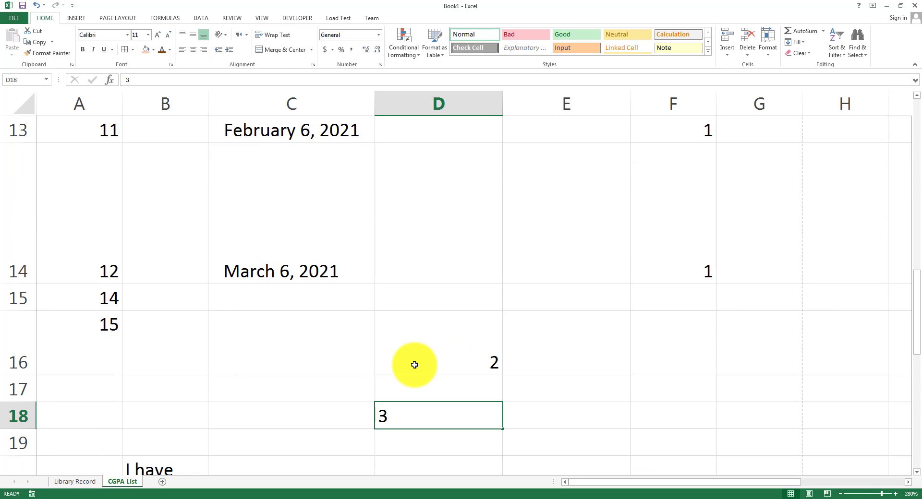
pyautogui.press('Return')
pyautogui.press('Up')
pyautogui.press('Up')
pyautogui.write('4')
pyautogui.press('Return')
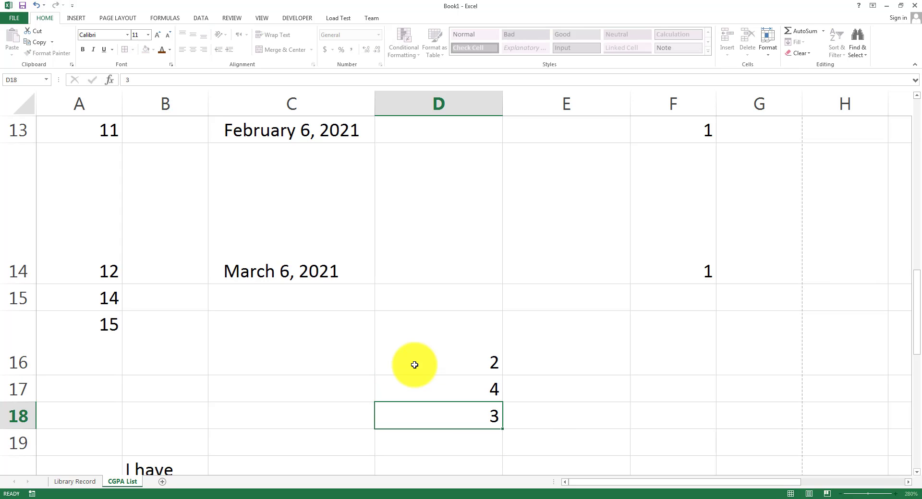
# Total D16:D18 in D19 with AutoSum and inspect the formula in the total cell.
pyautogui.click(430, 358)
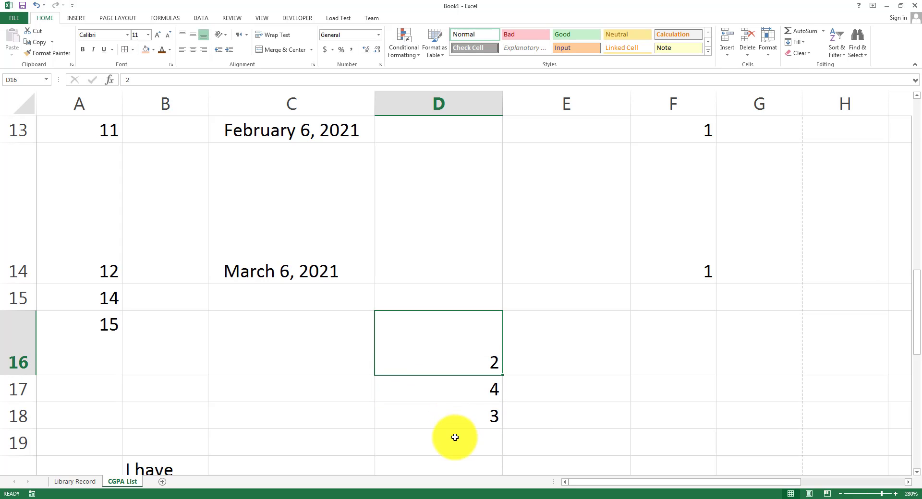
pyautogui.moveTo(474, 372); pyautogui.dragTo(473, 423)
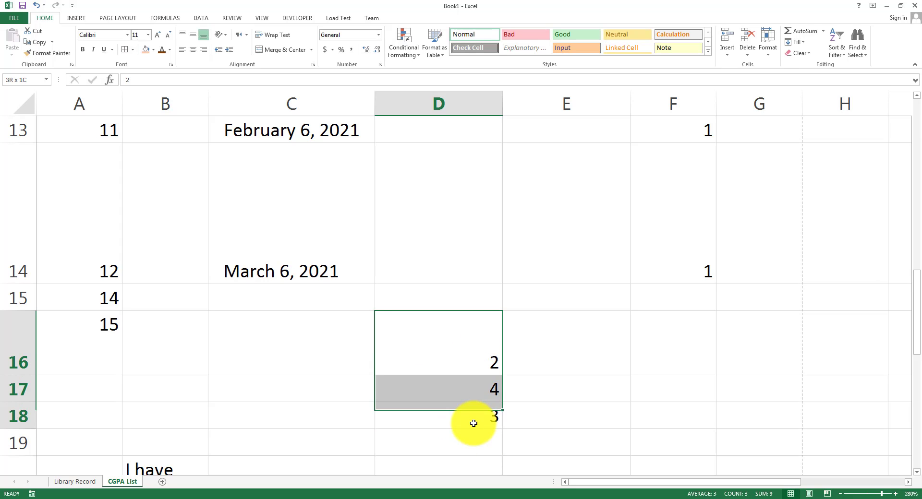
pyautogui.click(808, 33)
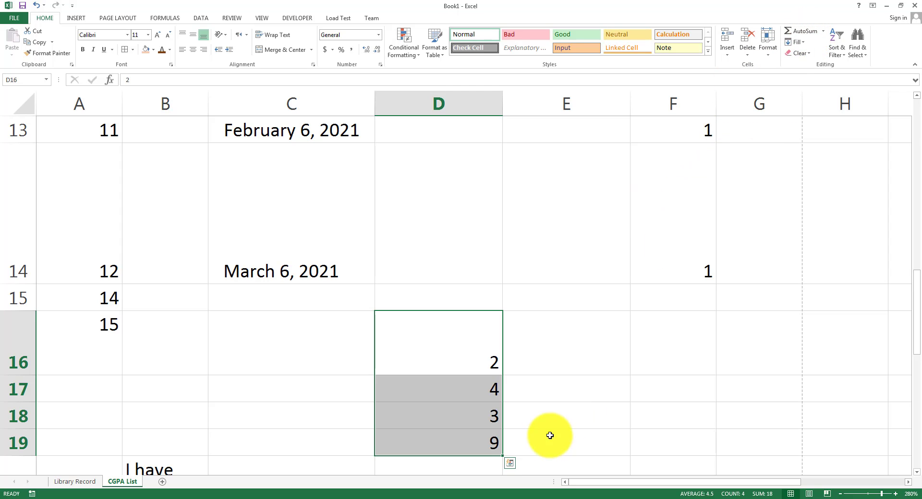
pyautogui.click(476, 440)
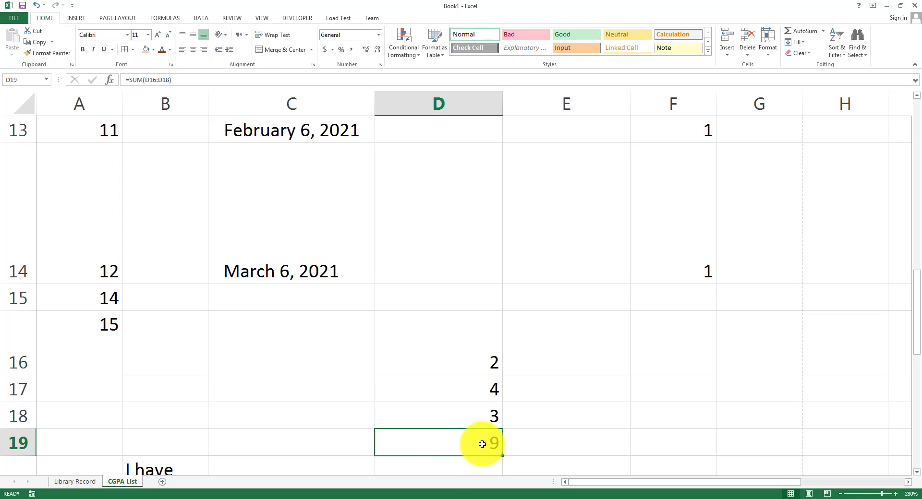
pyautogui.moveTo(672, 336); pyautogui.dragTo(672, 441)
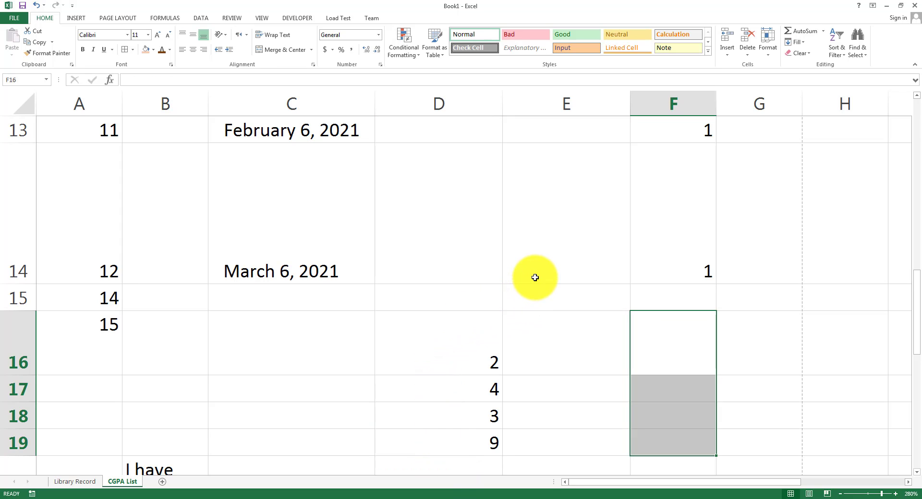
# Clear only the formats from the orange-filled CGPA cell C3 in the DEF row.
pyautogui.scroll(4, 273, 263)
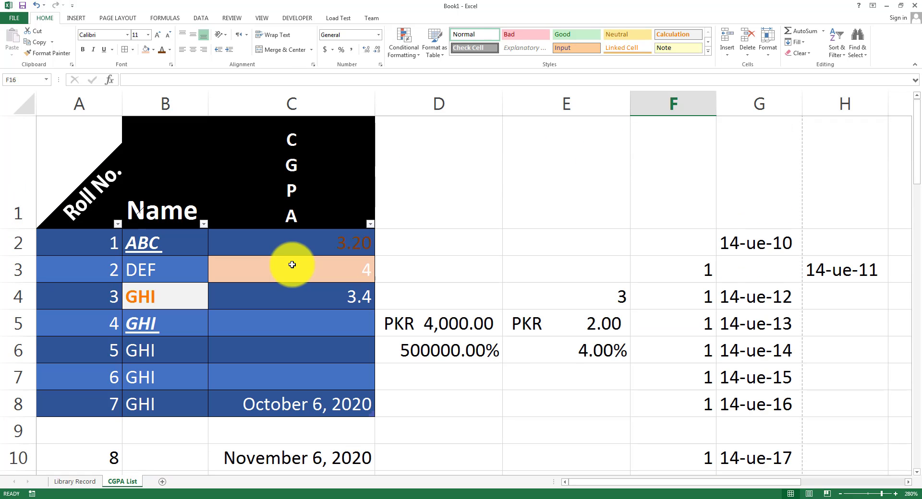
pyautogui.click(315, 242)
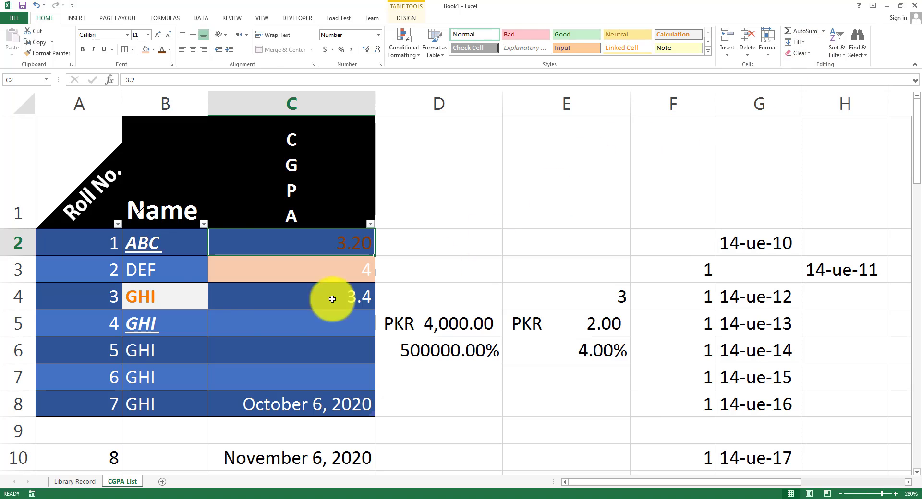
pyautogui.click(263, 259)
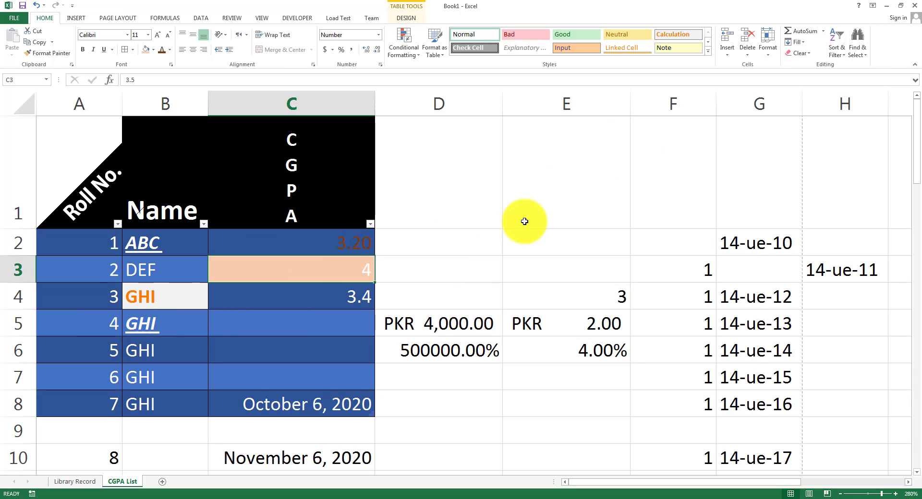
pyautogui.click(800, 53)
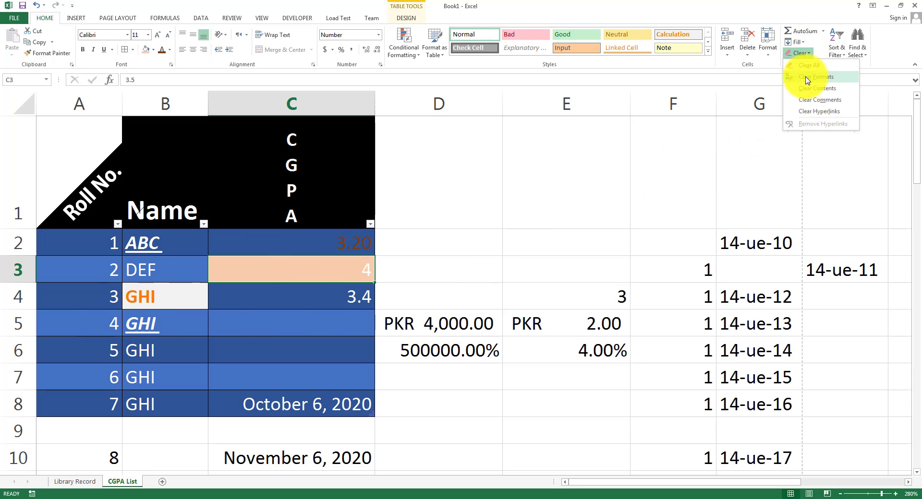
pyautogui.click(802, 76)
pyautogui.click(389, 315)
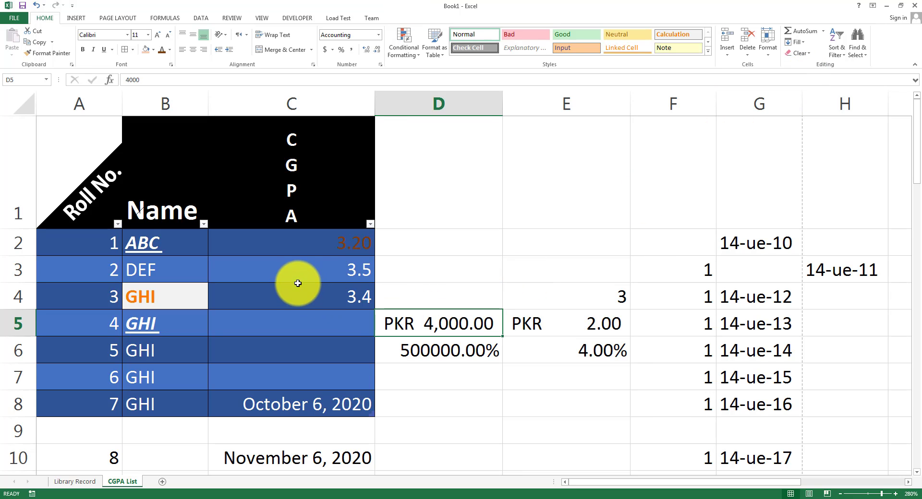
# Clear everything, including the value, from the CGPA cell C3.
pyautogui.click(307, 270)
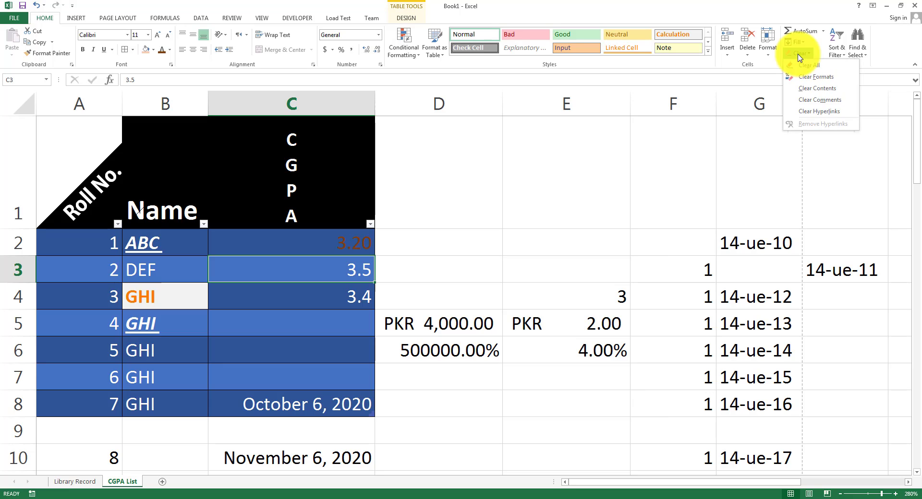
pyautogui.click(807, 66)
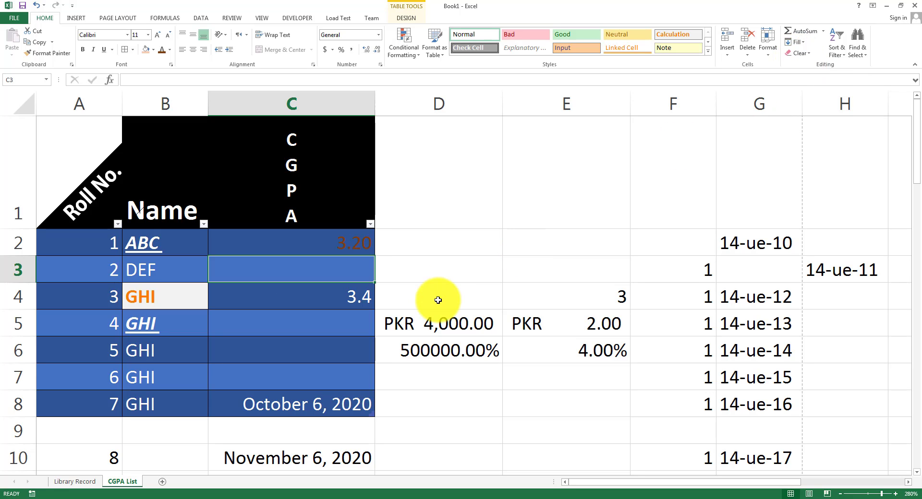
pyautogui.click(437, 300)
# Clear all contents and formatting from the entire CGPA List sheet.
pyautogui.click(10, 99)
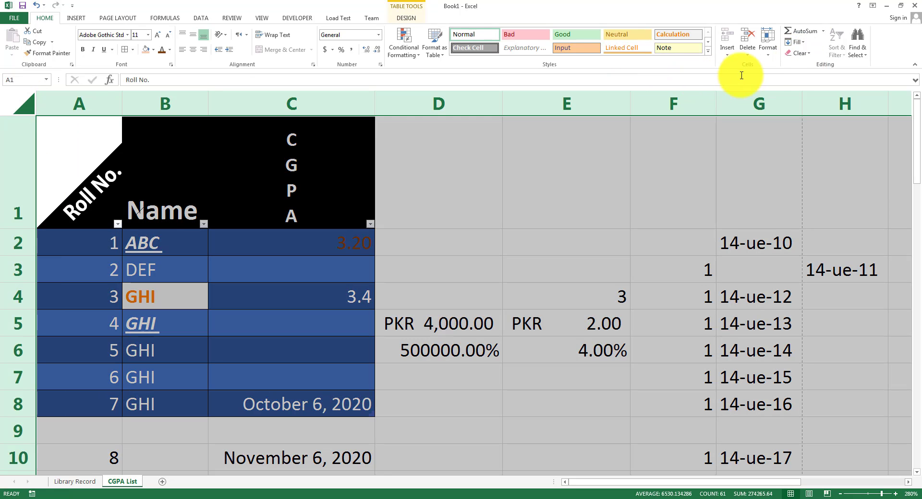
pyautogui.click(797, 53)
pyautogui.click(813, 72)
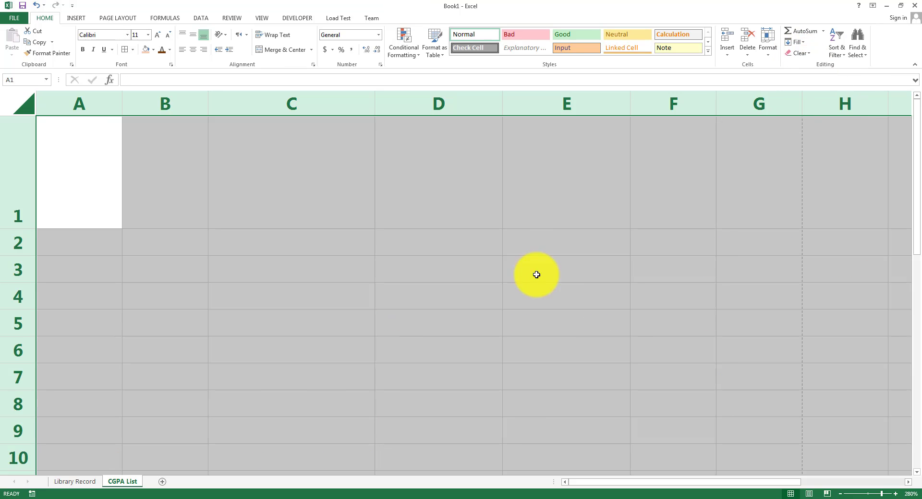
pyautogui.click(349, 361)
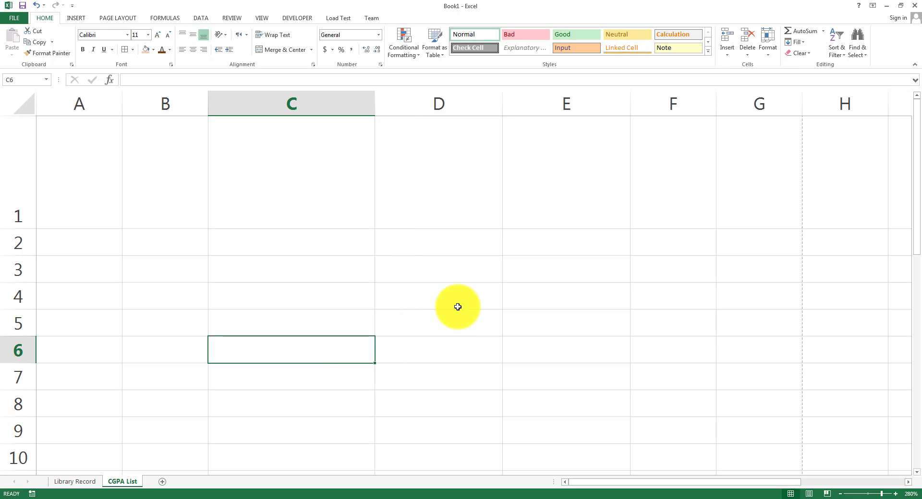
# Open the Library Record sheet and switch back to the Home slide in PowerPoint.
pyautogui.click(53, 482)
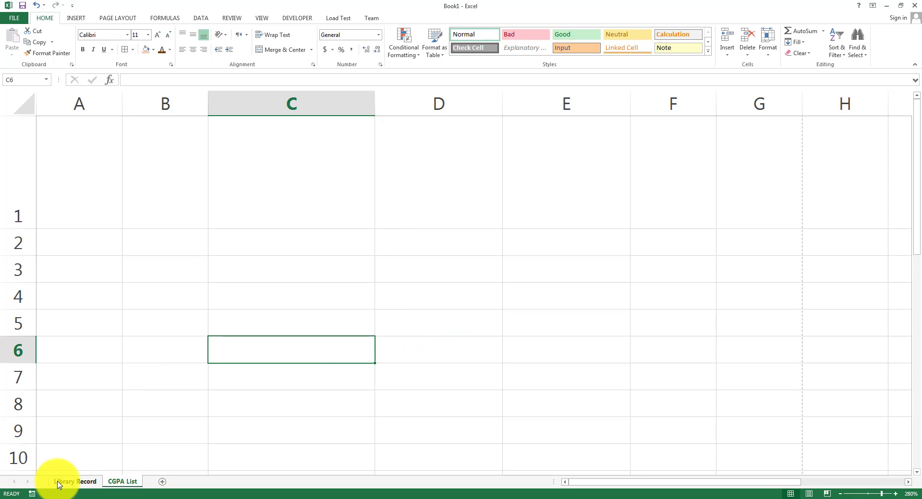
pyautogui.click(362, 210)
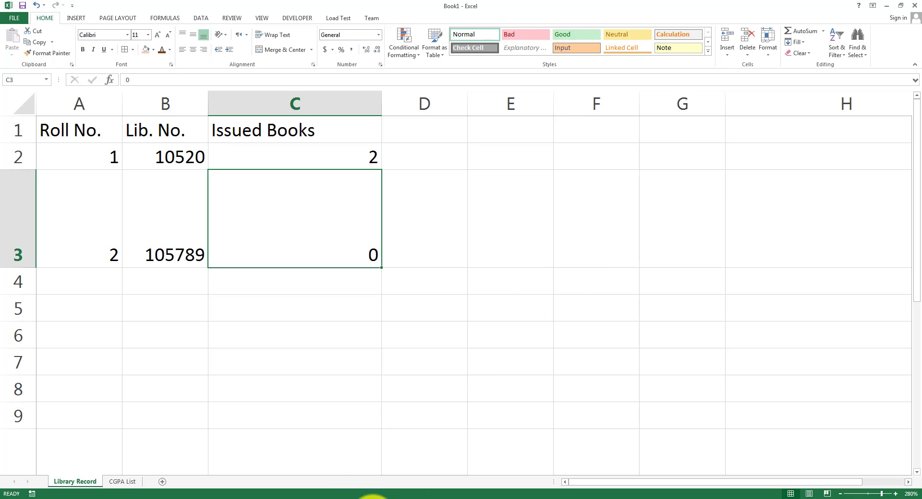
pyautogui.click(372, 497)
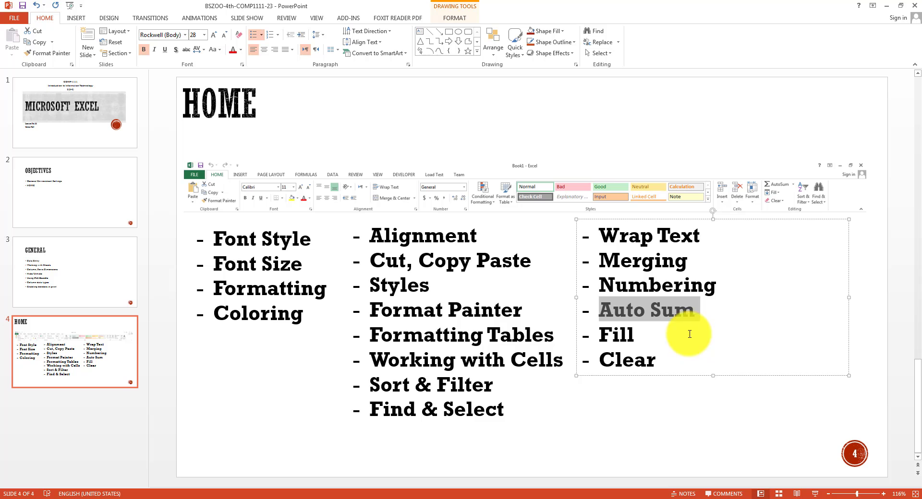
# Highlight the Find & Select topic on the Home slide and switch to the Library Record sheet in Excel.
pyautogui.click(382, 409)
pyautogui.tripleClick(461, 399)
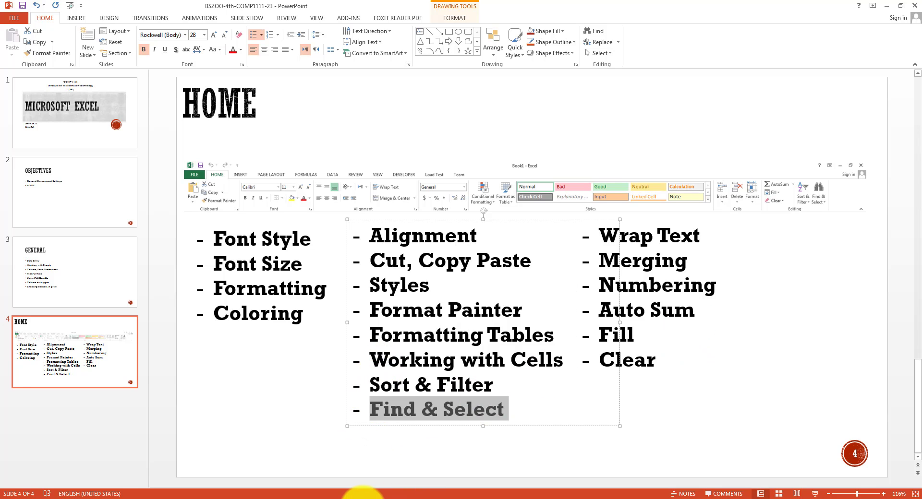
pyautogui.click(354, 494)
pyautogui.click(187, 201)
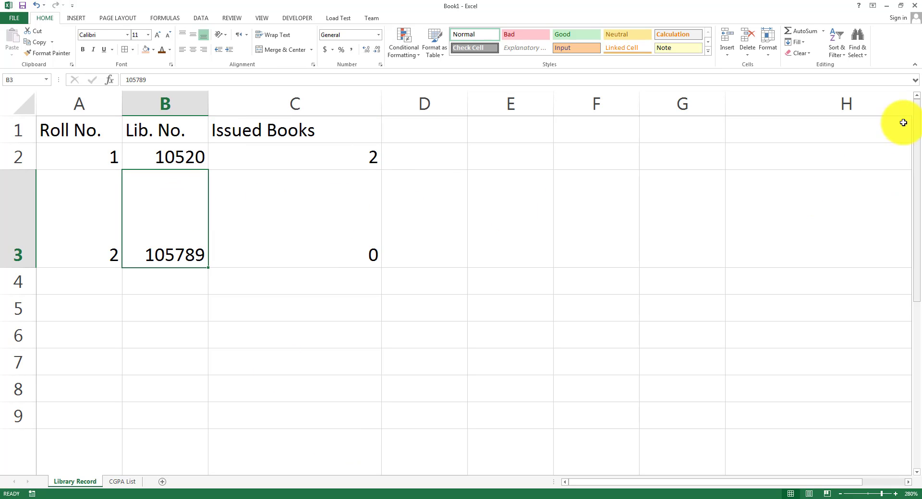
# Find the value 10520 in the Library Record sheet using the Find command.
pyautogui.click(717, 248)
pyautogui.click(137, 334)
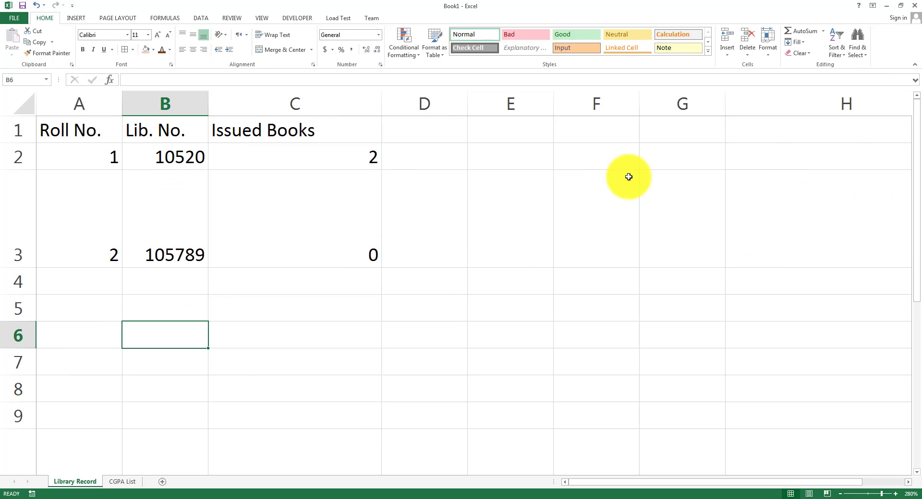
pyautogui.click(855, 48)
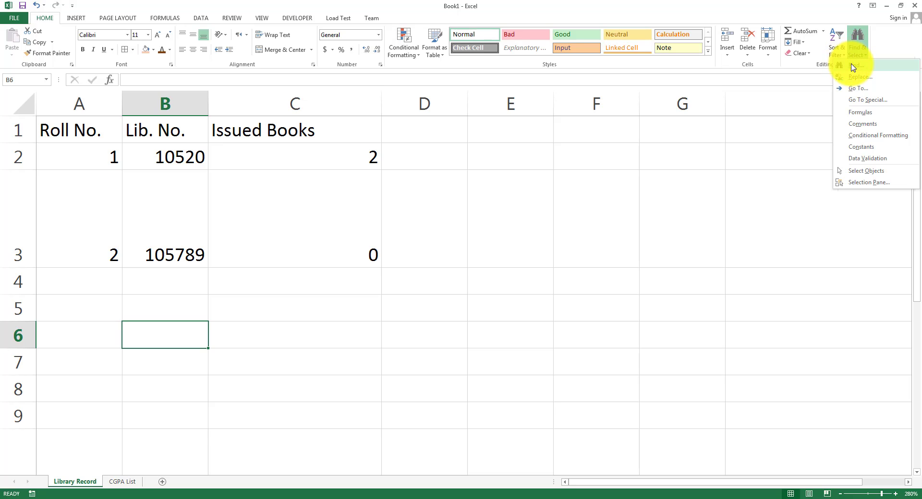
pyautogui.click(853, 66)
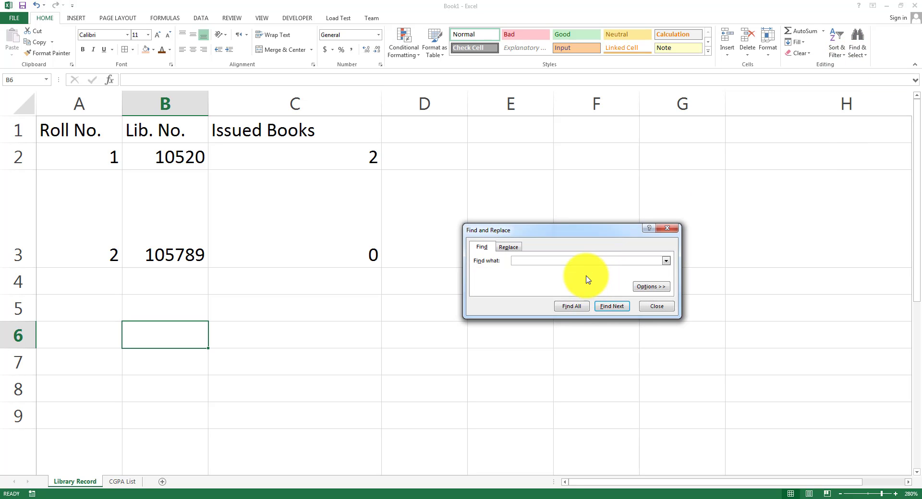
pyautogui.click(583, 259)
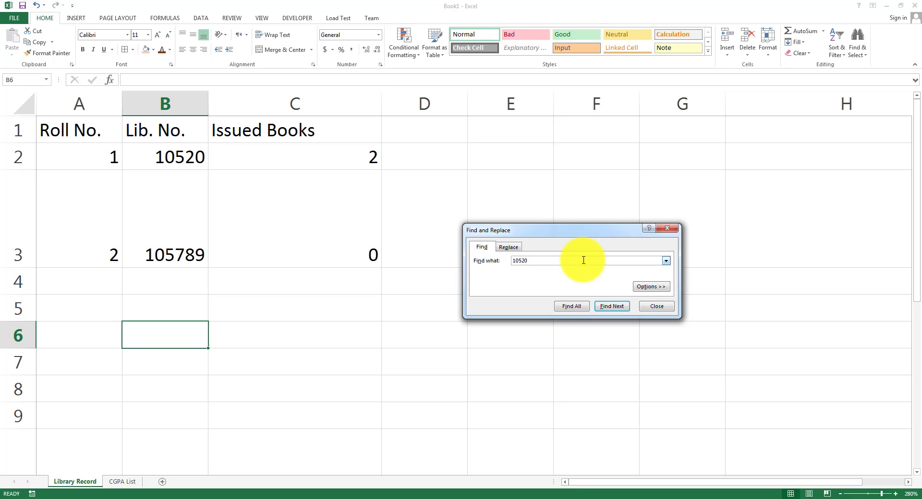
pyautogui.press('Return')
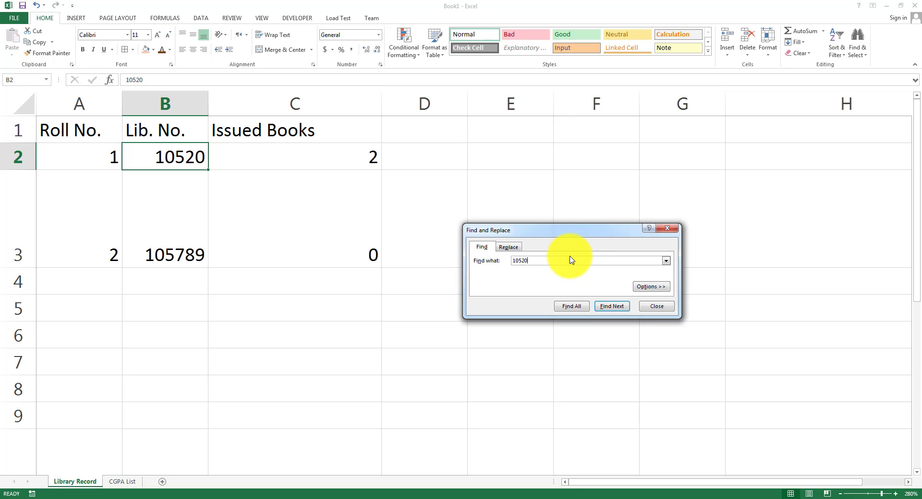
pyautogui.press('Escape')
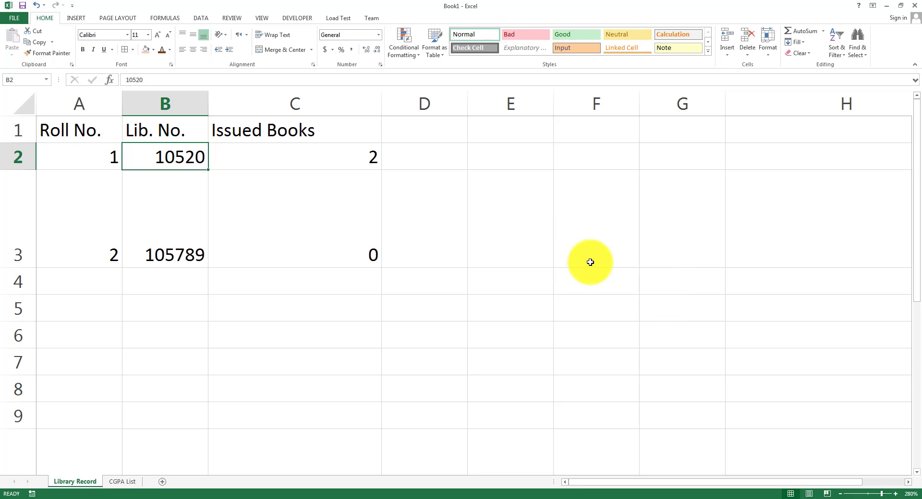
# Replace the Lib. No. value 10520 with 10521 using Find and Replace.
pyautogui.click(612, 263)
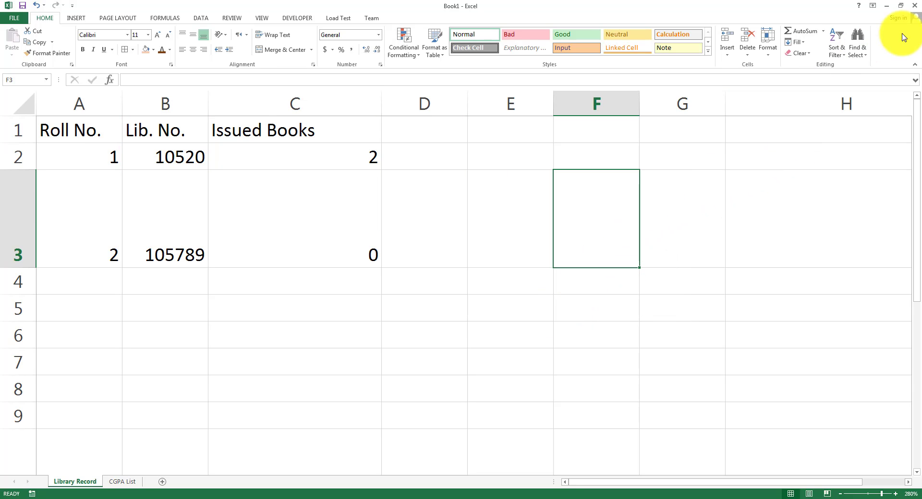
pyautogui.click(856, 52)
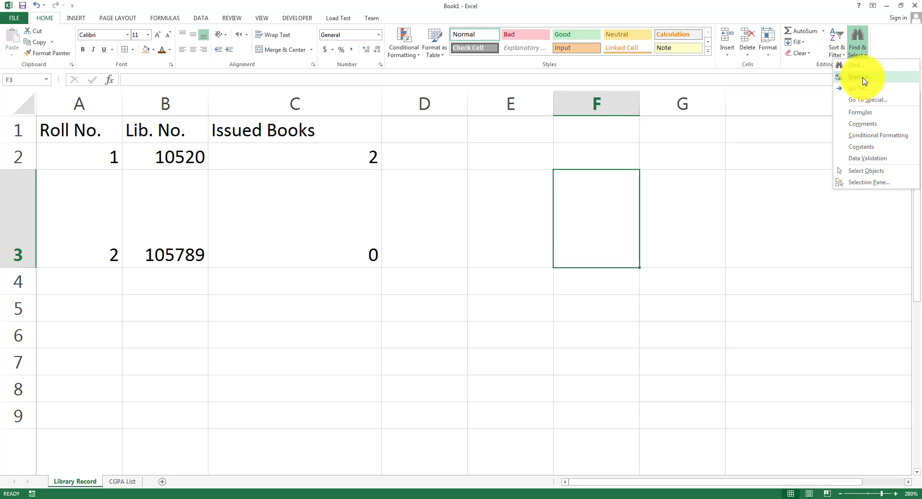
pyautogui.click(861, 77)
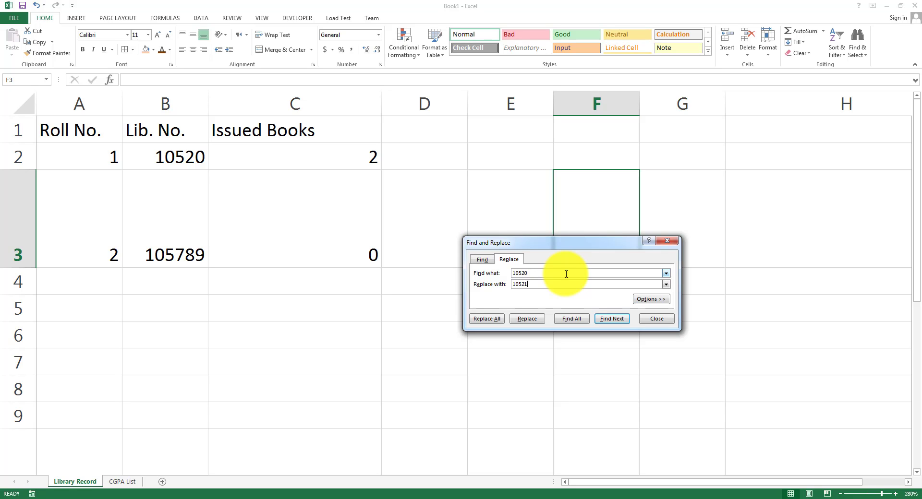
pyautogui.click(566, 274)
pyautogui.press('Return')
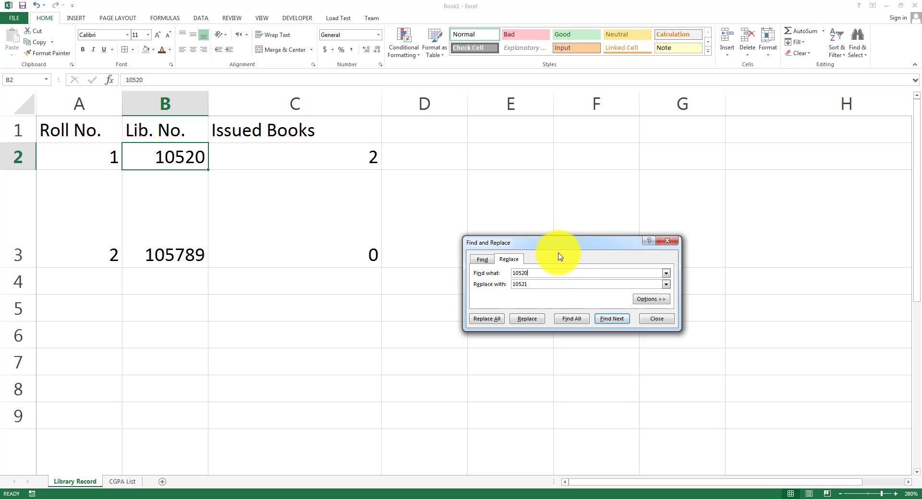
pyautogui.click(519, 319)
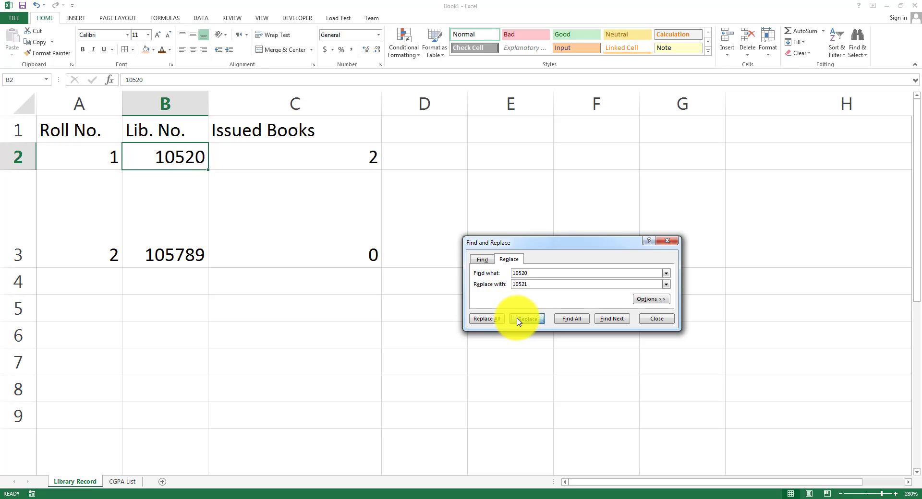
pyautogui.click(655, 318)
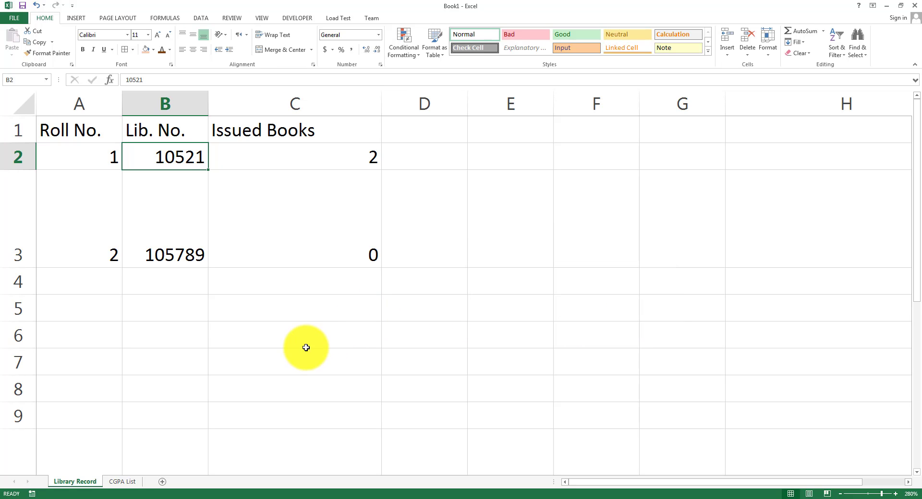
# Set the Issued Books value for Roll No. 2 to 3 in cell C3.
pyautogui.click(253, 259)
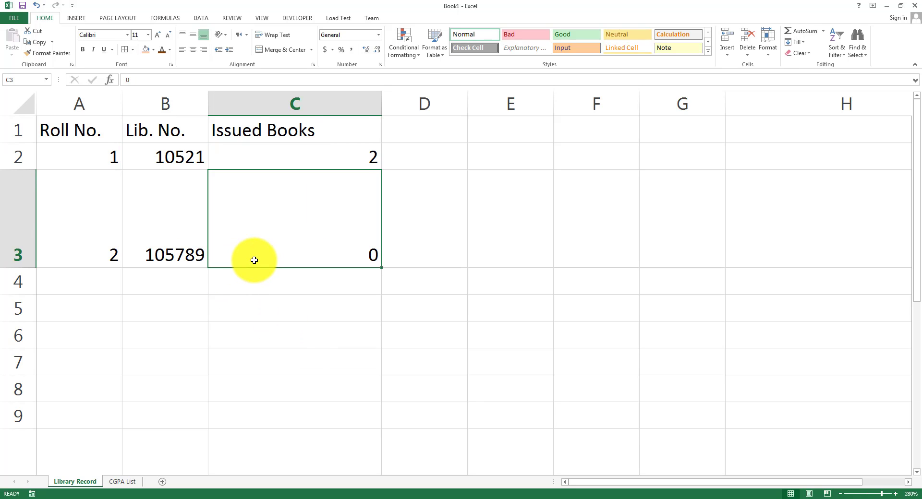
pyautogui.write('3')
pyautogui.press('Return')
# Add a record in row 4 with Roll No. 3, Lib. No. 10321 and 4 issued books.
pyautogui.press('Left')
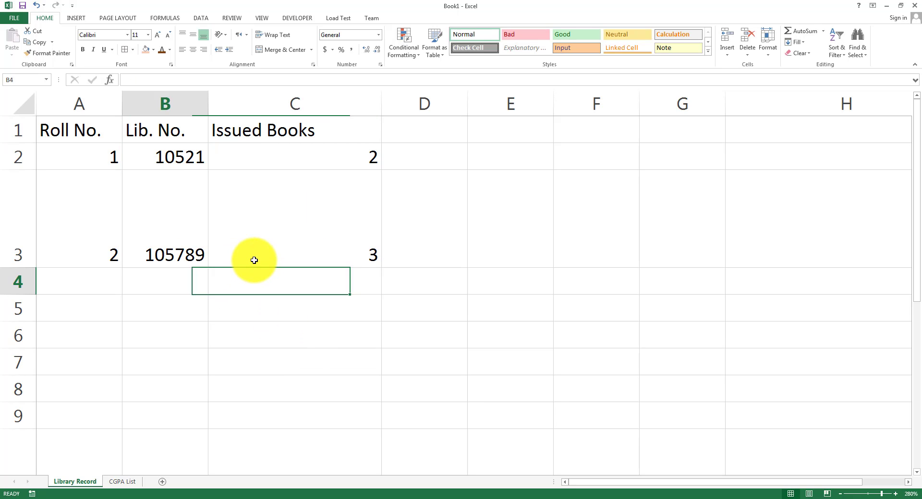
pyautogui.press('Left')
pyautogui.write('3')
pyautogui.press('Right')
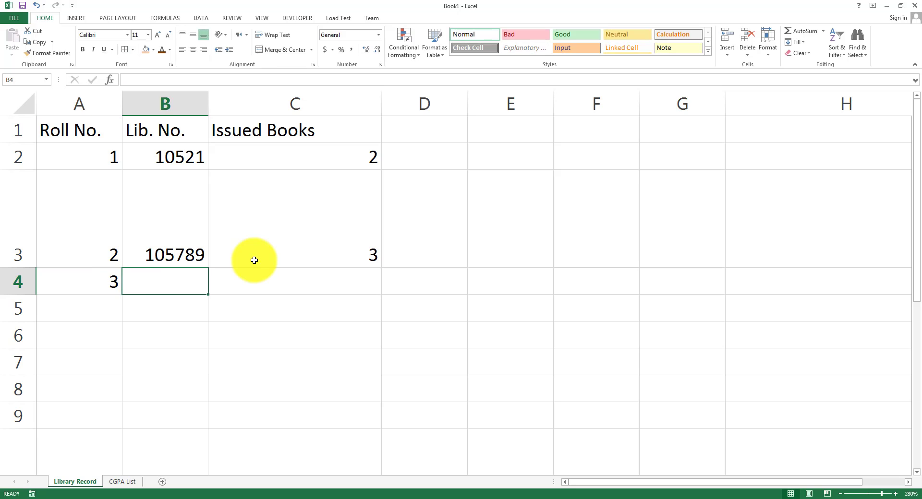
pyautogui.write('10321')
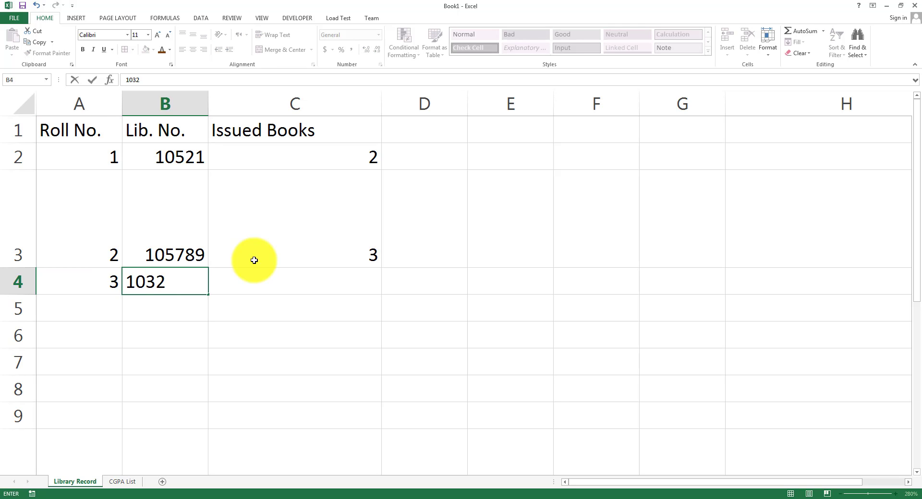
pyautogui.press('Tab')
pyautogui.write('4')
pyautogui.press('Return')
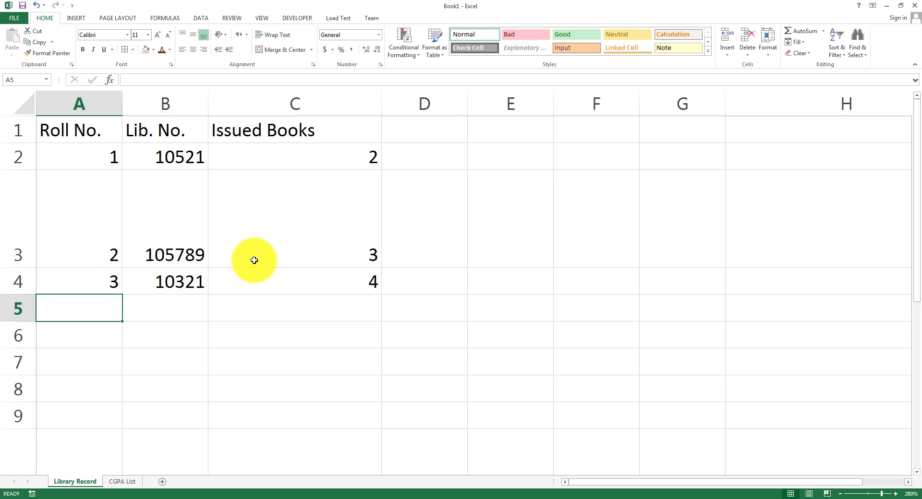
# Change the Issued Books value for Roll No. 3 in cell C4 to 50.
pyautogui.click(314, 279)
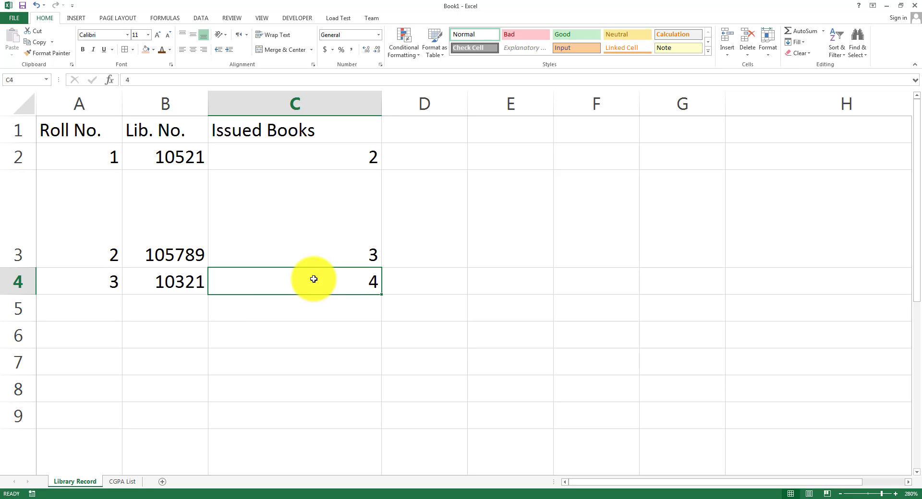
pyautogui.write('50')
pyautogui.press('Return')
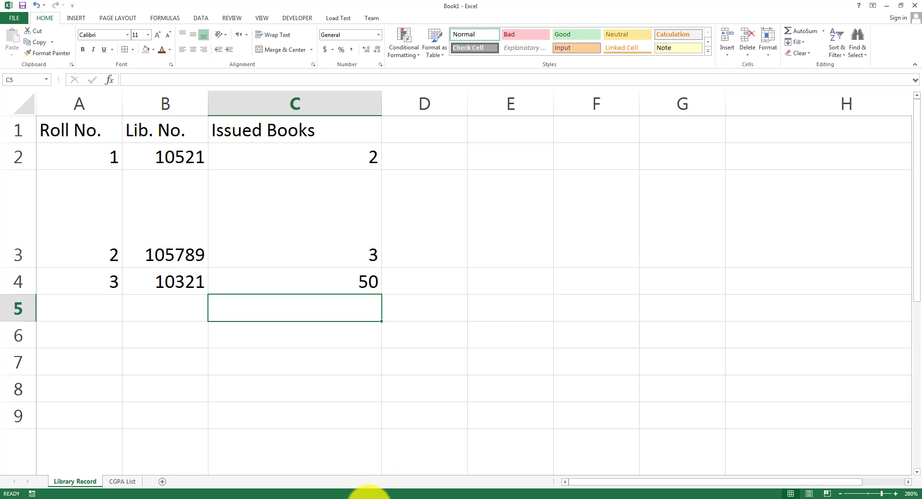
# Highlight the Sort & Filter topic on the Home slide in PowerPoint and return to Excel.
pyautogui.hotkey('alt', 'Tab')
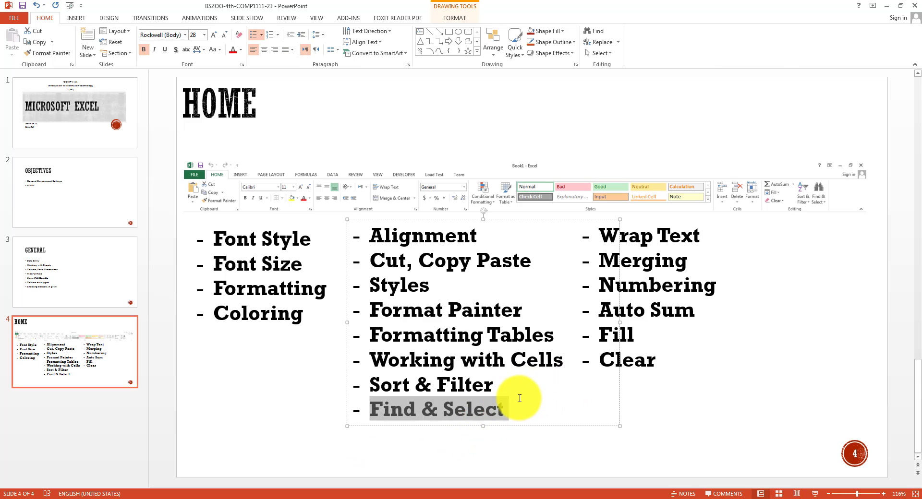
pyautogui.moveTo(504, 383); pyautogui.dragTo(385, 379)
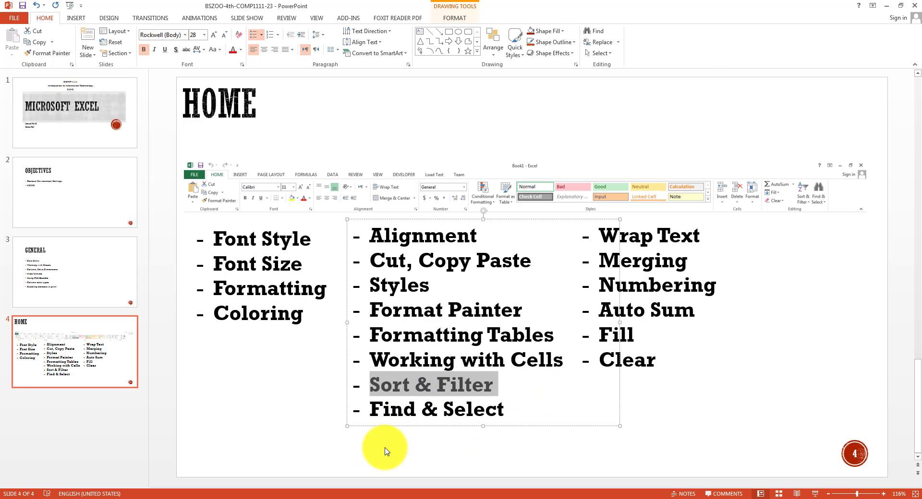
pyautogui.click(464, 497)
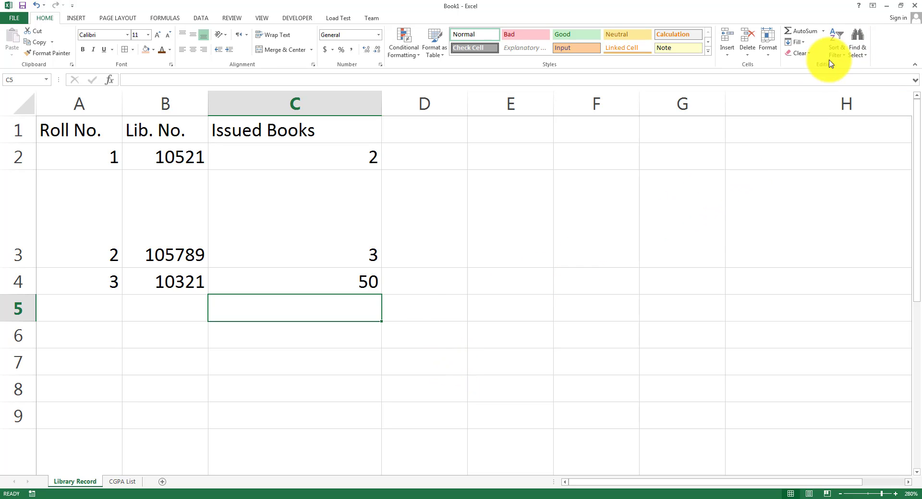
# Apply a filter to the header cells A1:C1 of the Library Record sheet.
pyautogui.click(487, 262)
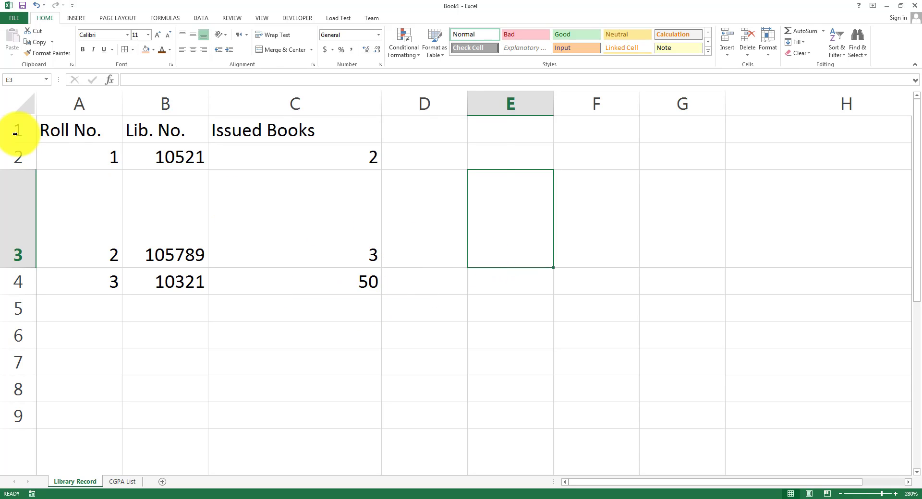
pyautogui.click(7, 123)
pyautogui.moveTo(98, 120); pyautogui.dragTo(351, 129)
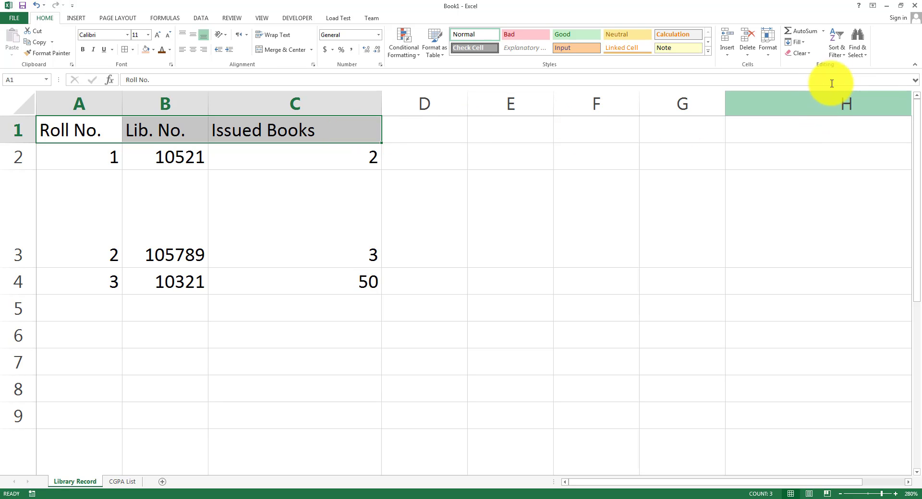
pyautogui.click(843, 57)
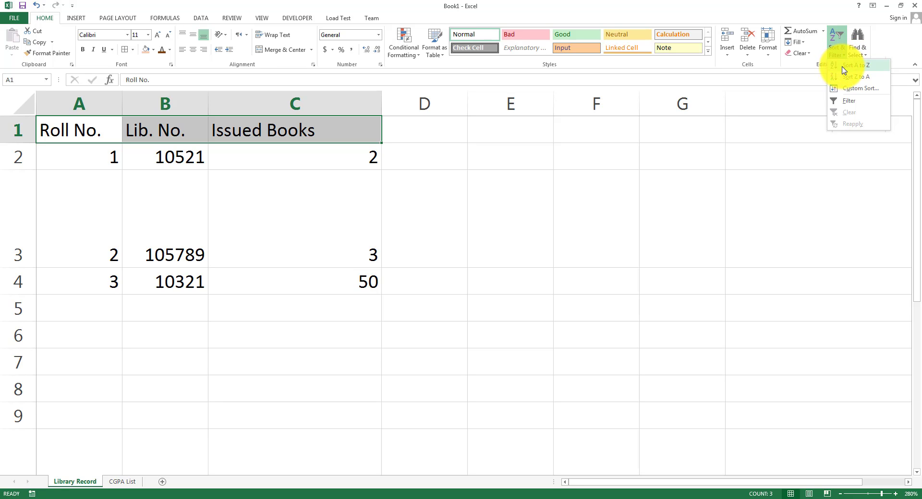
pyautogui.click(855, 105)
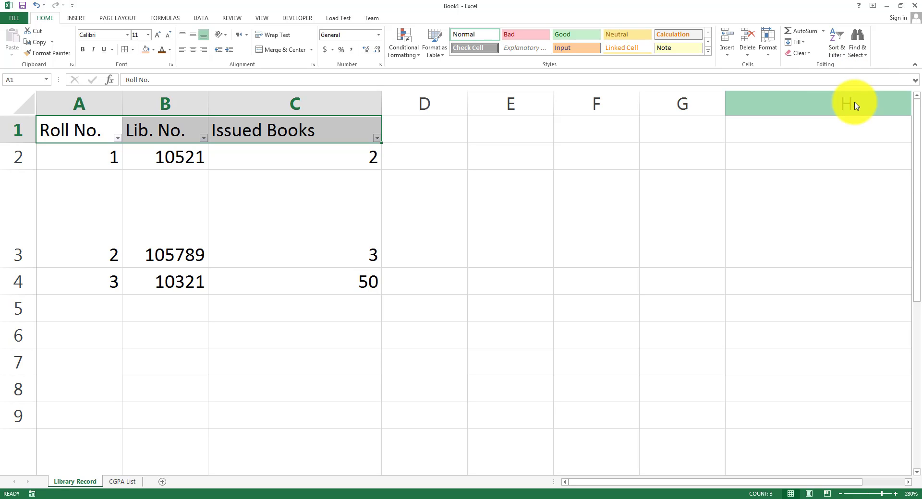
pyautogui.click(397, 264)
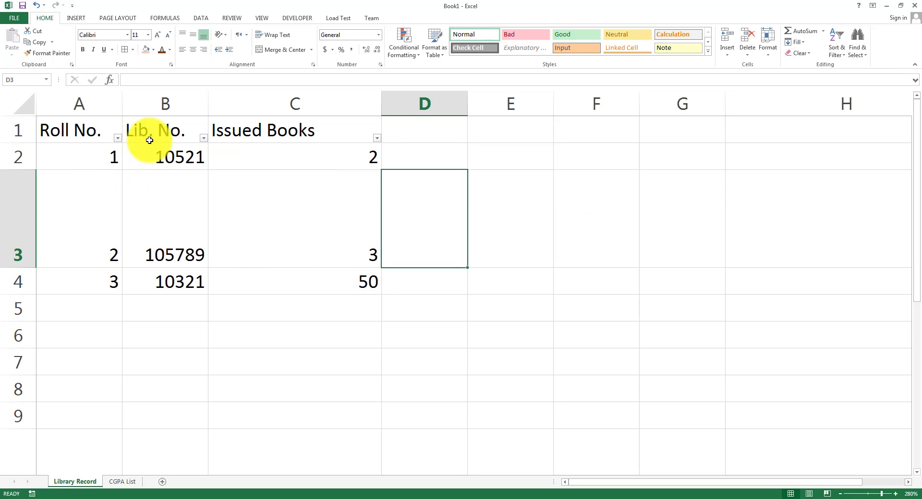
# Sort the library records by Issued Books from largest to smallest.
pyautogui.click(377, 138)
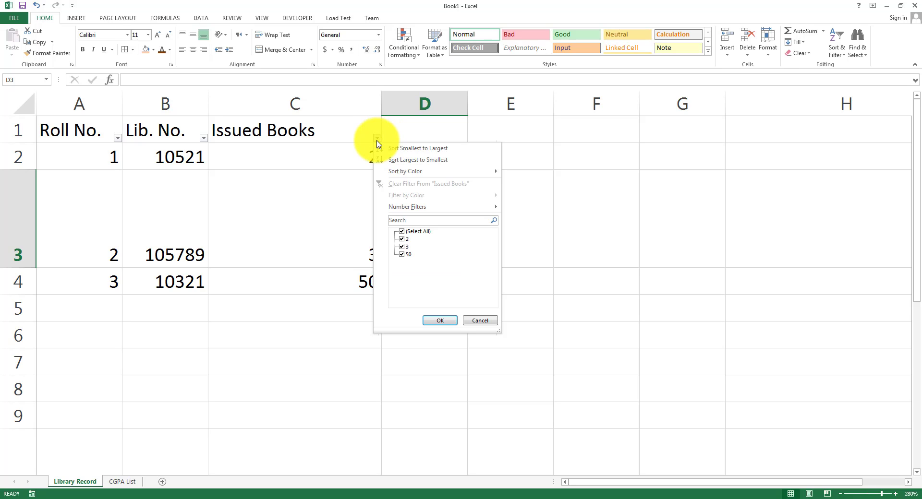
pyautogui.click(411, 160)
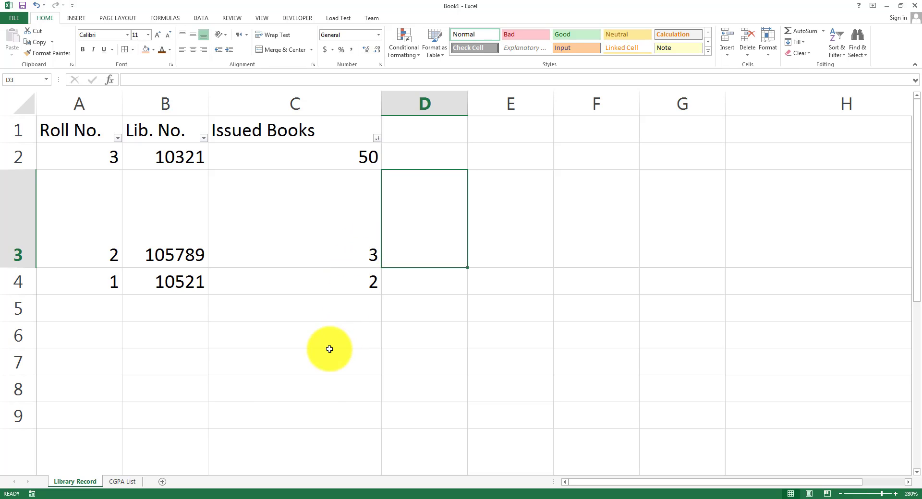
pyautogui.click(358, 358)
pyautogui.click(352, 150)
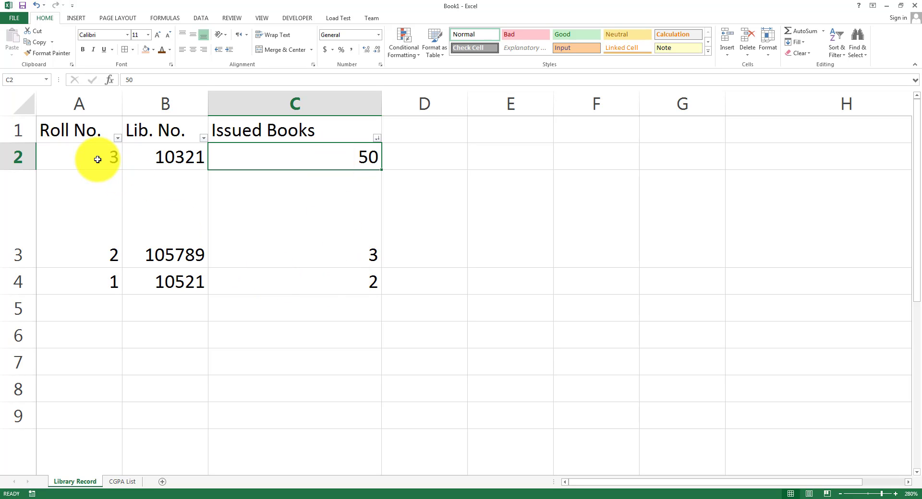
# Sort the library records by Roll No. from smallest to largest.
pyautogui.click(73, 136)
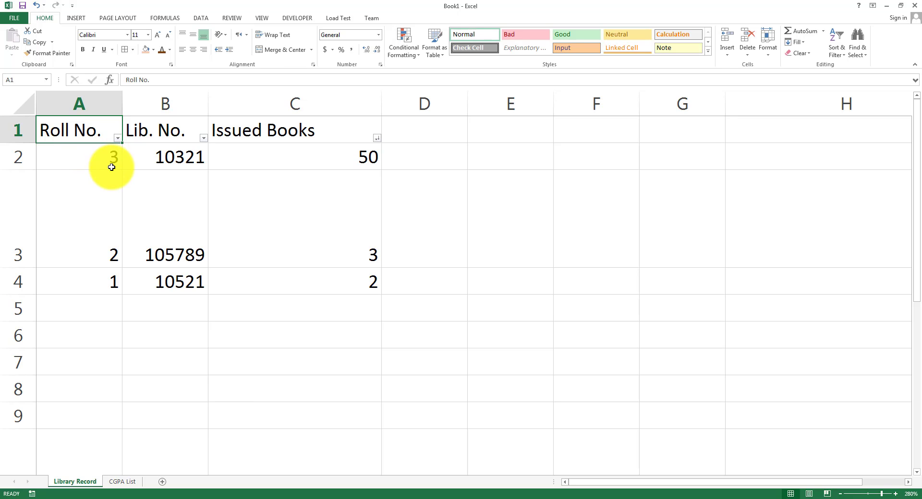
pyautogui.click(118, 139)
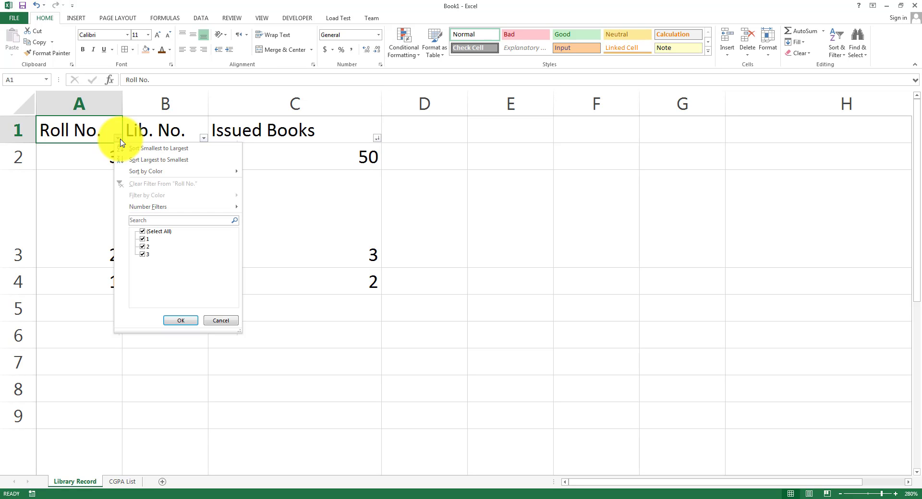
pyautogui.click(149, 149)
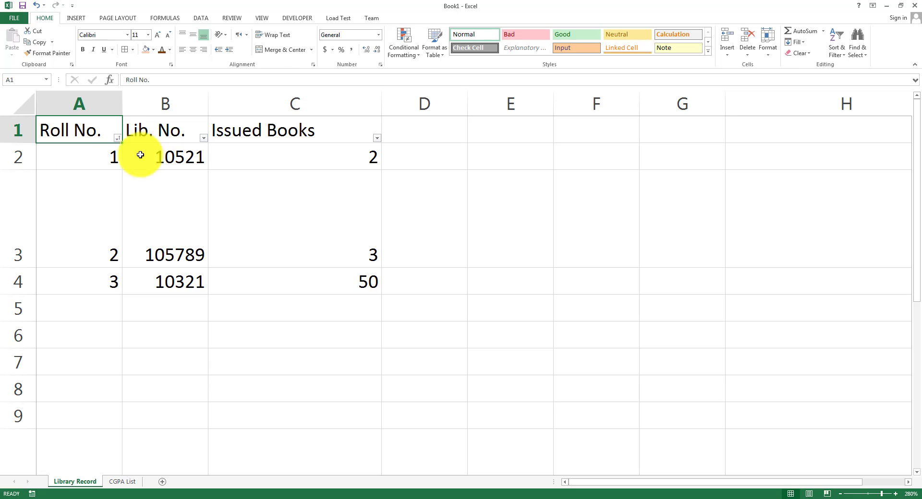